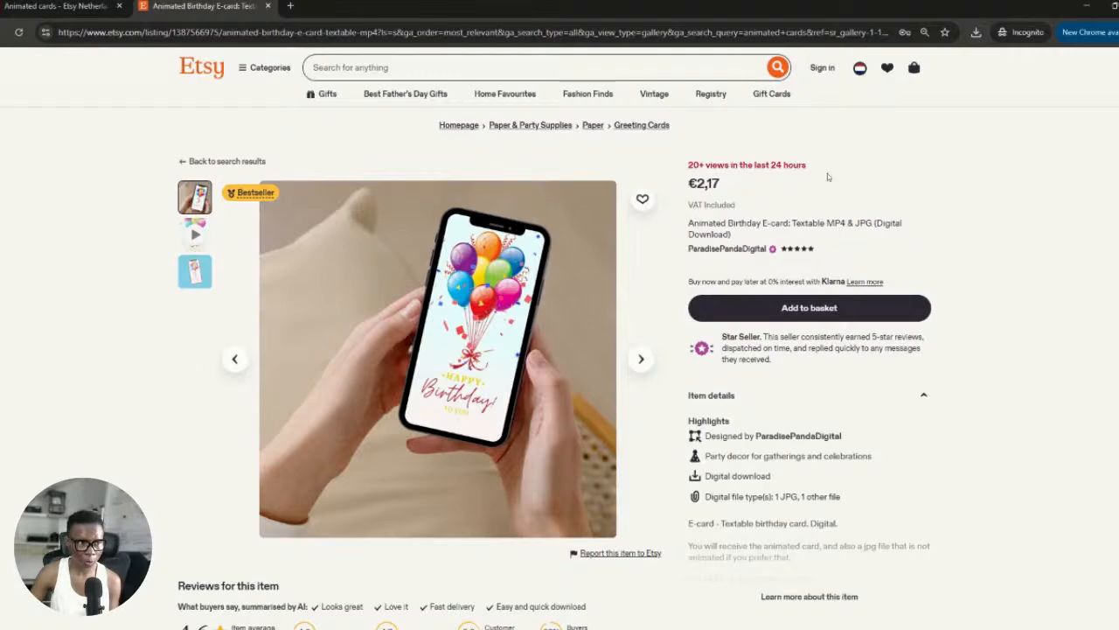
# Step: Review the animated cards results on Etsy, including the champagne-themed eCARD birthday invitation and the balloon birthday card listings
pyautogui.click(78, 6)
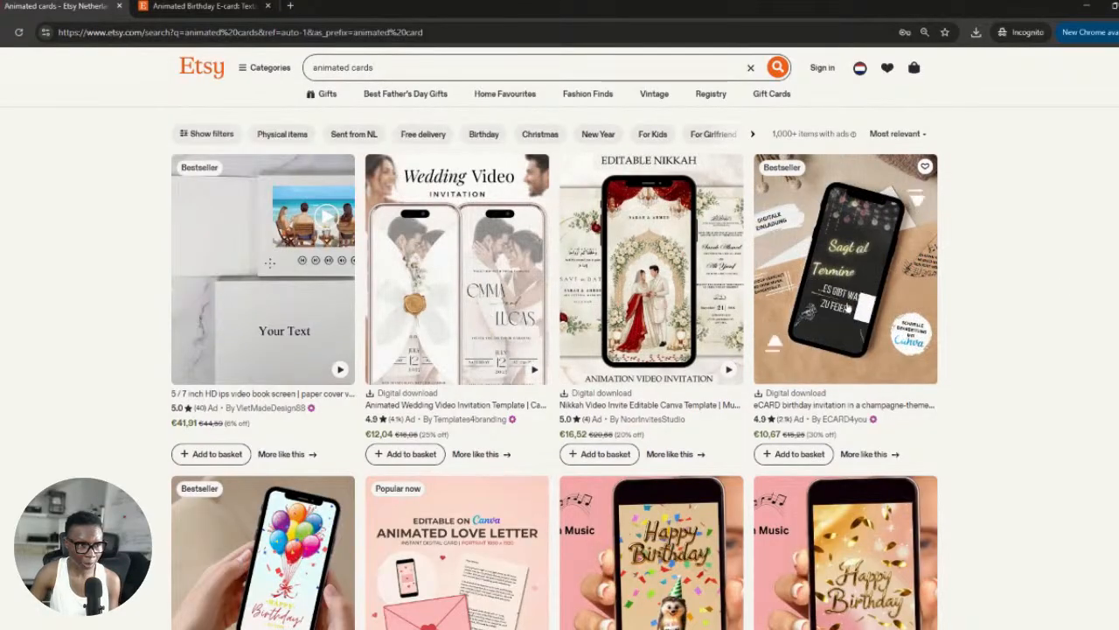
pyautogui.click(818, 322)
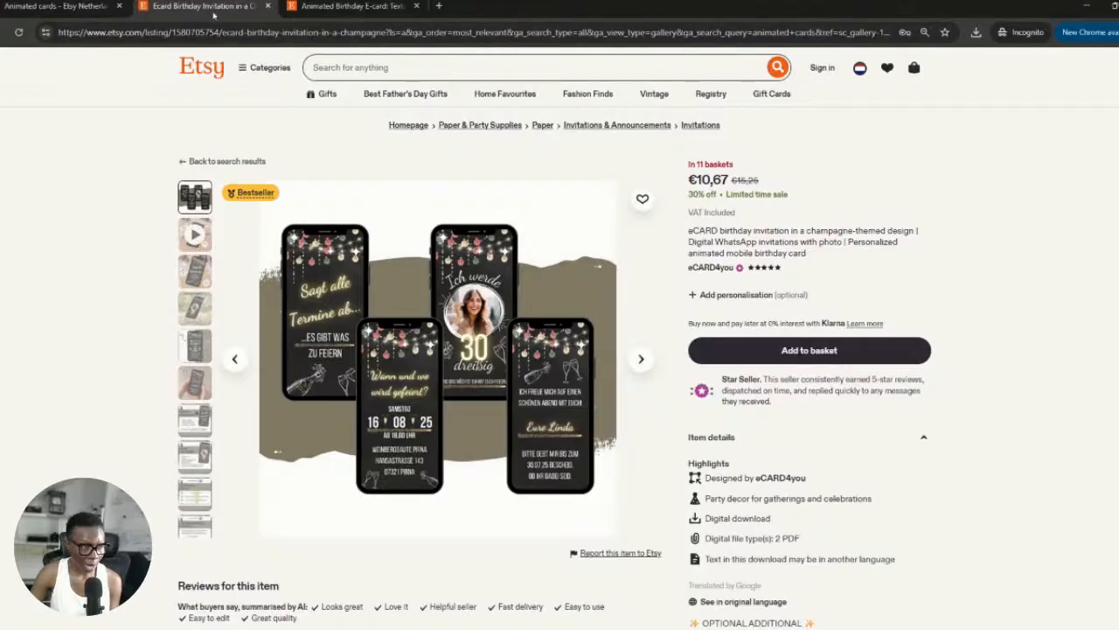
pyautogui.click(80, 7)
pyautogui.scroll(-3, 276, 413)
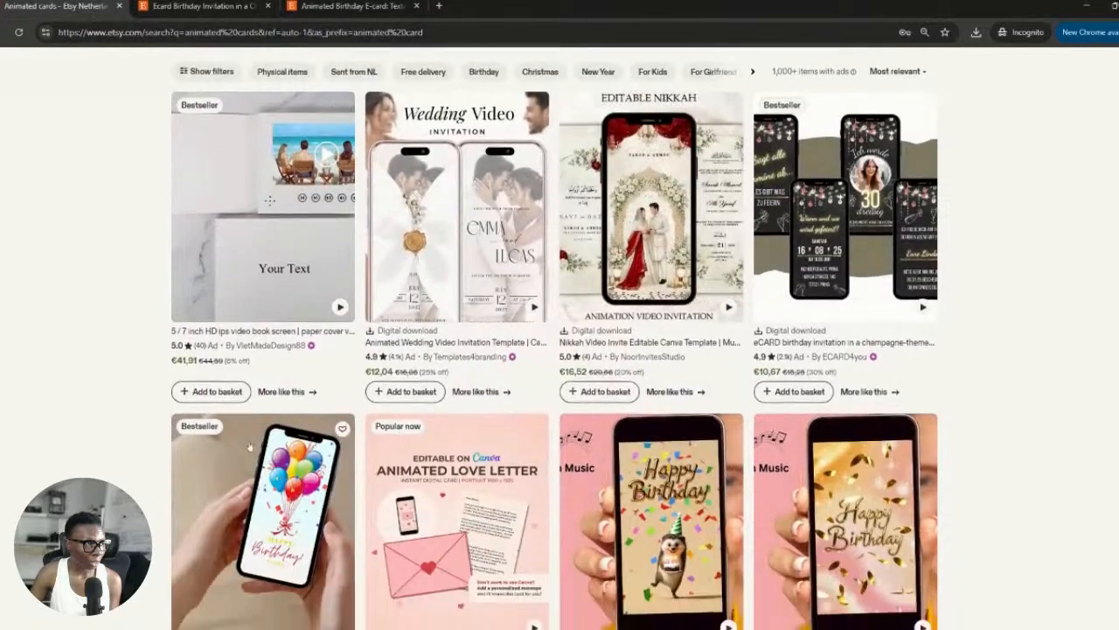
pyautogui.click(277, 413)
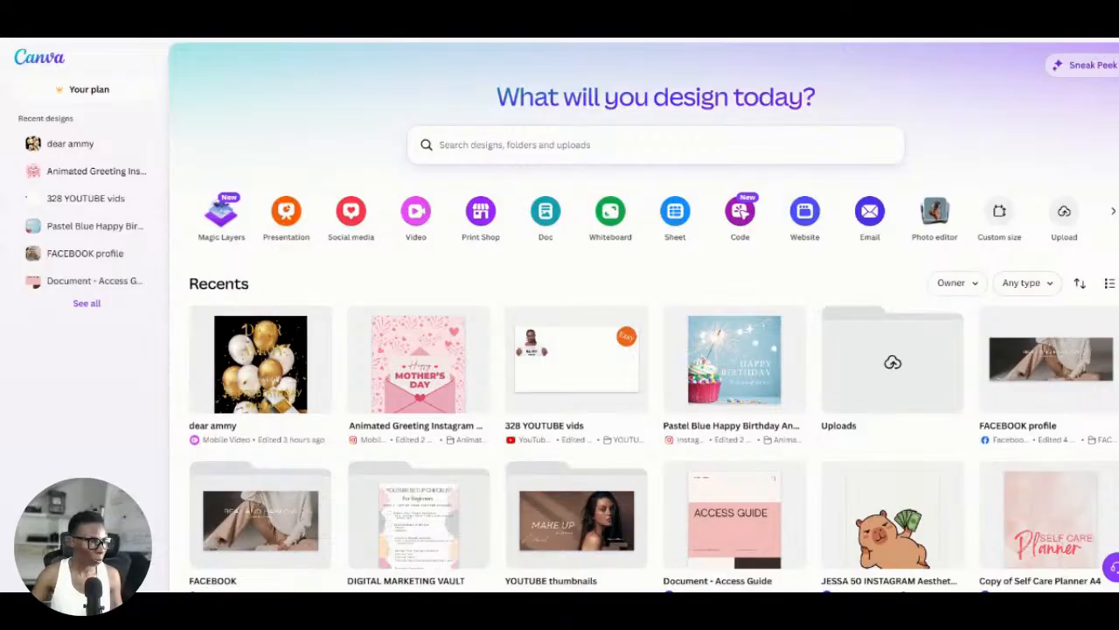
# Step: Create a new blank Mobile Video design in Canva
pyautogui.click(9, 92)
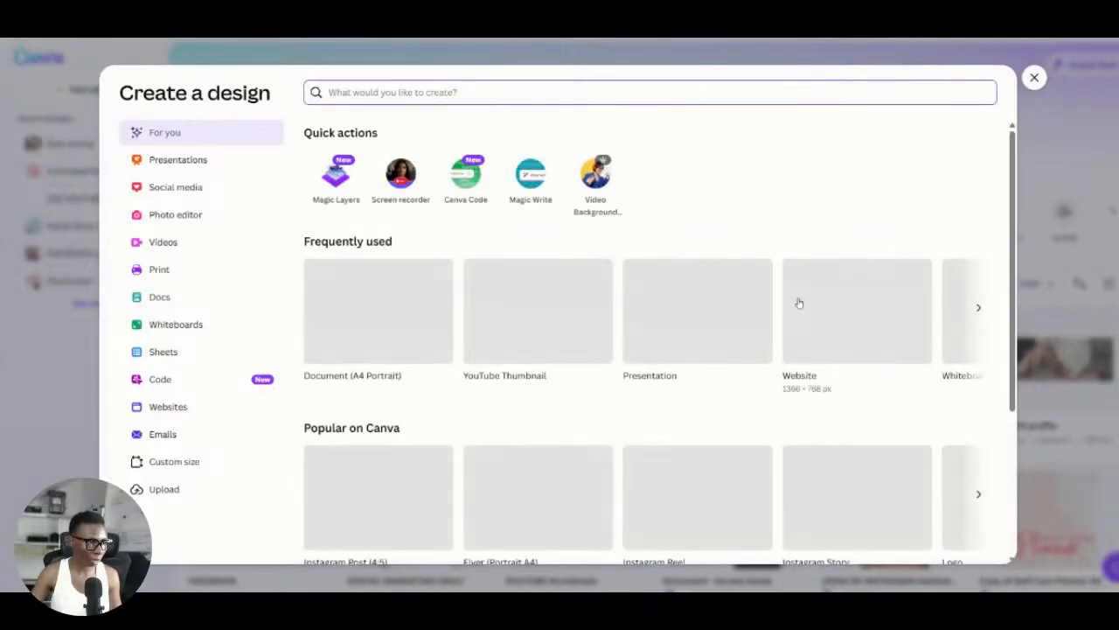
pyautogui.scroll(-2, 879, 396)
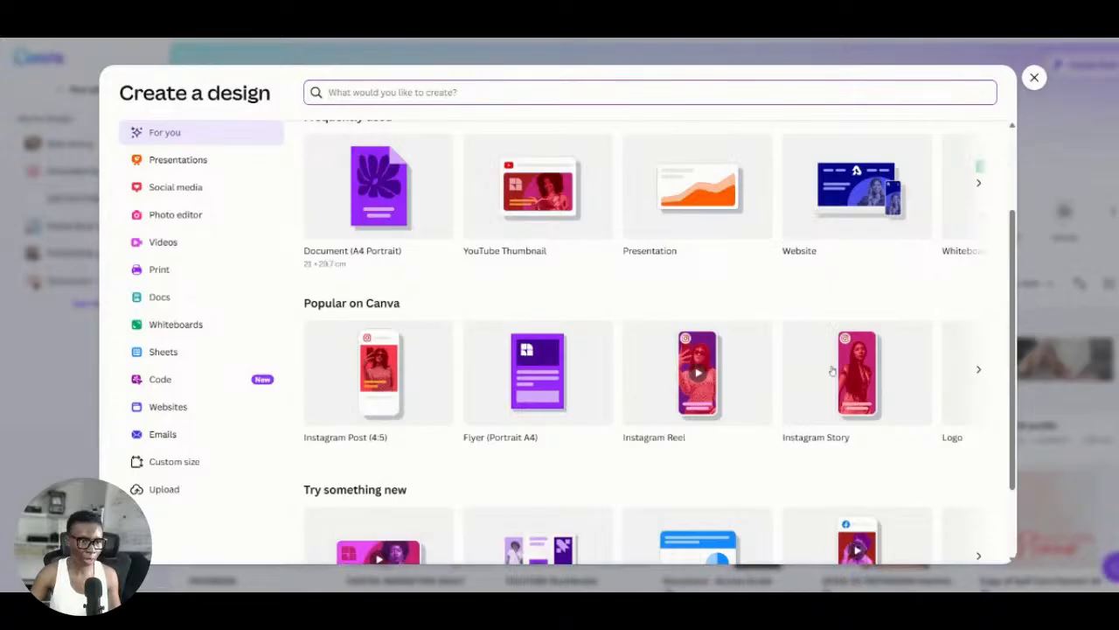
pyautogui.scroll(-2, 985, 372)
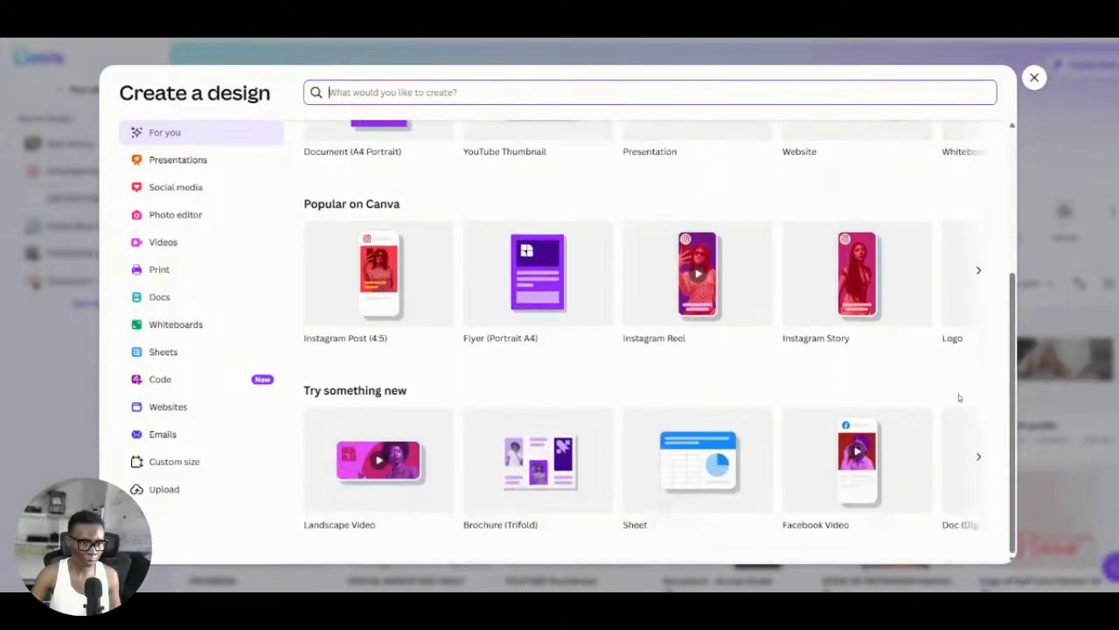
pyautogui.scroll(3, 964, 399)
pyautogui.click(979, 395)
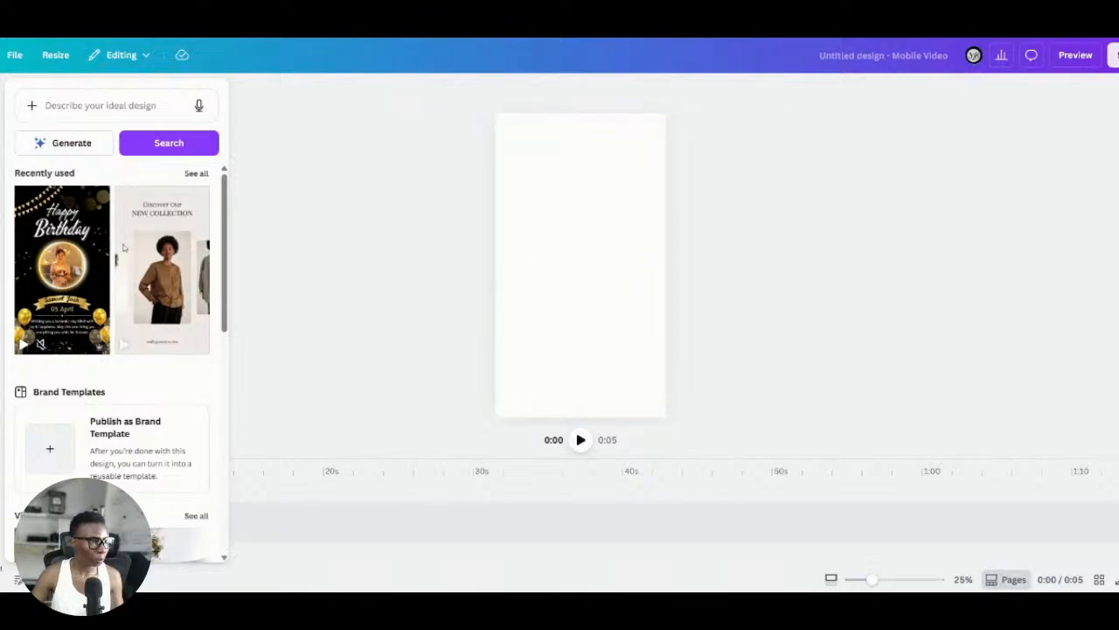
# Step: Search the templates for "black birthday card" and apply the Black and Gold Elegant Birthday Wish Mobile Video template
pyautogui.moveTo(35, 306)
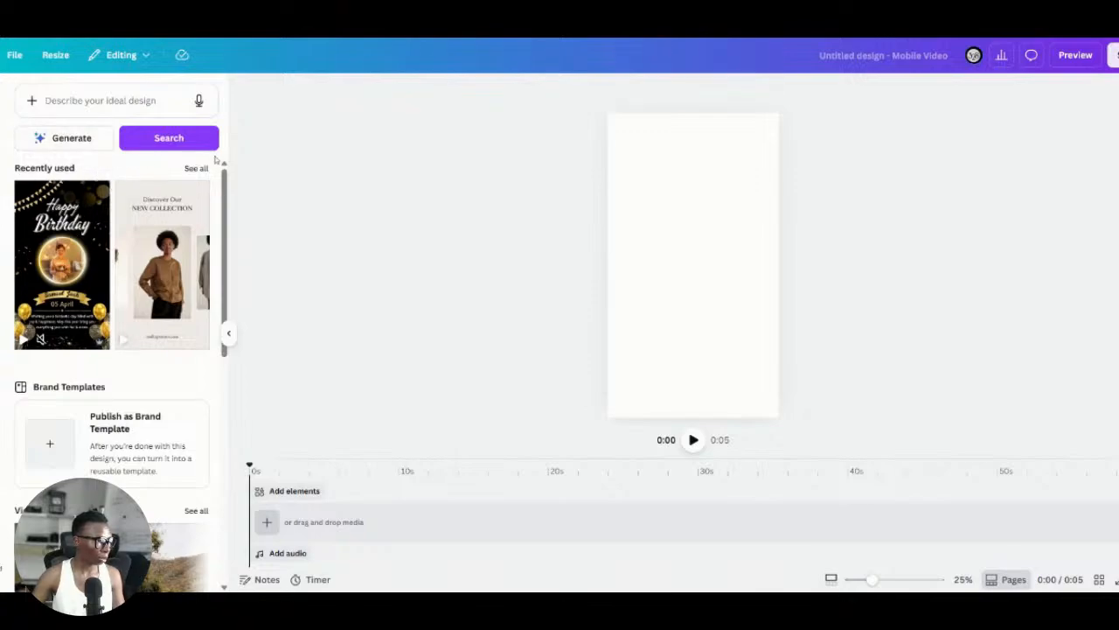
pyautogui.click(117, 109)
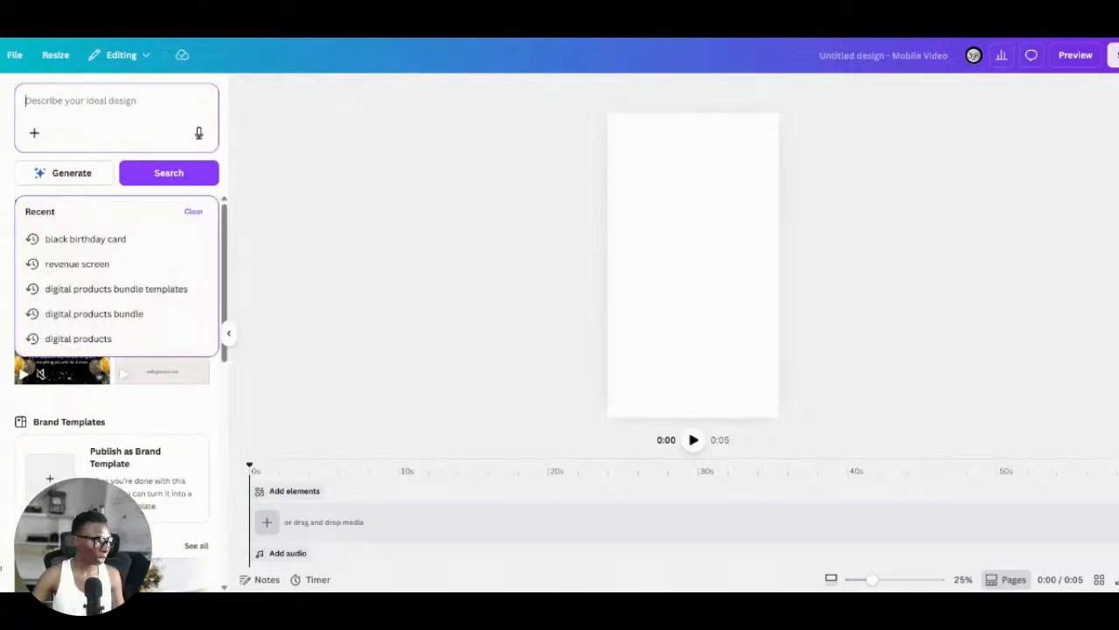
pyautogui.click(138, 241)
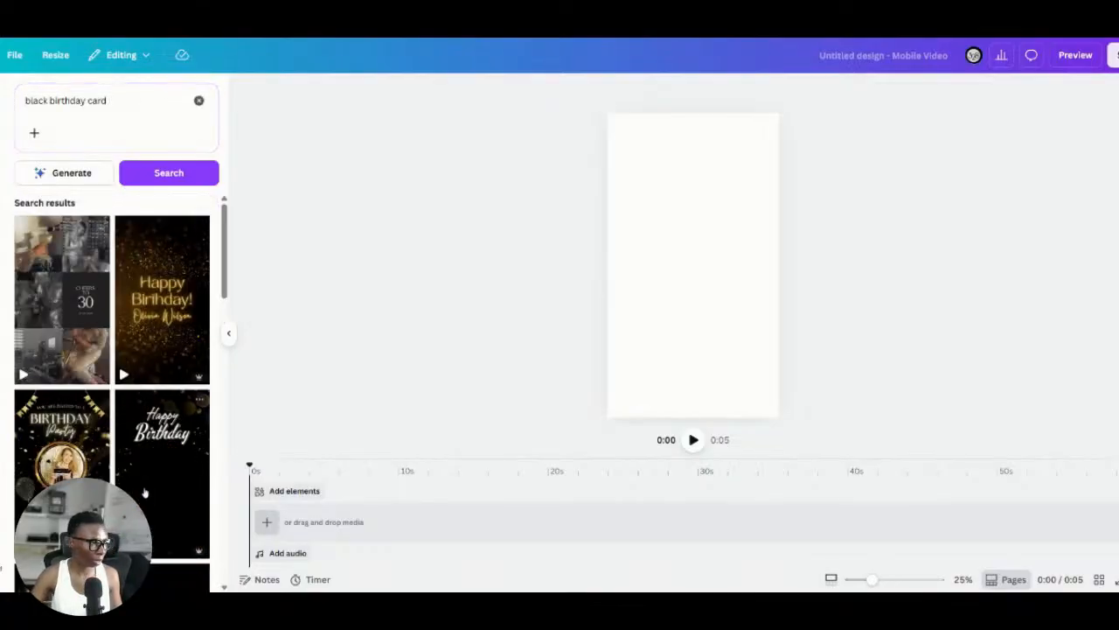
pyautogui.scroll(-1, 212, 496)
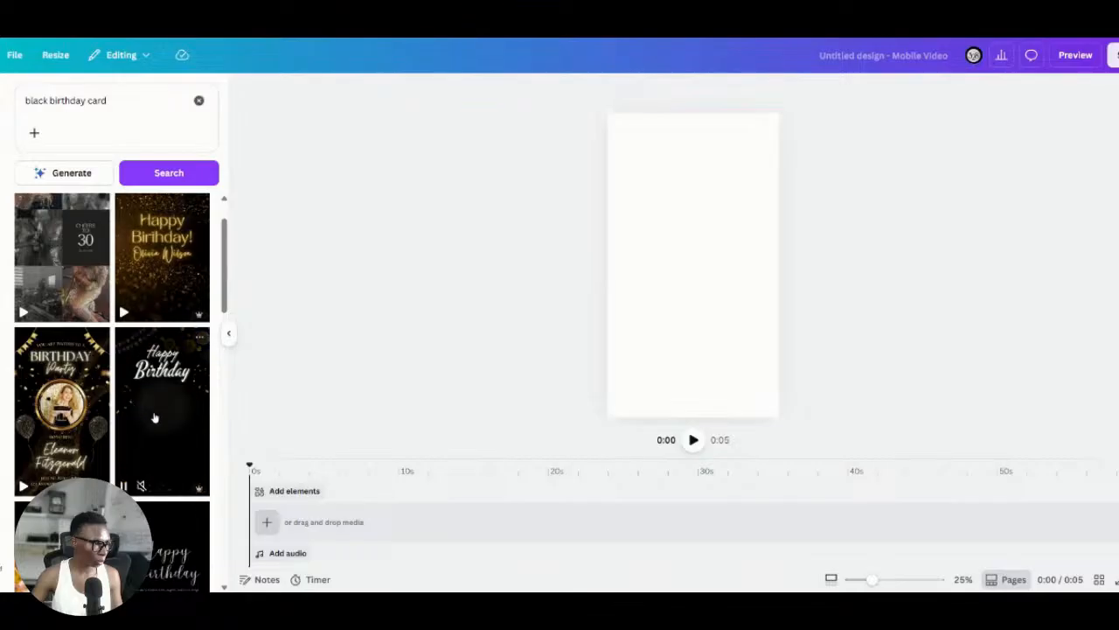
pyautogui.click(156, 418)
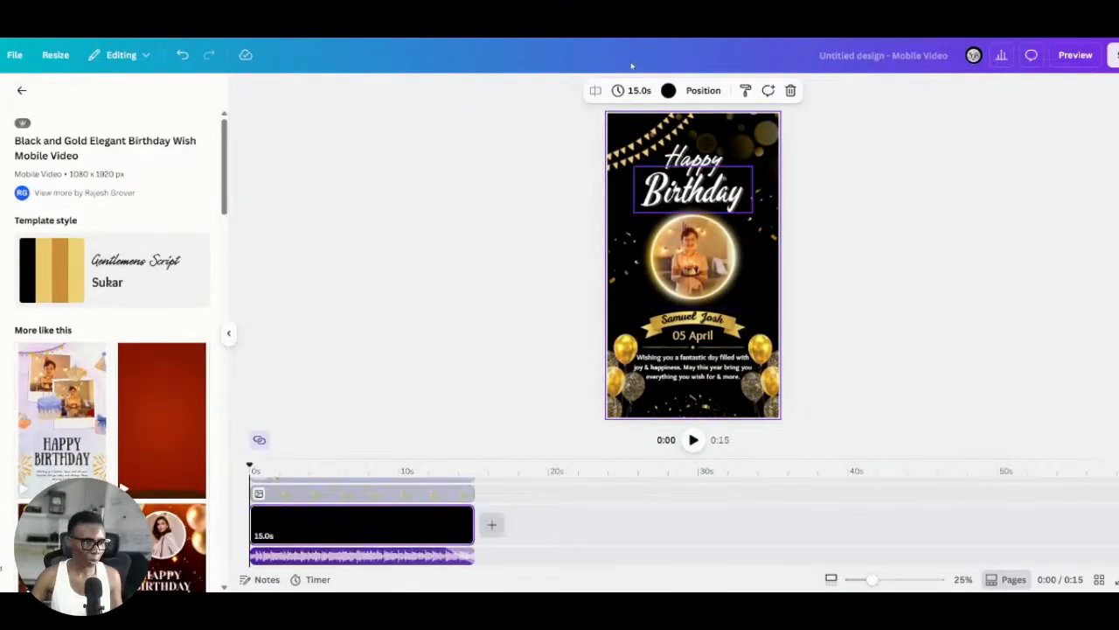
# Step: Hide the template panel and delete the gold bunting from the card's upper corner
pyautogui.click(228, 332)
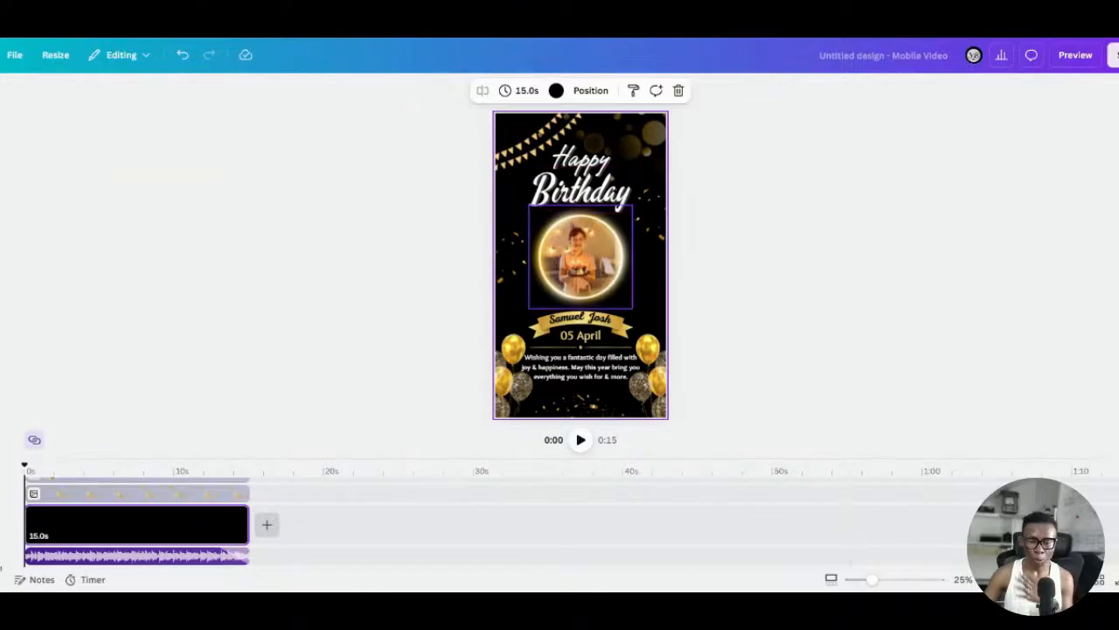
pyautogui.moveTo(468, 99); pyautogui.dragTo(593, 170)
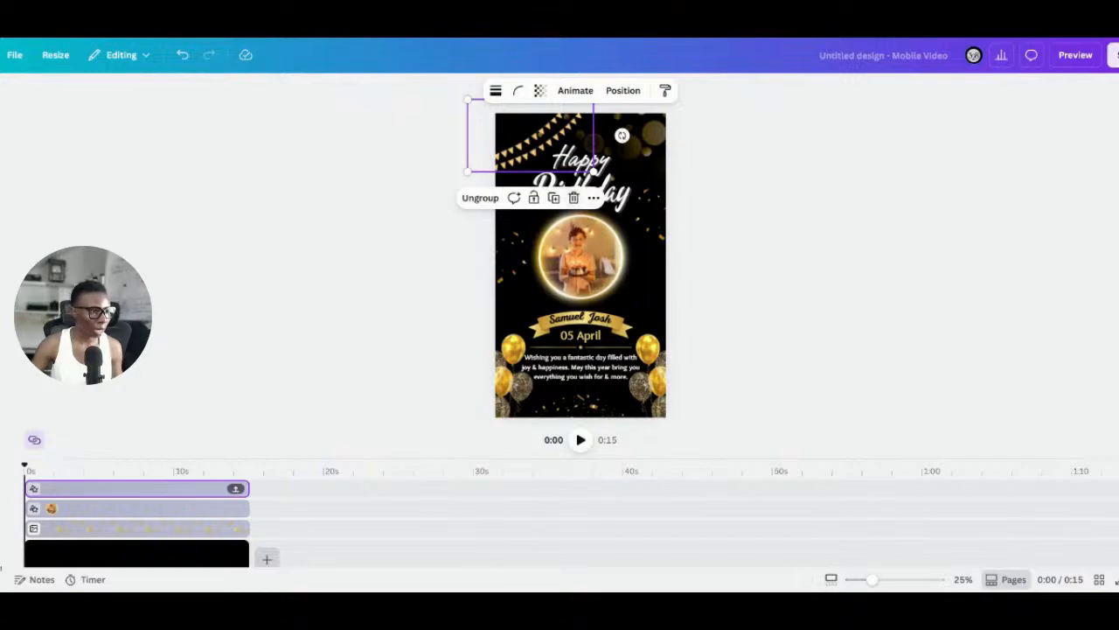
pyautogui.click(574, 198)
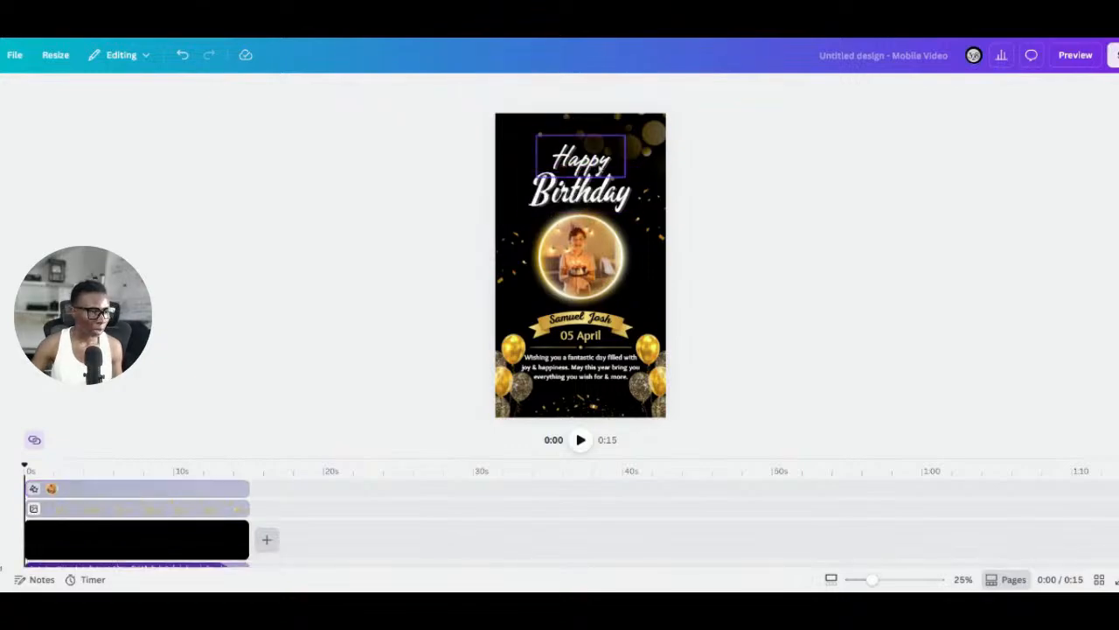
# Step: Delete the name text, the date and the gold ribbon banner below the photo
pyautogui.click(612, 300)
pyautogui.click(611, 283)
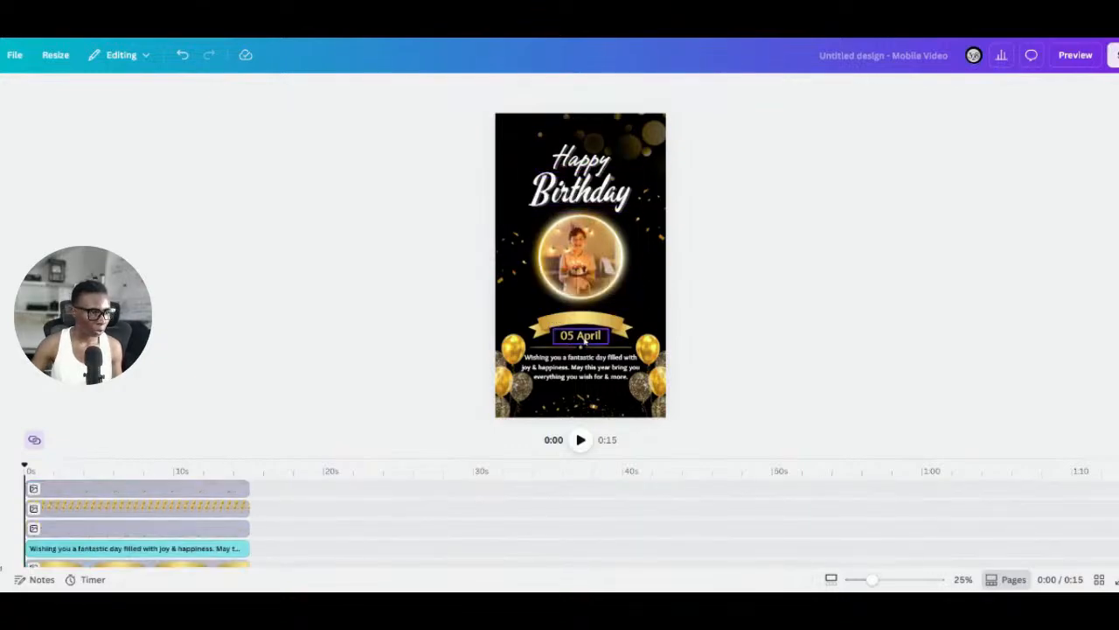
pyautogui.click(585, 337)
pyautogui.click(610, 300)
pyautogui.click(592, 320)
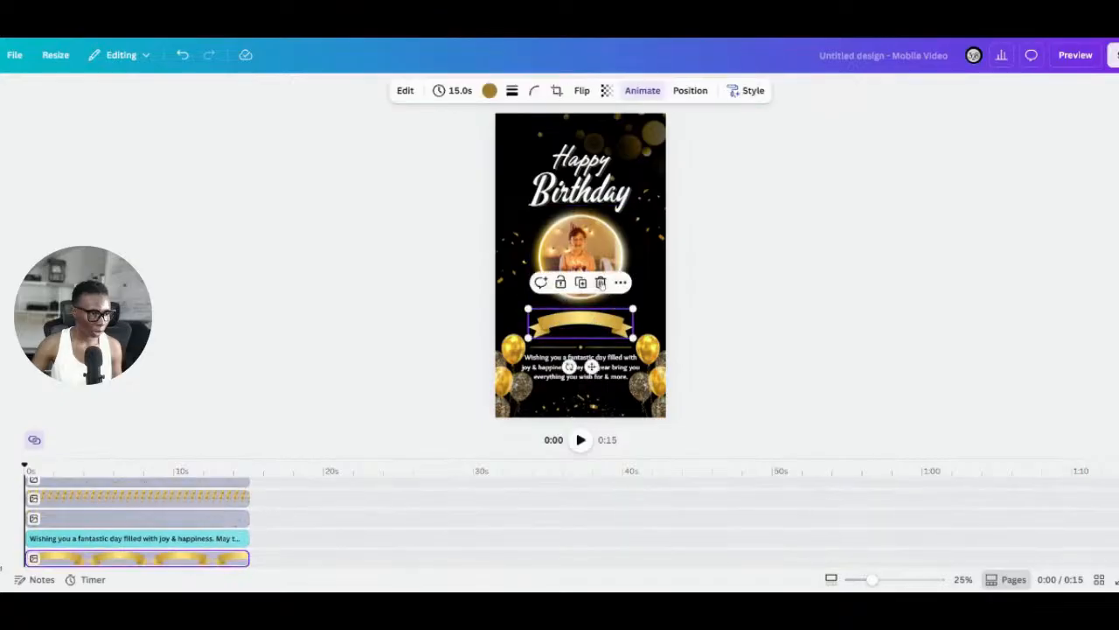
pyautogui.click(600, 282)
# Step: Delete the birthday wish paragraph and the round glowing photo frame, keeping the thin gold divider line
pyautogui.click(603, 359)
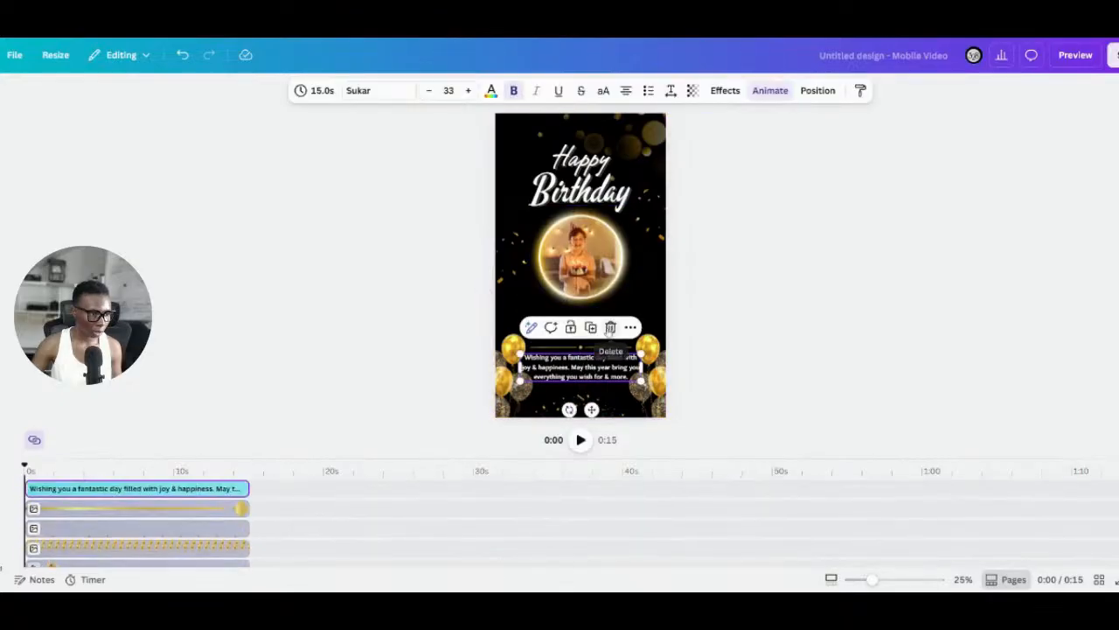
pyautogui.click(608, 328)
pyautogui.click(581, 349)
pyautogui.click(581, 348)
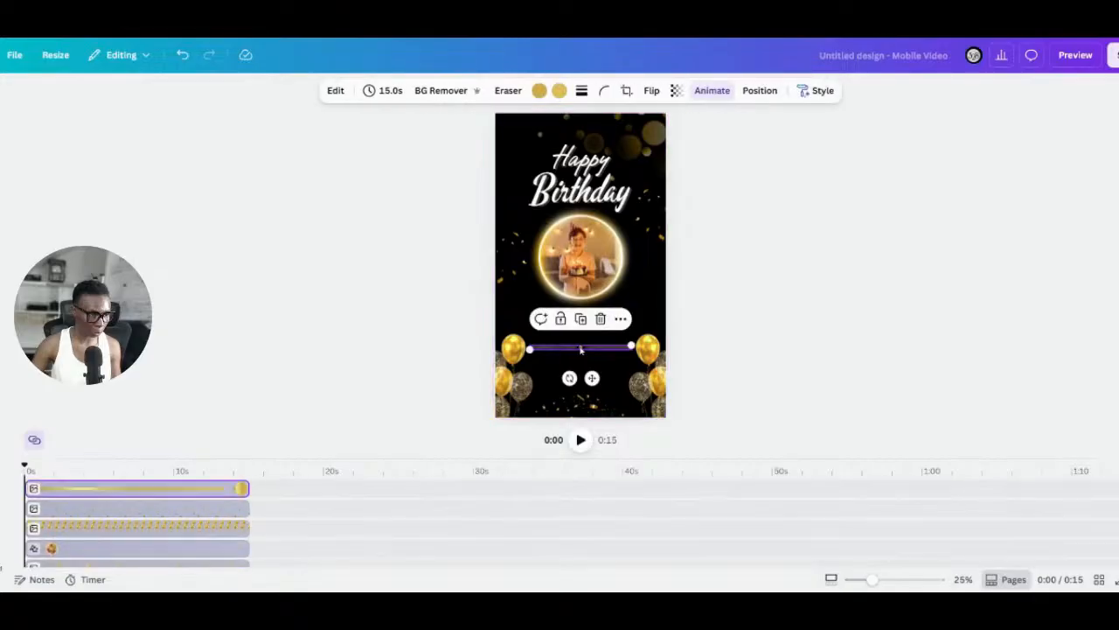
pyautogui.click(735, 328)
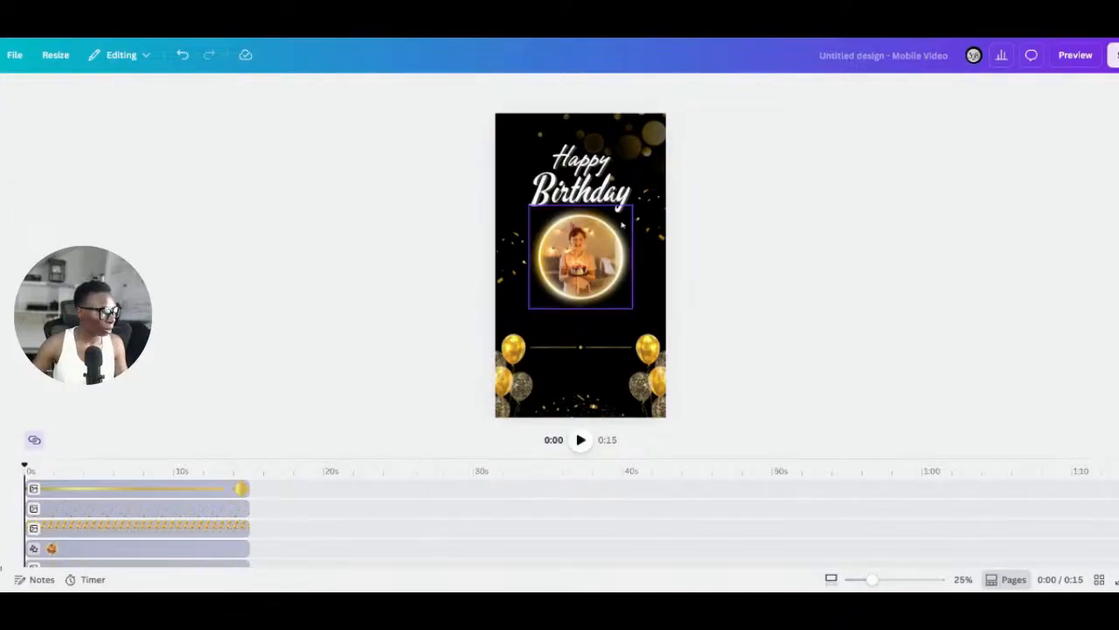
pyautogui.click(581, 255)
pyautogui.click(624, 179)
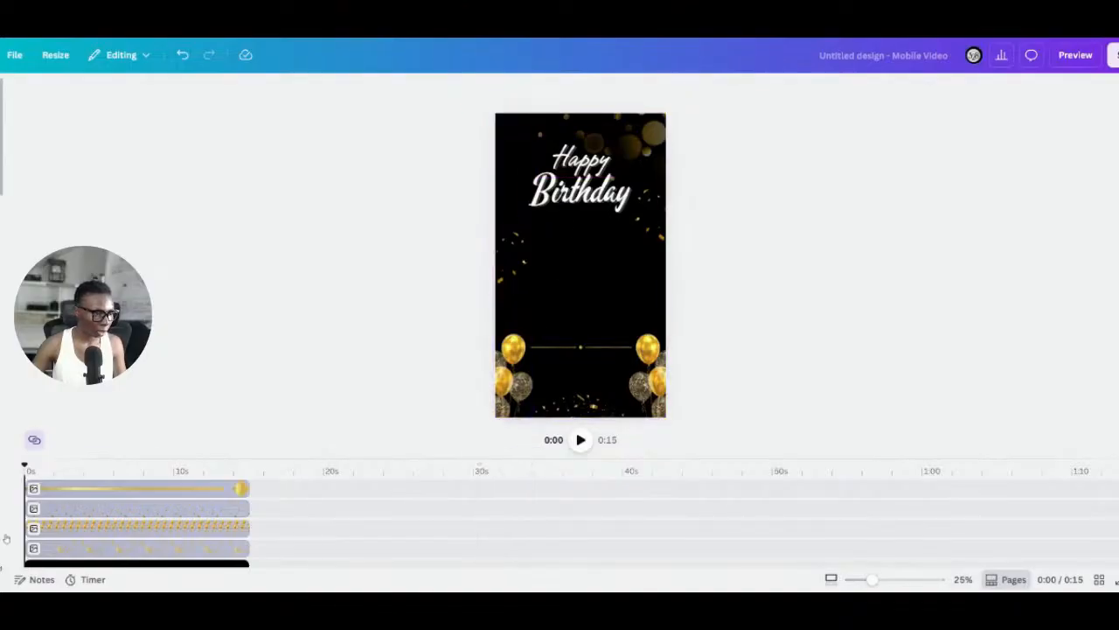
# Step: Show the full list of recently used elements
pyautogui.moveTo(2, 204)
pyautogui.click(2, 154)
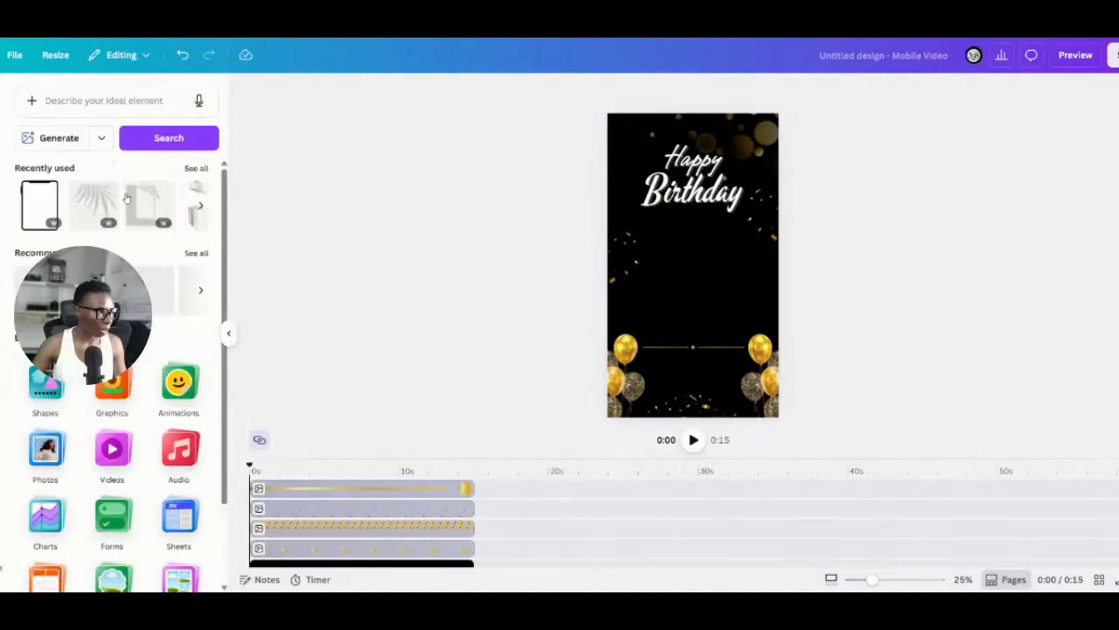
pyautogui.click(196, 167)
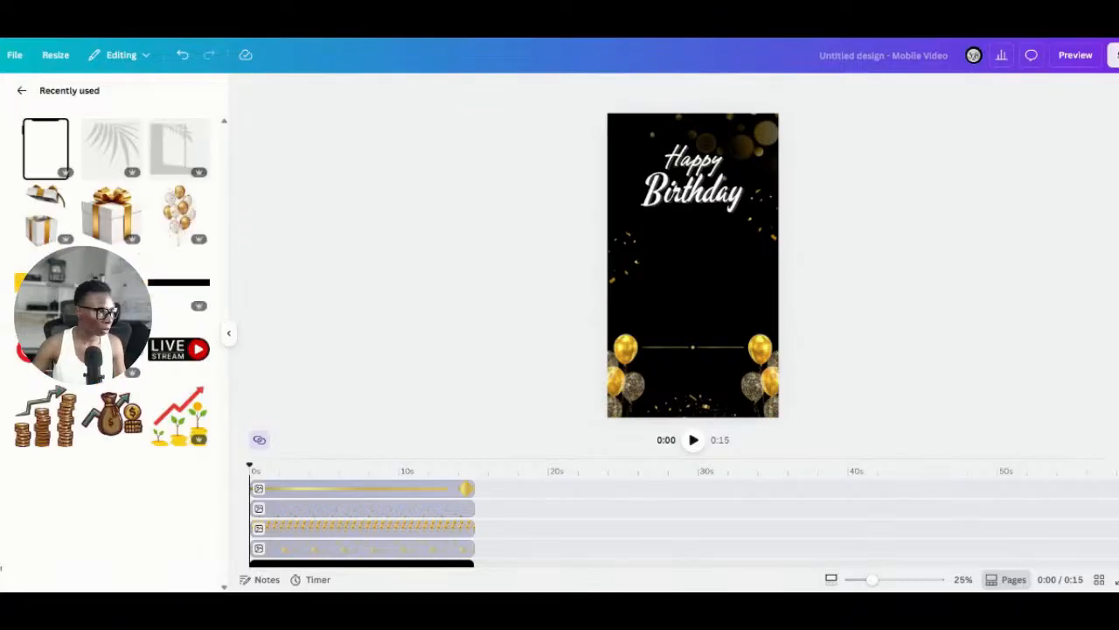
# Step: Try the gold and white balloon bunch in the middle of the card and remove it
pyautogui.click(183, 210)
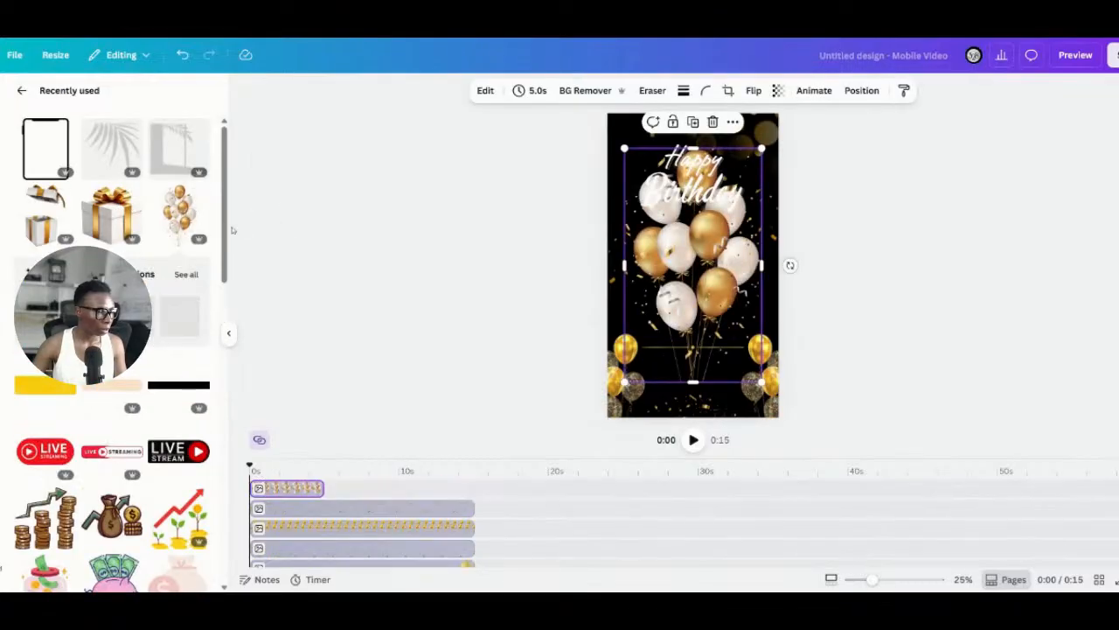
pyautogui.moveTo(696, 260); pyautogui.dragTo(698, 274)
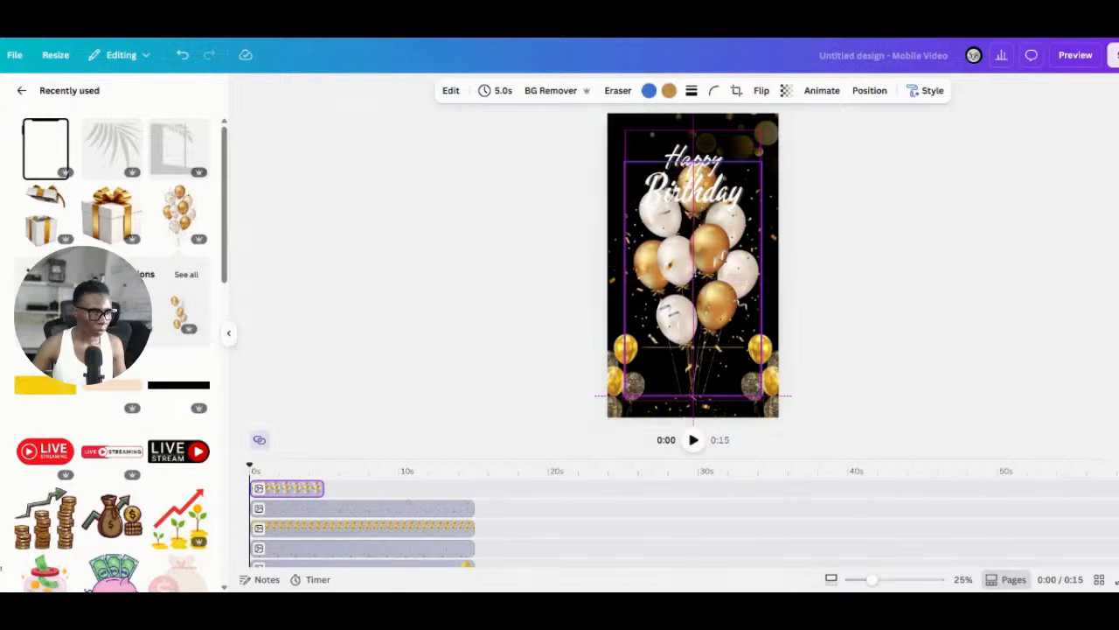
pyautogui.click(713, 136)
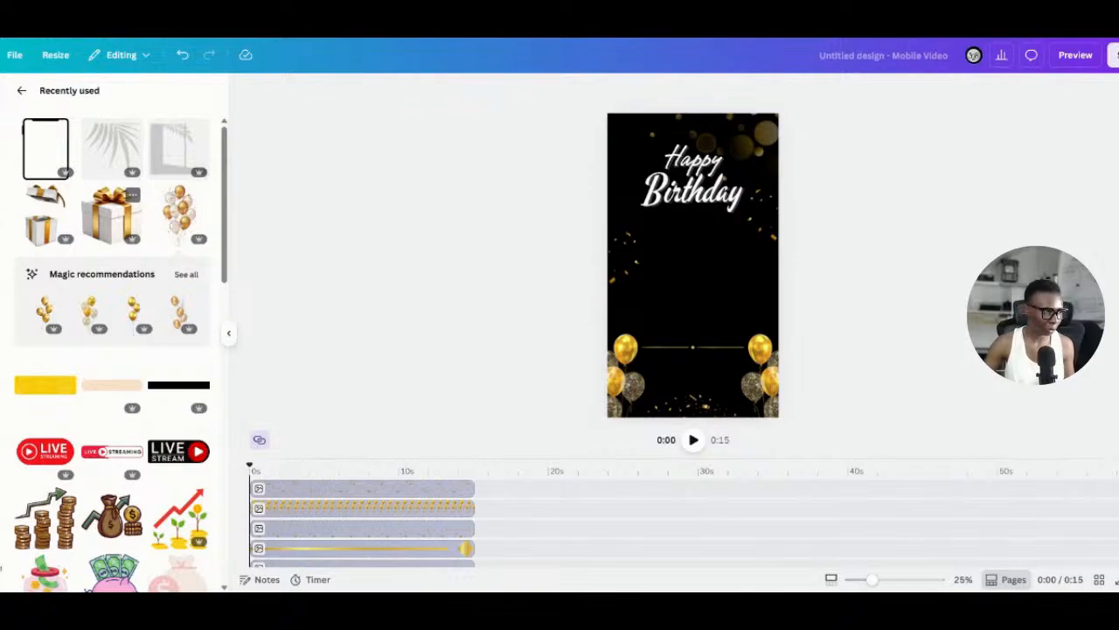
# Step: Add the white gift box with the gold bow, shrink it slightly and centre it near the bottom of the card
pyautogui.click(107, 223)
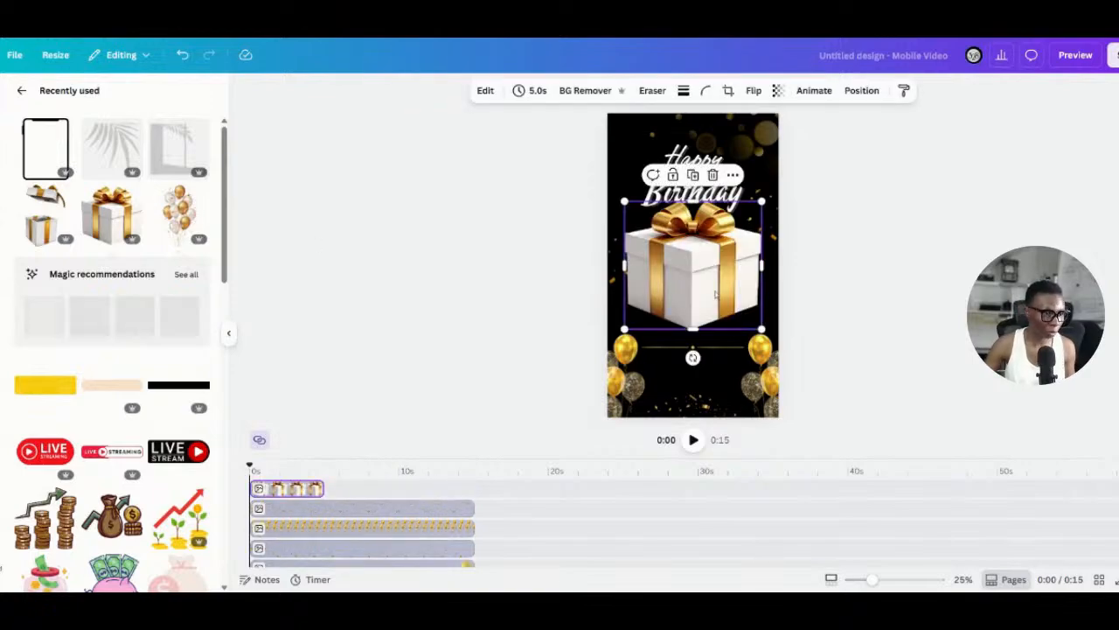
pyautogui.moveTo(711, 302); pyautogui.dragTo(715, 382)
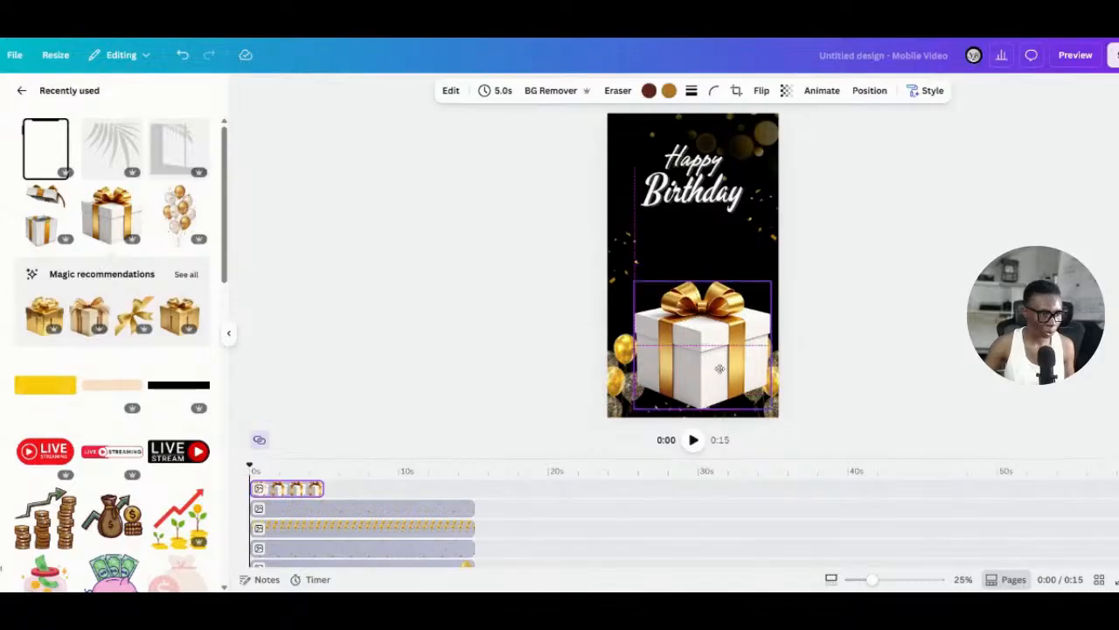
pyautogui.moveTo(767, 281); pyautogui.dragTo(756, 294)
pyautogui.moveTo(696, 333); pyautogui.dragTo(697, 329)
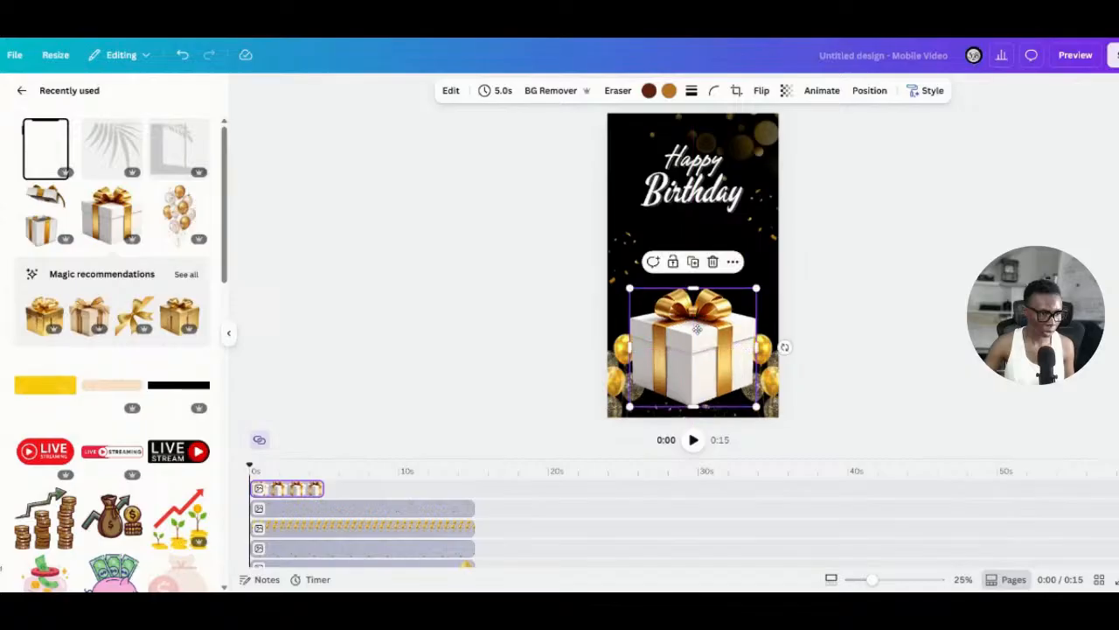
pyautogui.click(866, 352)
# Step: Replace the "Happy" heading text with "Dear"
pyautogui.click(711, 194)
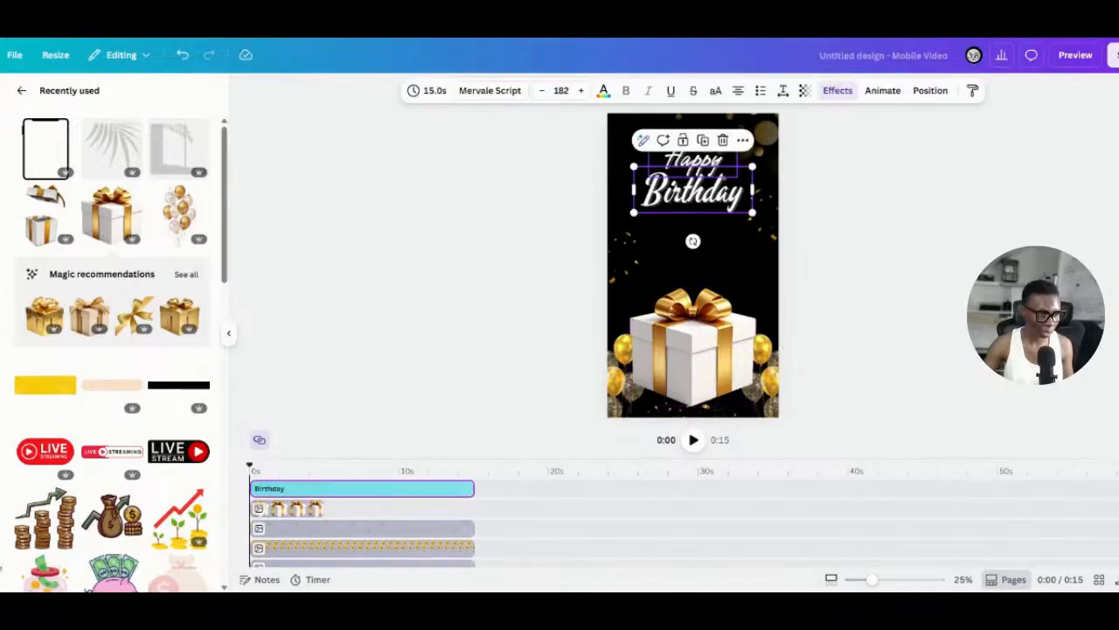
pyautogui.click(712, 164)
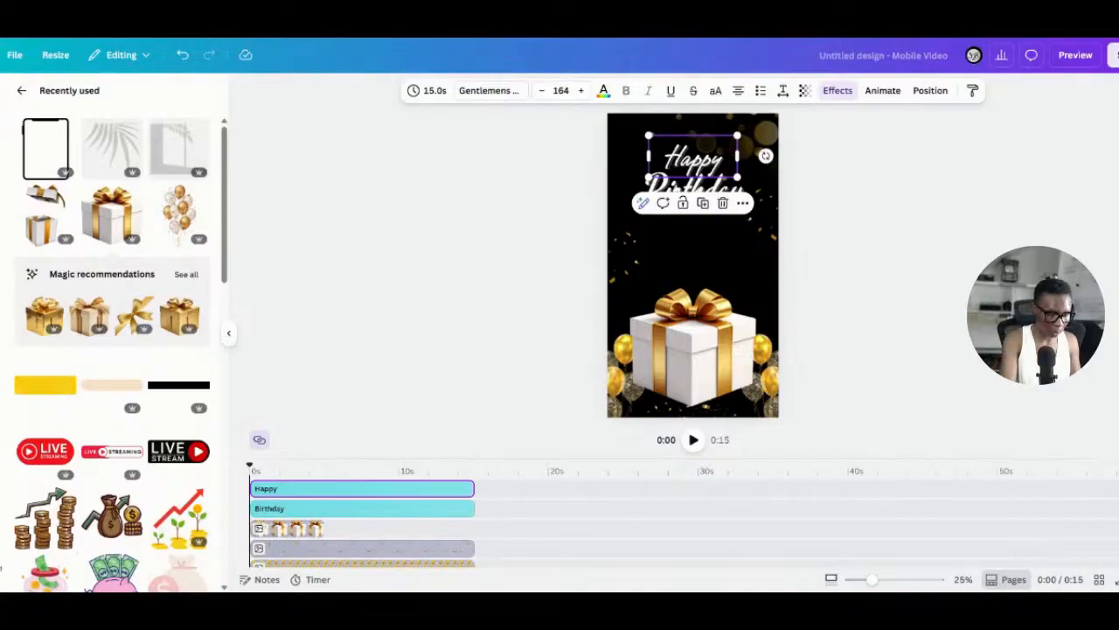
pyautogui.press('r')
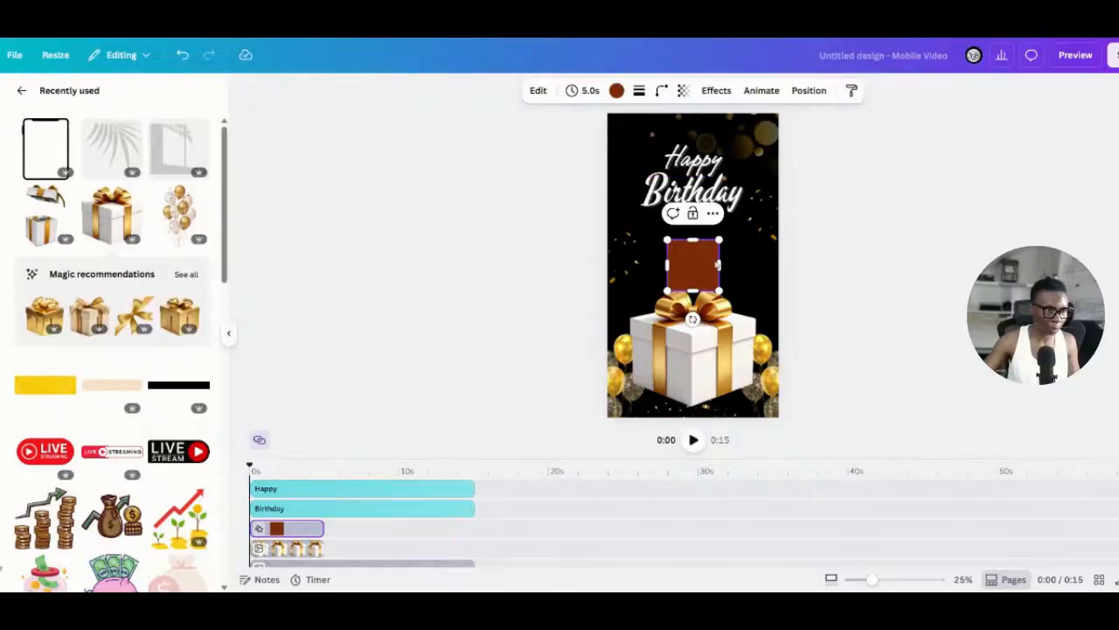
pyautogui.click(184, 55)
pyautogui.click(692, 159)
pyautogui.doubleClick(692, 160)
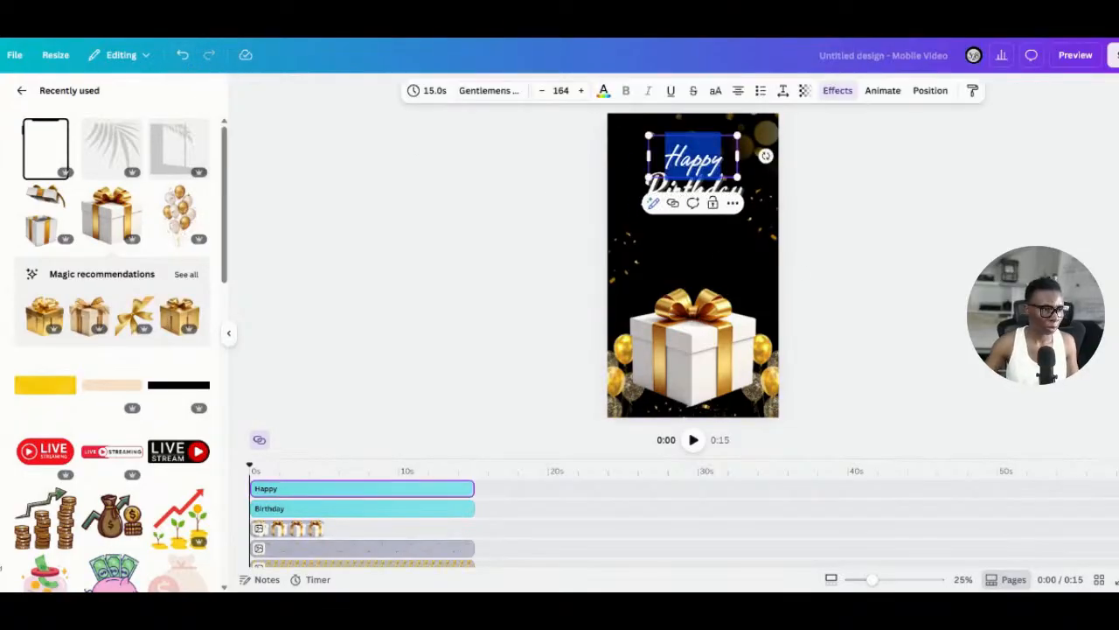
pyautogui.write('Dear')
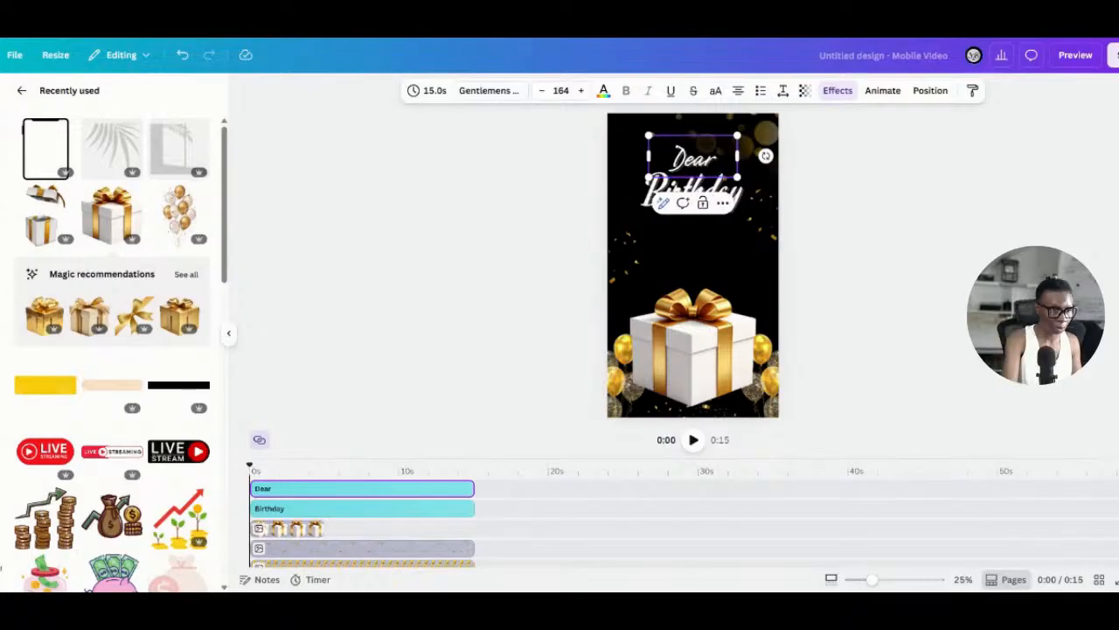
# Step: Replace the "Birthday" heading text with the recipient's first name
pyautogui.click(739, 192)
pyautogui.doubleClick(739, 192)
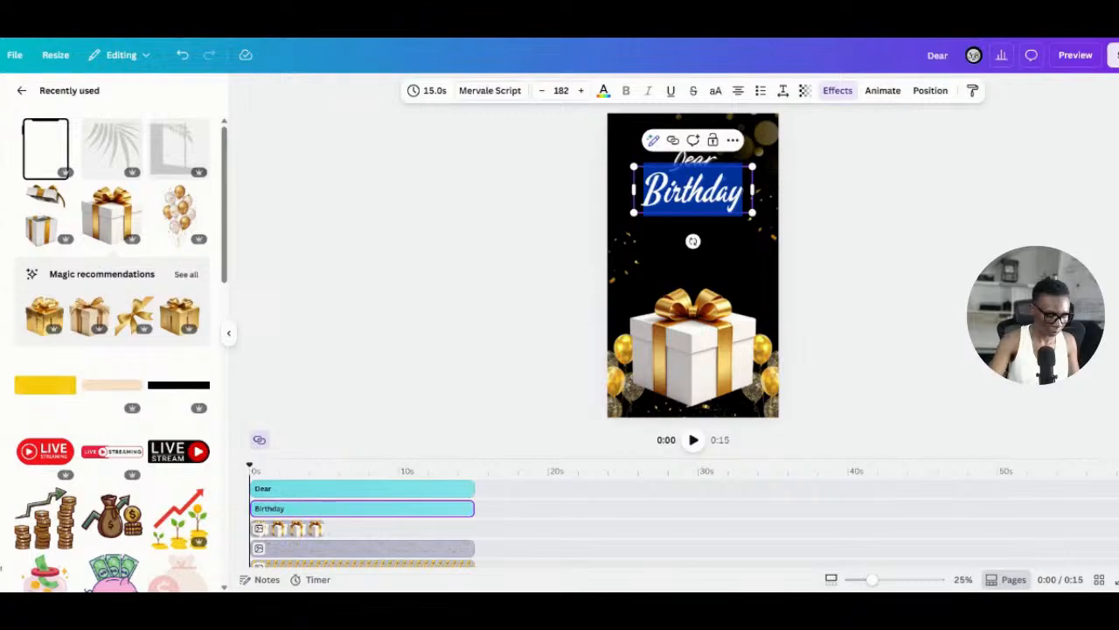
pyautogui.write('Amni')
pyautogui.press('BackSpace')
pyautogui.press('BackSpace')
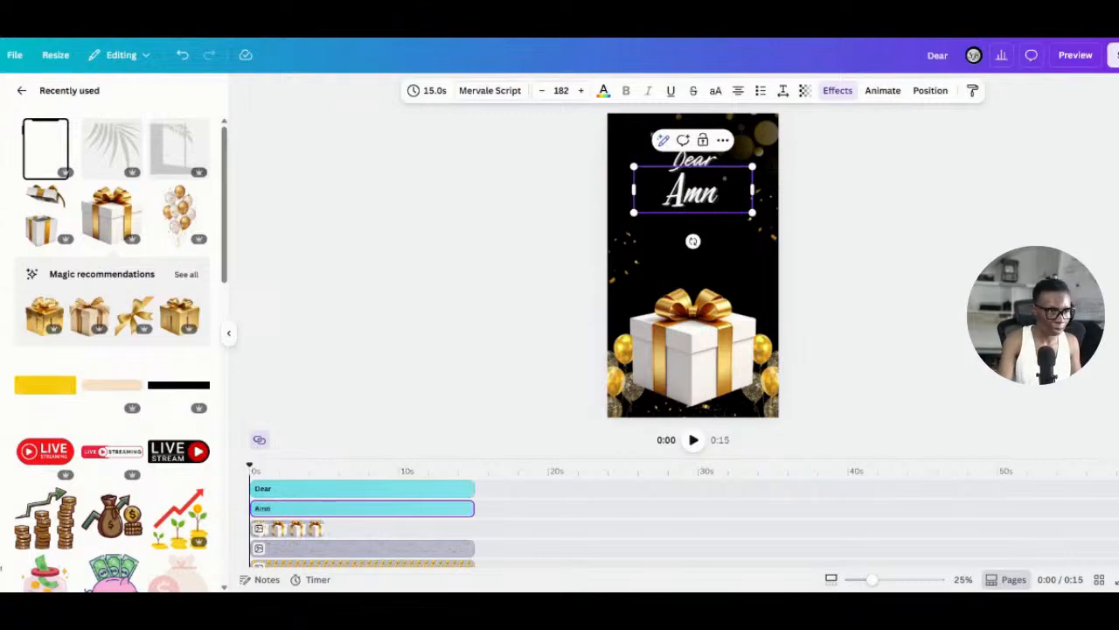
pyautogui.write('my')
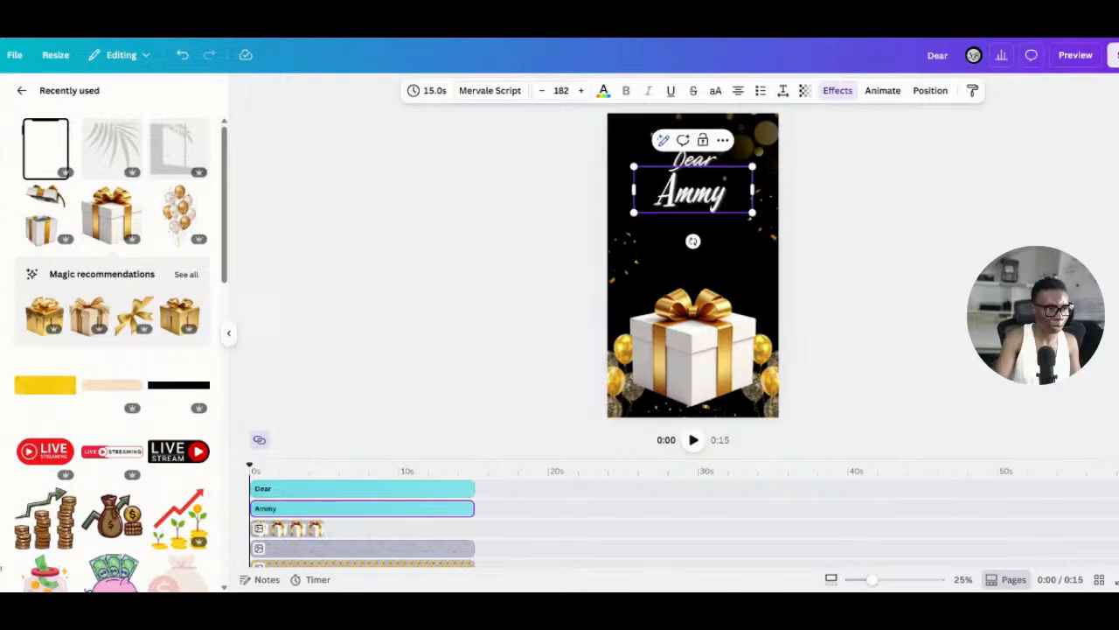
# Step: Try the recipient's name in Inter and settle on the Playfair Display font
pyautogui.moveTo(728, 192); pyautogui.dragTo(542, 182)
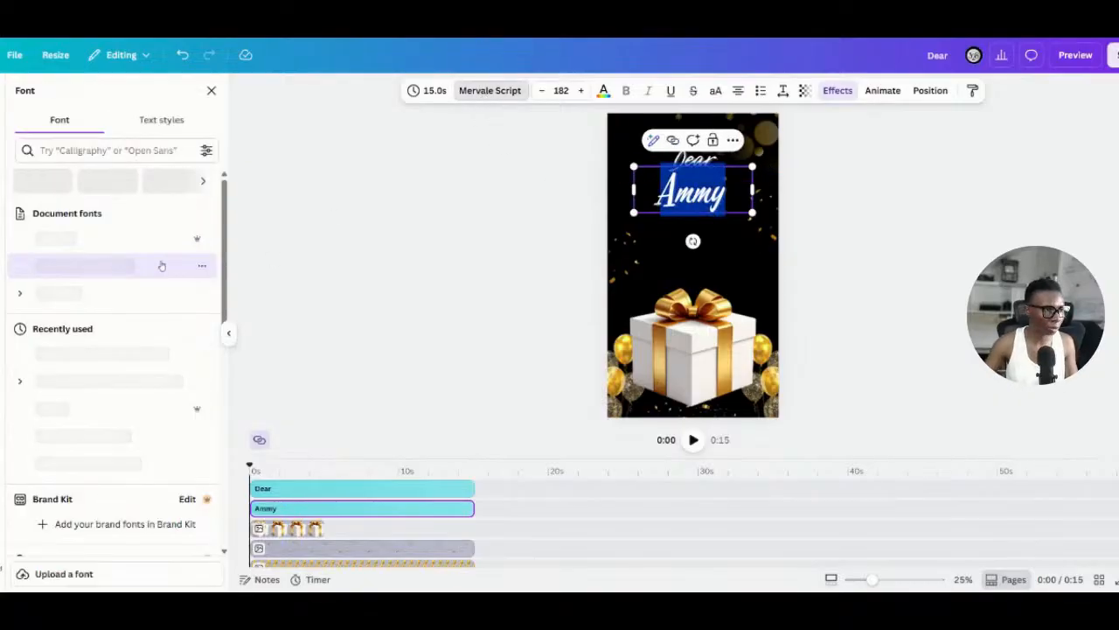
pyautogui.click(46, 325)
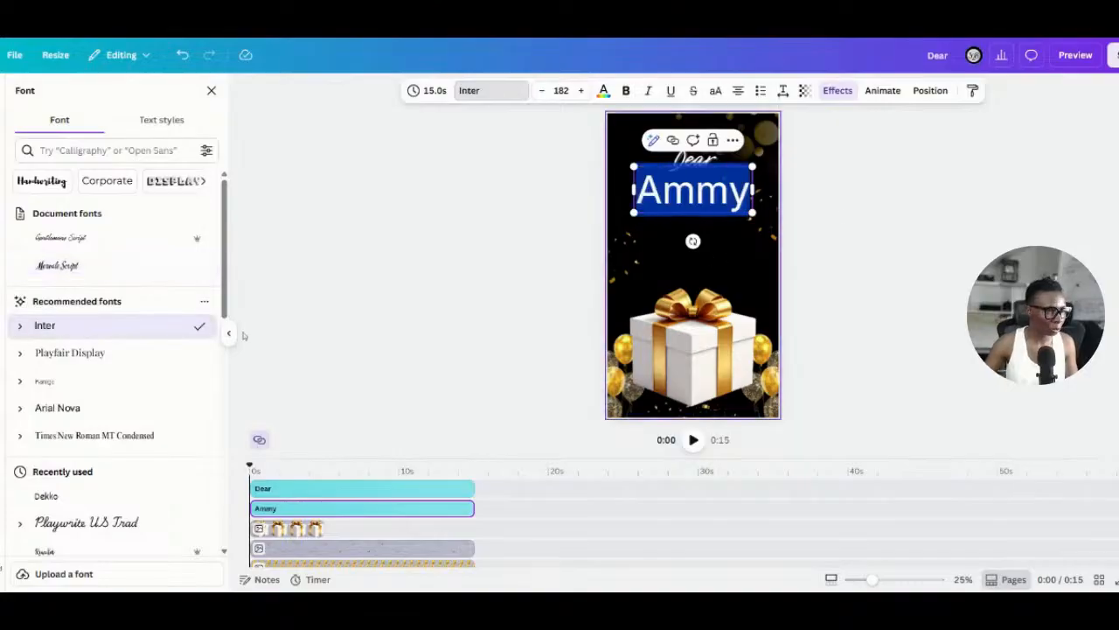
pyautogui.click(114, 355)
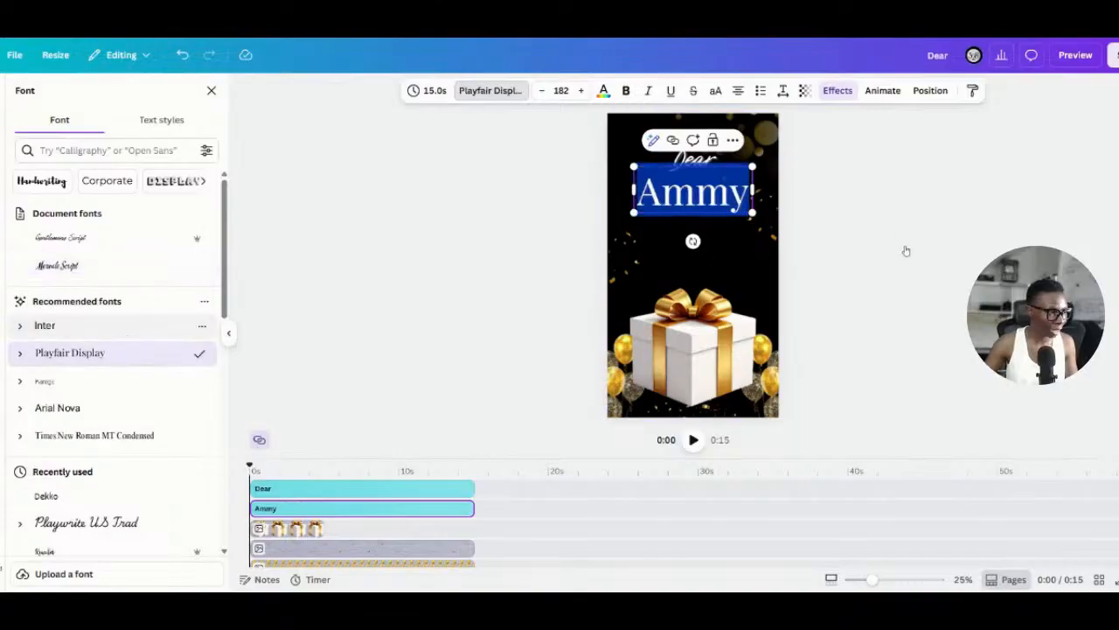
pyautogui.click(865, 252)
pyautogui.click(824, 263)
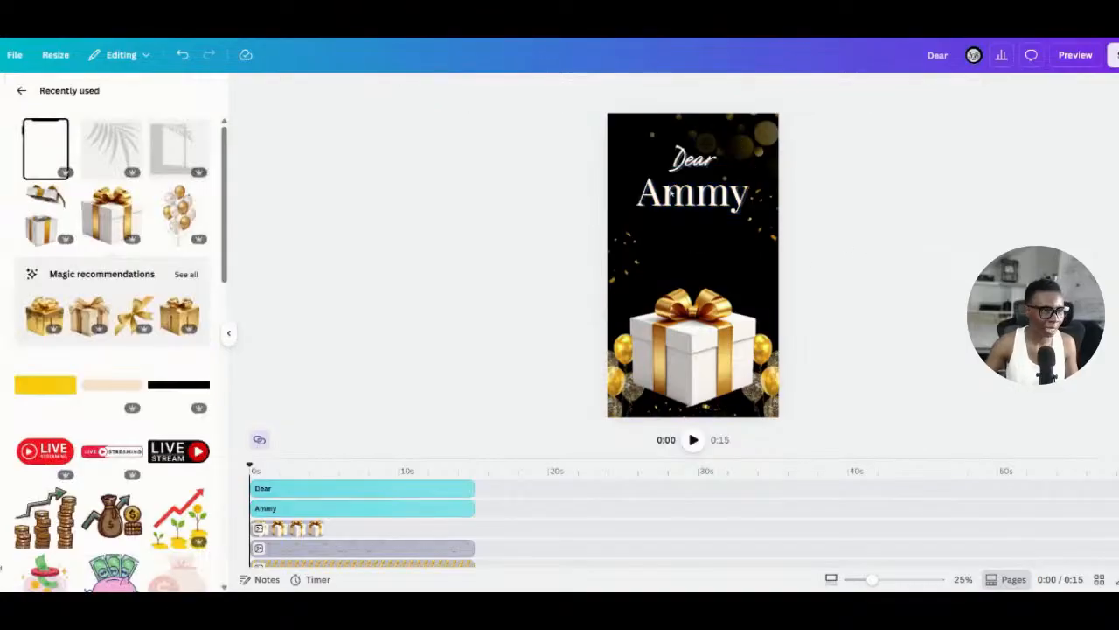
# Step: Shrink the recipient's name text to font size 159
pyautogui.click(708, 201)
pyautogui.moveTo(751, 168); pyautogui.dragTo(696, 192)
pyautogui.click(802, 207)
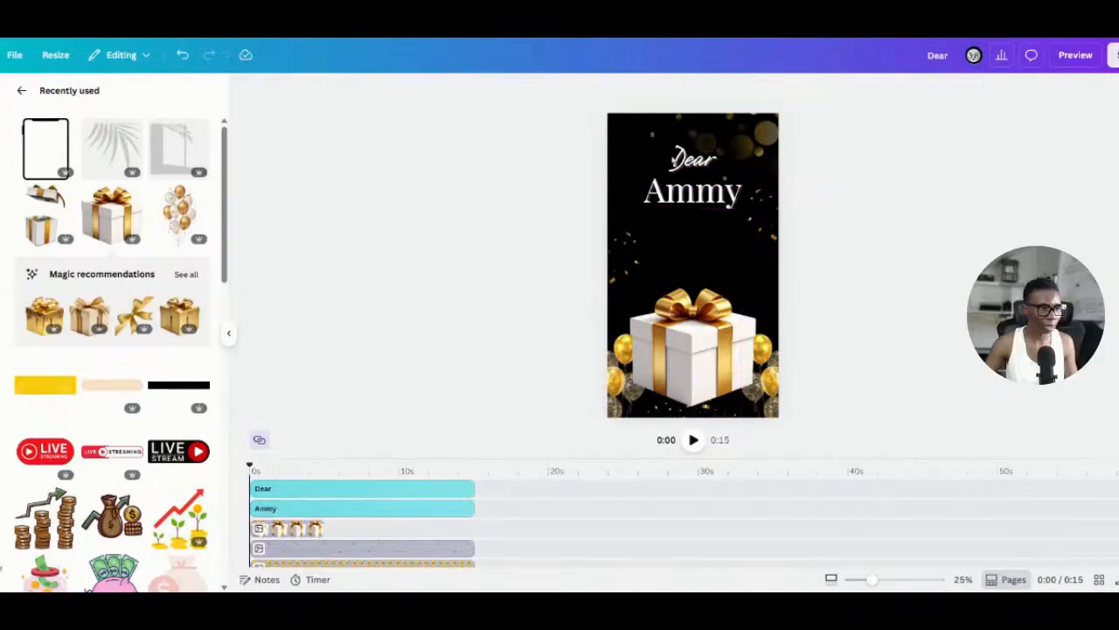
# Step: Enlarge the "Dear" heading slightly to font size 177
pyautogui.click(727, 150)
pyautogui.moveTo(737, 135); pyautogui.dragTo(744, 131)
pyautogui.click(906, 242)
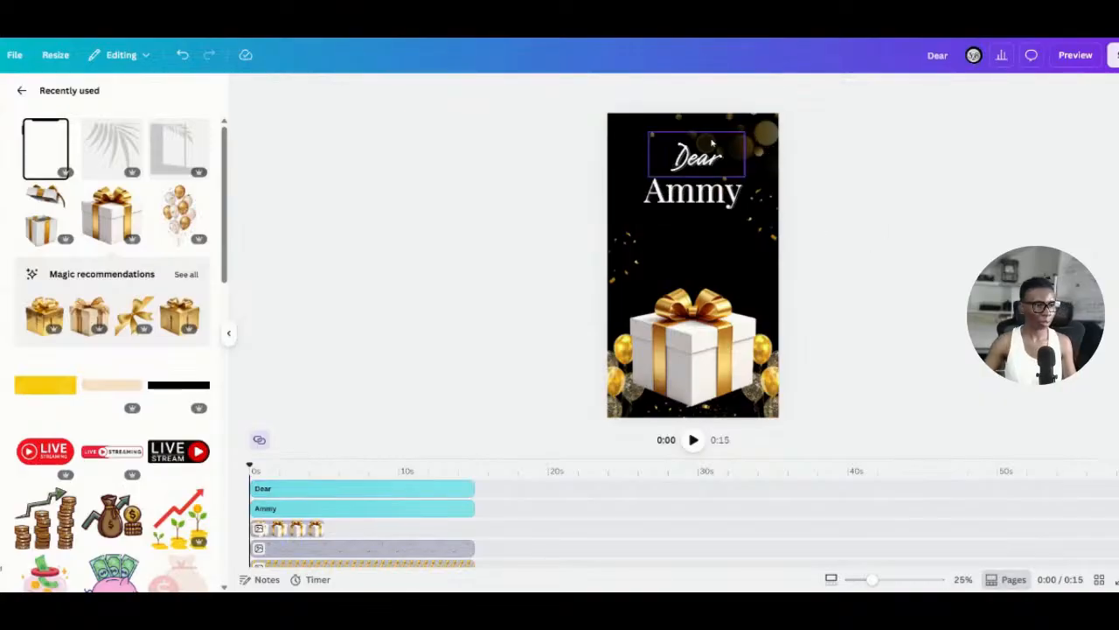
# Step: Nudge the recipient's name horizontally so it sits centred beneath the "Dear" heading
pyautogui.click(696, 191)
pyautogui.click(891, 218)
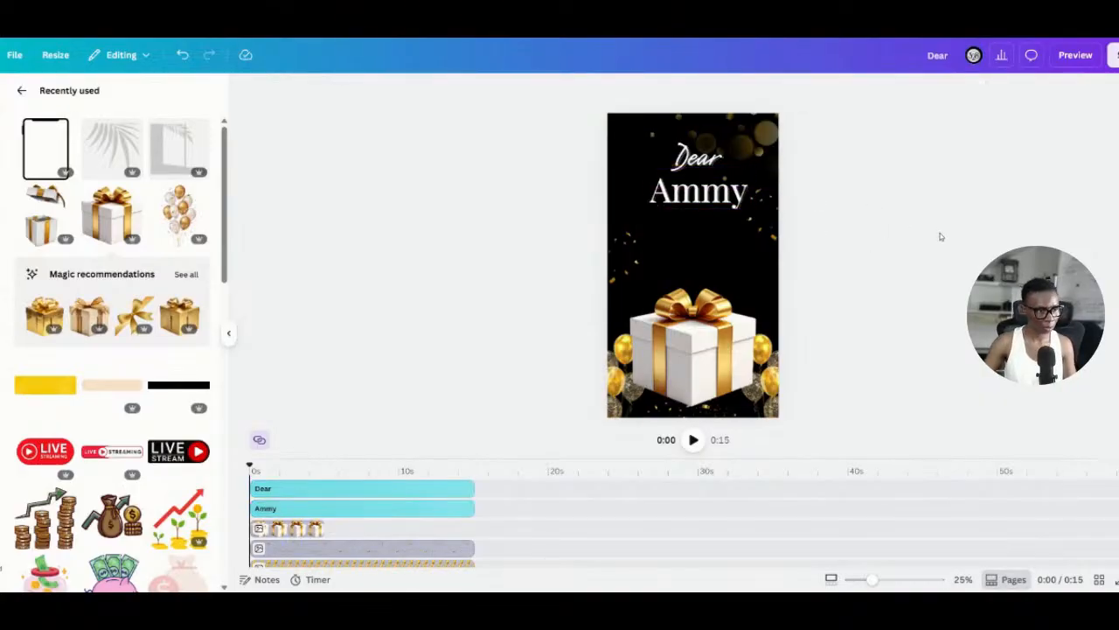
pyautogui.click(693, 195)
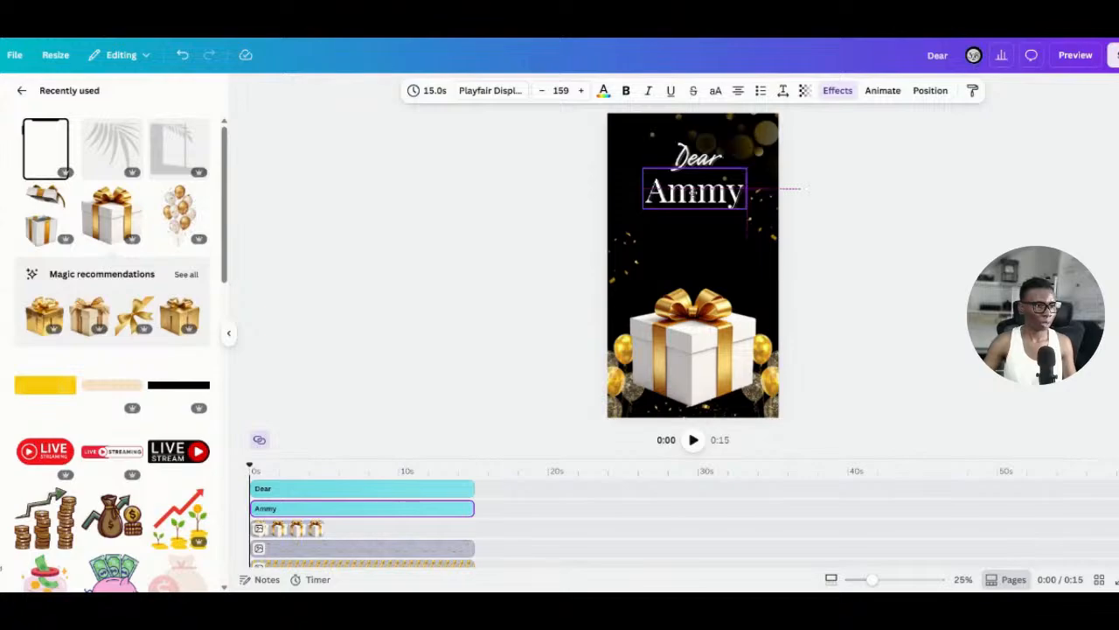
pyautogui.click(872, 207)
pyautogui.click(723, 159)
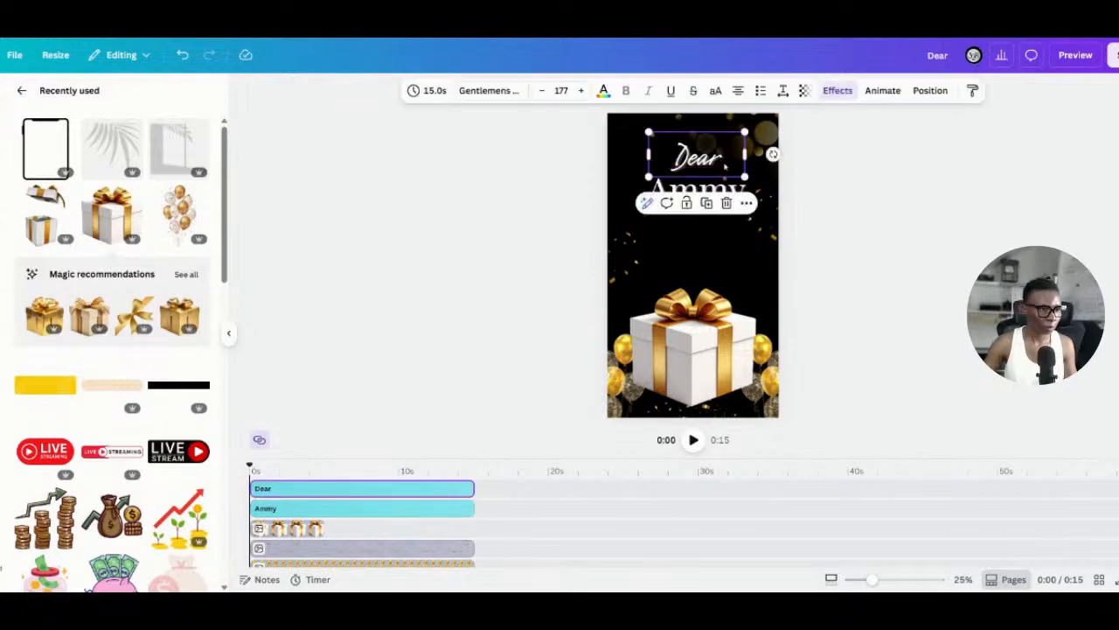
pyautogui.click(959, 265)
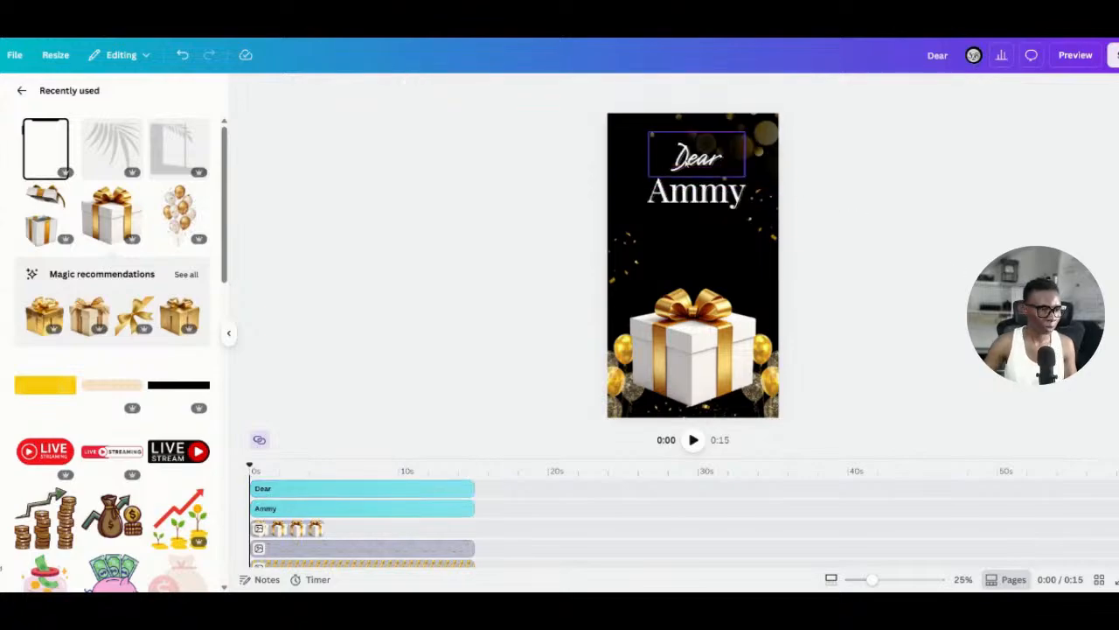
# Step: Try deleting the "Dear" heading and undo the deletion
pyautogui.click(708, 162)
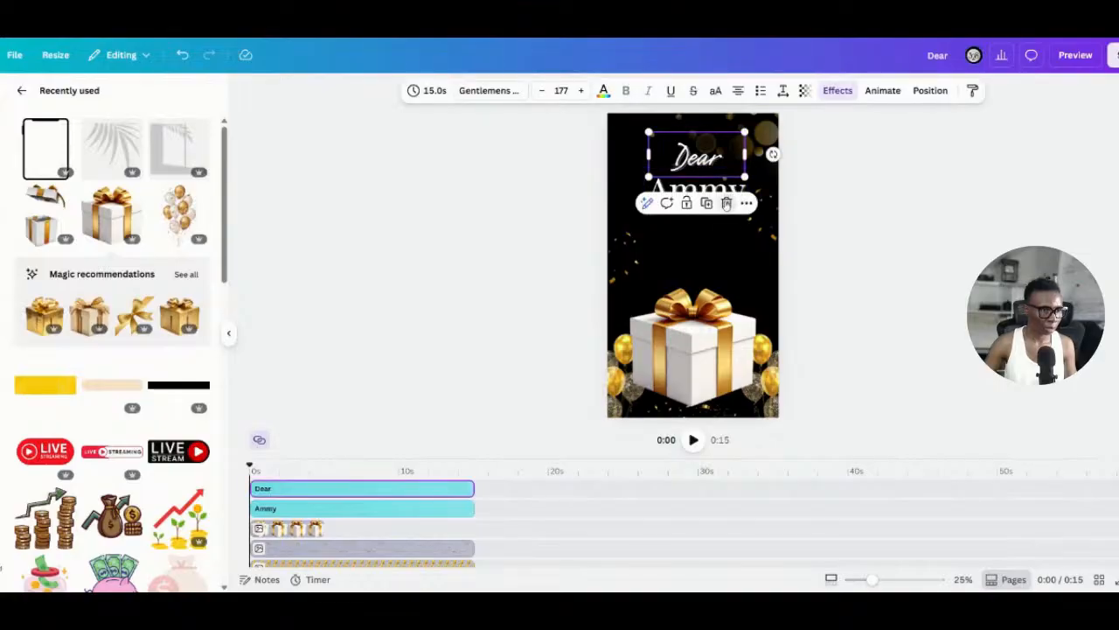
pyautogui.click(726, 203)
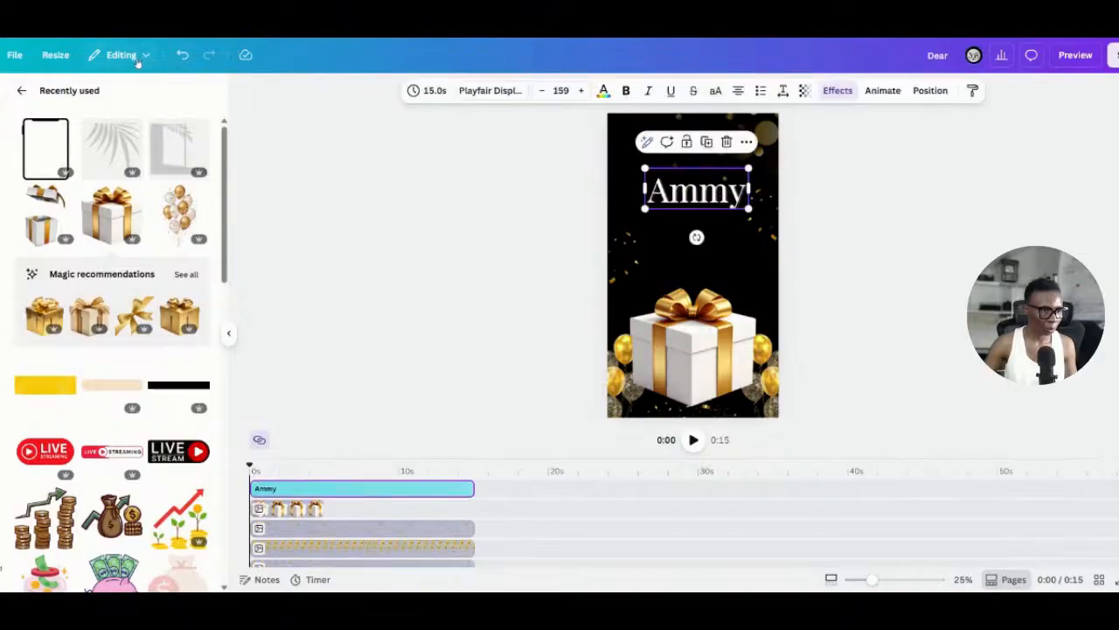
pyautogui.click(183, 55)
pyautogui.click(880, 200)
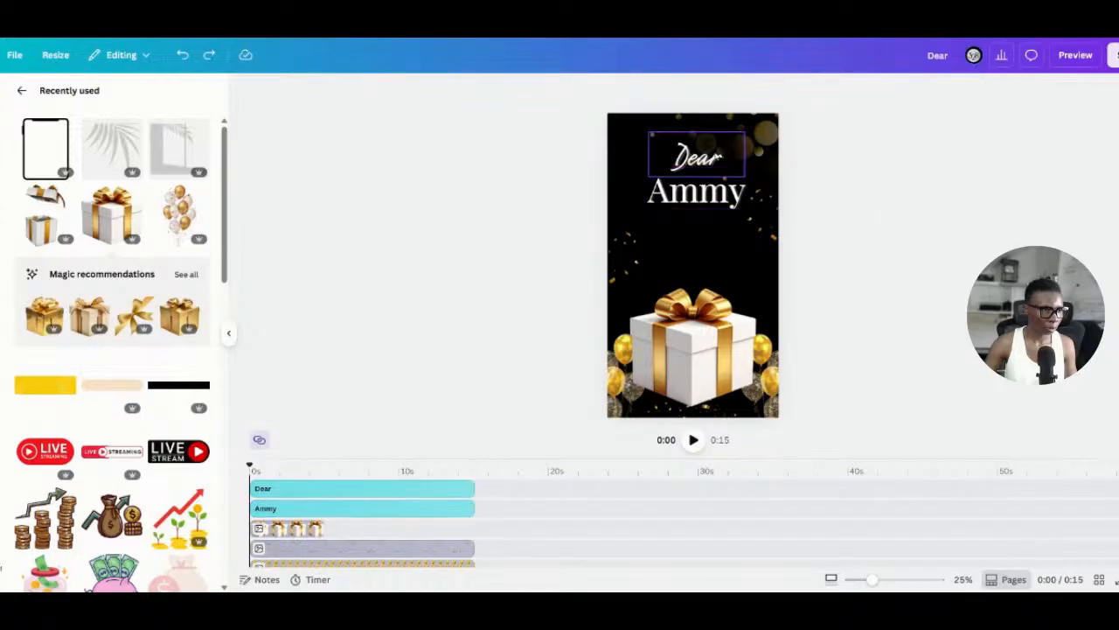
# Step: Move the "Dear" script text below the recipient's name, just above the gift box
pyautogui.moveTo(714, 159); pyautogui.dragTo(712, 256)
pyautogui.click(696, 191)
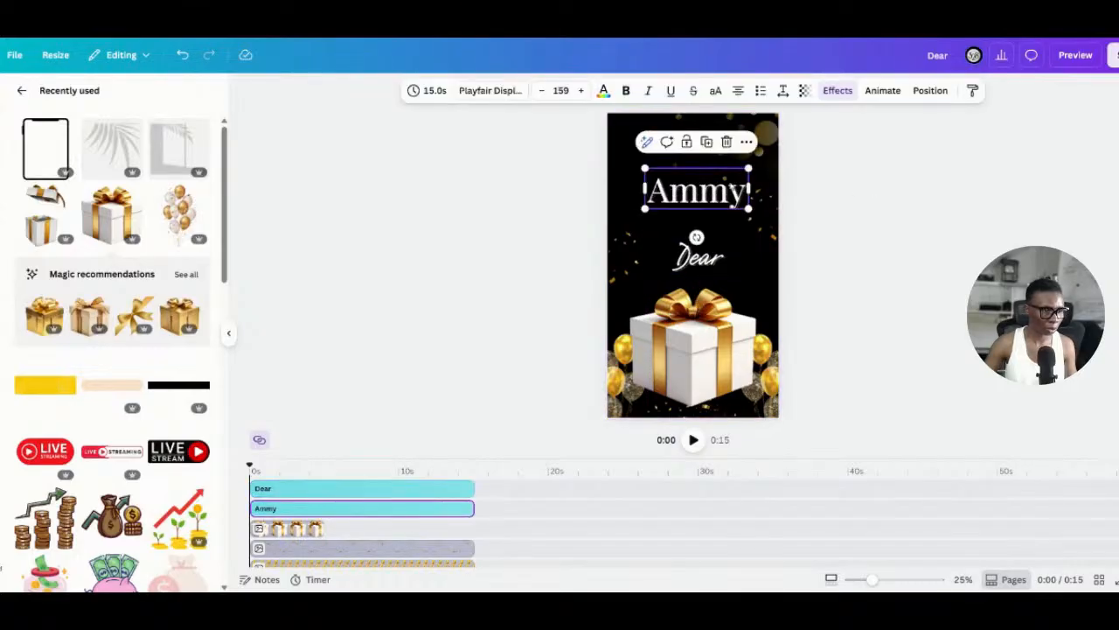
pyautogui.click(832, 197)
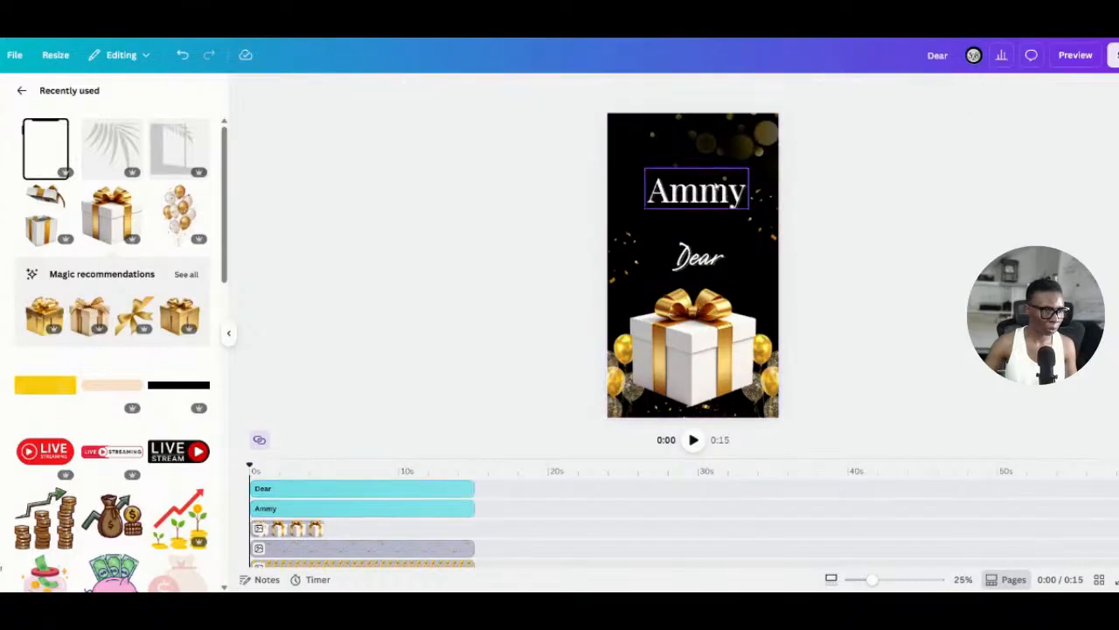
# Step: Rewrite the recipient's name text in capitals on two lines, with "DEAR" above the recipient's first name
pyautogui.click(707, 177)
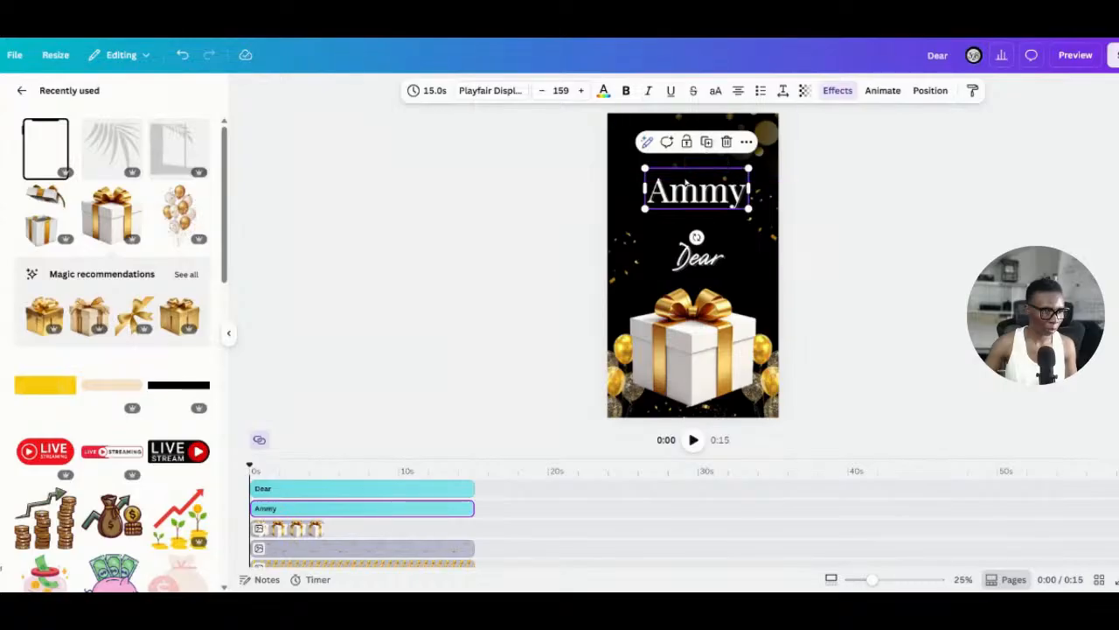
pyautogui.click(687, 183)
pyautogui.write('dear')
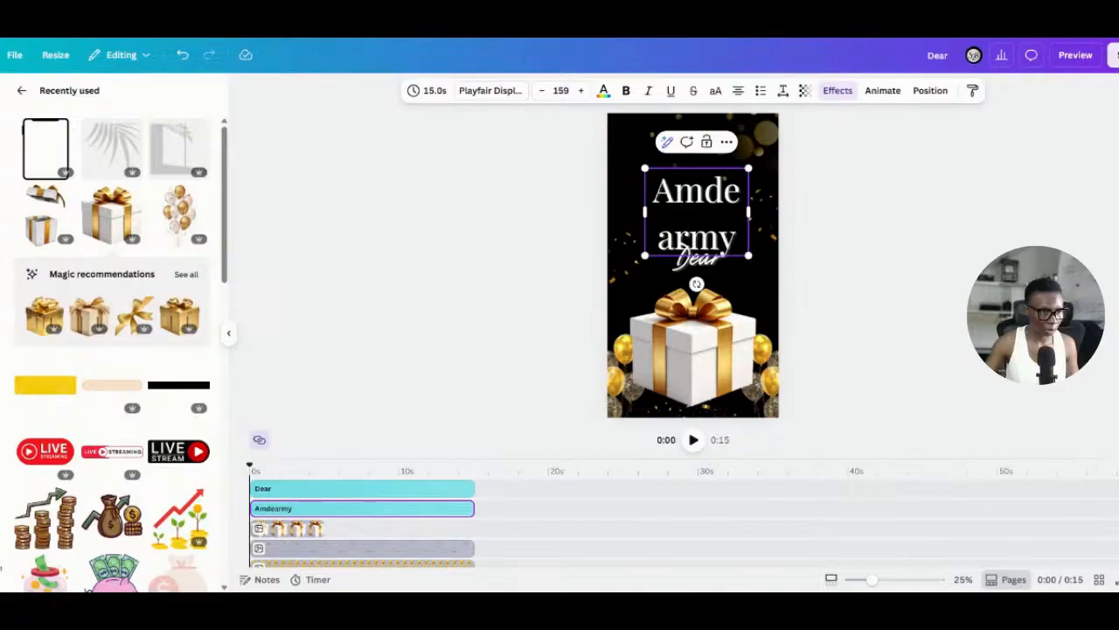
pyautogui.hotkey('ctrl', 'a')
pyautogui.write('dear')
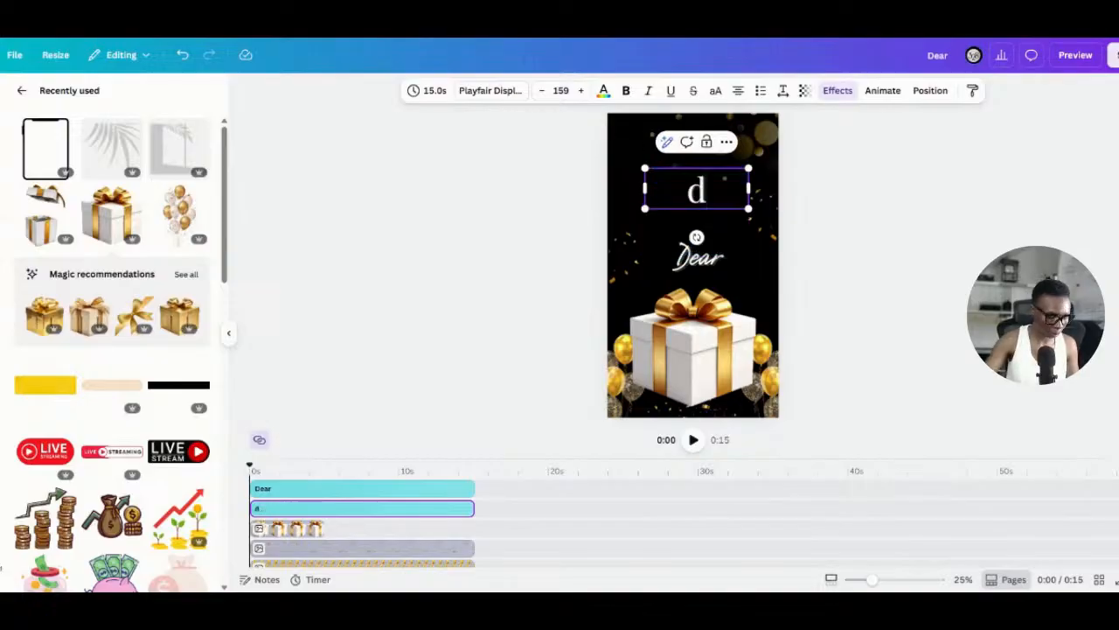
pyautogui.press('BackSpace')
pyautogui.press('BackSpace')
pyautogui.press('BackSpace')
pyautogui.press('BackSpace')
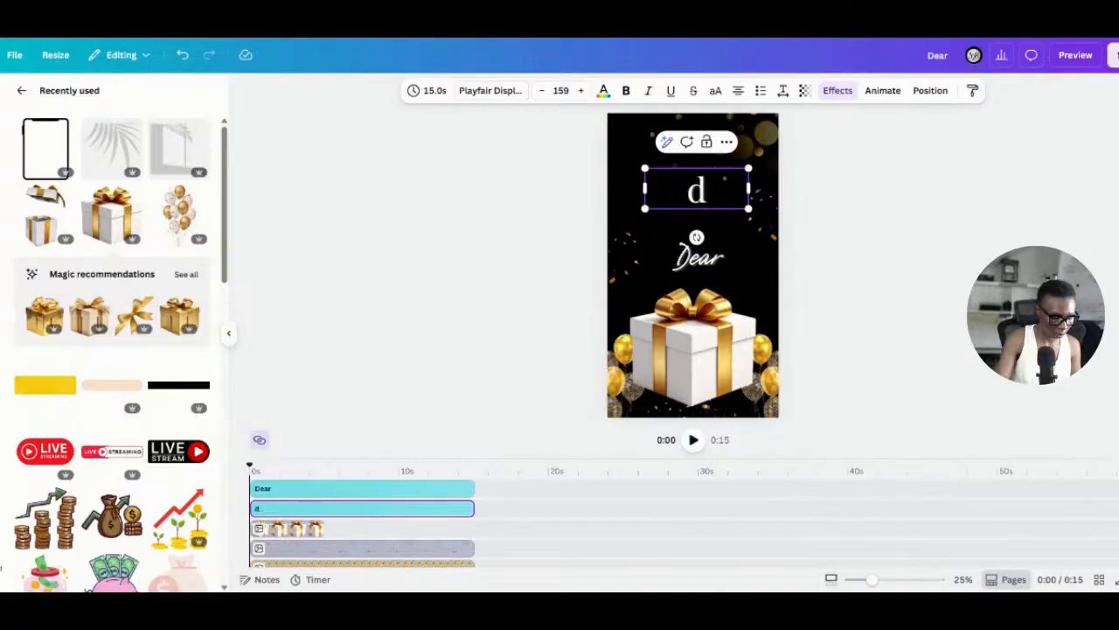
pyautogui.write('DE')
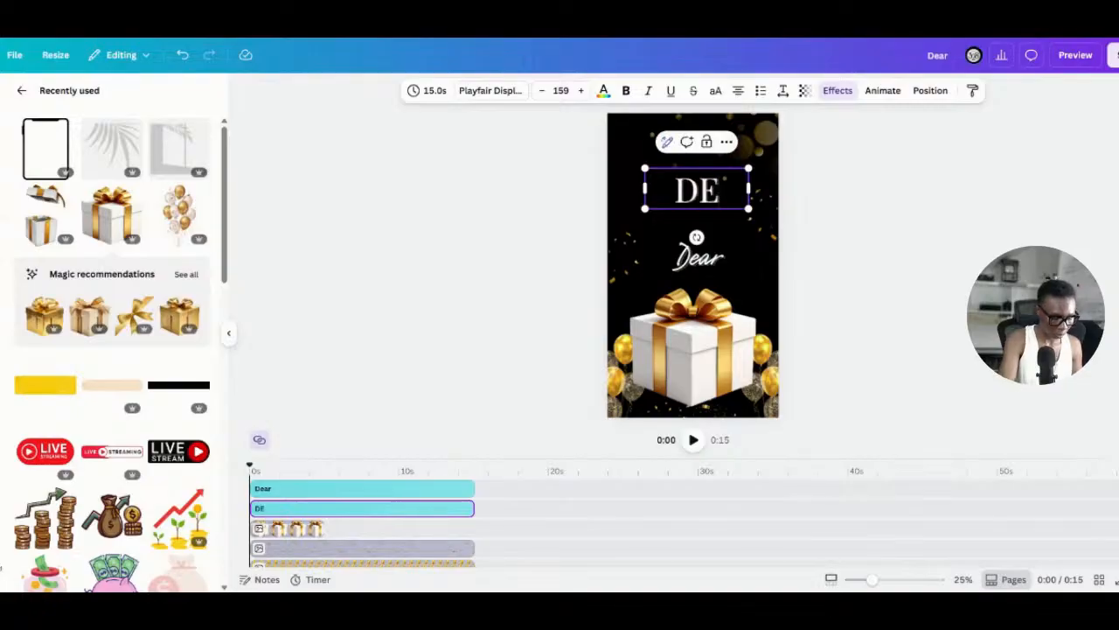
pyautogui.write('AR')
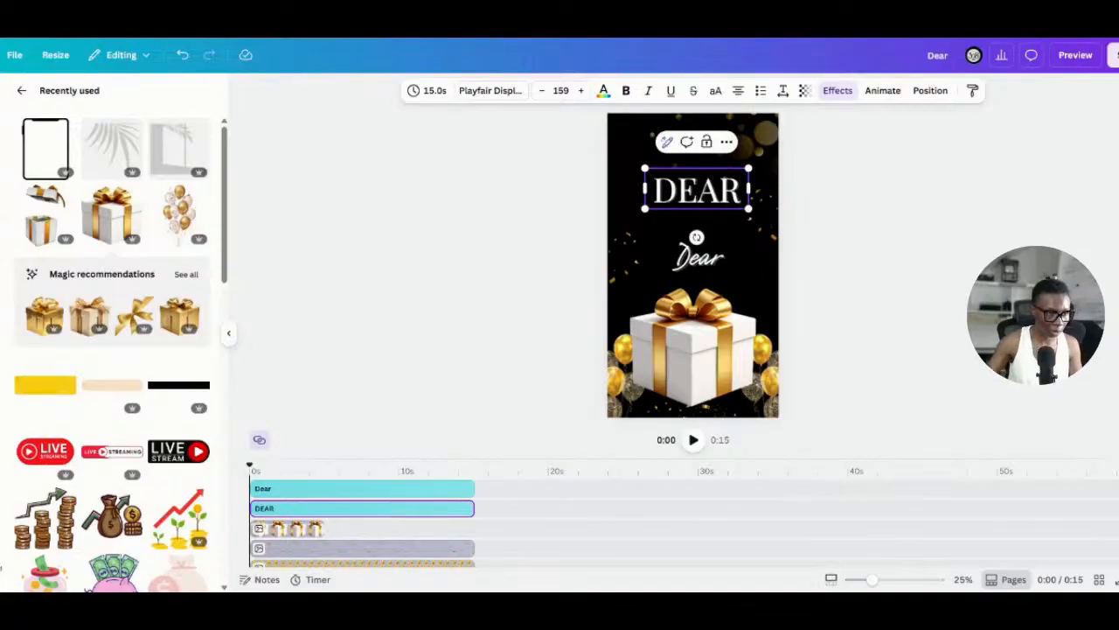
pyautogui.press('Return')
pyautogui.write('AMMY')
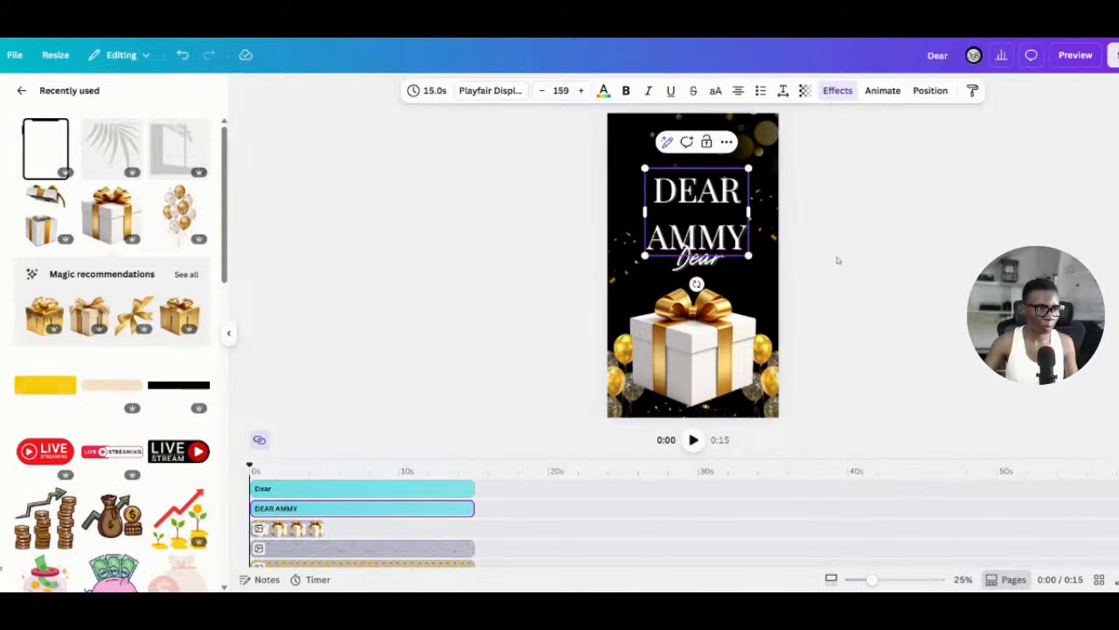
# Step: Move the two-line heading up the card and tighten its line spacing to slightly above 0.96
pyautogui.moveTo(718, 211); pyautogui.dragTo(719, 190)
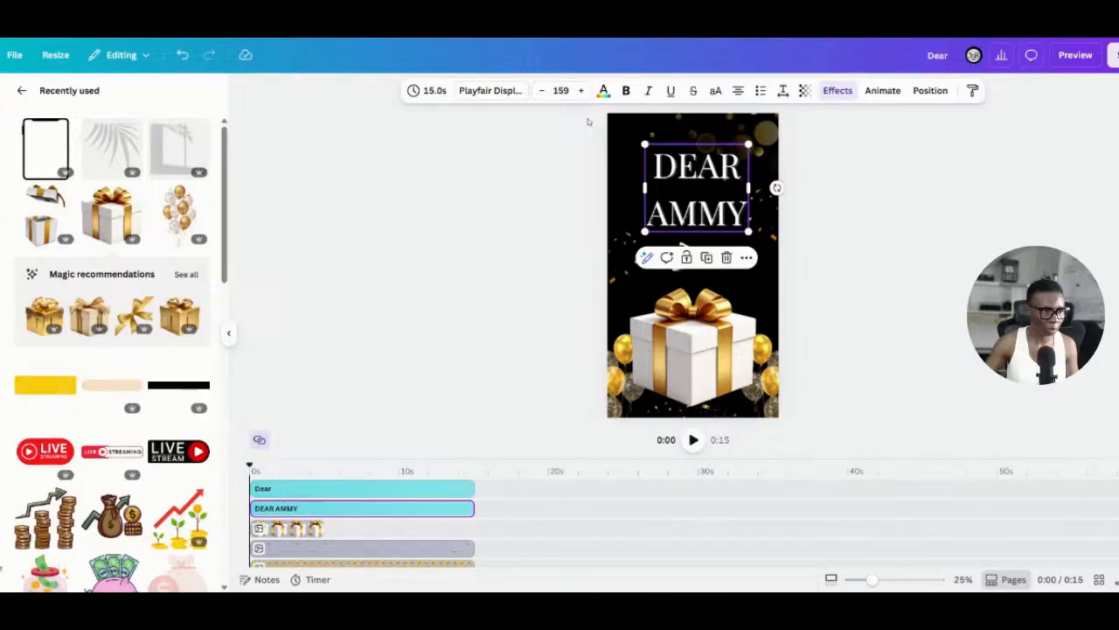
pyautogui.click(782, 90)
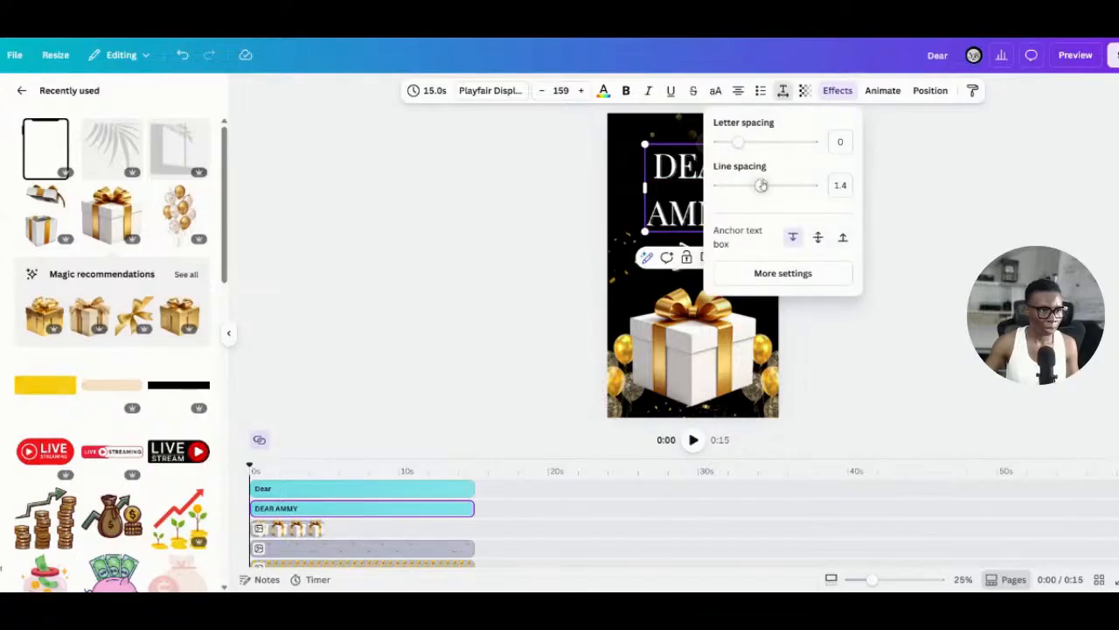
pyautogui.click(741, 186)
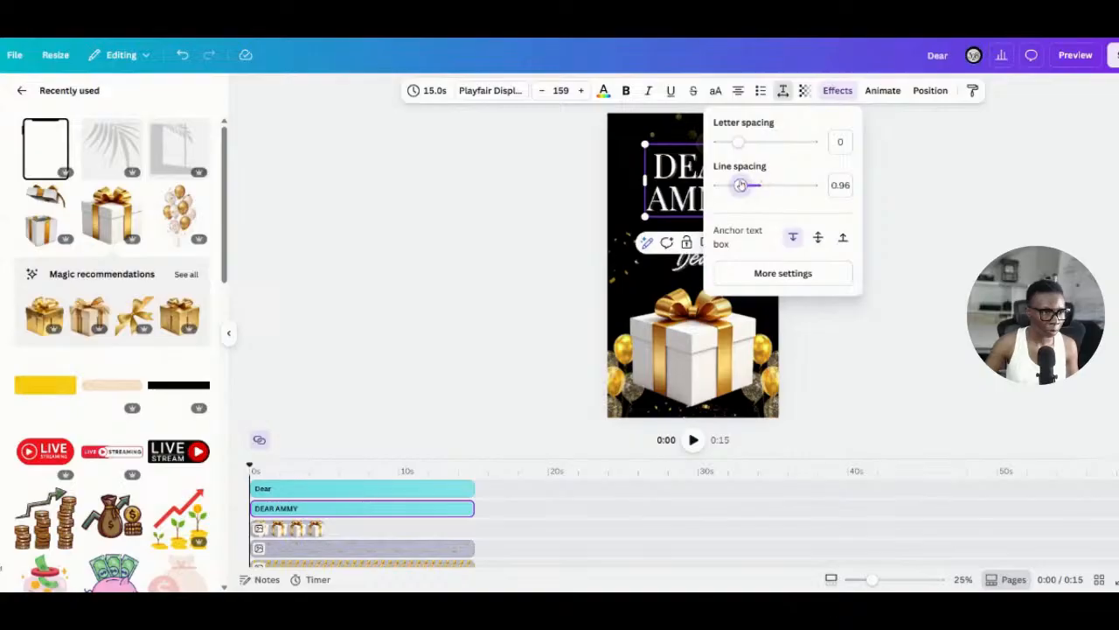
pyautogui.click(977, 276)
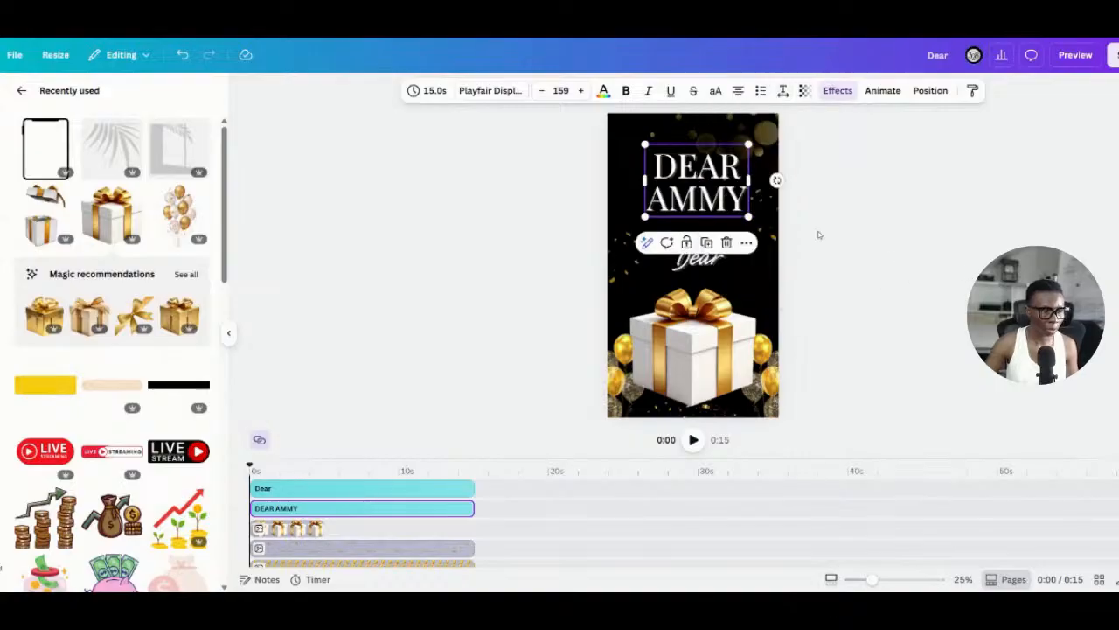
pyautogui.click(782, 90)
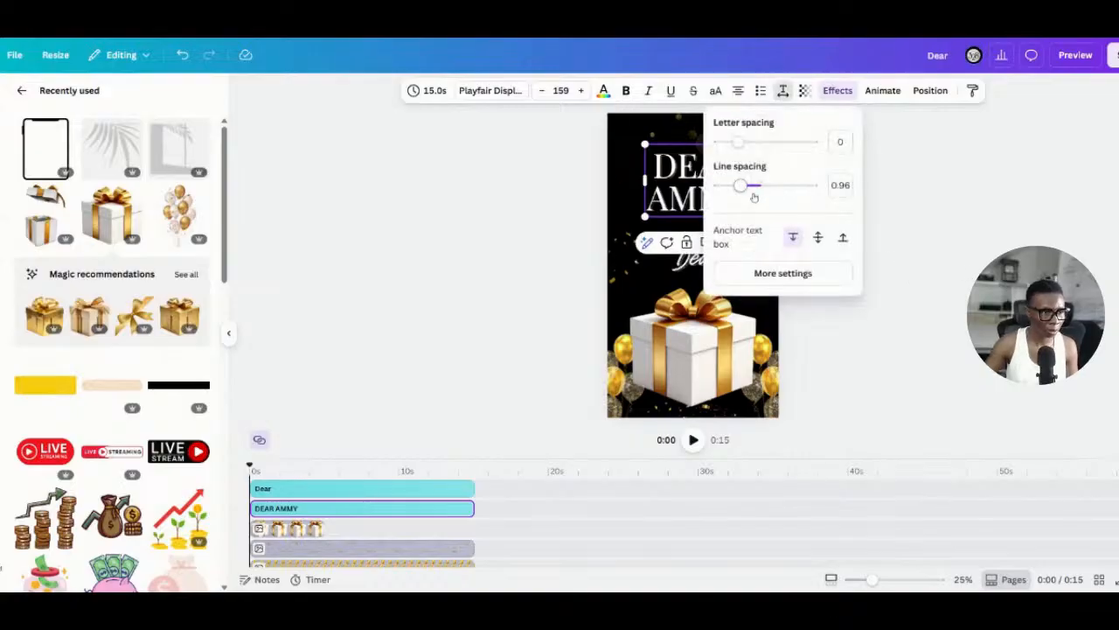
pyautogui.moveTo(740, 185); pyautogui.dragTo(600, 111)
pyautogui.click(959, 280)
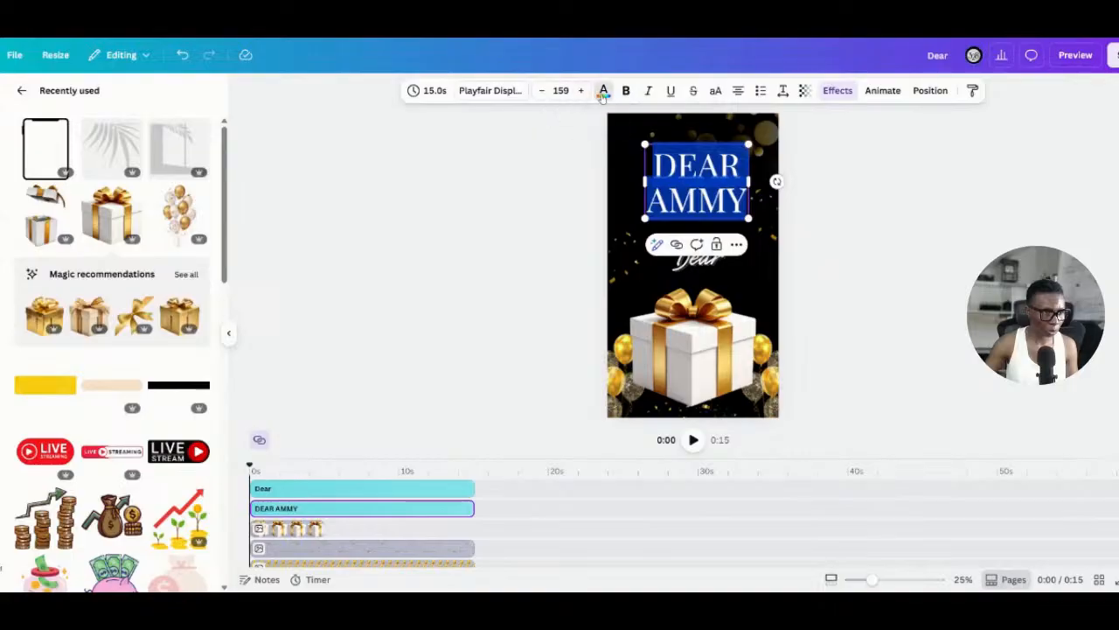
# Step: Colour the two-line heading with the orange-gold shade from the photo colours
pyautogui.click(604, 90)
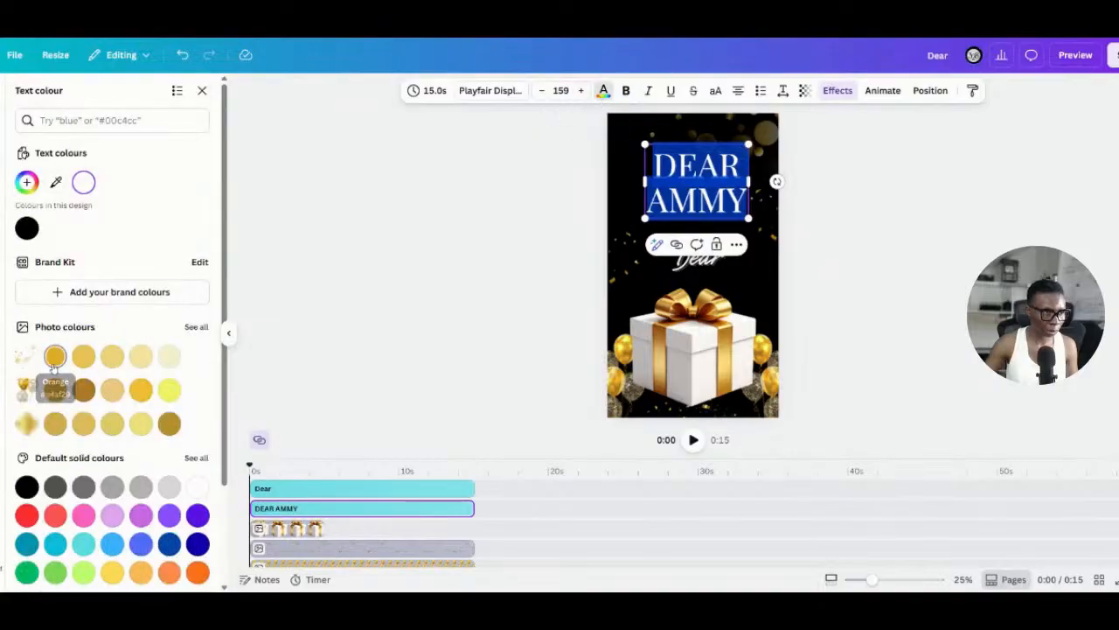
pyautogui.click(54, 365)
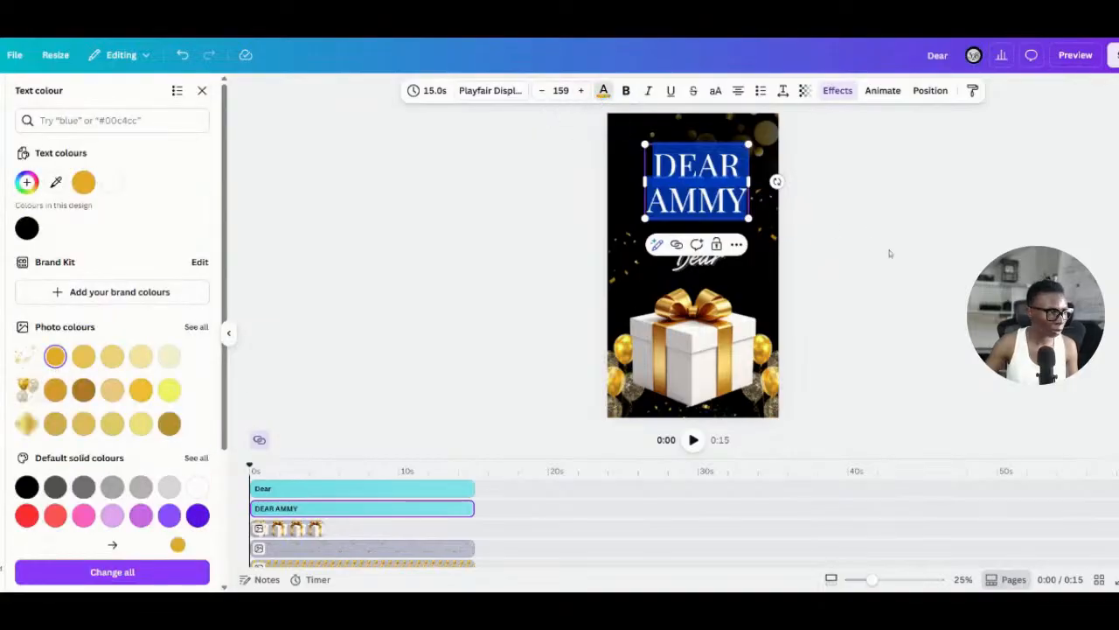
pyautogui.click(889, 254)
pyautogui.click(724, 193)
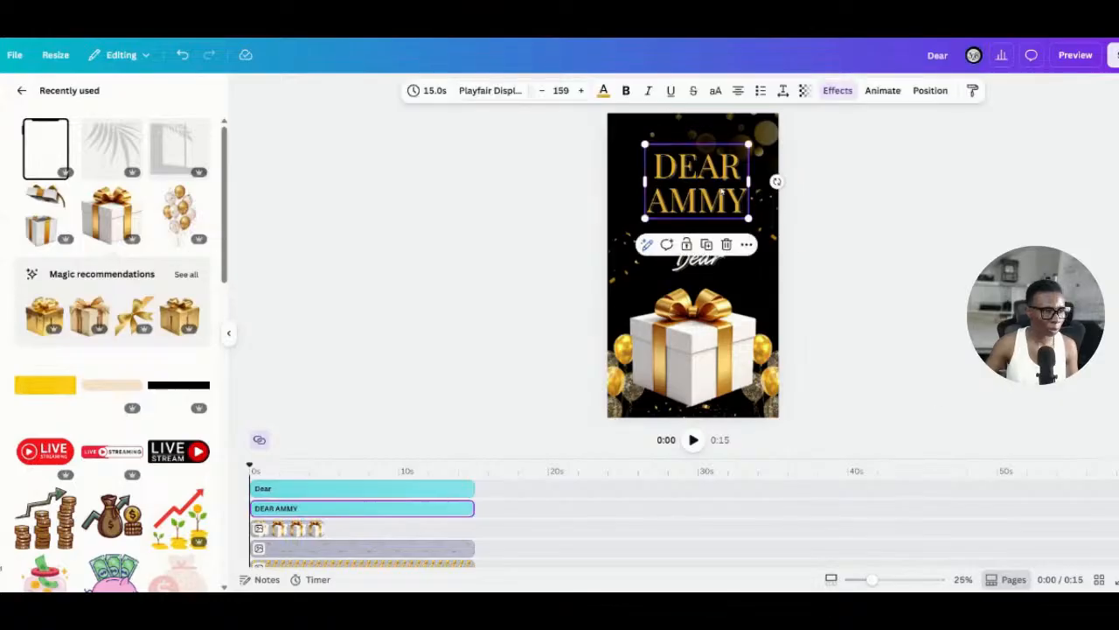
pyautogui.click(899, 278)
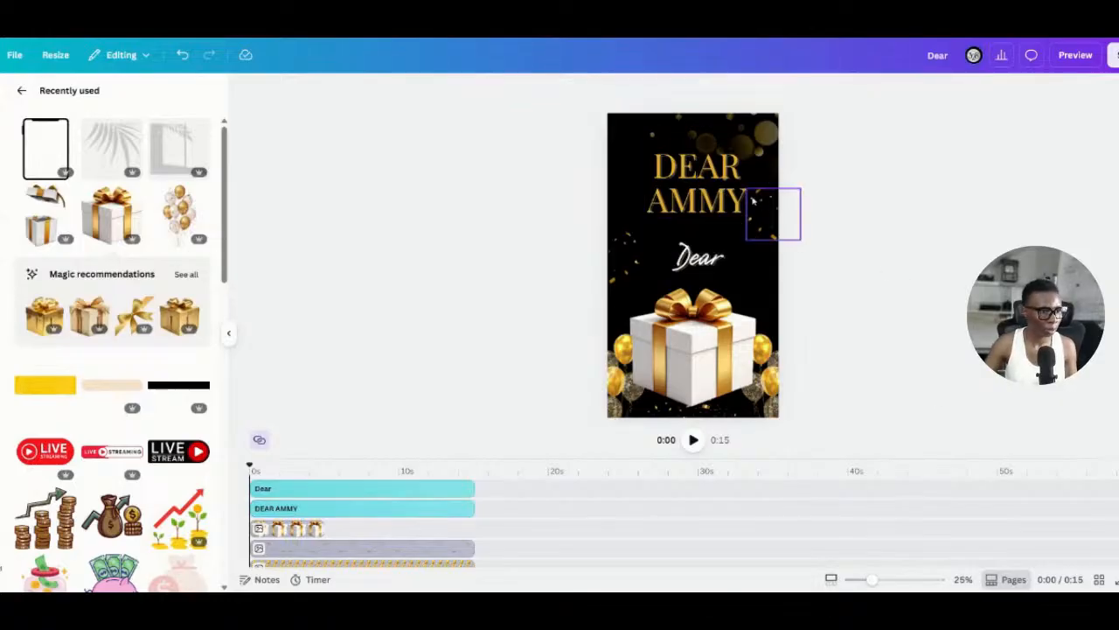
# Step: Recolour the two-line heading with the muted gold from the gold texture's photo colours and move it closer to the card's upper edge
pyautogui.click(750, 201)
pyautogui.click(603, 91)
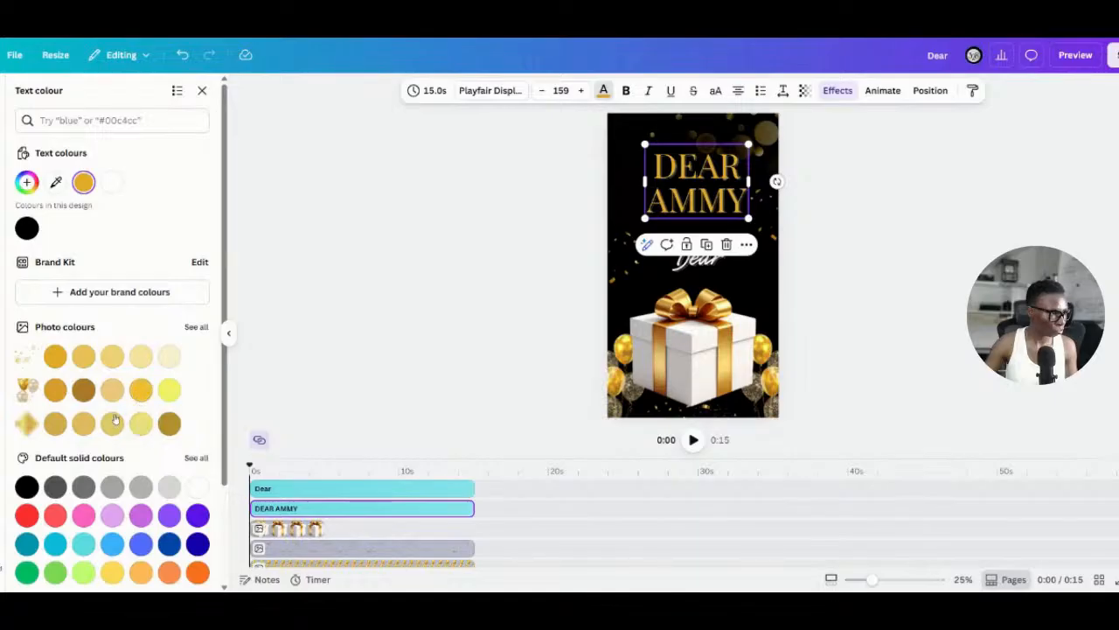
pyautogui.click(83, 423)
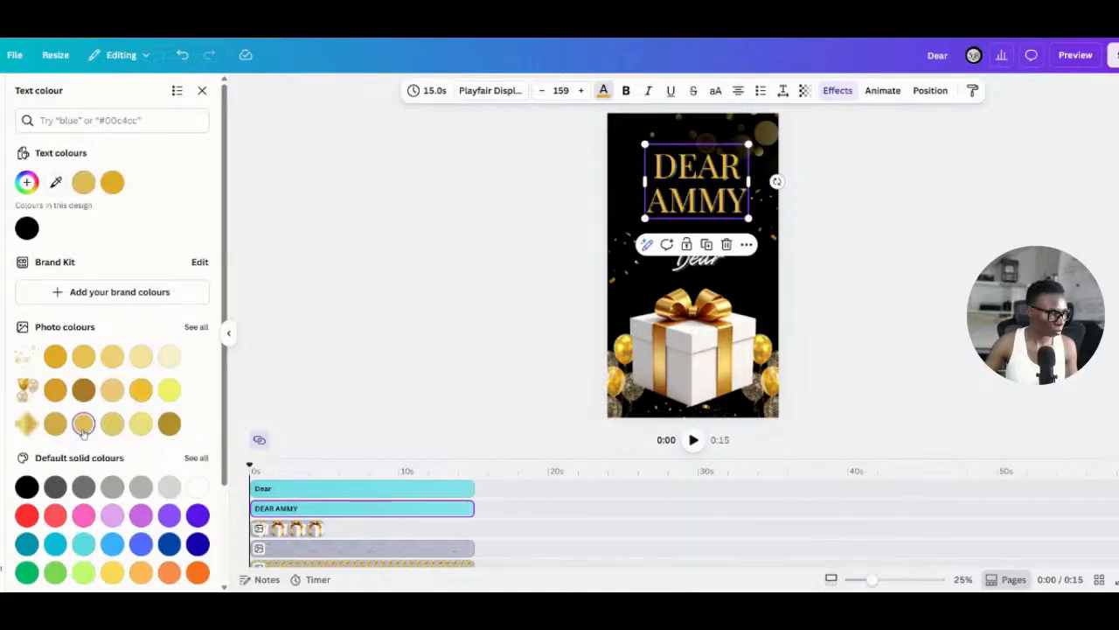
pyautogui.click(697, 206)
pyautogui.hotkey('ctrl', 'a')
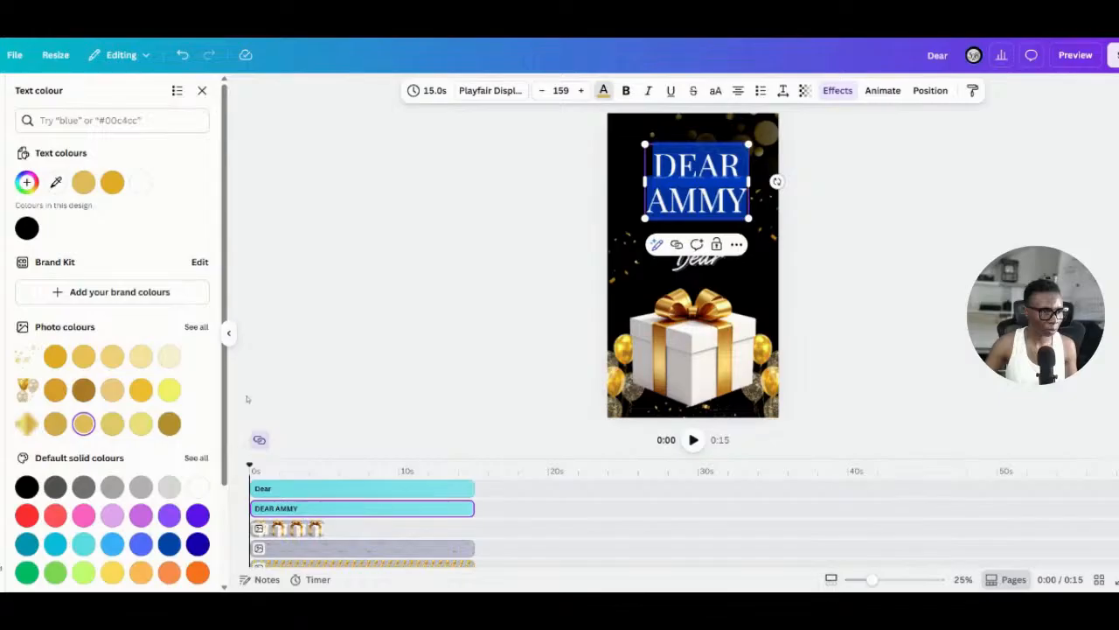
pyautogui.click(861, 295)
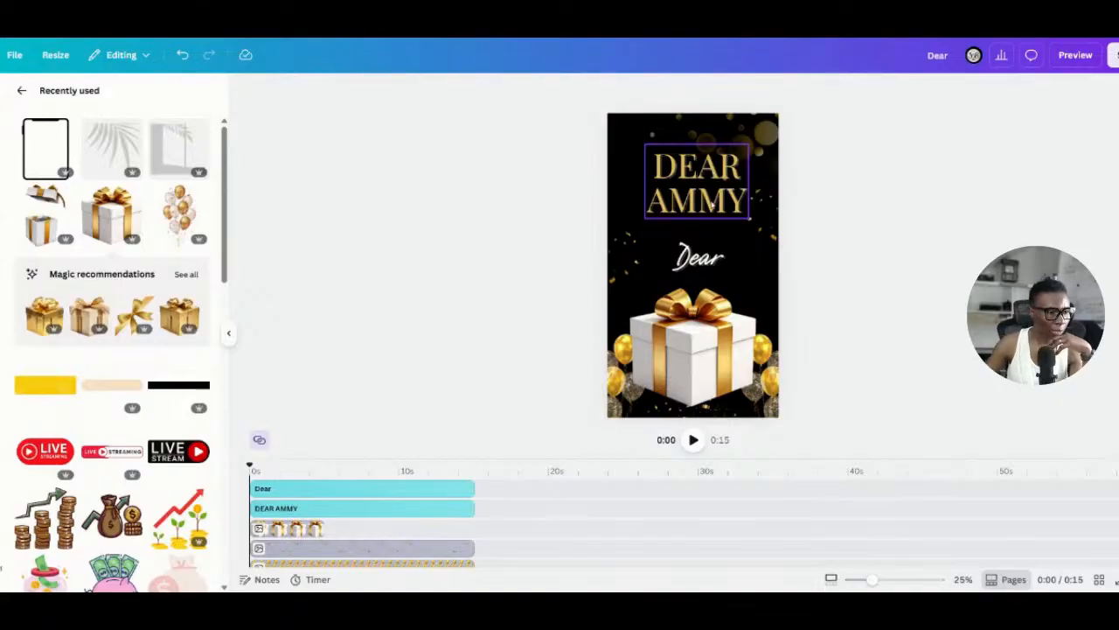
pyautogui.moveTo(711, 203); pyautogui.dragTo(710, 179)
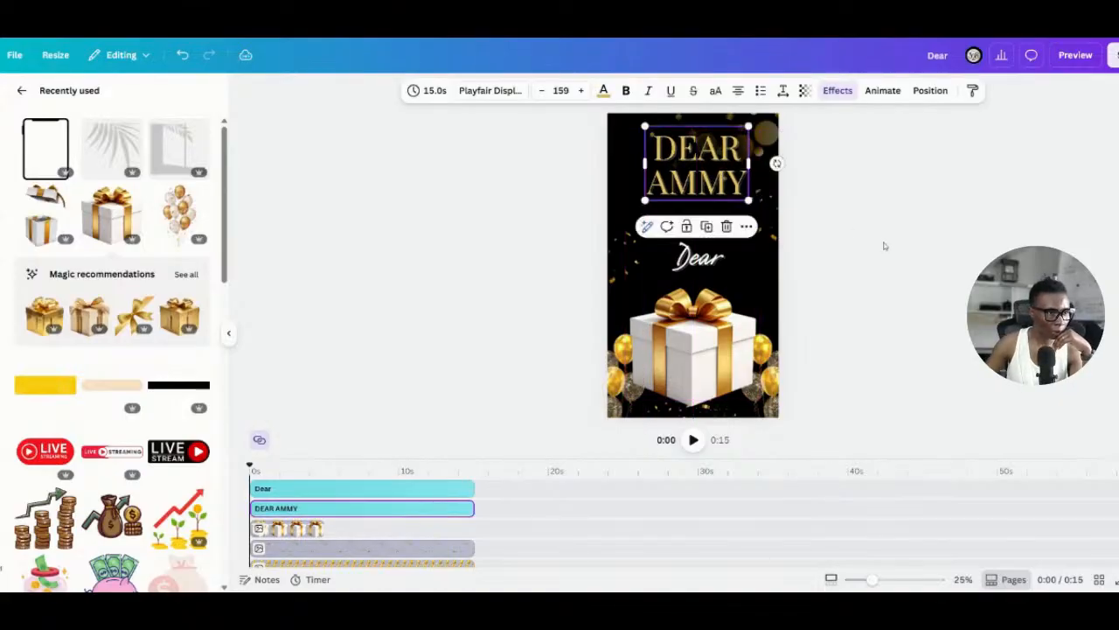
pyautogui.click(885, 245)
# Step: Duplicate the white "Dear" script text and place the copy directly beneath the two-line heading
pyautogui.click(702, 246)
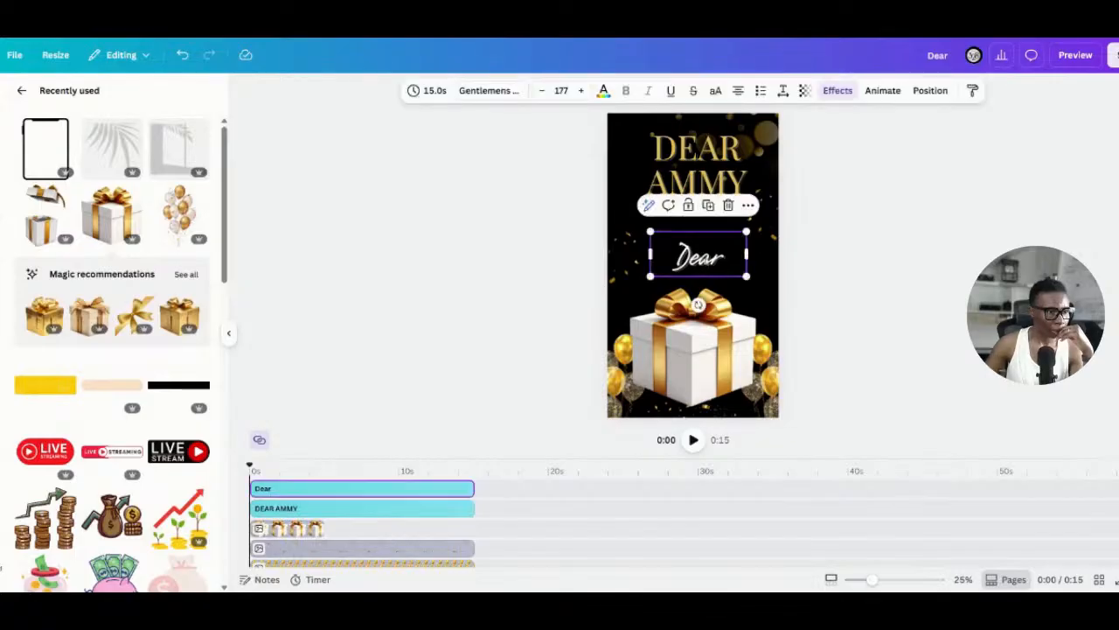
pyautogui.click(710, 207)
pyautogui.moveTo(706, 237); pyautogui.dragTo(703, 206)
# Step: Rewrite the lower "Dear" script text as "Happy Birthday" and fit it on one line at font size 142 above the gift box
pyautogui.click(721, 245)
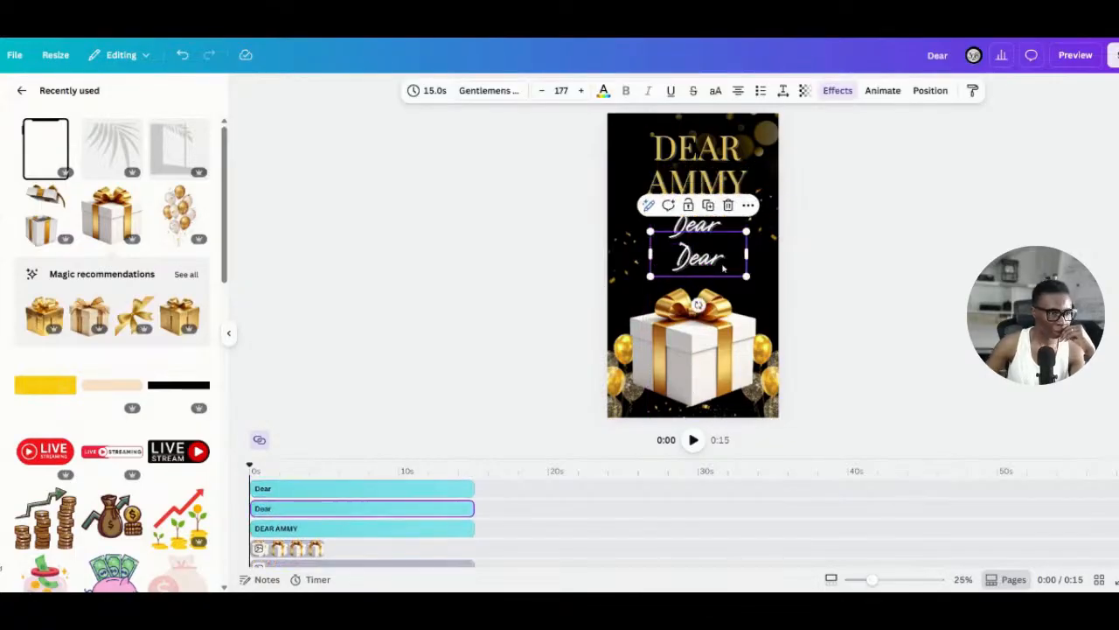
pyautogui.moveTo(720, 245); pyautogui.dragTo(677, 269)
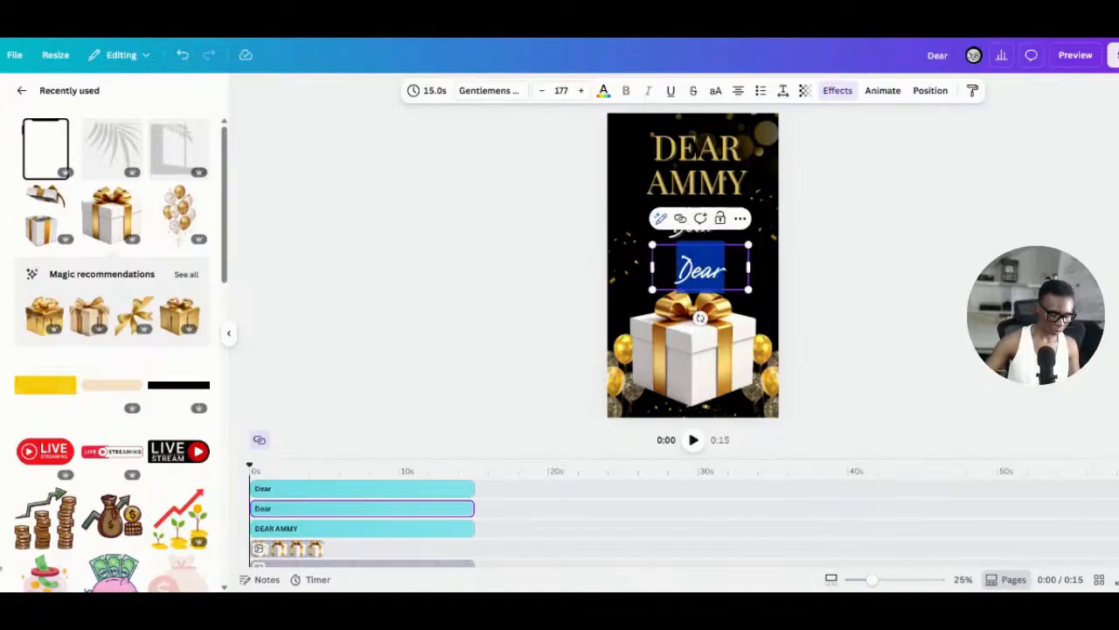
pyautogui.write('HA')
pyautogui.press('BackSpace')
pyautogui.write('a')
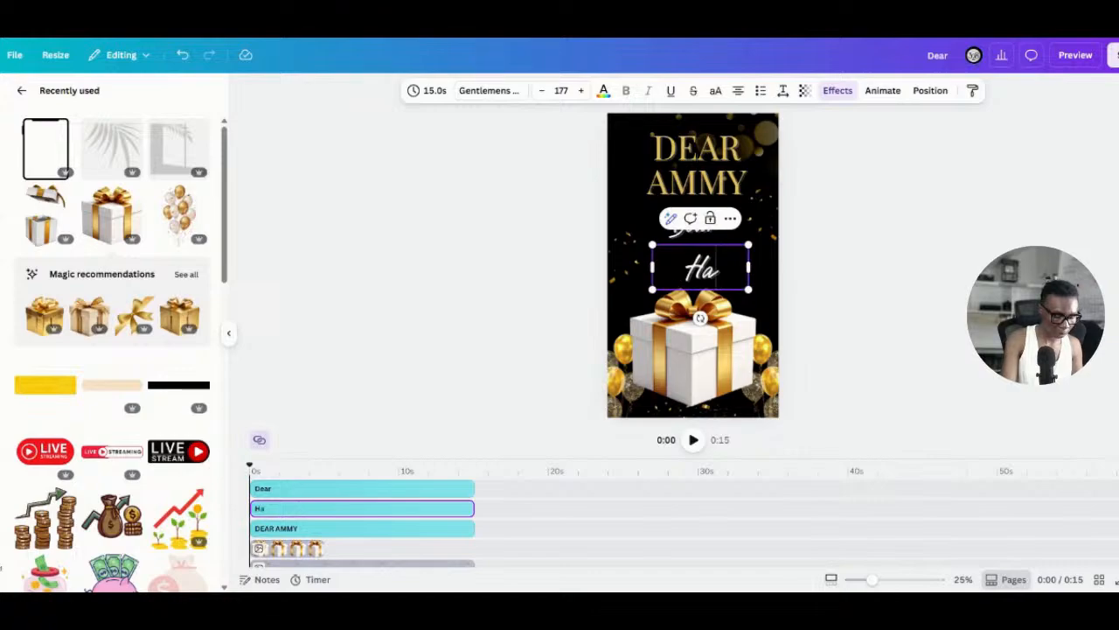
pyautogui.write('ppy Birth')
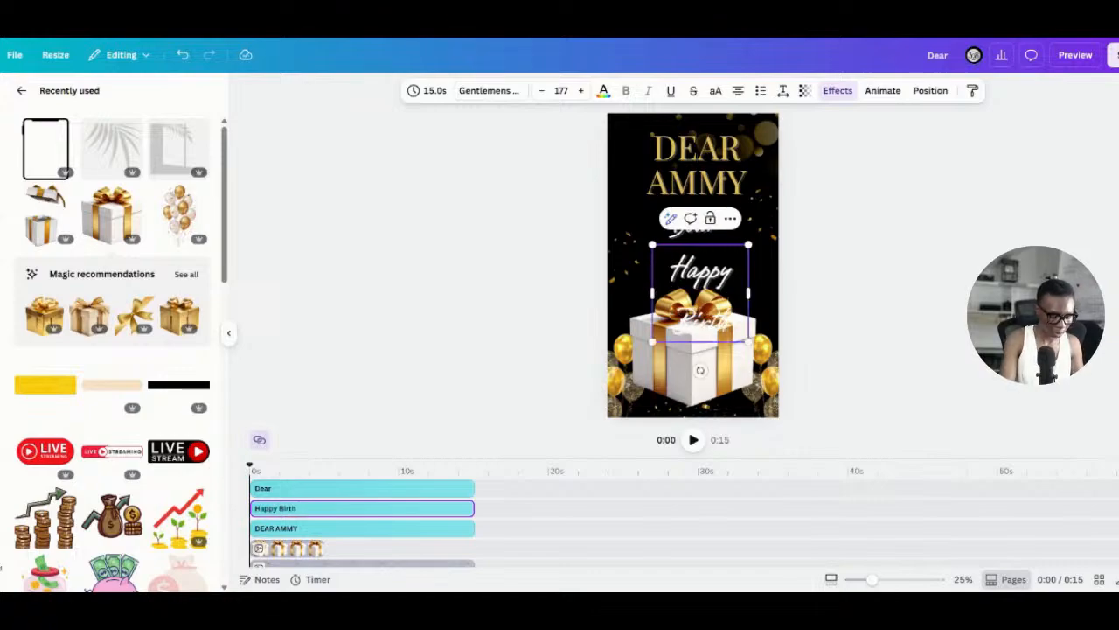
pyautogui.write('day')
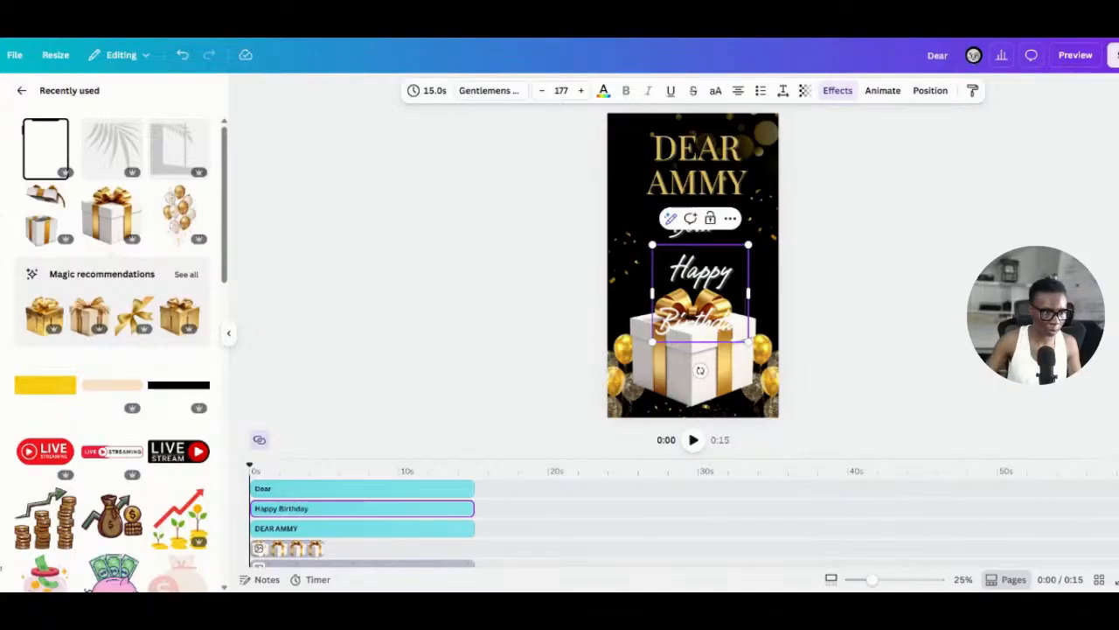
pyautogui.moveTo(748, 293); pyautogui.dragTo(705, 267)
pyautogui.click(877, 306)
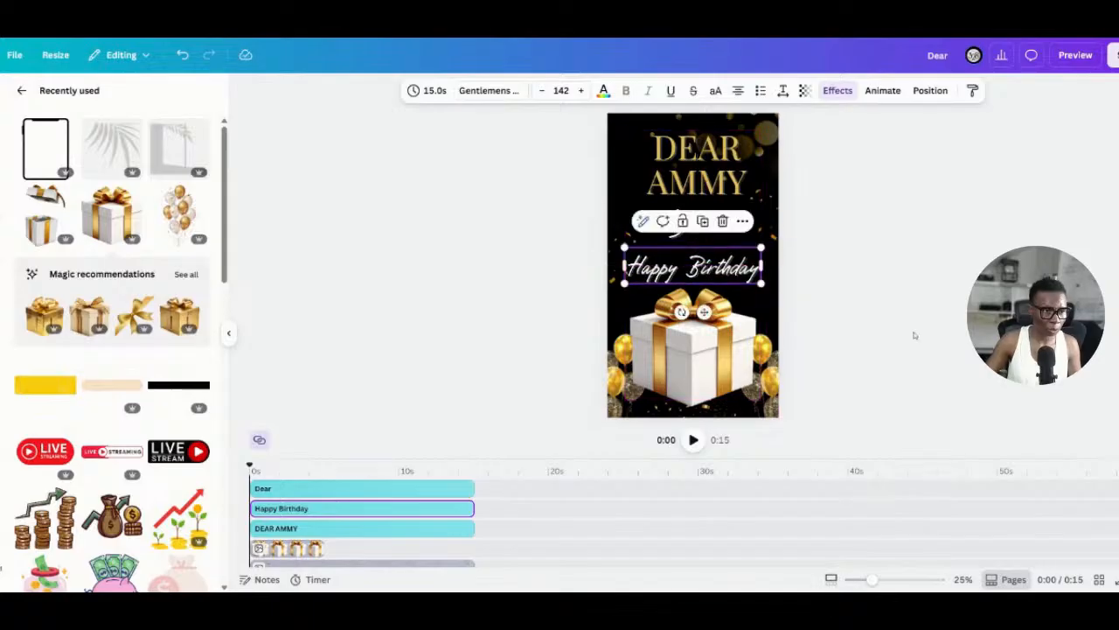
pyautogui.click(971, 359)
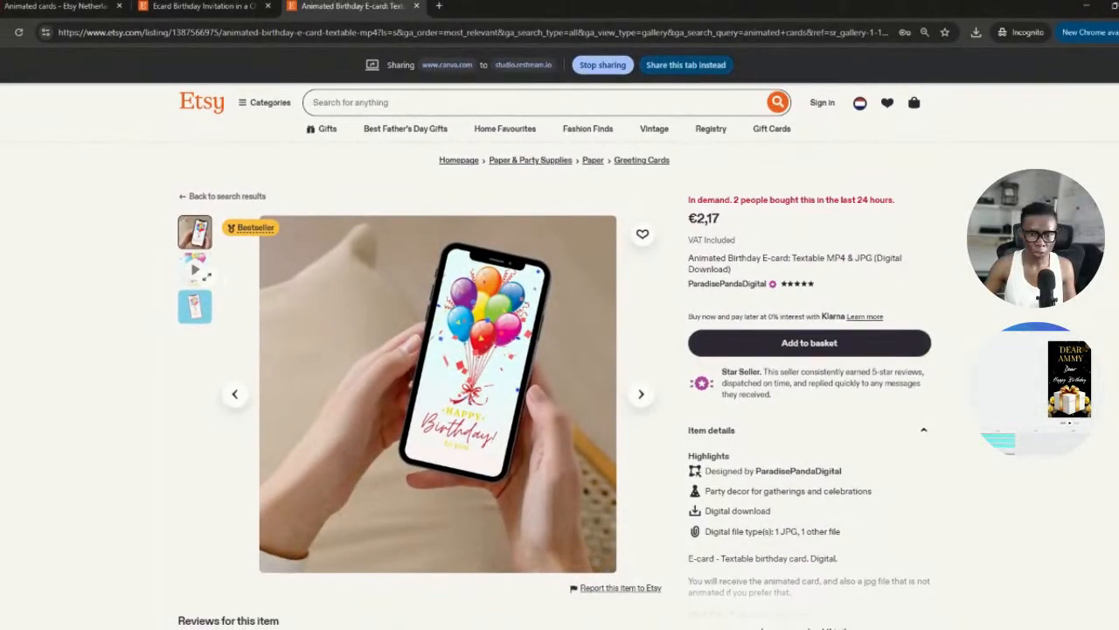
# Step: Switch to the Etsy listing for the animated birthday e-card and view its video preview
pyautogui.click(194, 270)
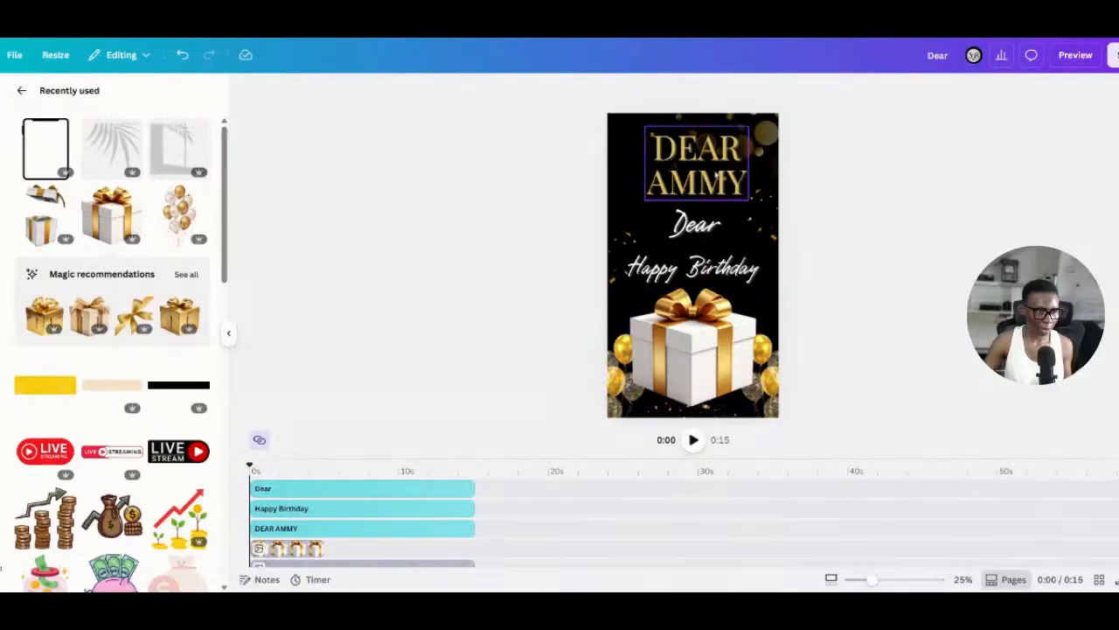
# Step: Shrink the two-line heading to font size 145
pyautogui.click(722, 170)
pyautogui.moveTo(748, 125); pyautogui.dragTo(739, 133)
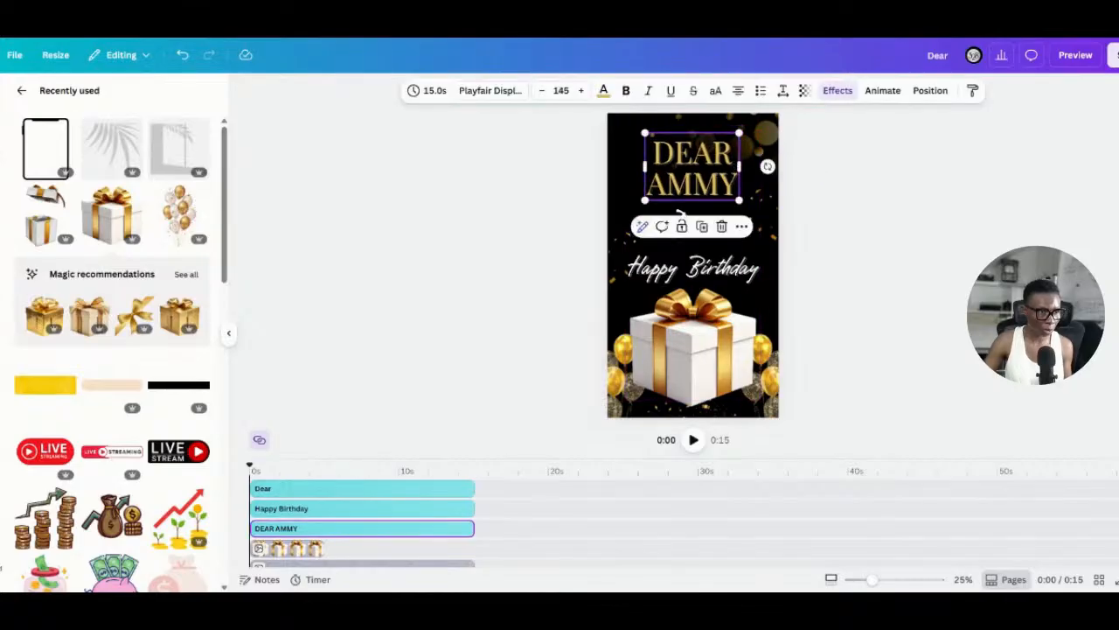
# Step: Colour the whole "Happy Birthday" text with the orange-gold shade from the confetti's photo colours
pyautogui.click(718, 273)
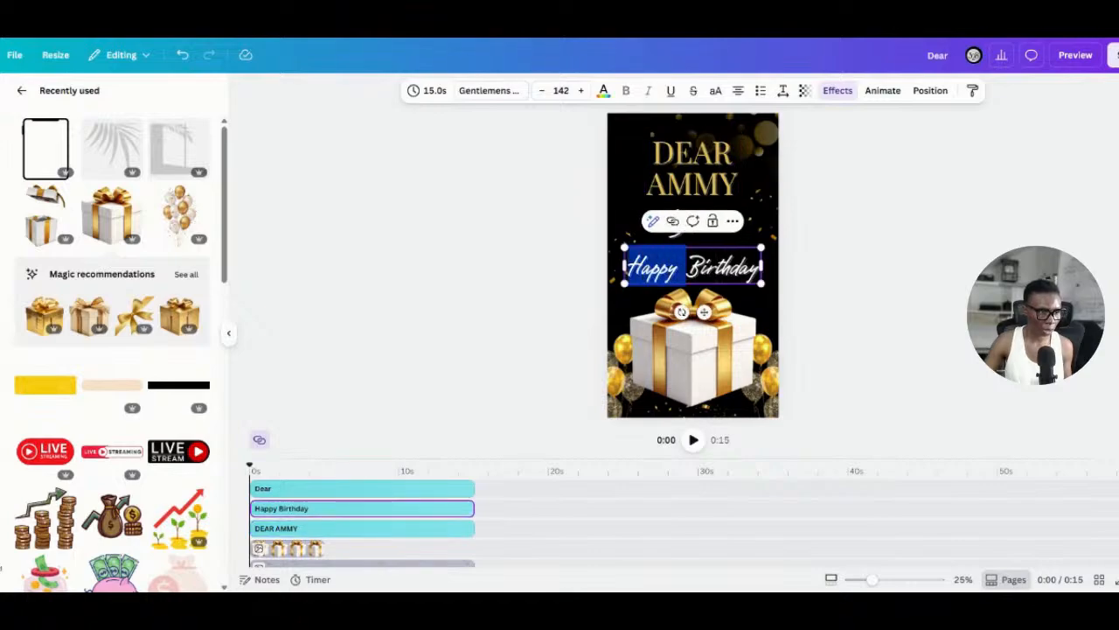
pyautogui.moveTo(627, 268); pyautogui.dragTo(759, 270)
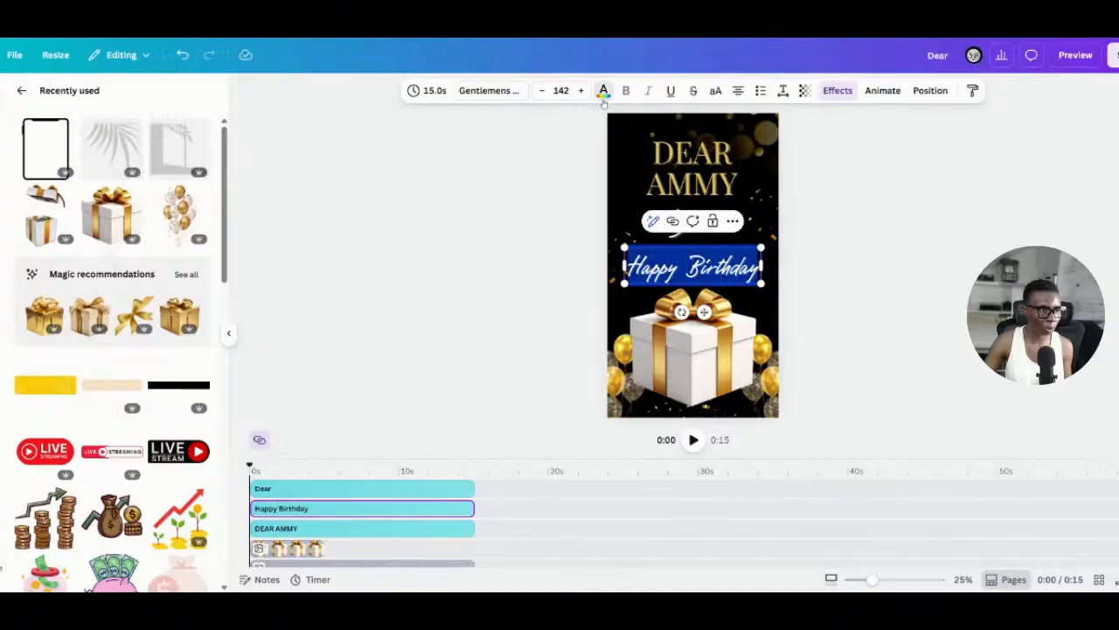
pyautogui.click(603, 91)
pyautogui.click(55, 355)
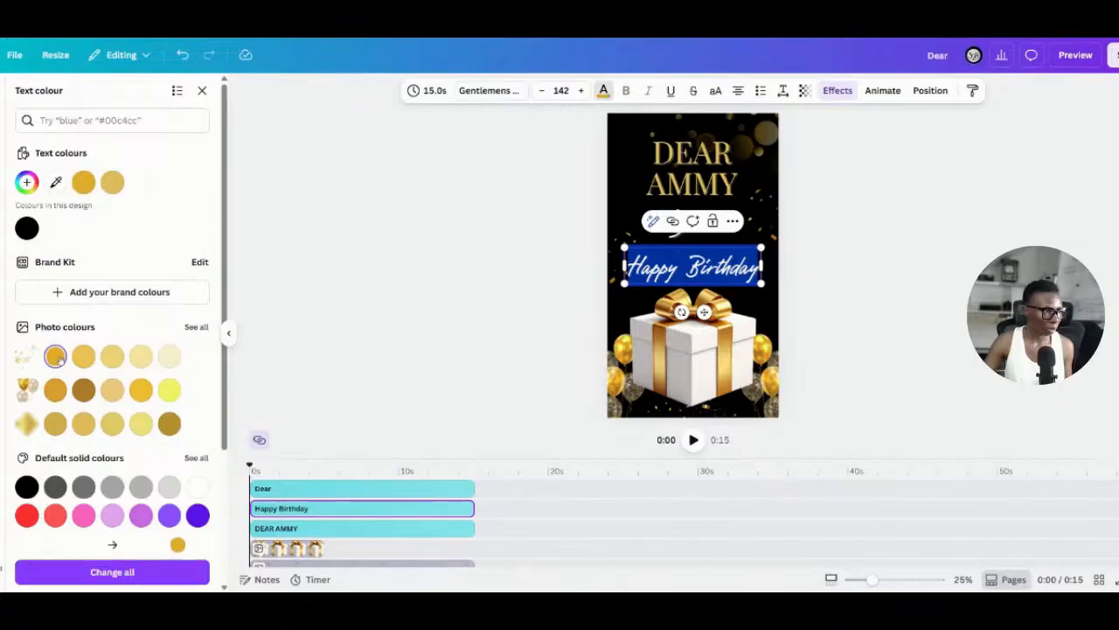
pyautogui.click(824, 253)
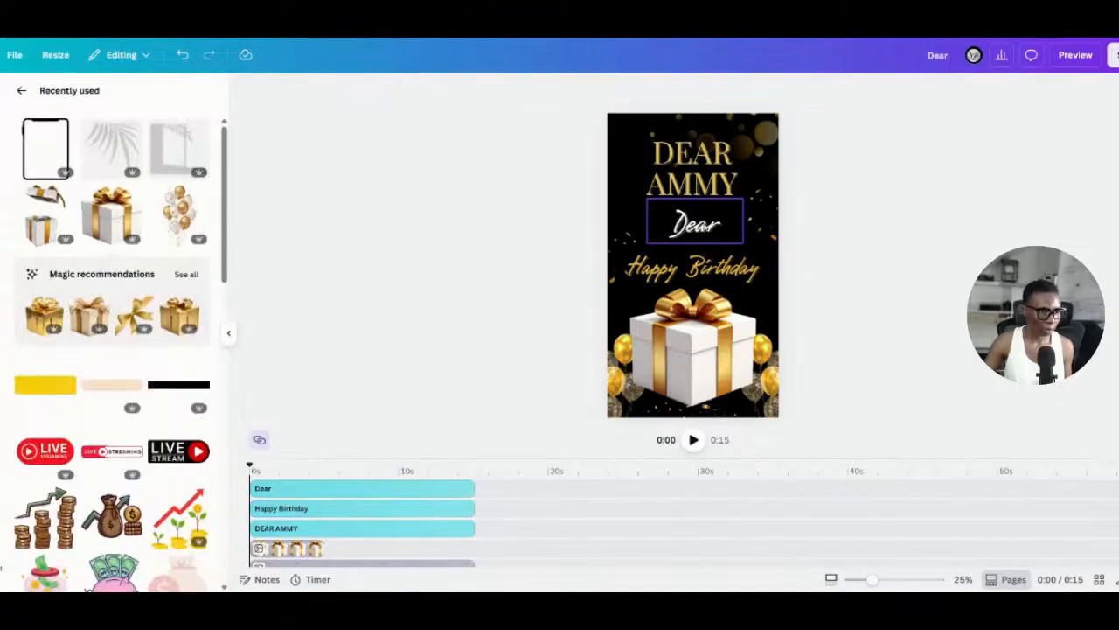
# Step: Replace the white "Dear" text with "this is me wishing you" on one line at font size 87, placed between the heading and "Happy Birthday"
pyautogui.click(706, 226)
pyautogui.doubleClick(715, 231)
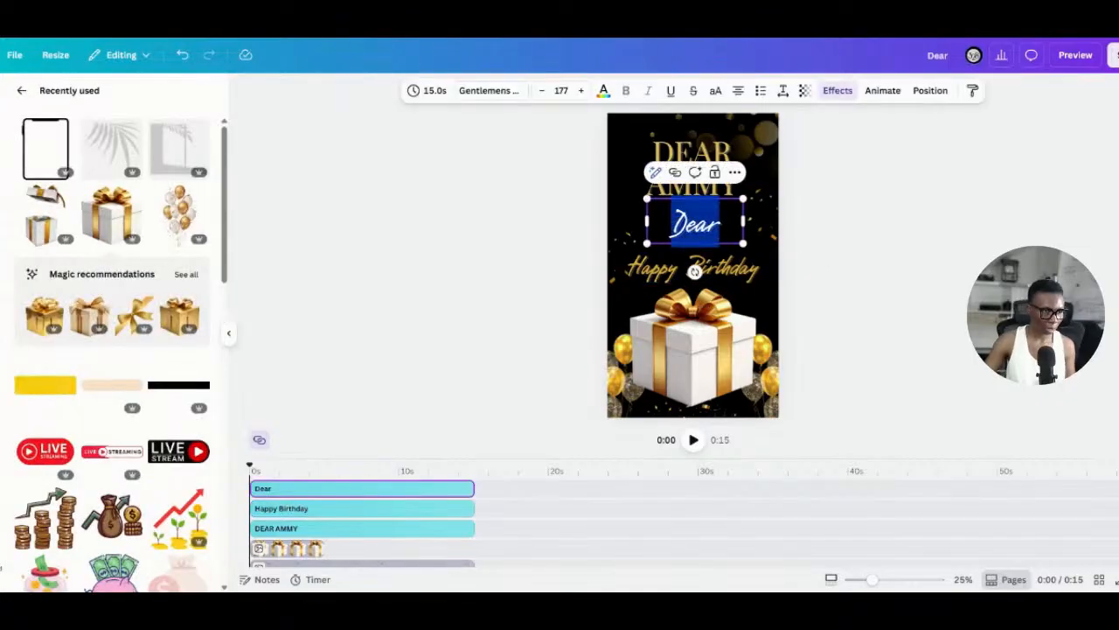
pyautogui.write('th')
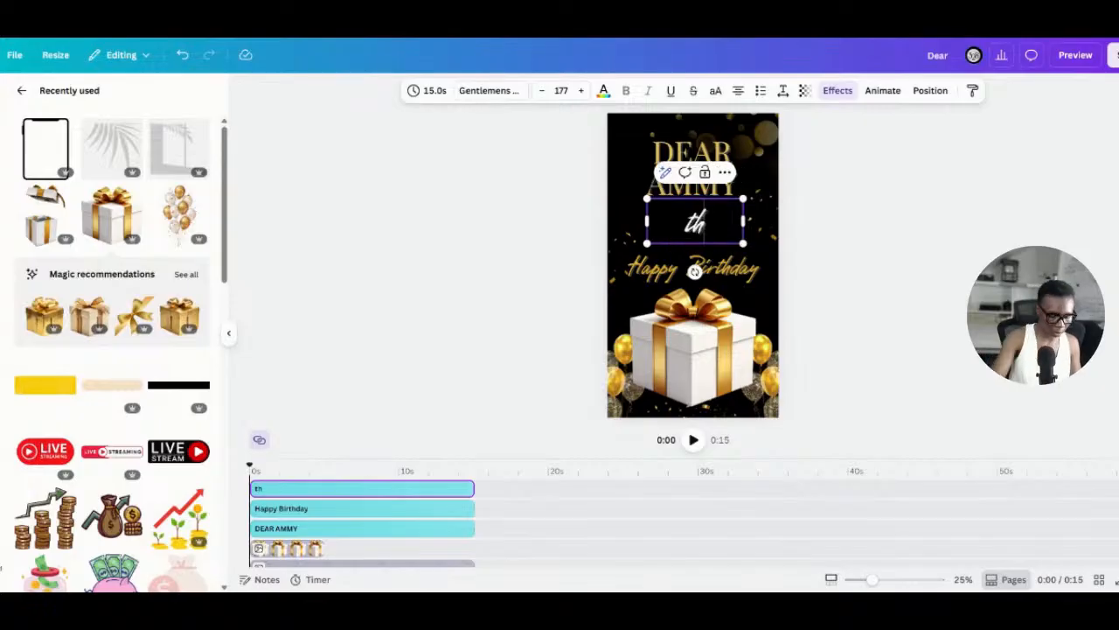
pyautogui.write('is is')
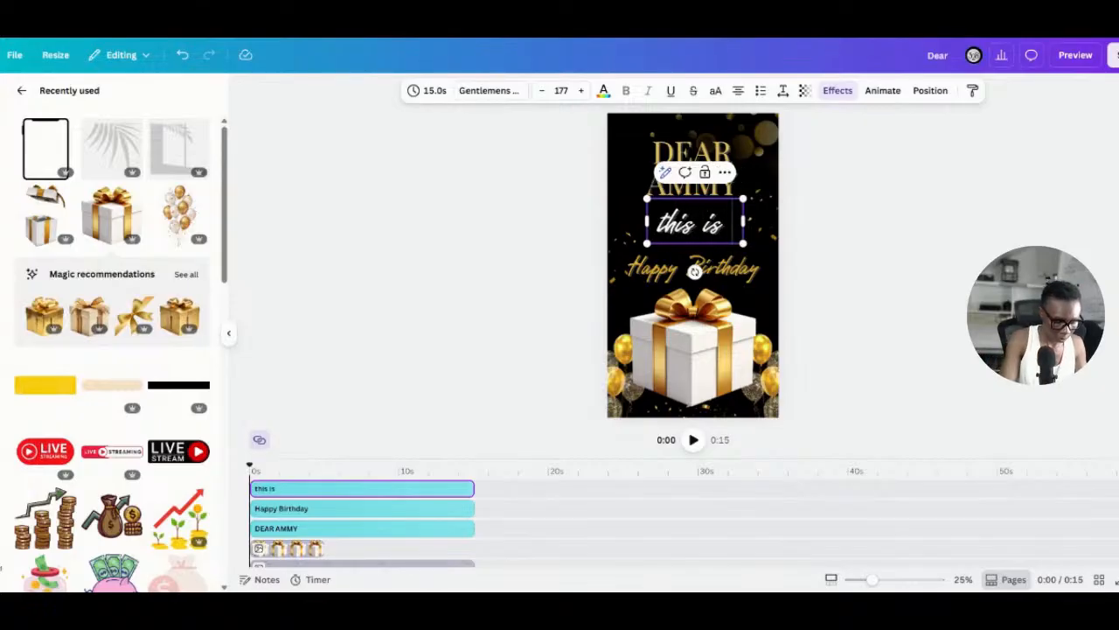
pyautogui.write(' me wishing yo')
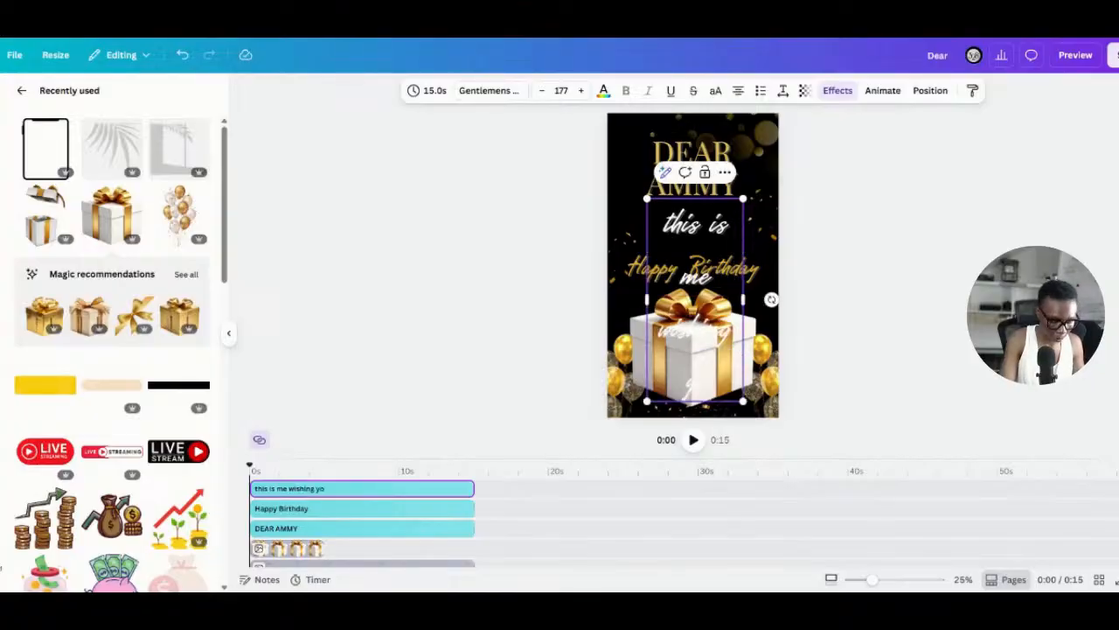
pyautogui.write('y')
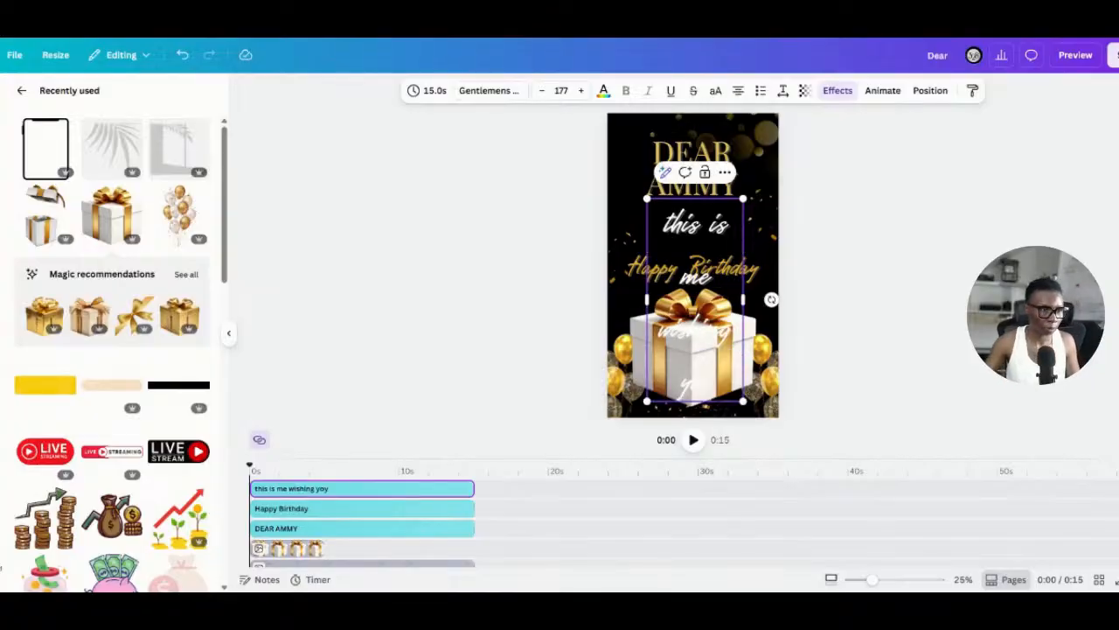
pyautogui.moveTo(742, 401); pyautogui.dragTo(754, 264)
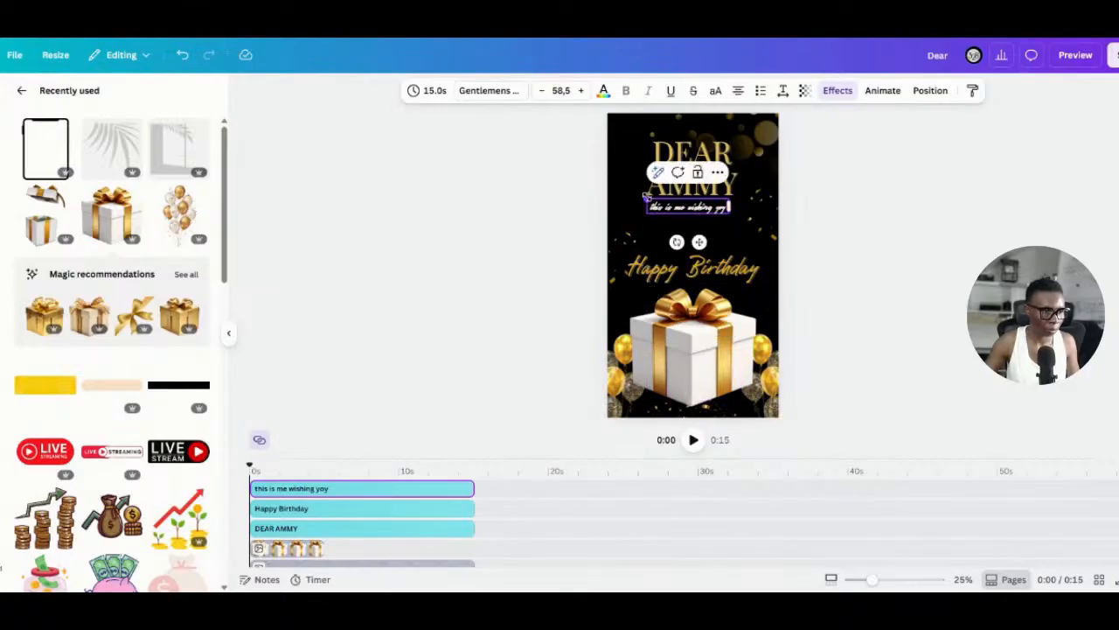
pyautogui.moveTo(646, 199); pyautogui.dragTo(608, 187)
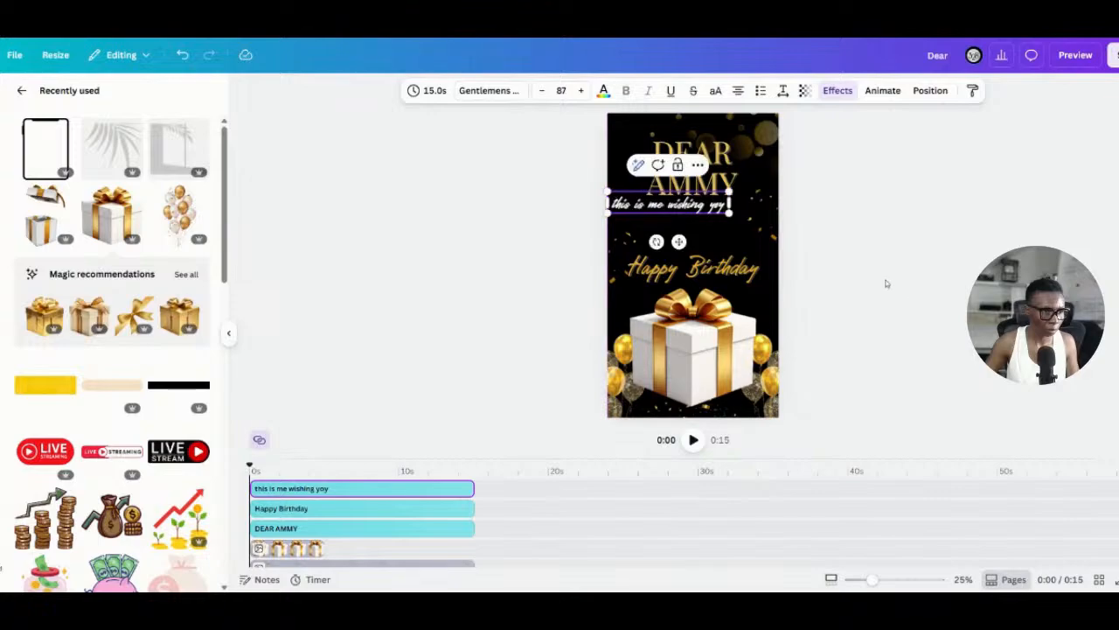
pyautogui.click(884, 282)
pyautogui.moveTo(714, 209); pyautogui.dragTo(739, 227)
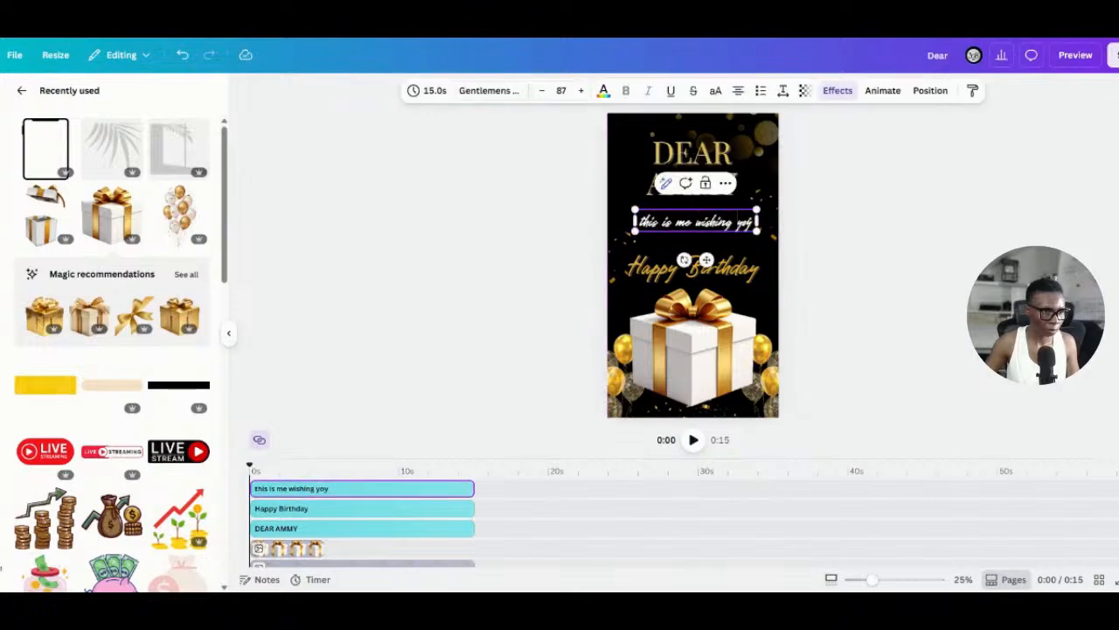
pyautogui.press('BackSpace')
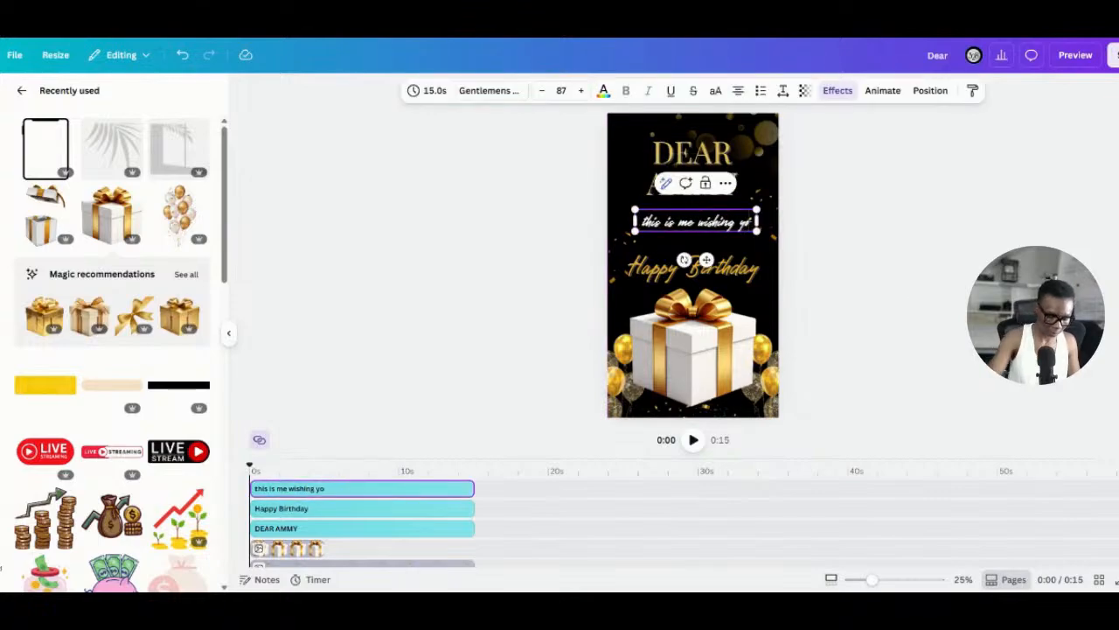
pyautogui.write('u')
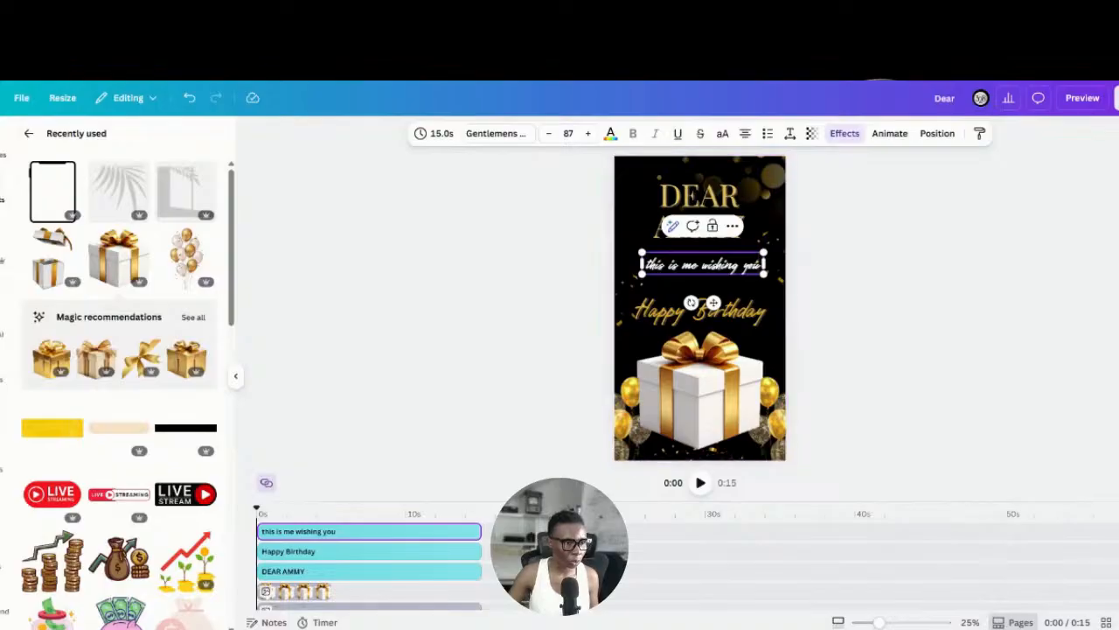
# Step: Change the font of the whole "this is me wishing you" line to Optima
pyautogui.hotkey('ctrl', 'shift', 'Left')
pyautogui.hotkey('ctrl', 'shift', 'Left')
pyautogui.hotkey('ctrl', 'shift', 'Left')
pyautogui.hotkey('ctrl', 'shift', 'Left')
pyautogui.hotkey('ctrl', 'shift', 'Left')
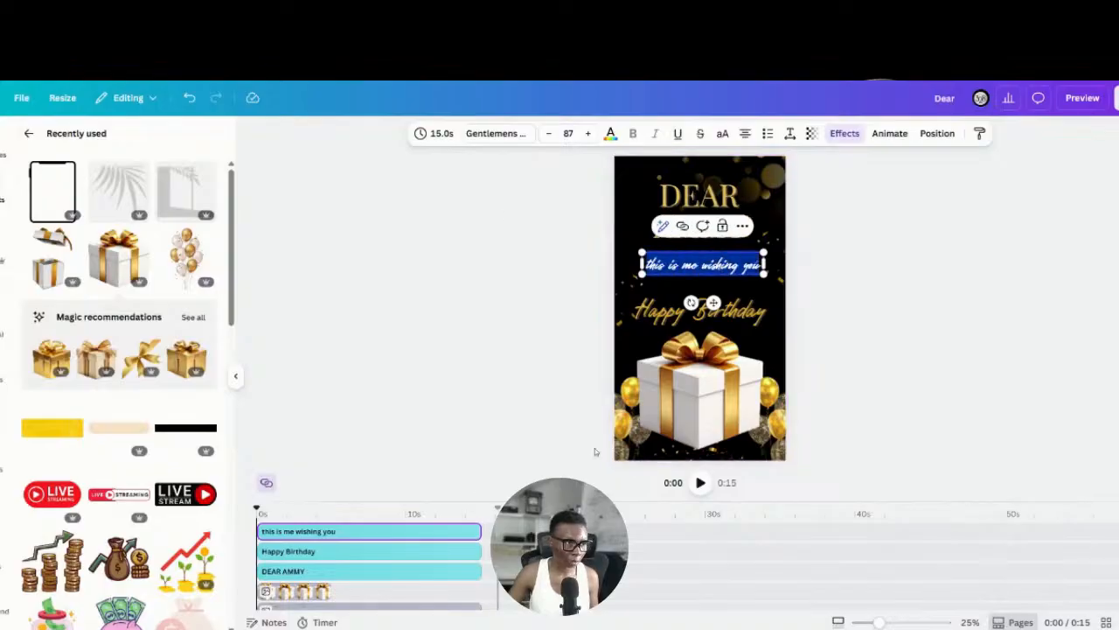
pyautogui.click(483, 136)
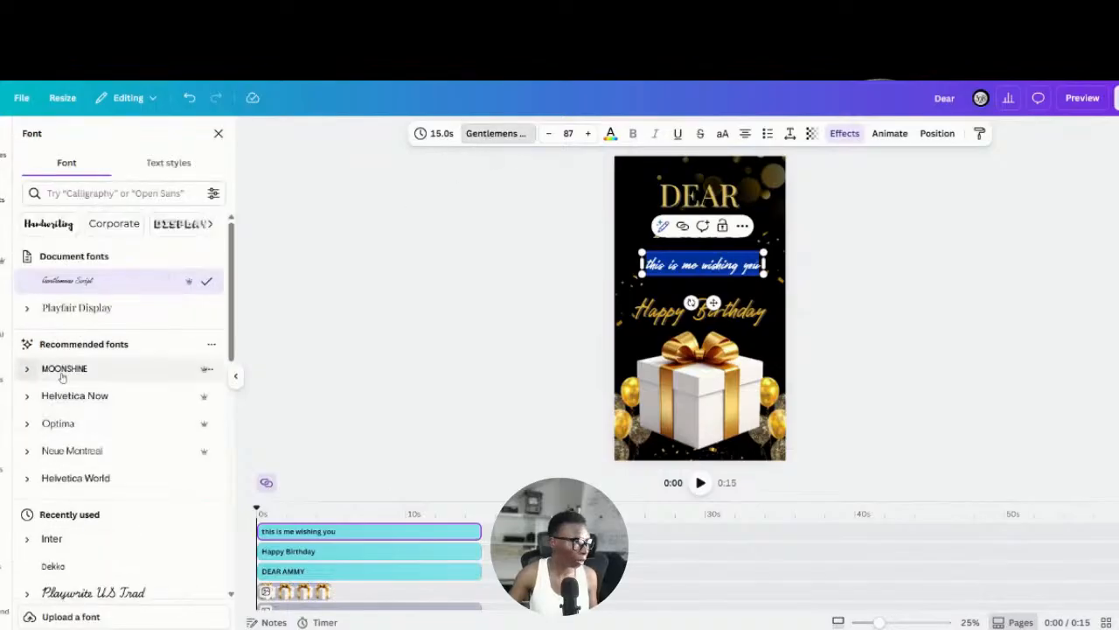
pyautogui.click(90, 425)
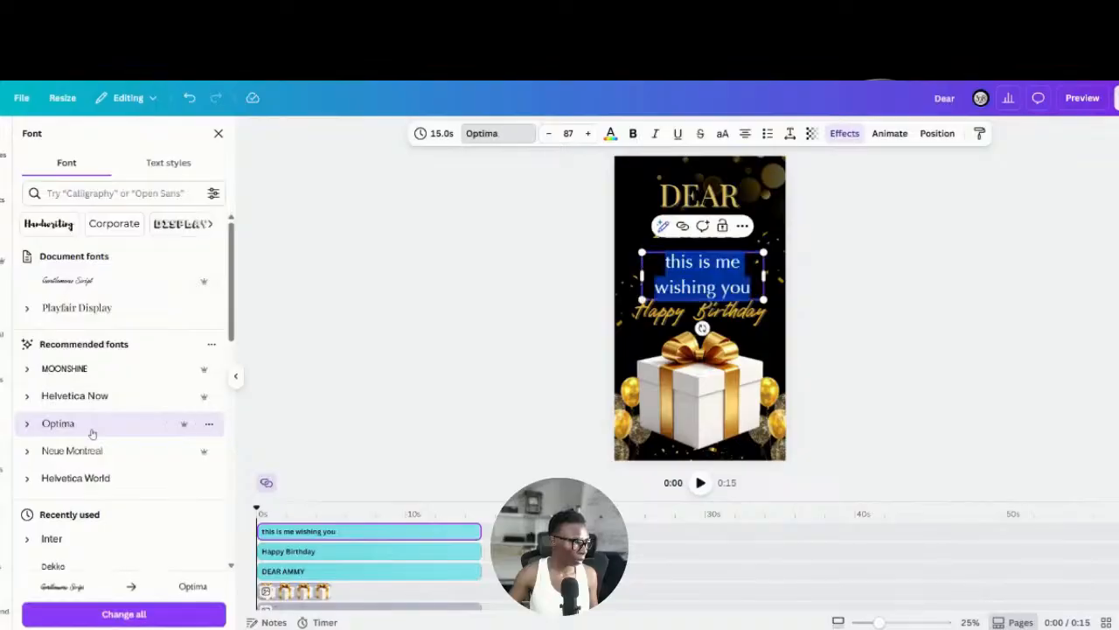
pyautogui.scroll(-1, 87, 427)
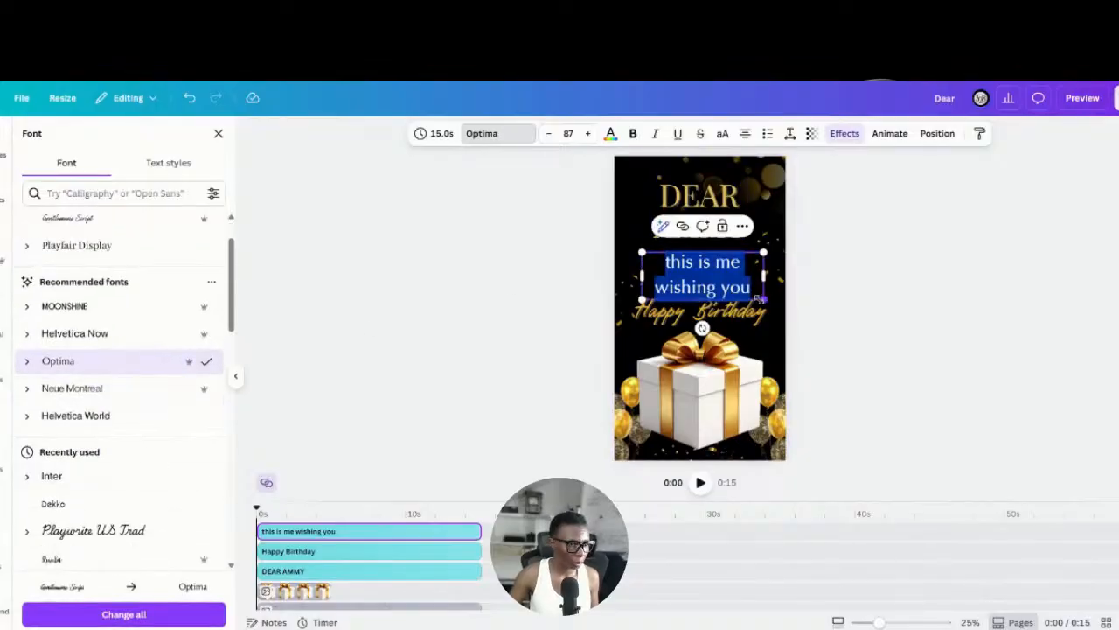
# Step: Fit "this is me wishing you" back onto a single line and shrink it to font size 65.7
pyautogui.moveTo(759, 298); pyautogui.dragTo(732, 272)
pyautogui.click(759, 294)
pyautogui.click(834, 300)
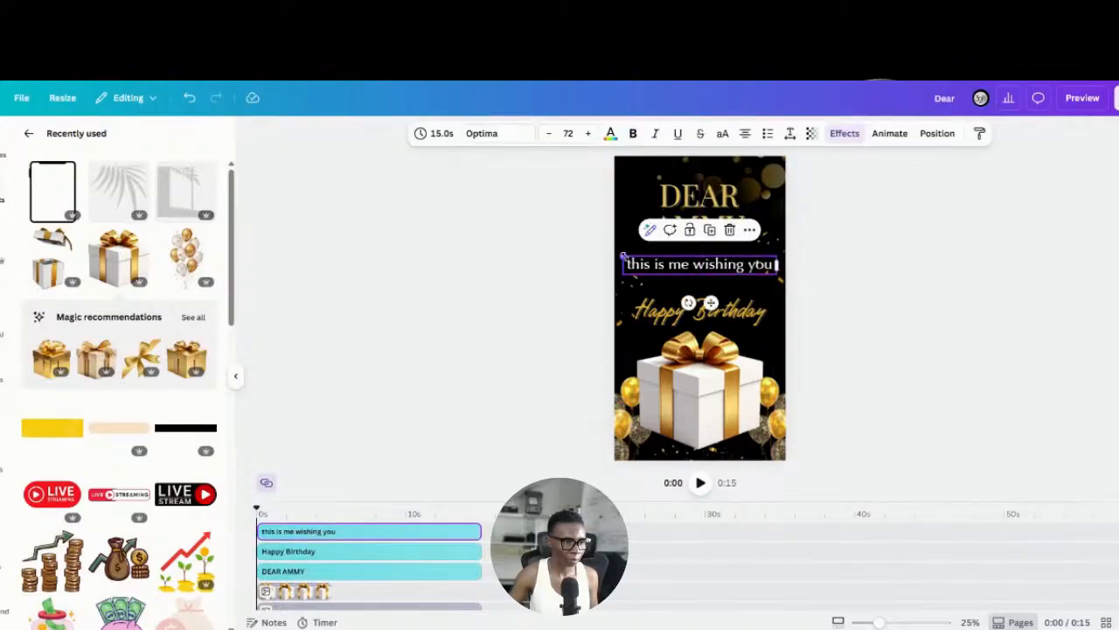
pyautogui.moveTo(624, 257); pyautogui.dragTo(640, 264)
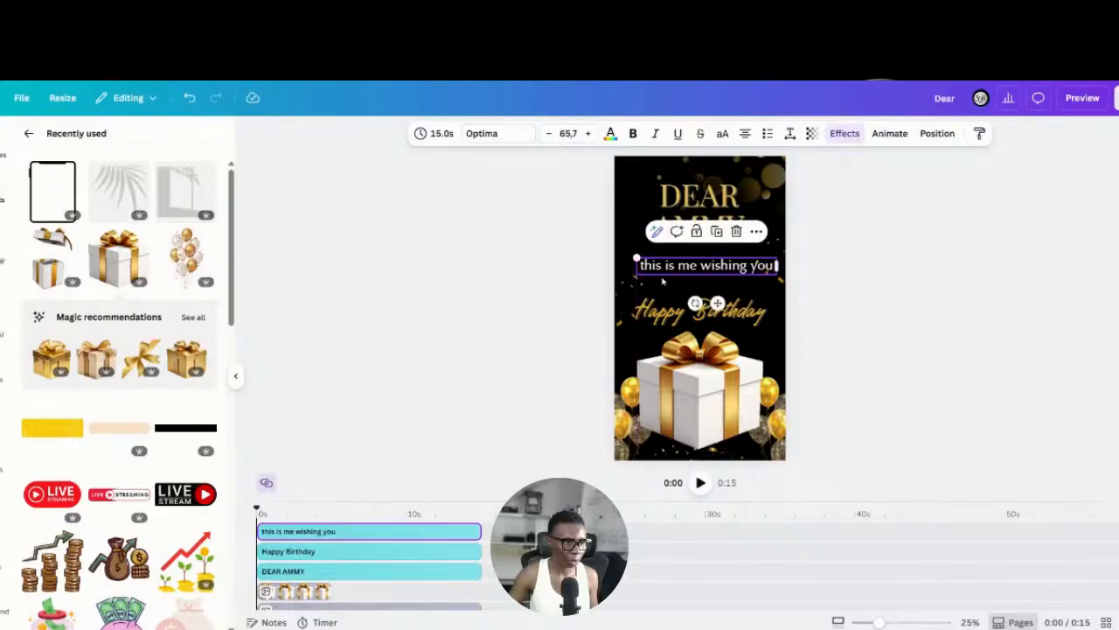
# Step: Tighten the text layout by moving "Happy Birthday" up slightly and placing "this is me wishing you" centred just above it
pyautogui.moveTo(708, 266); pyautogui.dragTo(697, 268)
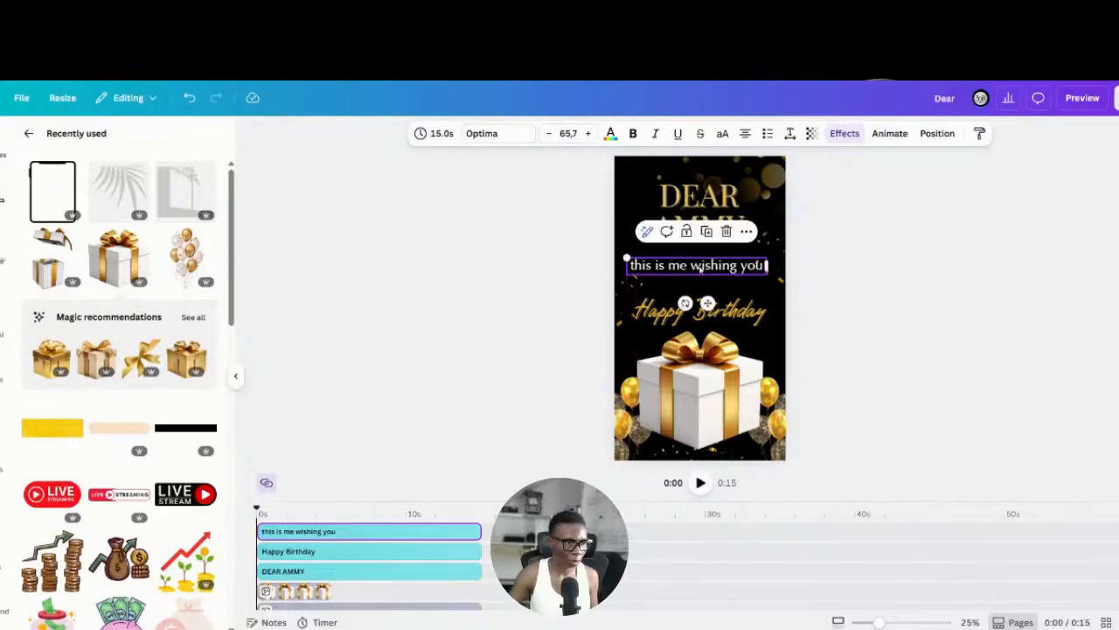
pyautogui.click(866, 314)
pyautogui.click(749, 305)
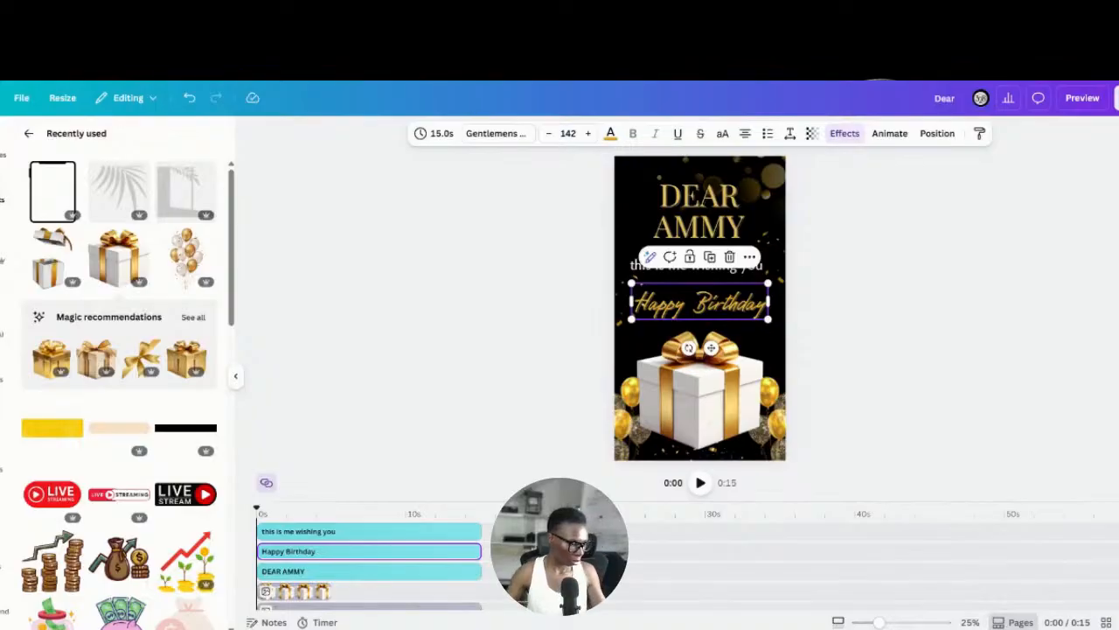
pyautogui.click(909, 285)
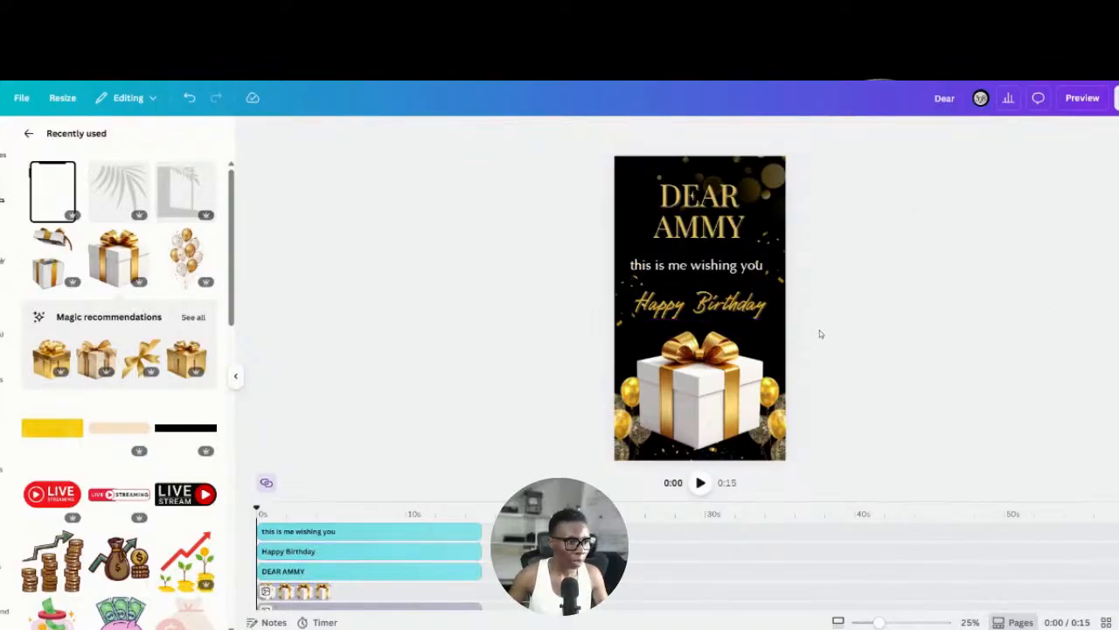
pyautogui.moveTo(739, 265); pyautogui.dragTo(739, 274)
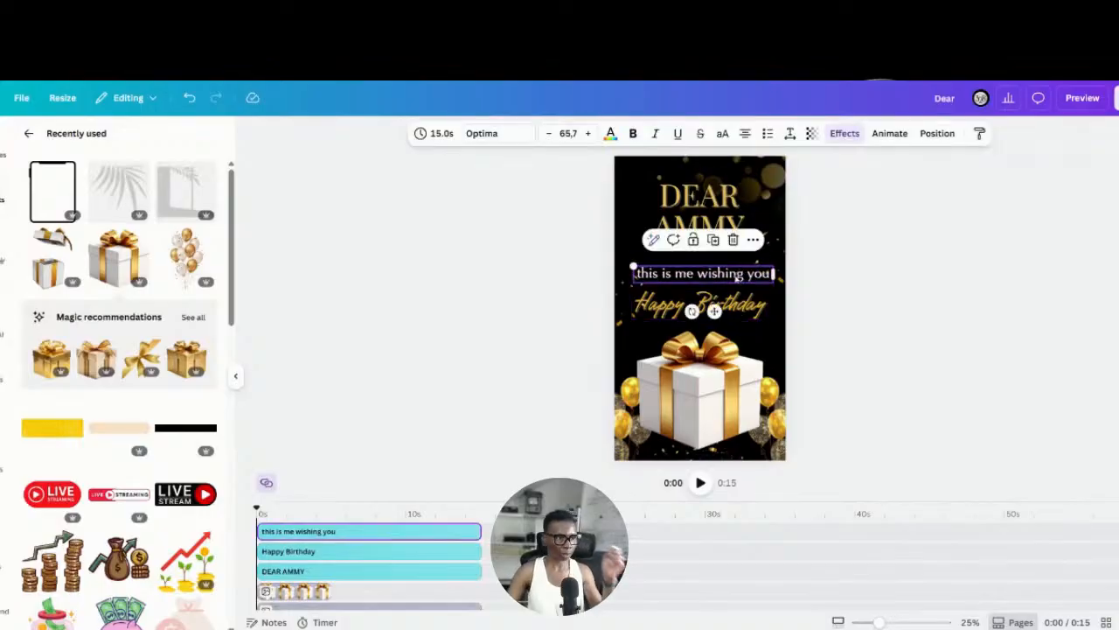
# Step: Recolour the "Dear" heading with the same orange-gold as "Happy Birthday" and move it slightly lower
pyautogui.click(748, 302)
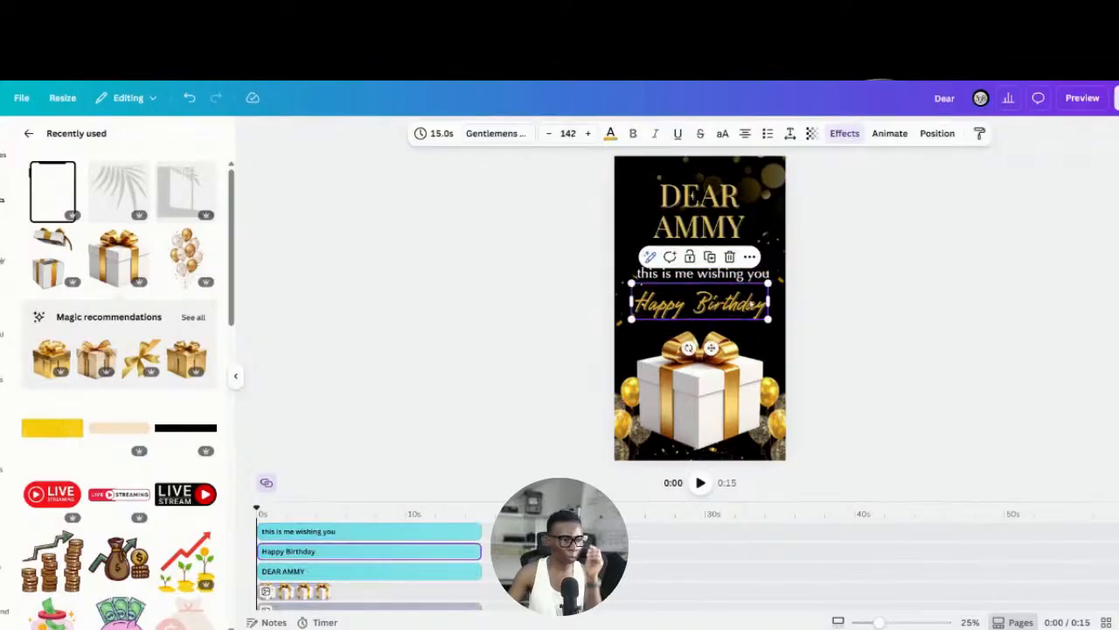
pyautogui.click(610, 135)
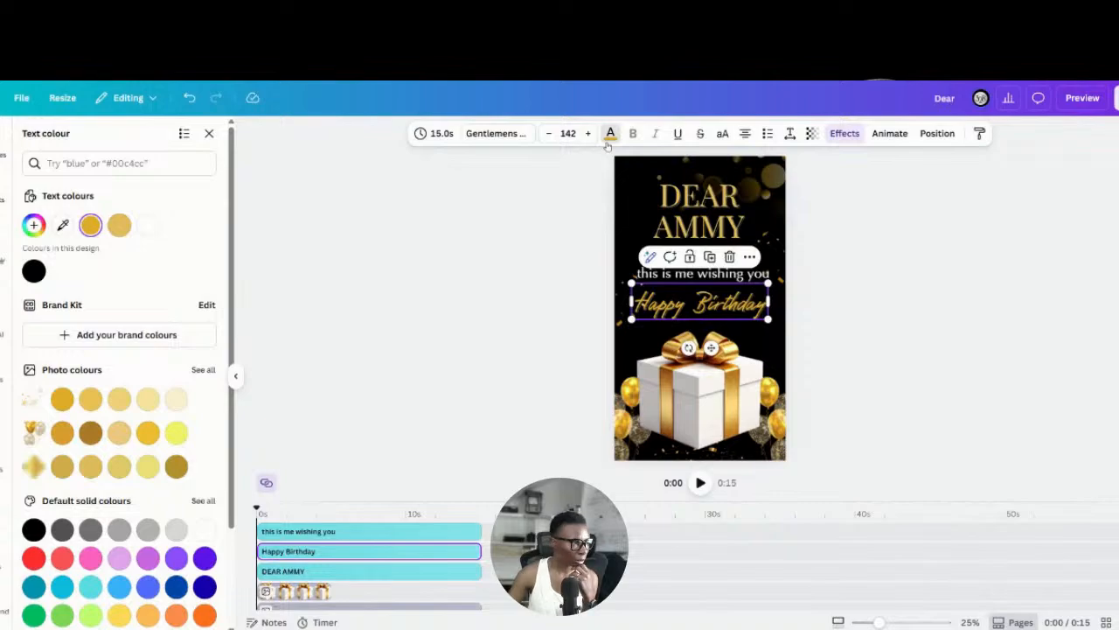
pyautogui.click(737, 220)
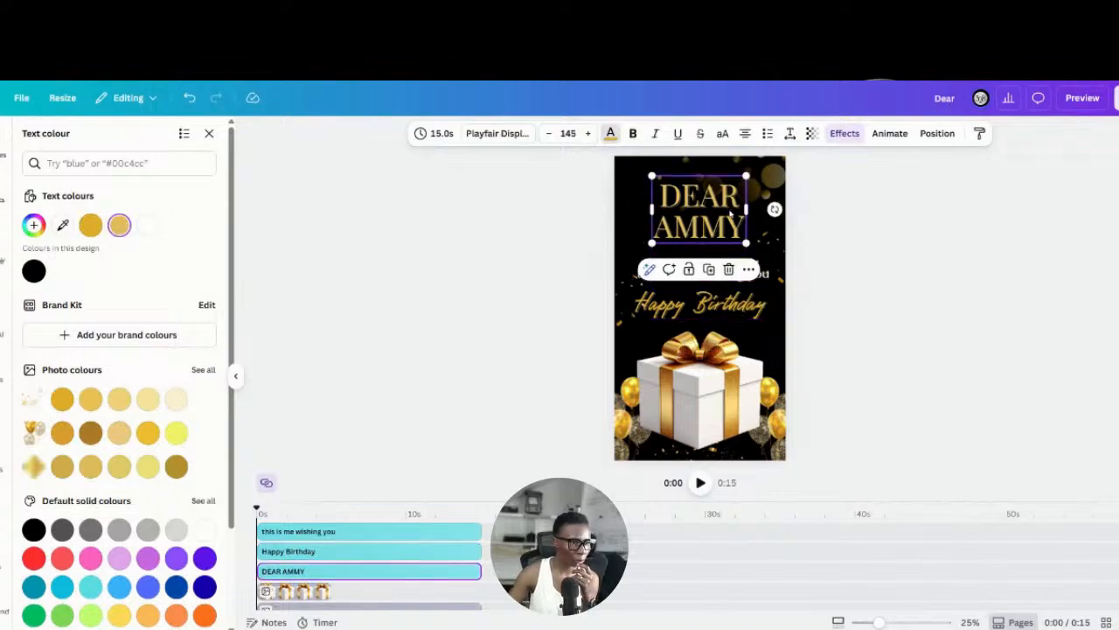
pyautogui.click(91, 225)
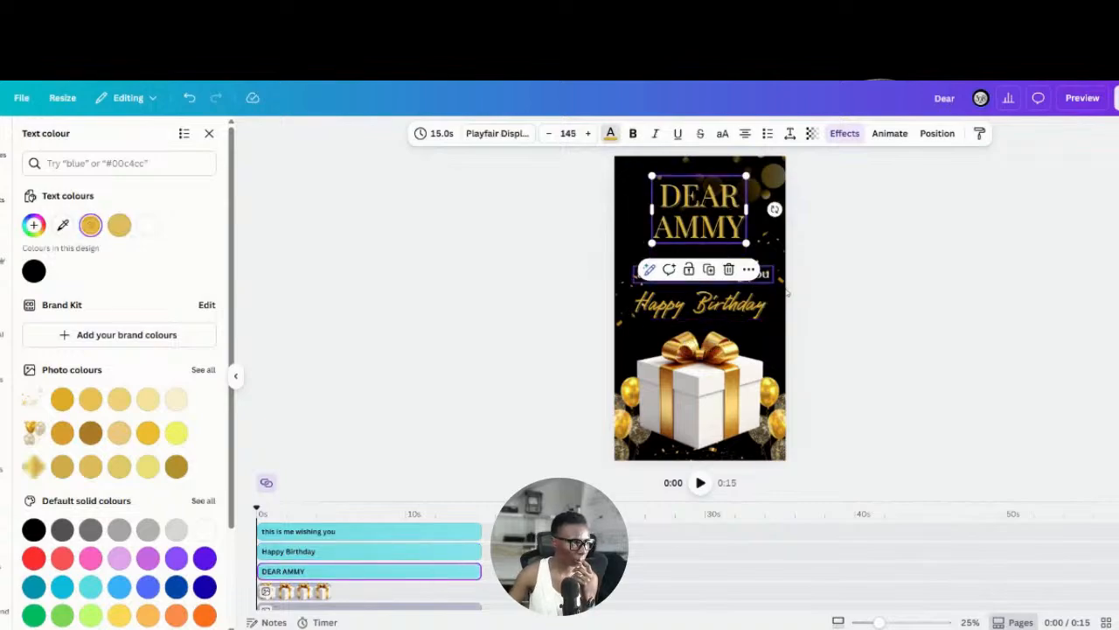
pyautogui.click(907, 328)
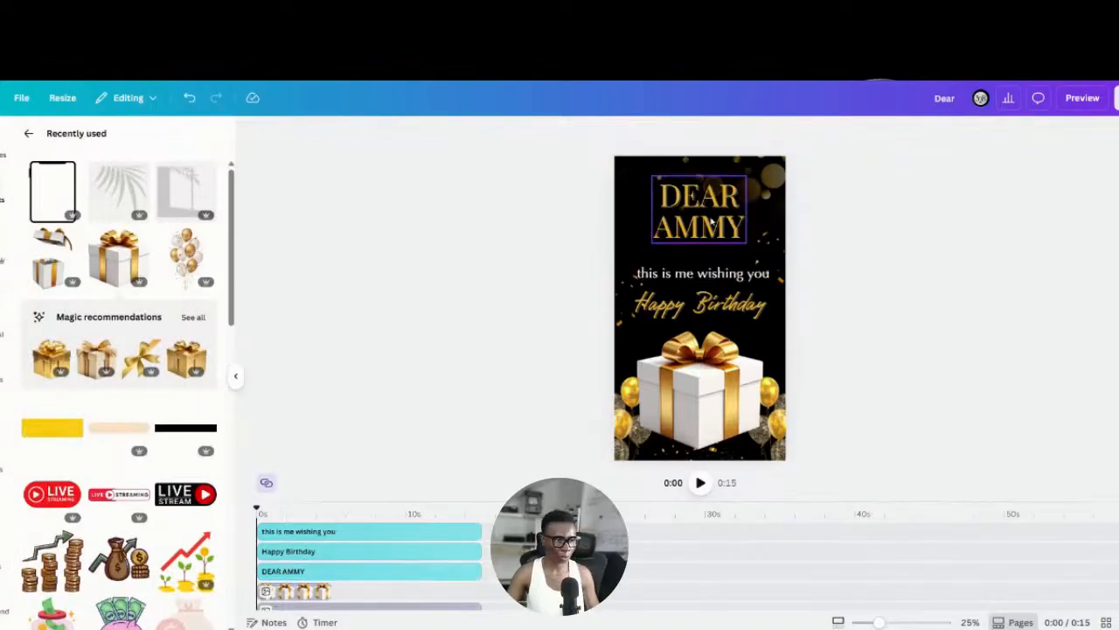
pyautogui.moveTo(711, 220); pyautogui.dragTo(711, 224)
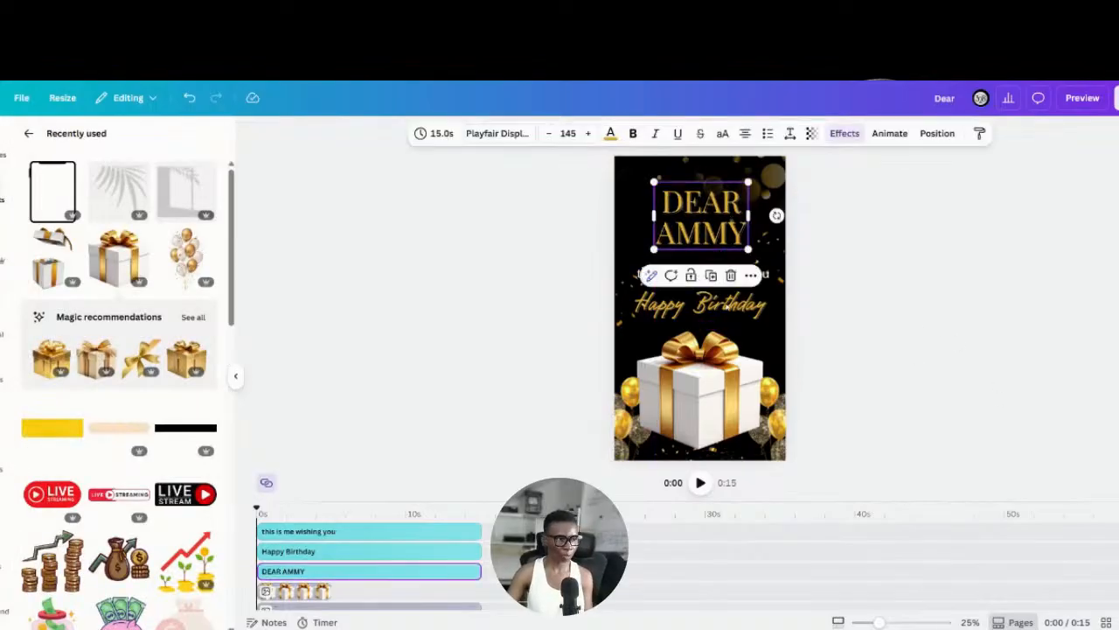
pyautogui.click(802, 320)
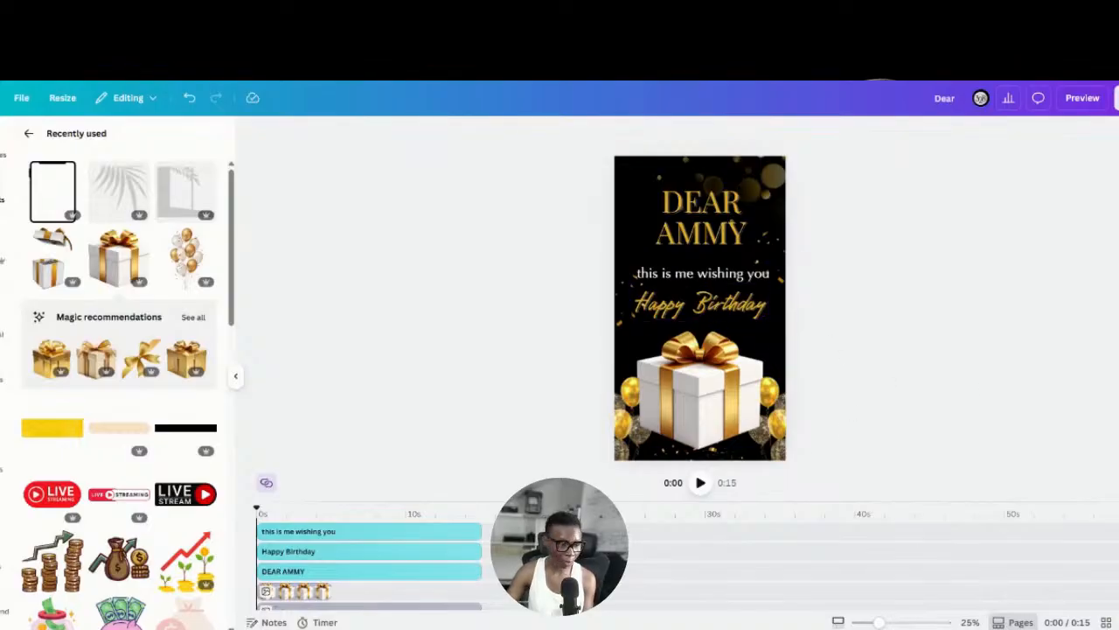
# Step: Insert the open white gift box graphic at about 5 seconds, just after the closed gift box clip
pyautogui.scroll(-2, 480, 560)
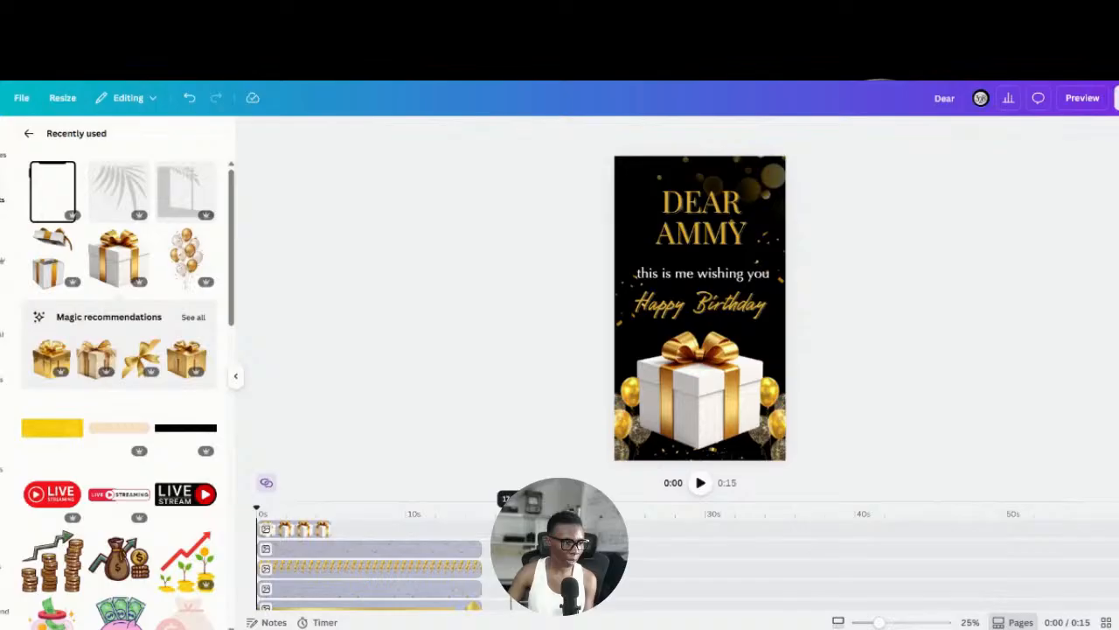
pyautogui.click(500, 603)
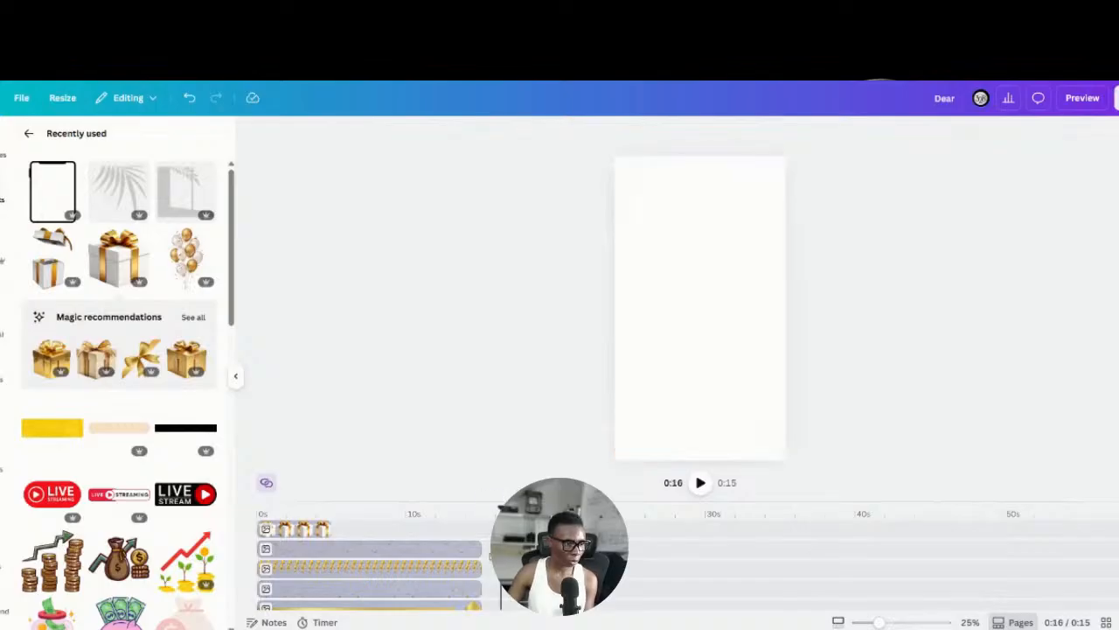
pyautogui.click(486, 549)
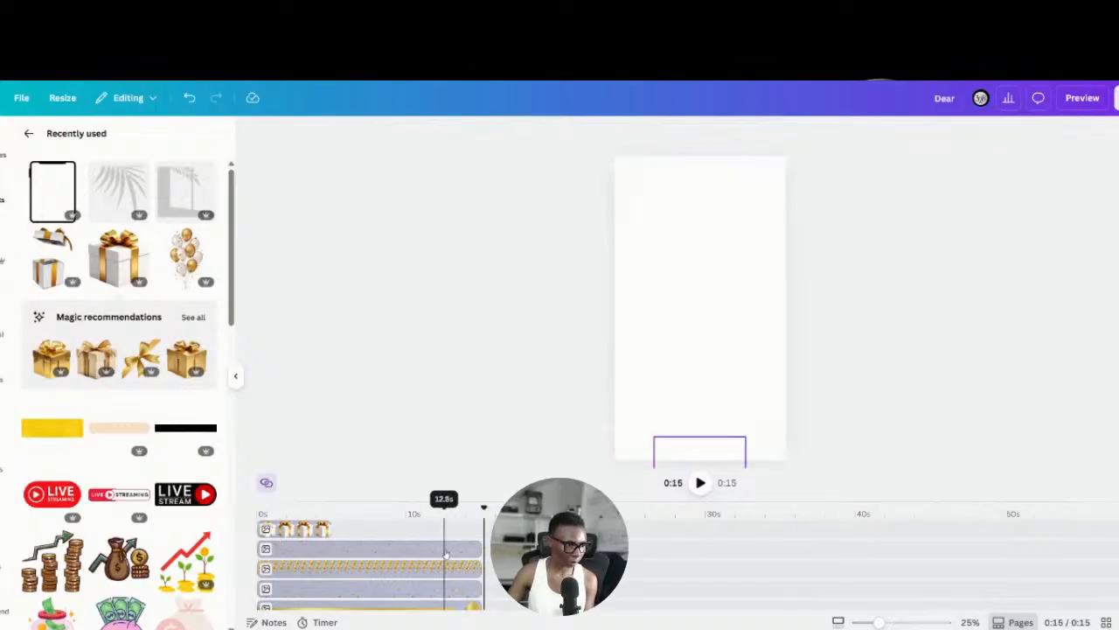
pyautogui.click(347, 535)
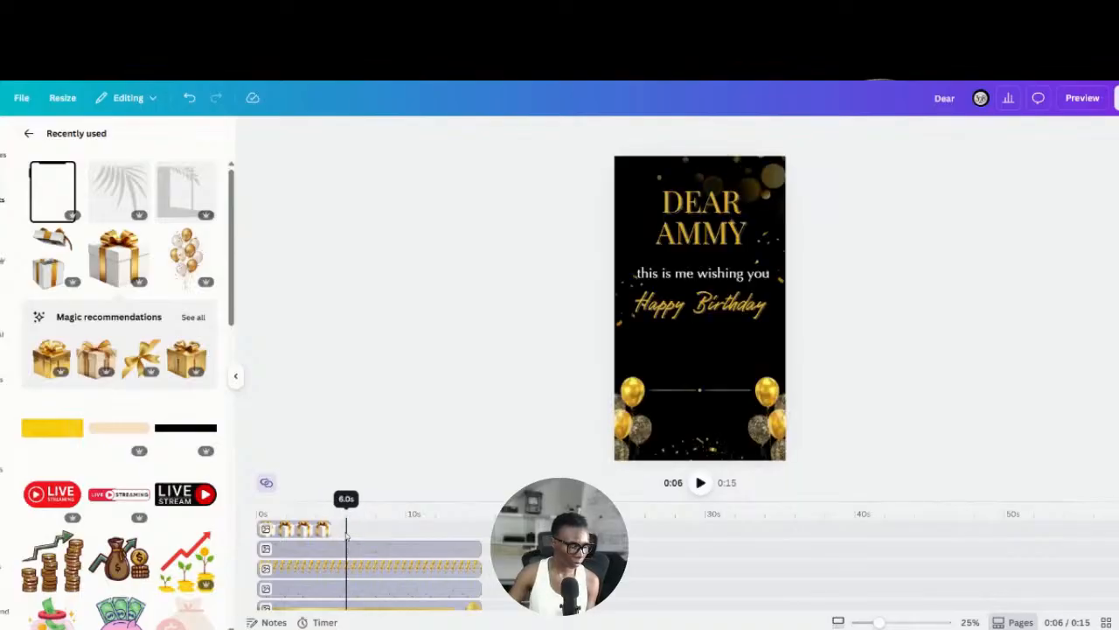
pyautogui.click(320, 530)
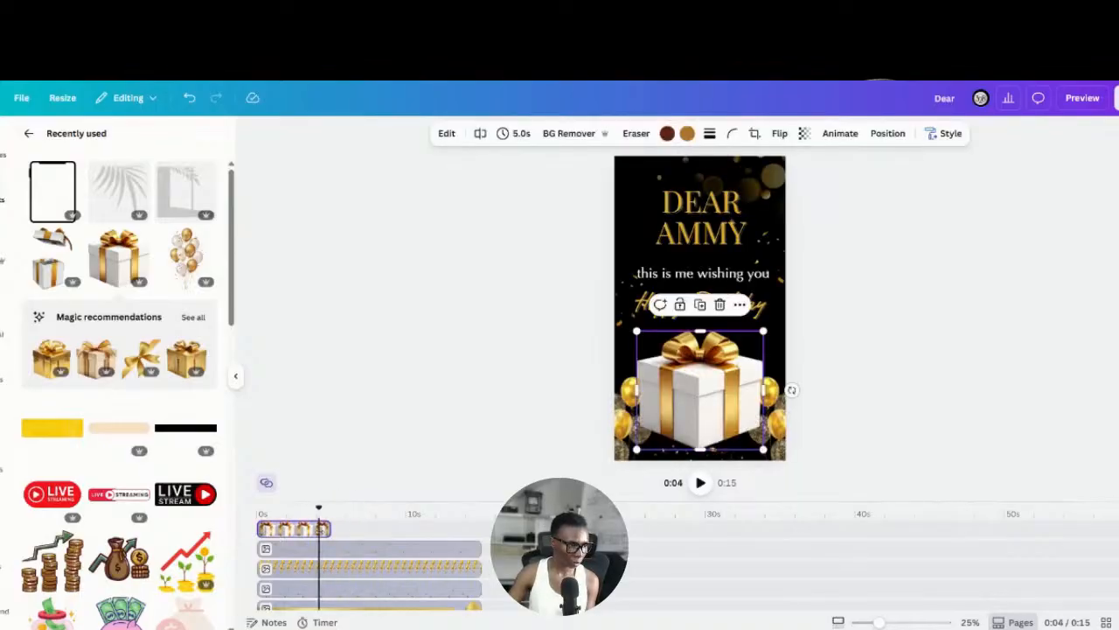
pyautogui.click(360, 534)
pyautogui.click(343, 535)
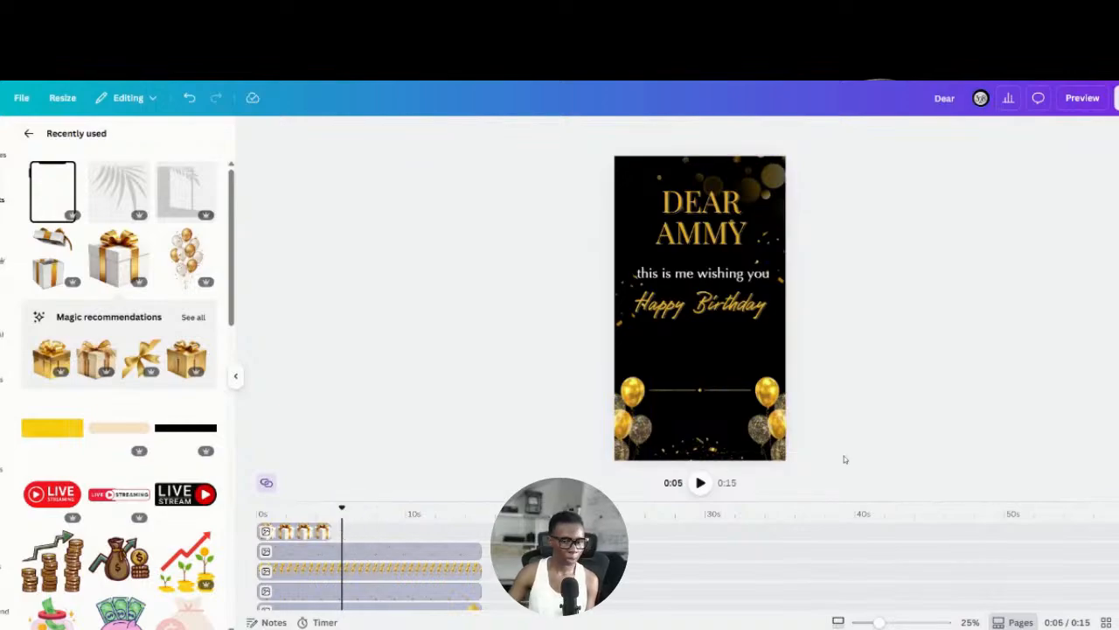
pyautogui.click(46, 274)
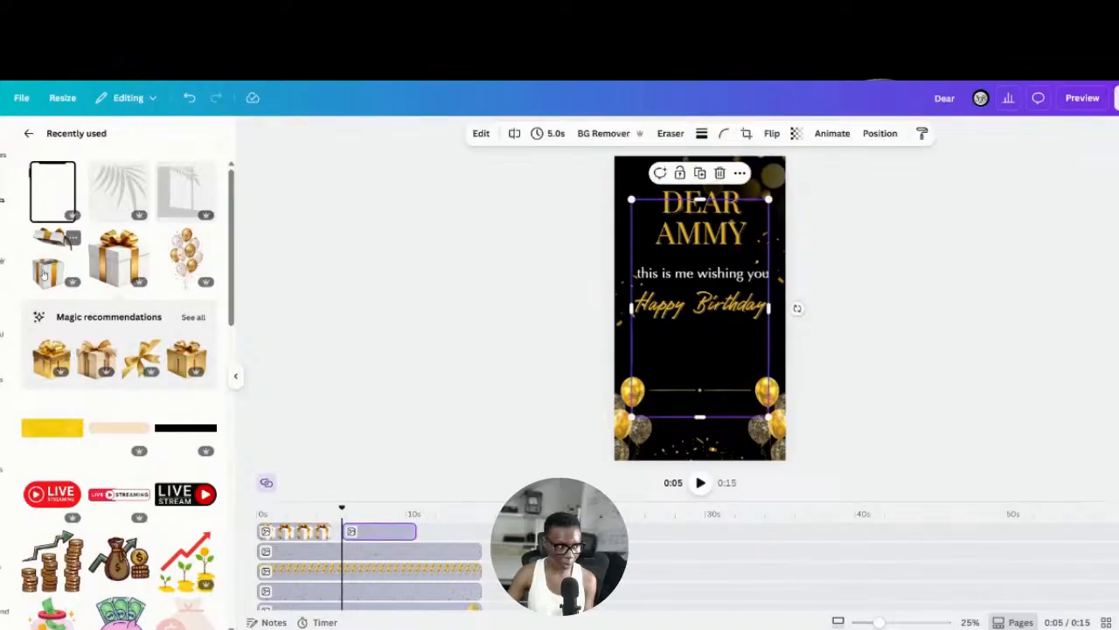
# Step: Shrink the open gift box, tilt it clockwise and place it below "Happy Birthday" between the balloons
pyautogui.moveTo(713, 372); pyautogui.dragTo(725, 397)
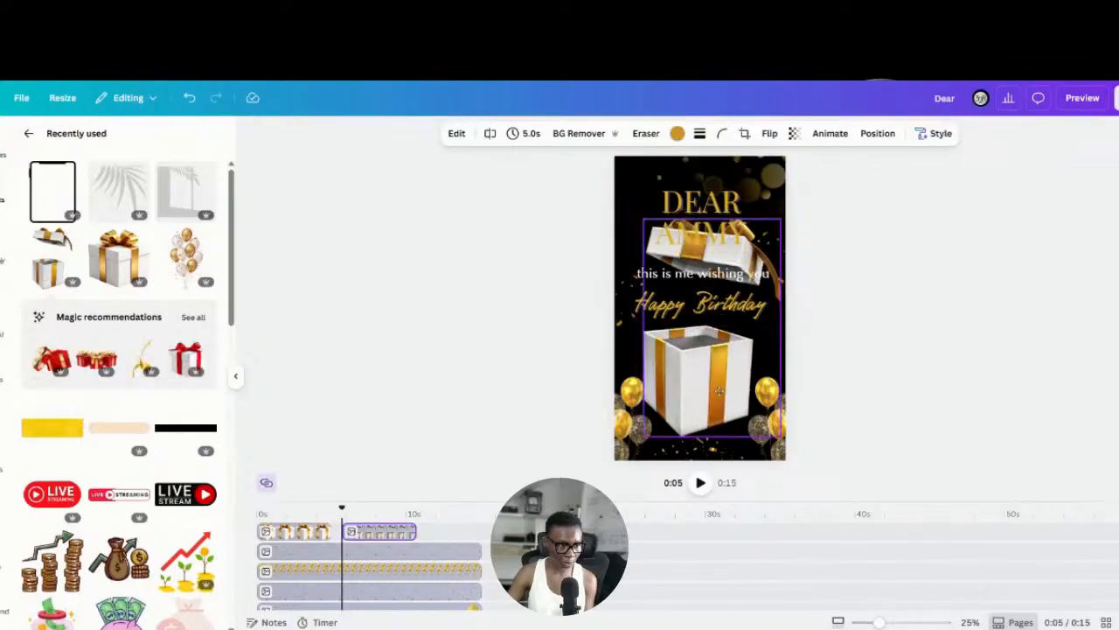
pyautogui.moveTo(780, 226); pyautogui.dragTo(739, 292)
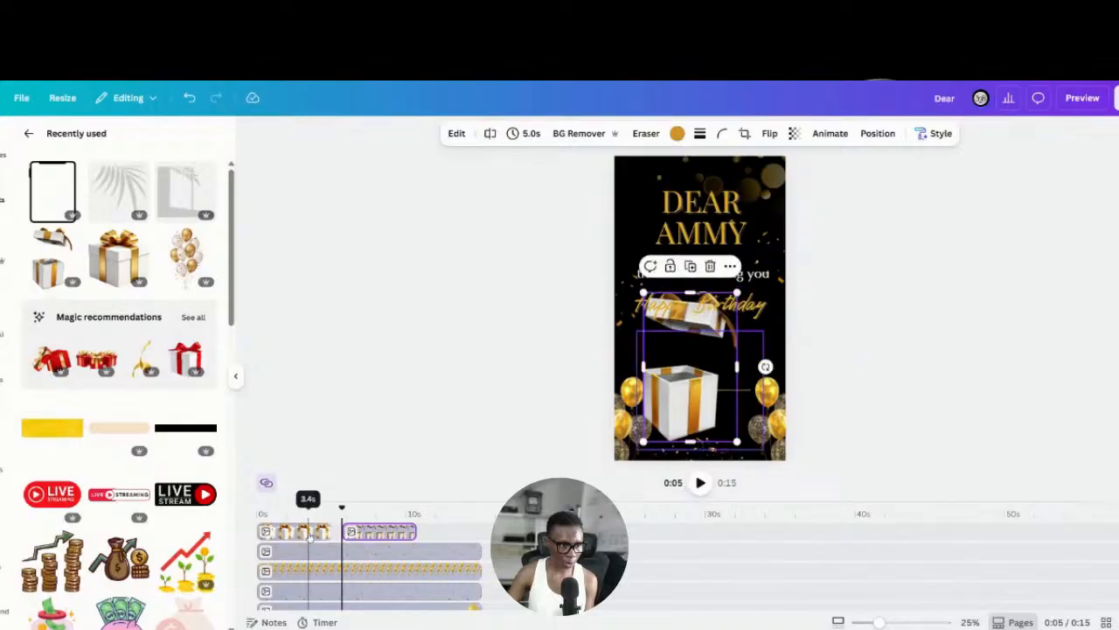
pyautogui.click(308, 533)
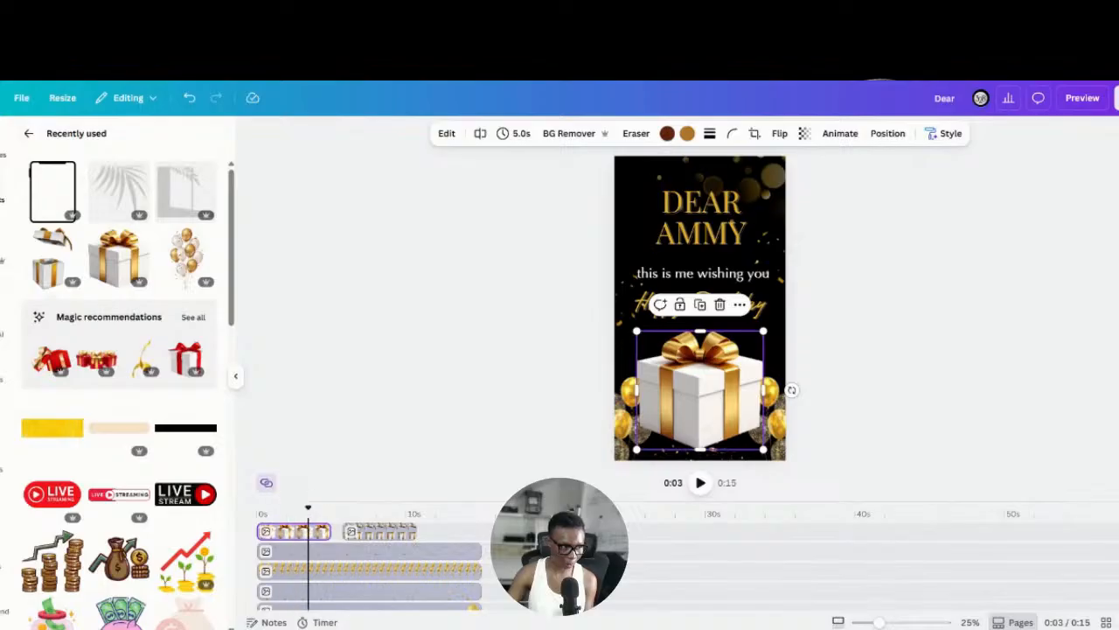
pyautogui.click(369, 535)
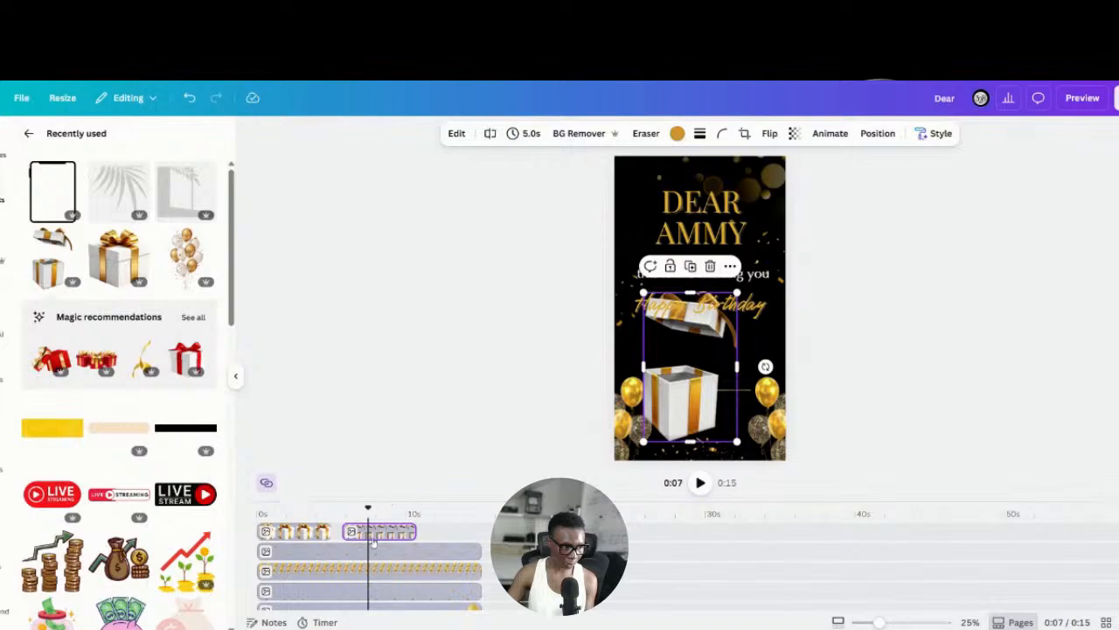
pyautogui.moveTo(709, 368)
pyautogui.mouseDown()
pyautogui.moveTo(787, 392)
pyautogui.moveTo(777, 403)
pyautogui.moveTo(713, 360)
pyautogui.moveTo(718, 371)
pyautogui.mouseUp()
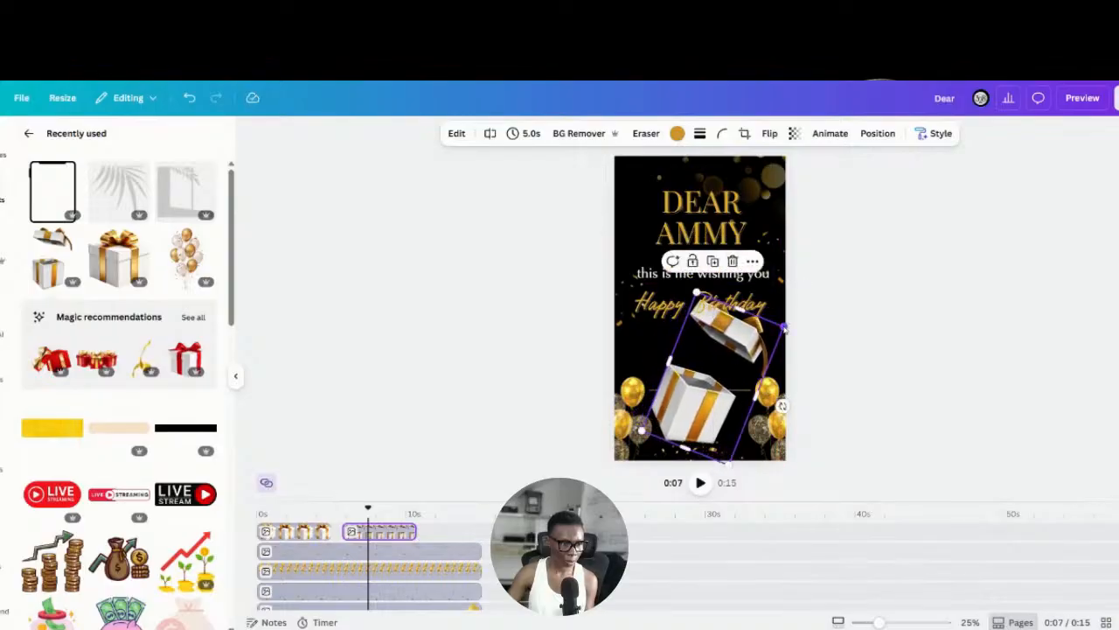
pyautogui.moveTo(783, 328); pyautogui.dragTo(762, 342)
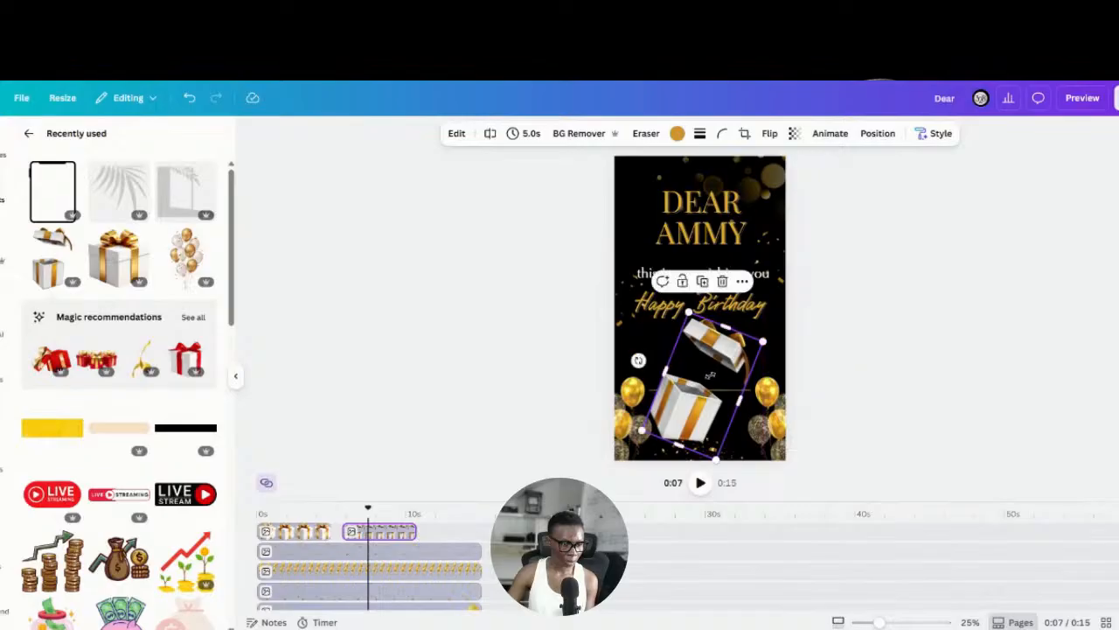
pyautogui.click(923, 396)
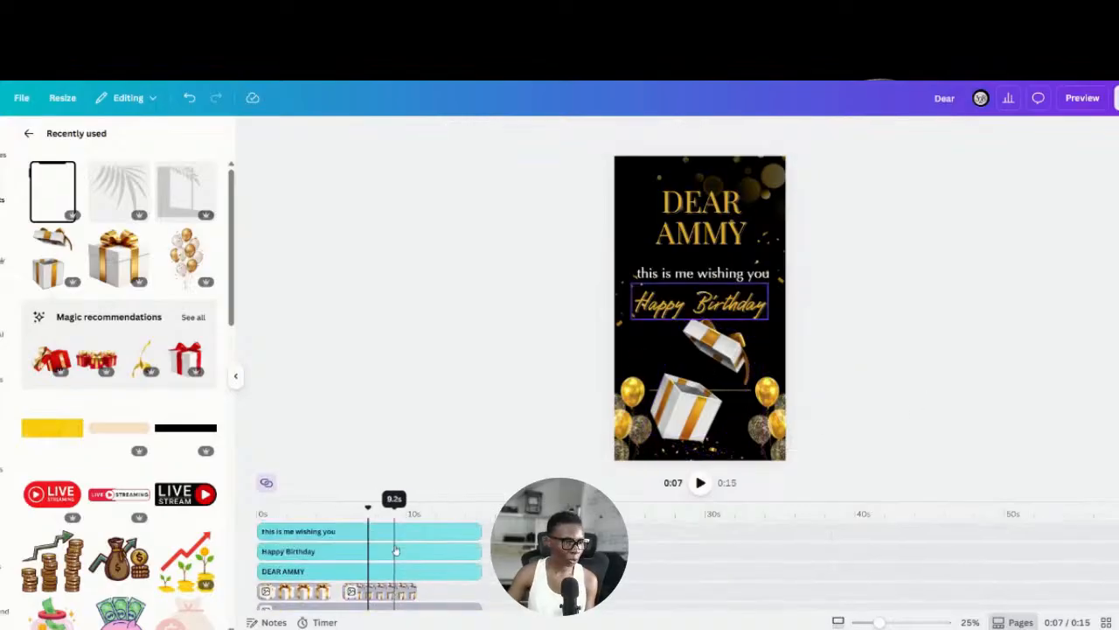
# Step: Insert the white and gold balloon bunch at about 5 seconds and extend its duration to 5.2 seconds, matching the open gift box's end
pyautogui.scroll(-1, 399, 555)
pyautogui.scroll(2, 399, 554)
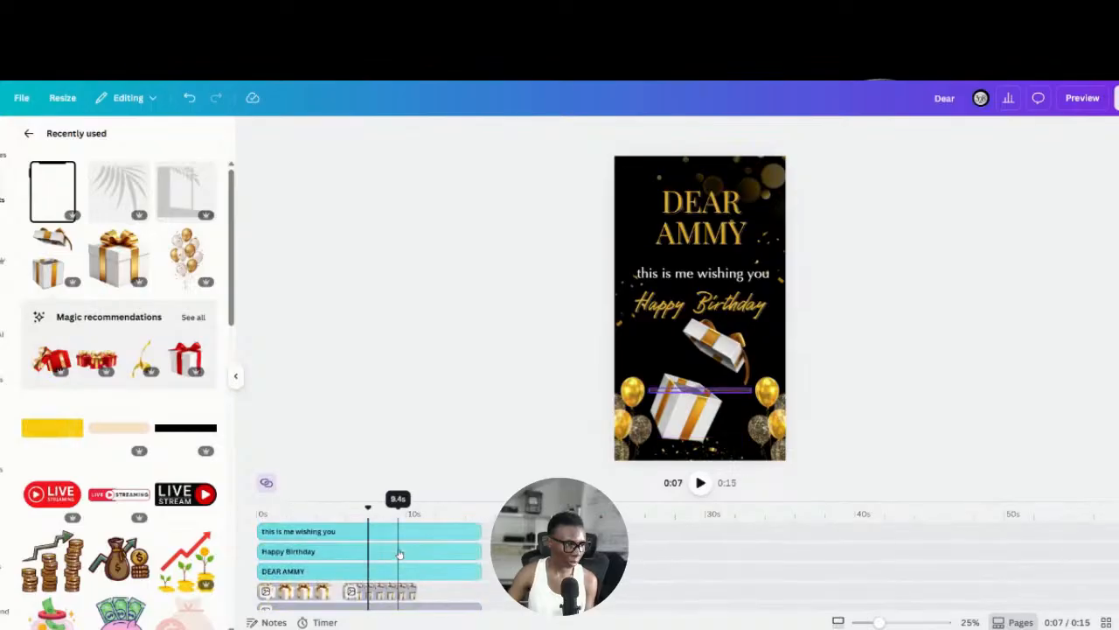
pyautogui.scroll(-2, 399, 554)
pyautogui.scroll(2, 398, 553)
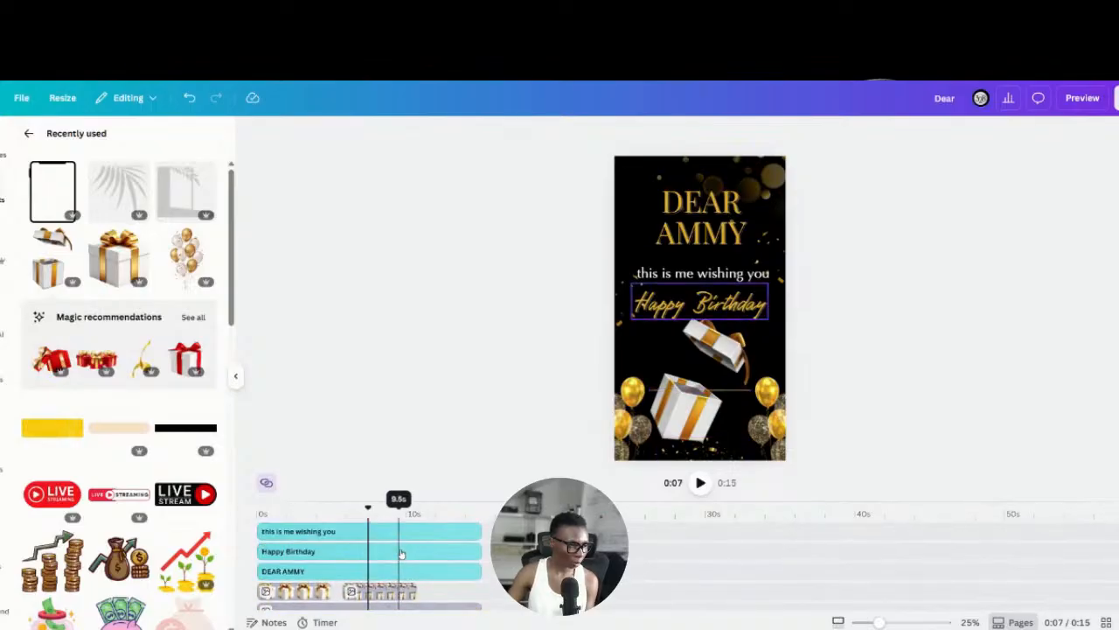
pyautogui.scroll(-2, 464, 591)
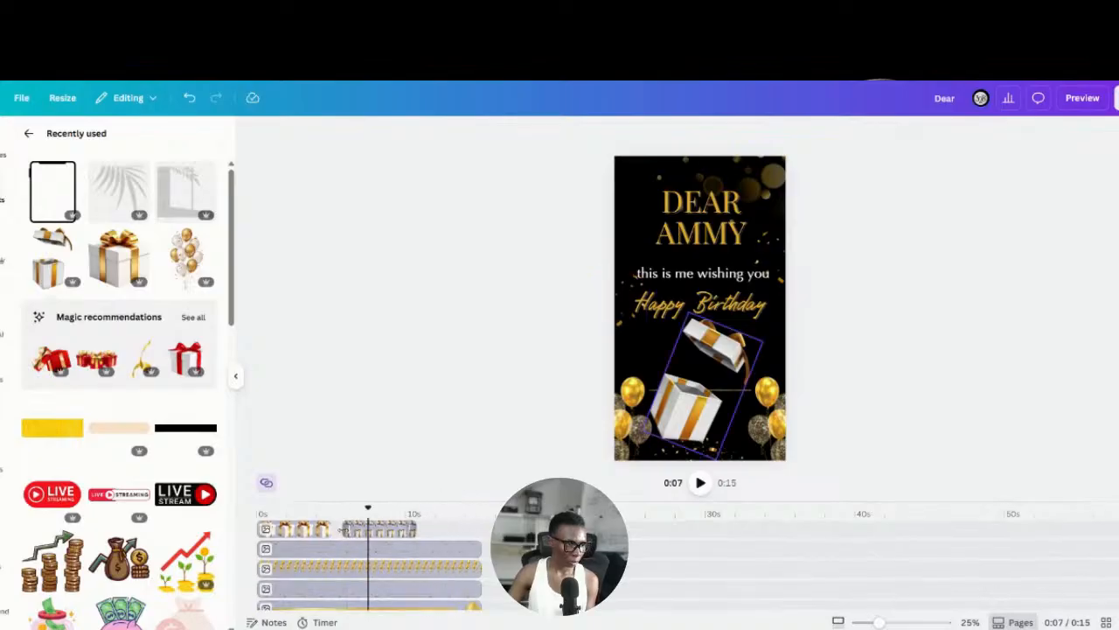
pyautogui.click(339, 530)
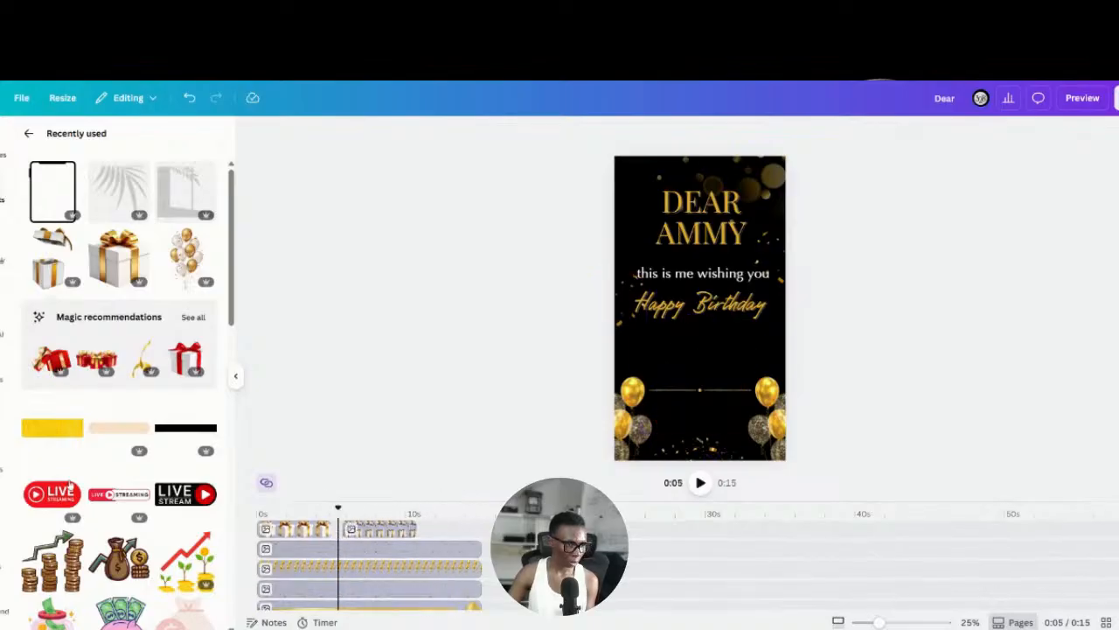
pyautogui.click(187, 255)
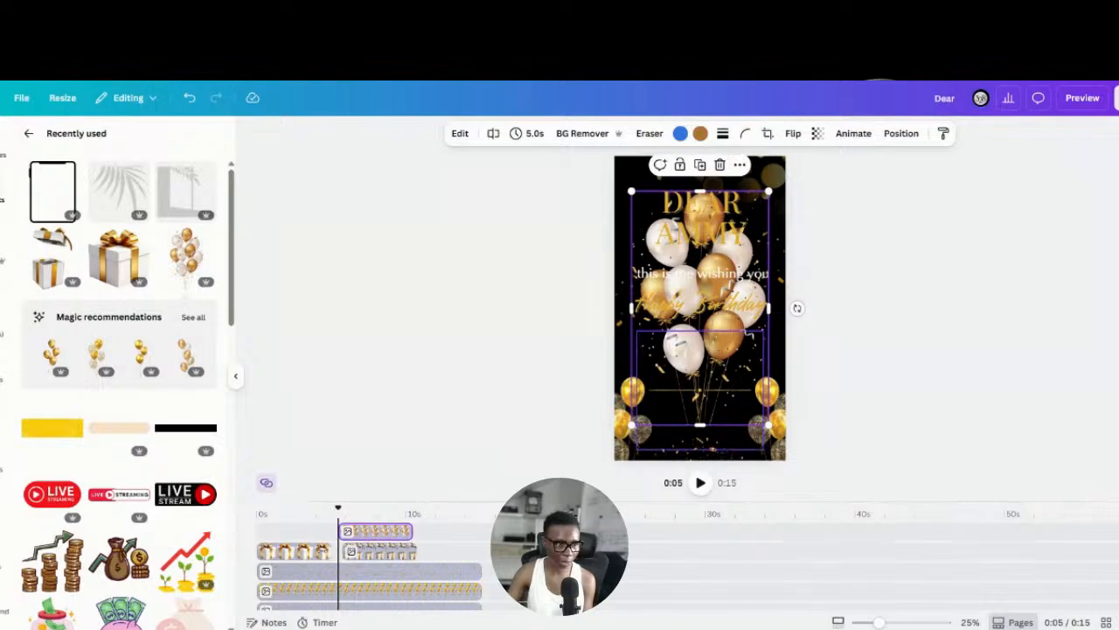
pyautogui.moveTo(411, 530); pyautogui.dragTo(425, 530)
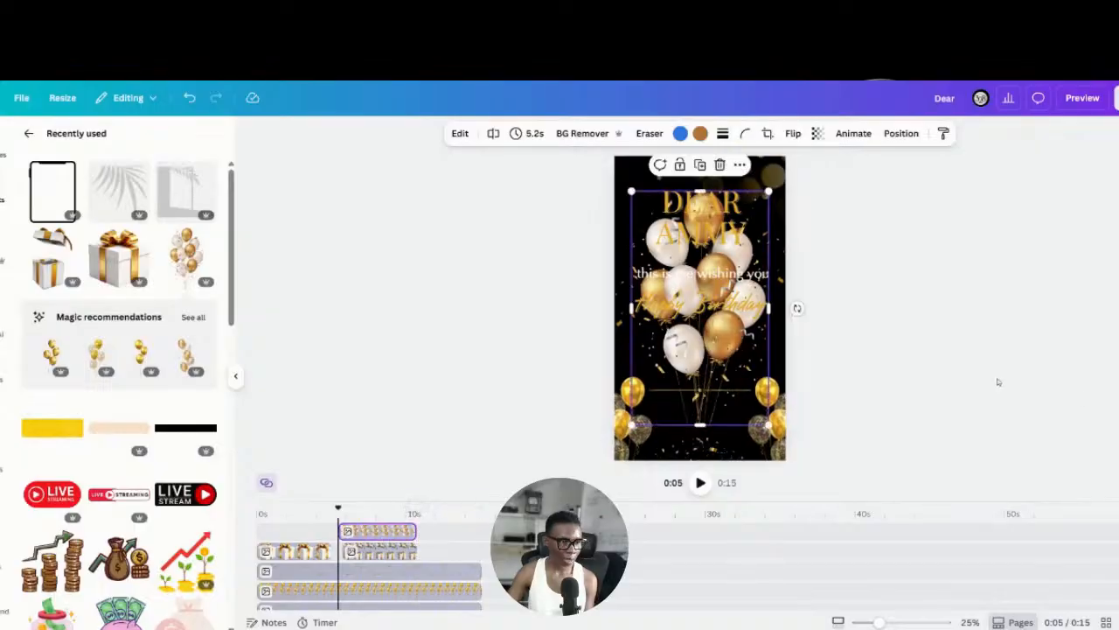
pyautogui.click(999, 381)
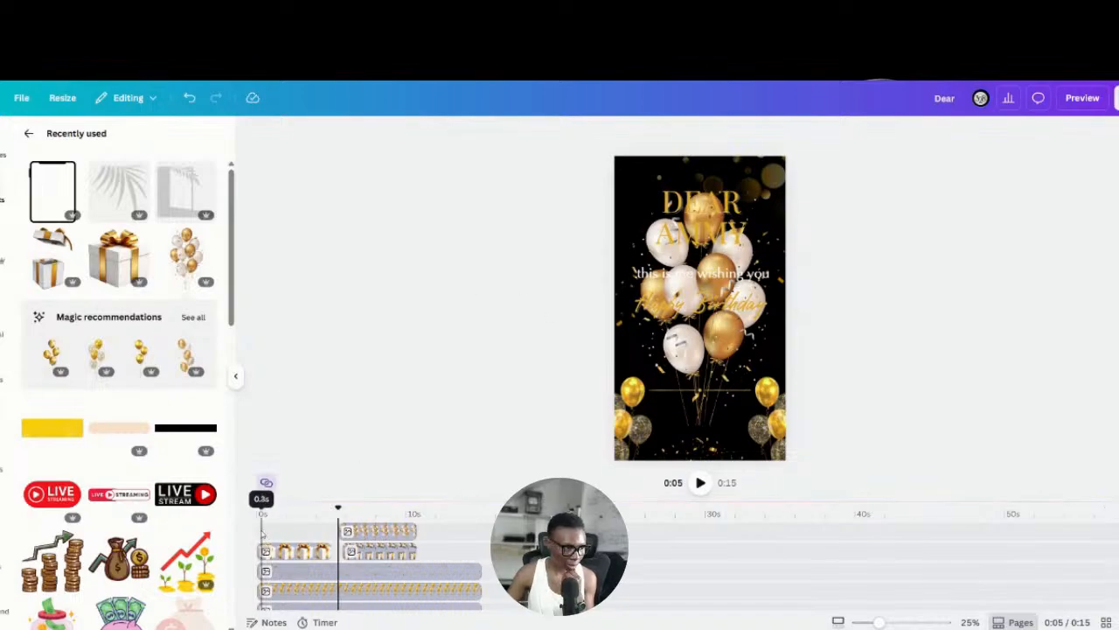
# Step: Play the card from the beginning to check the animation, stopping at about 2.7 seconds
pyautogui.click(261, 534)
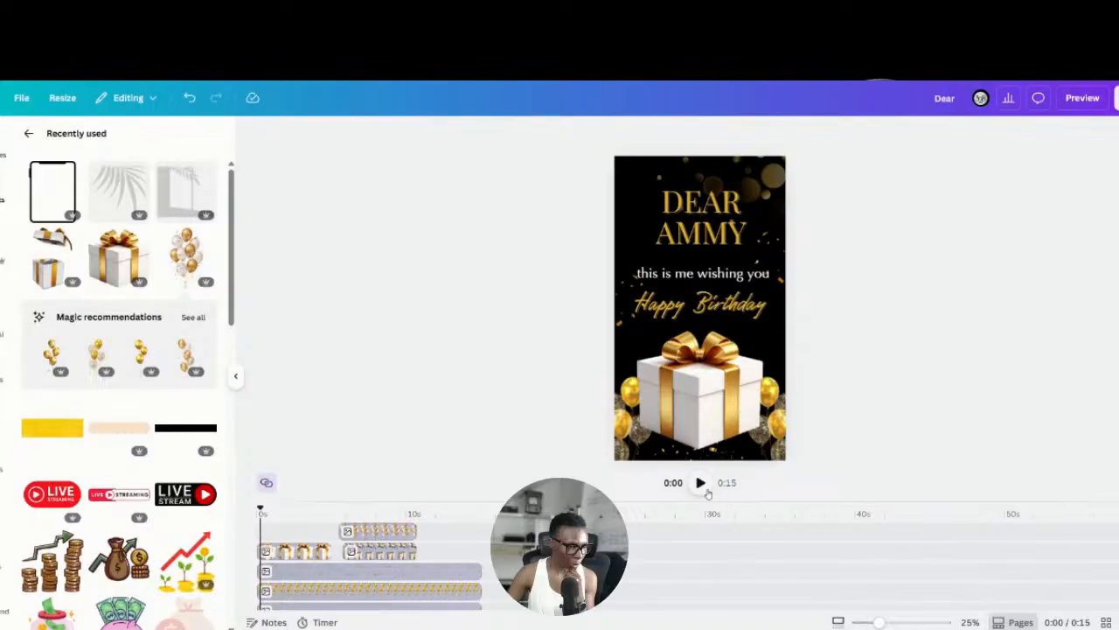
pyautogui.click(702, 486)
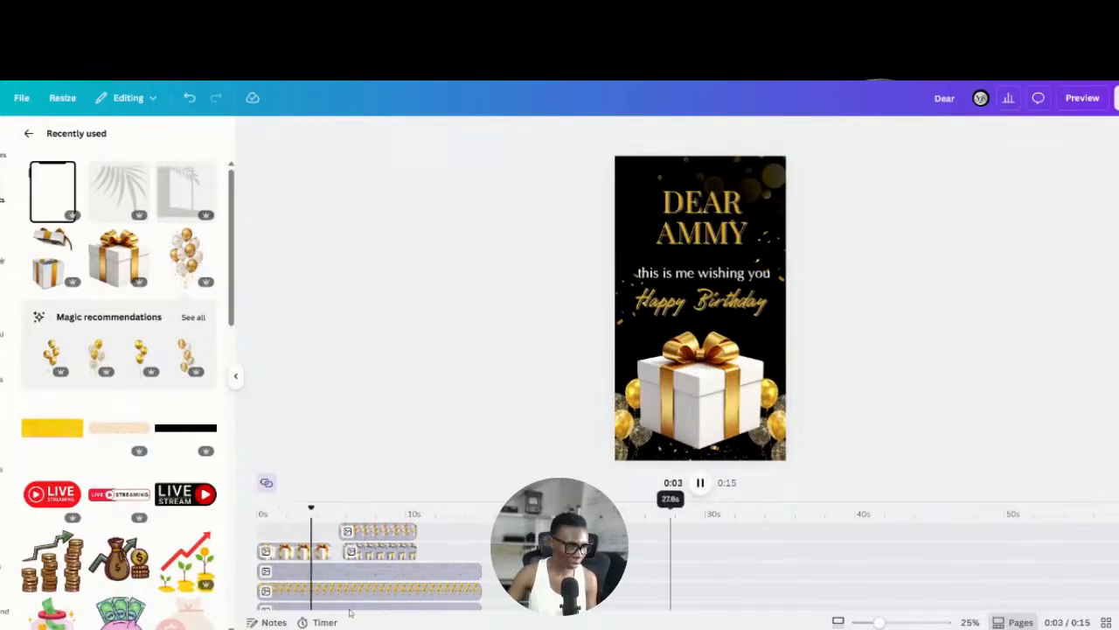
pyautogui.click(298, 525)
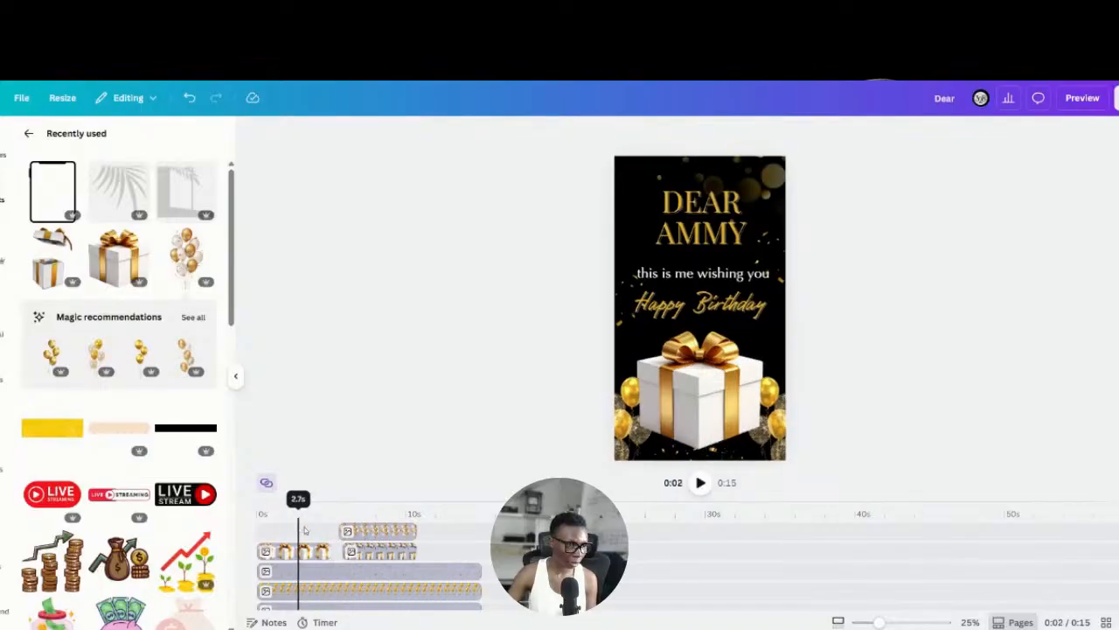
# Step: Start the open gift box clip right after the closed box at 5.7 s duration and trim the balloon bunch's start to 4.7 s duration
pyautogui.click(326, 527)
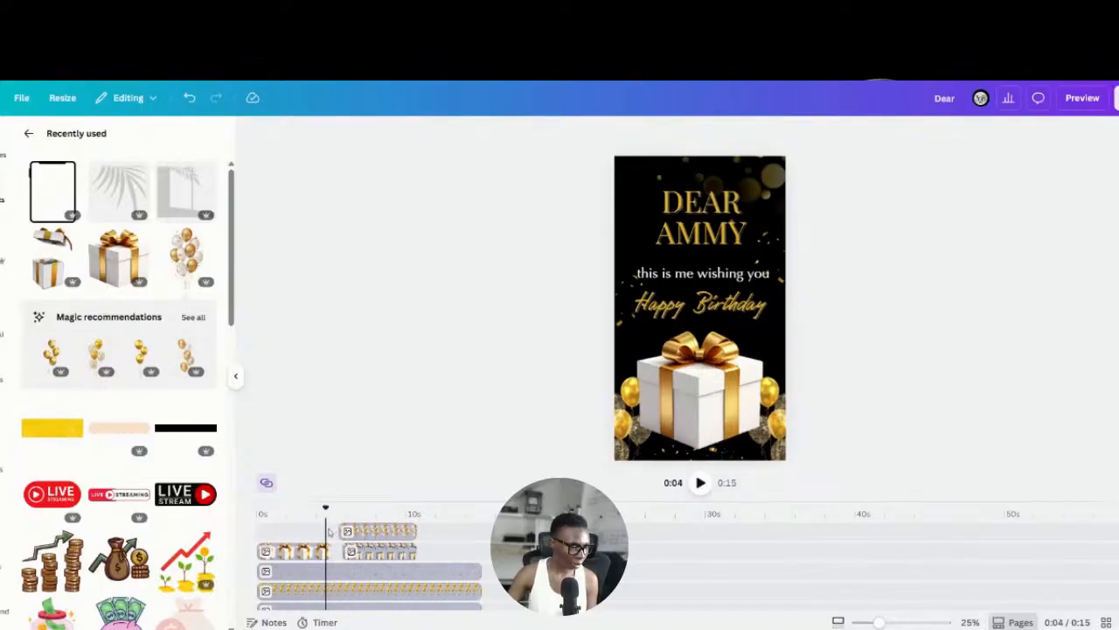
pyautogui.click(370, 533)
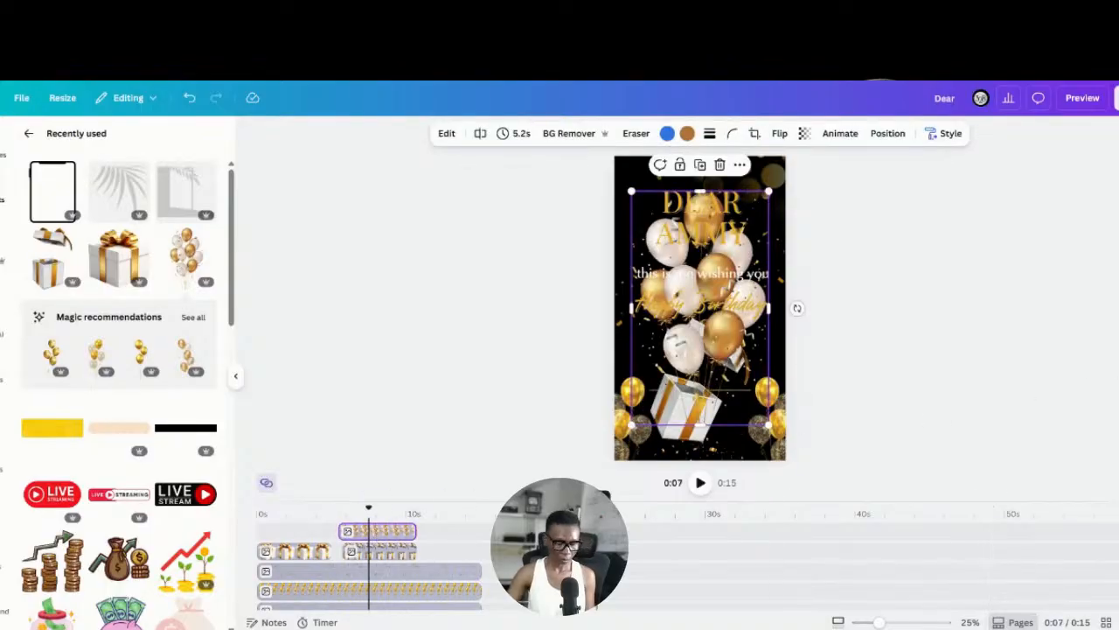
pyautogui.click(369, 552)
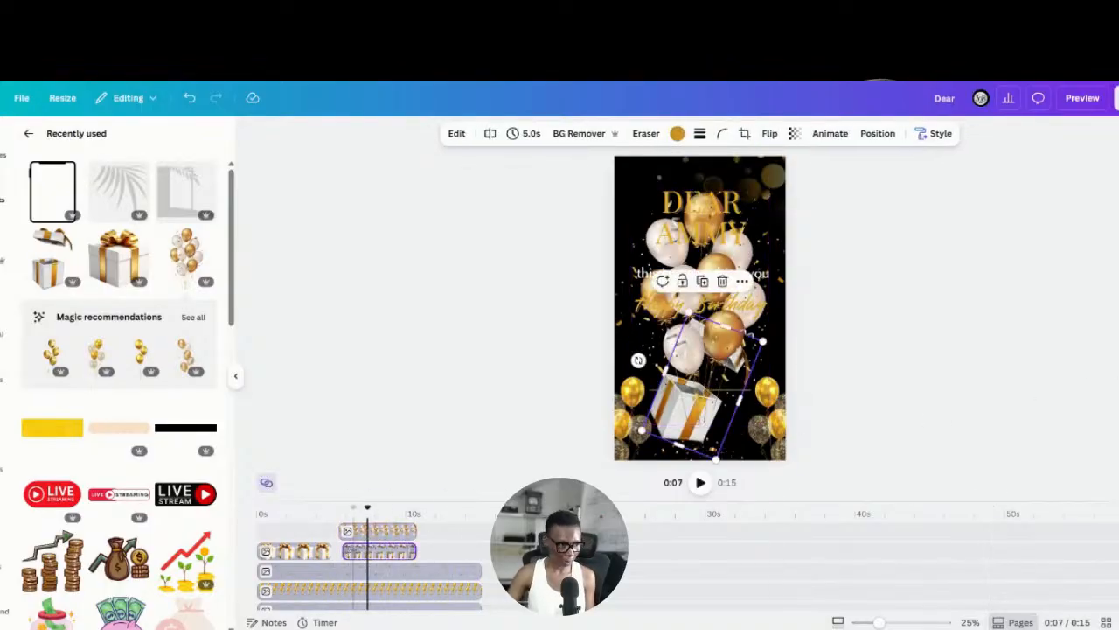
pyautogui.moveTo(343, 551)
pyautogui.mouseDown()
pyautogui.moveTo(320, 551)
pyautogui.moveTo(332, 550)
pyautogui.mouseUp()
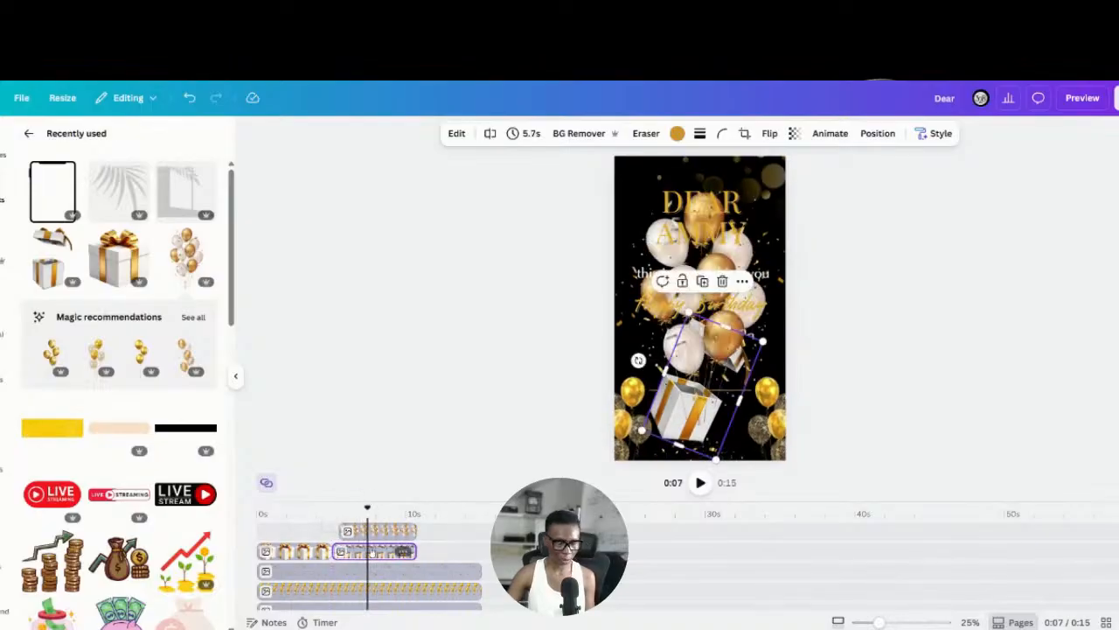
pyautogui.click(362, 531)
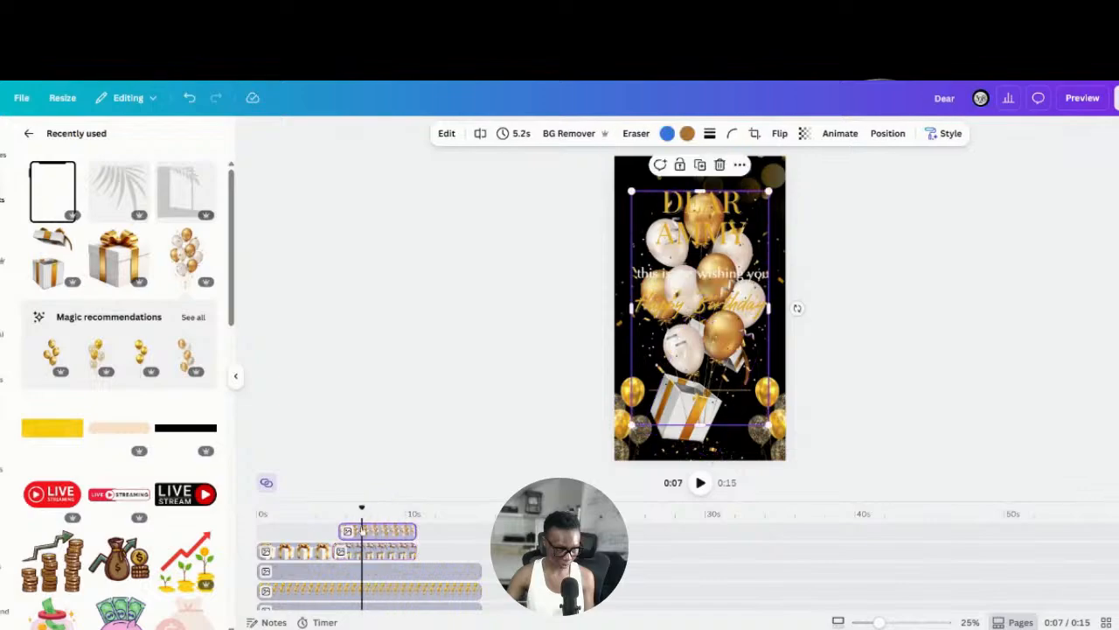
pyautogui.moveTo(341, 531); pyautogui.dragTo(347, 531)
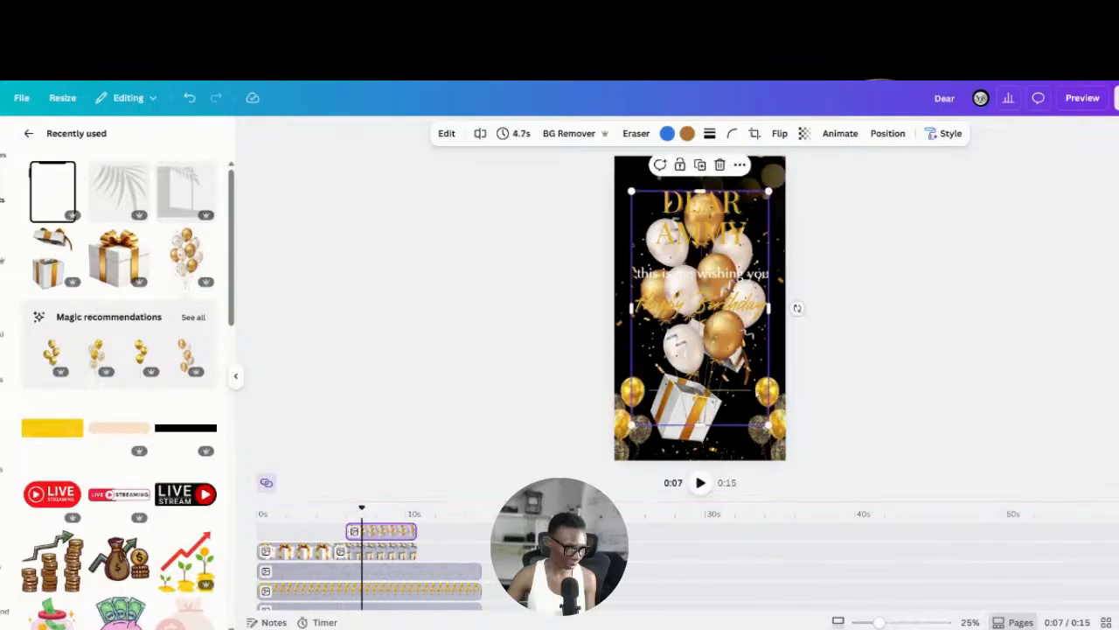
# Step: Bring the open gift box to the front of the balloon bunch, enlarge it slightly and reposition it between the corner balloons
pyautogui.click(696, 439)
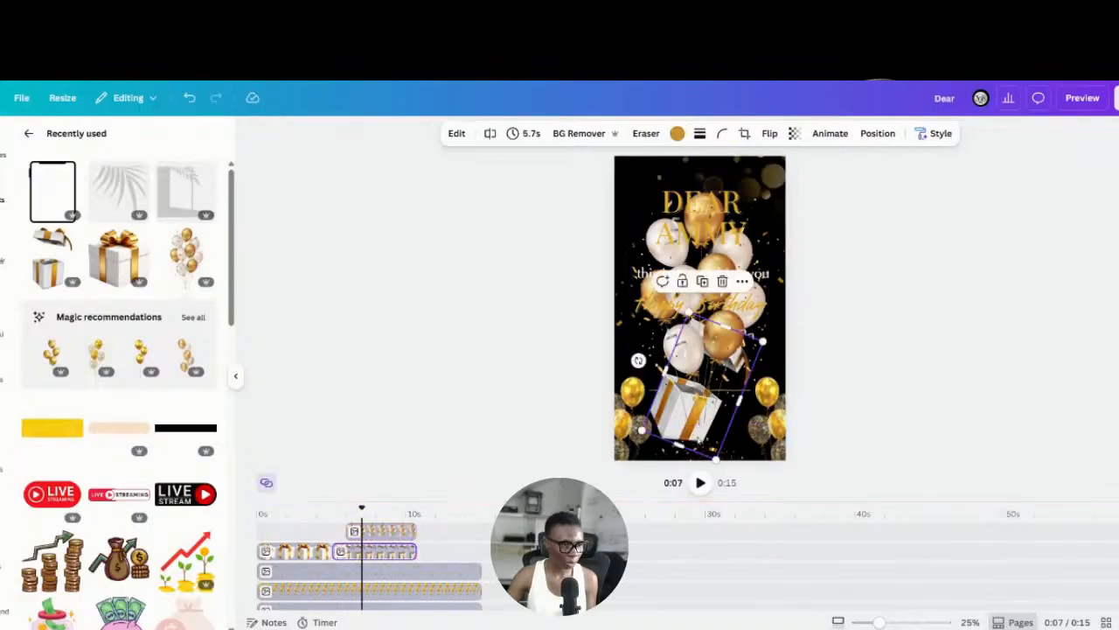
pyautogui.click(875, 134)
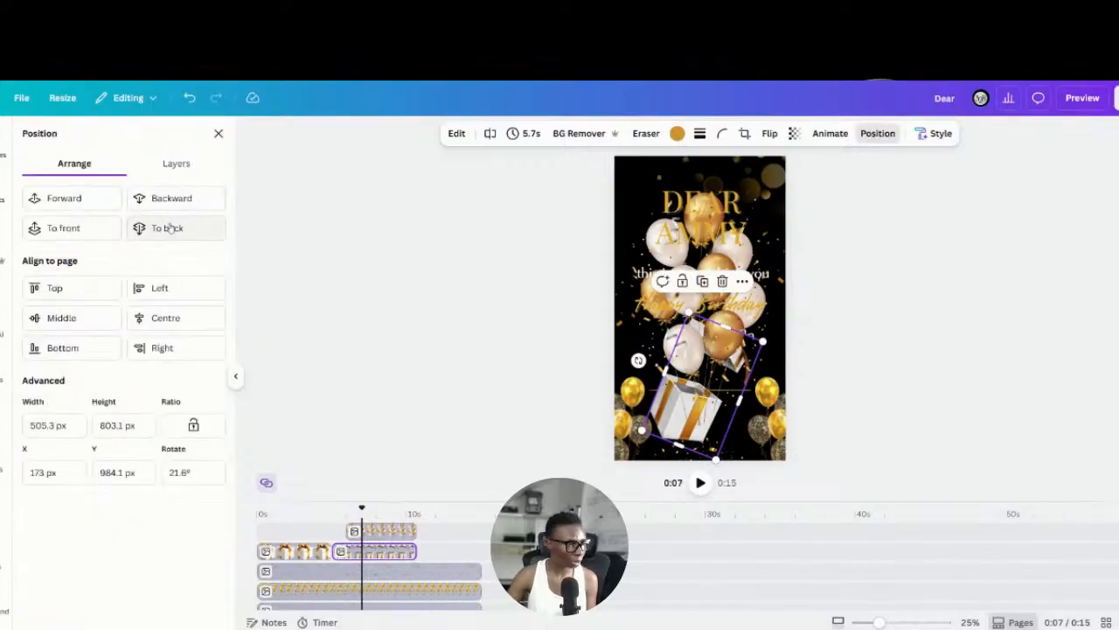
pyautogui.click(85, 234)
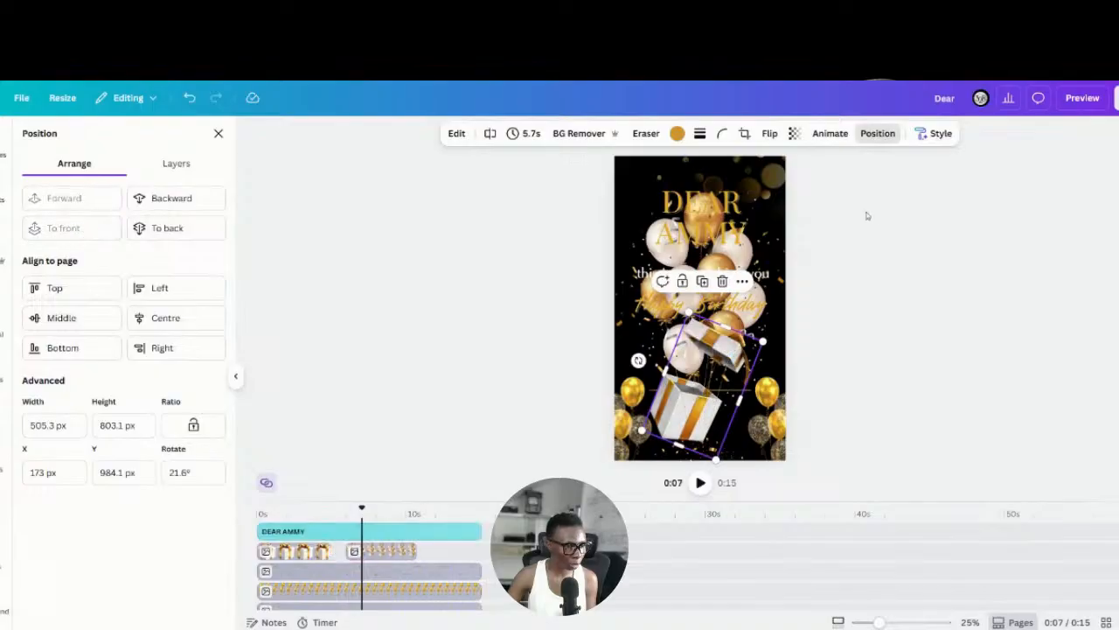
pyautogui.click(719, 385)
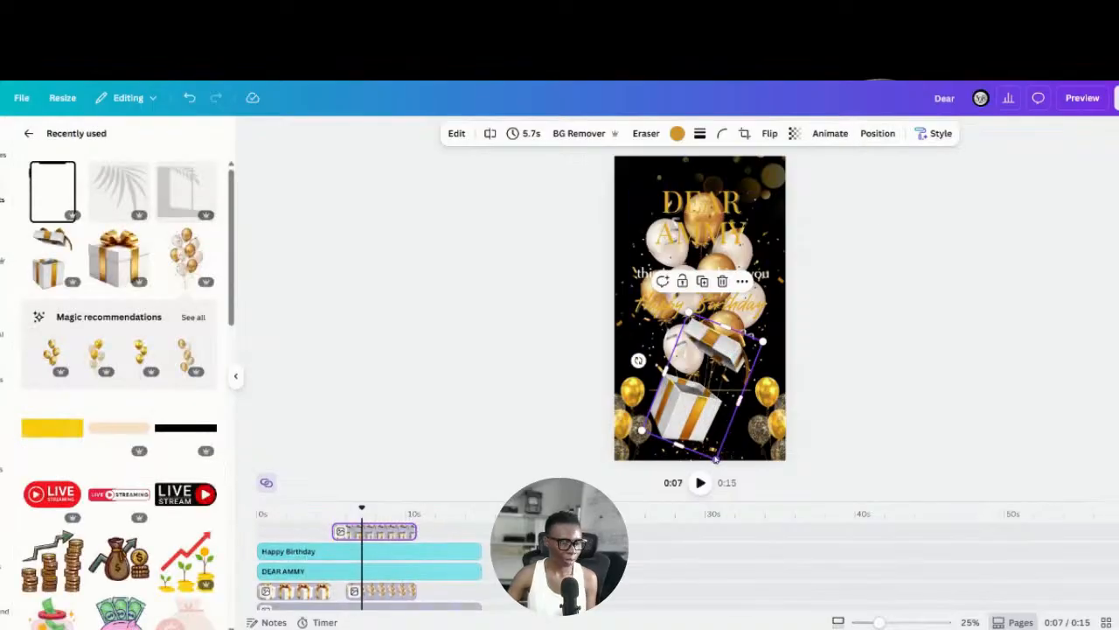
pyautogui.moveTo(717, 460); pyautogui.dragTo(730, 468)
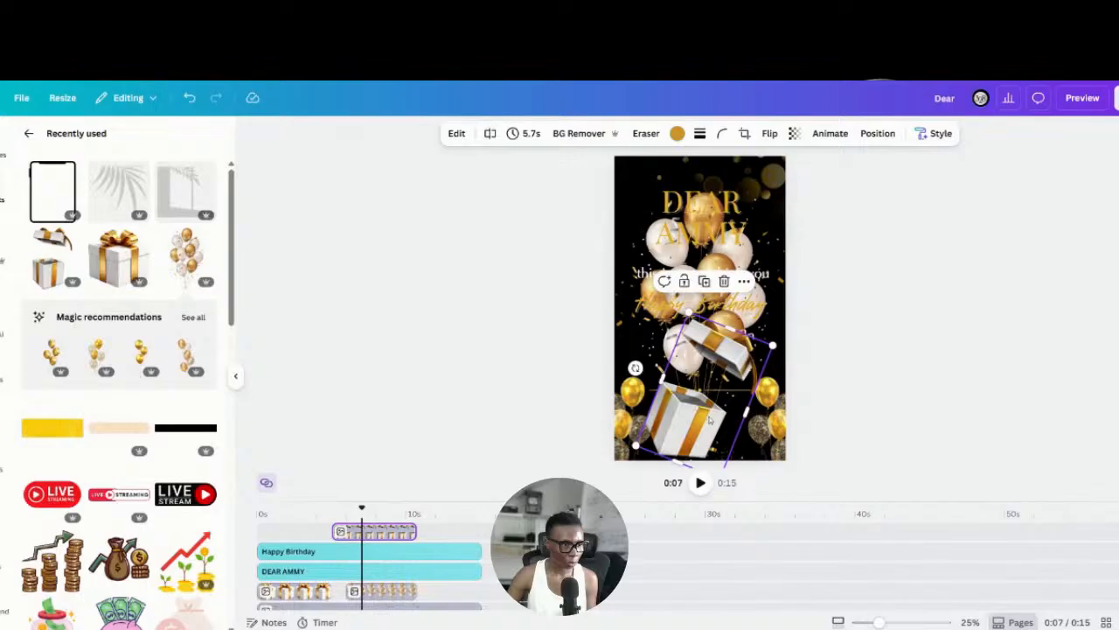
pyautogui.click(932, 356)
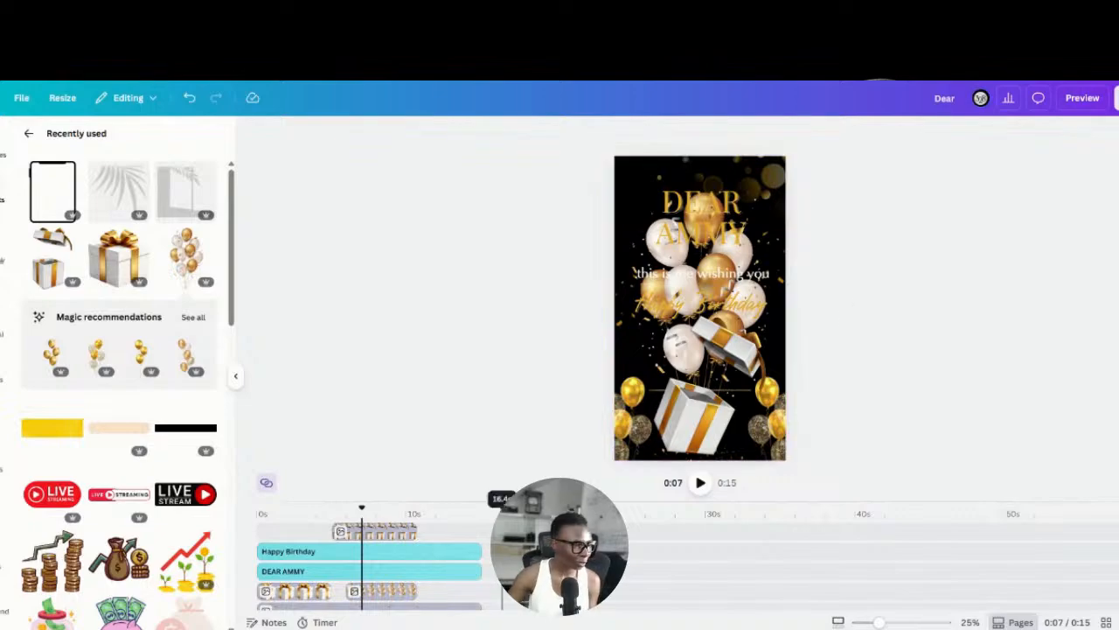
# Step: Shorten the "this is me wishing you" text on the timeline to 9.2 seconds
pyautogui.scroll(1, 404, 556)
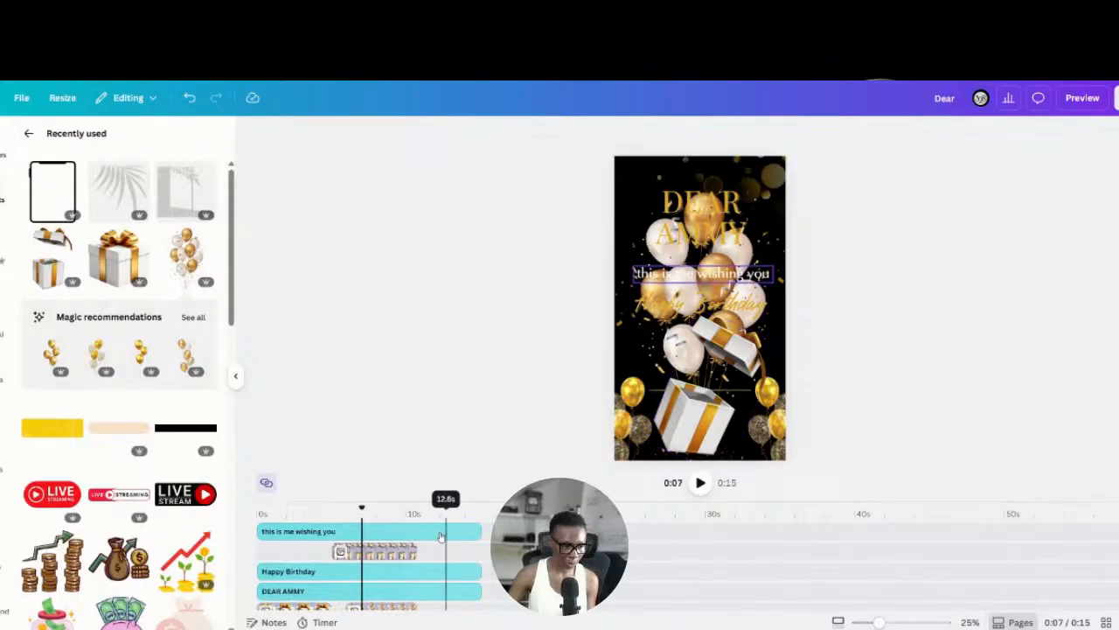
pyautogui.scroll(-2, 411, 546)
pyautogui.scroll(2, 409, 547)
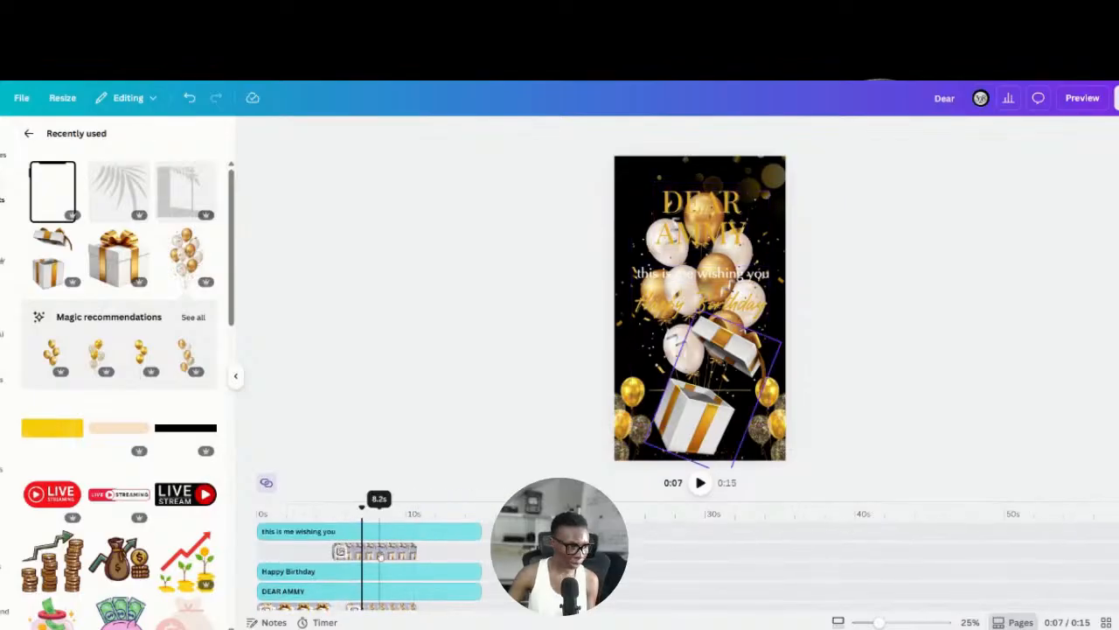
pyautogui.scroll(-2, 378, 557)
pyautogui.scroll(2, 385, 551)
pyautogui.click(424, 531)
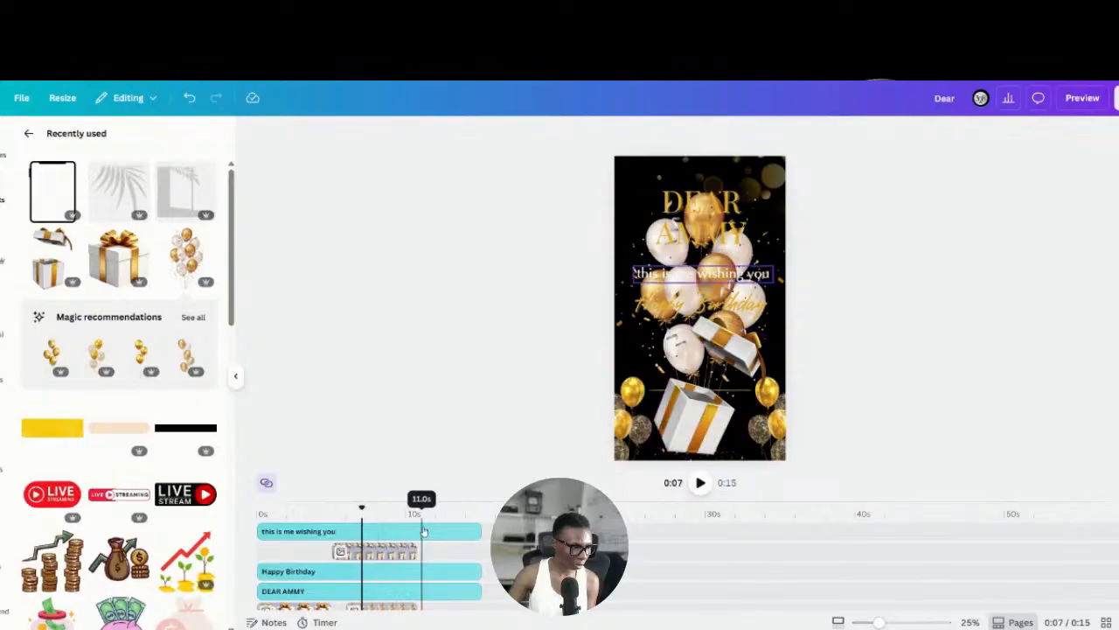
pyautogui.click(423, 531)
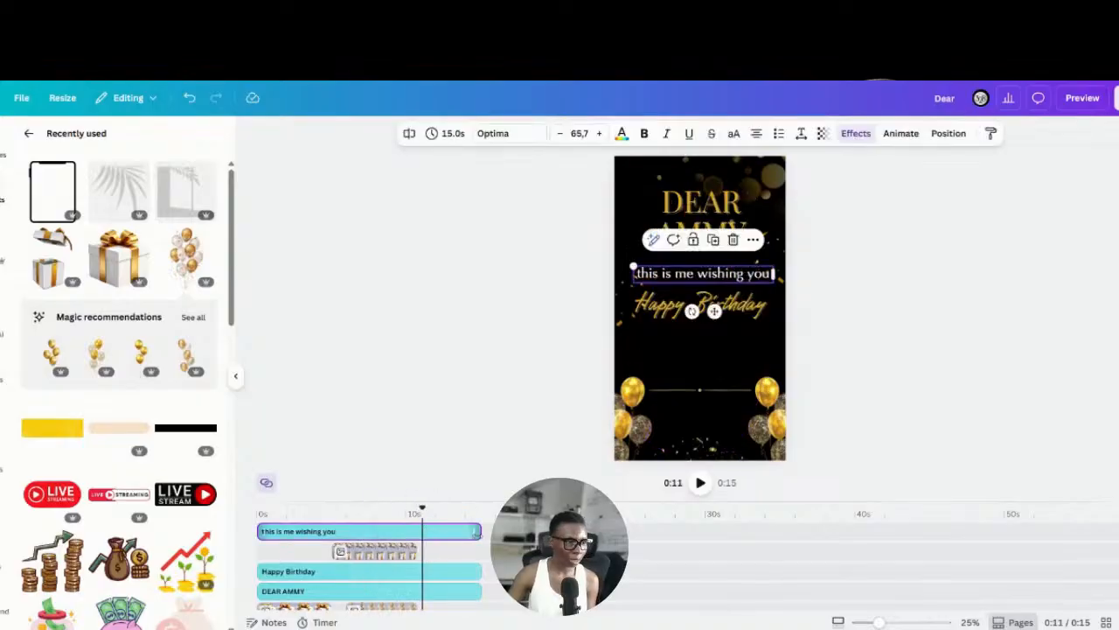
pyautogui.moveTo(479, 530); pyautogui.dragTo(346, 531)
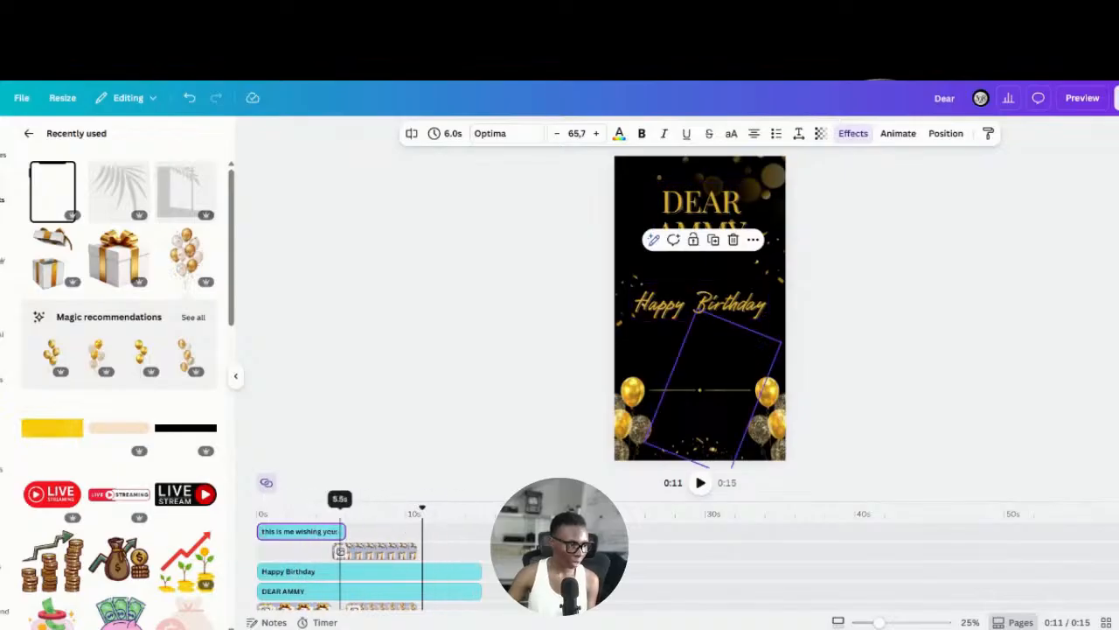
pyautogui.click(331, 531)
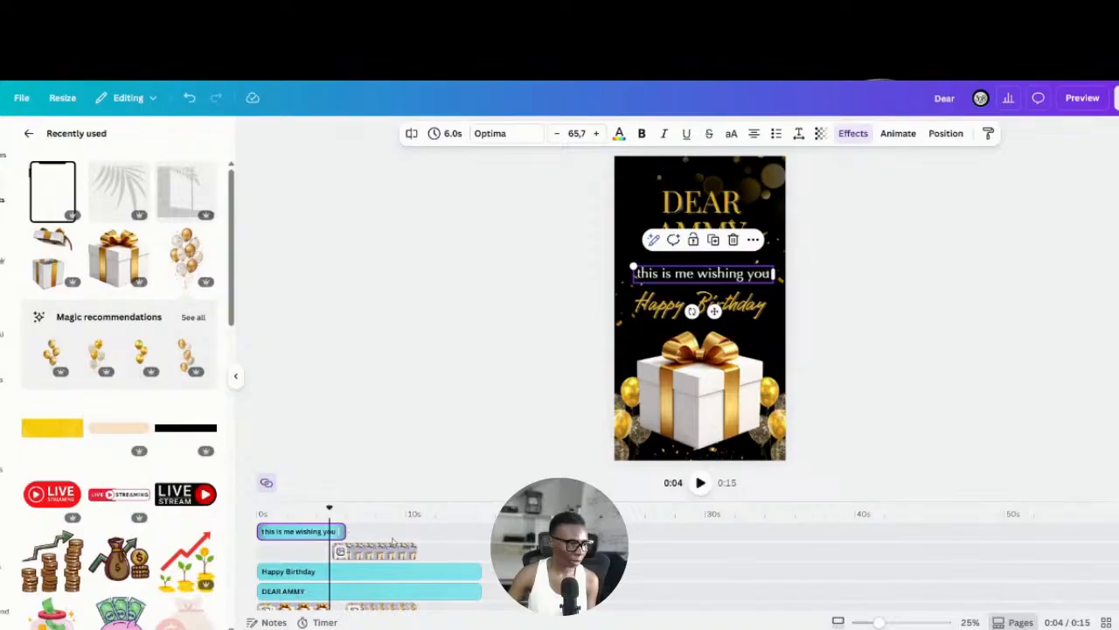
pyautogui.scroll(-2, 385, 551)
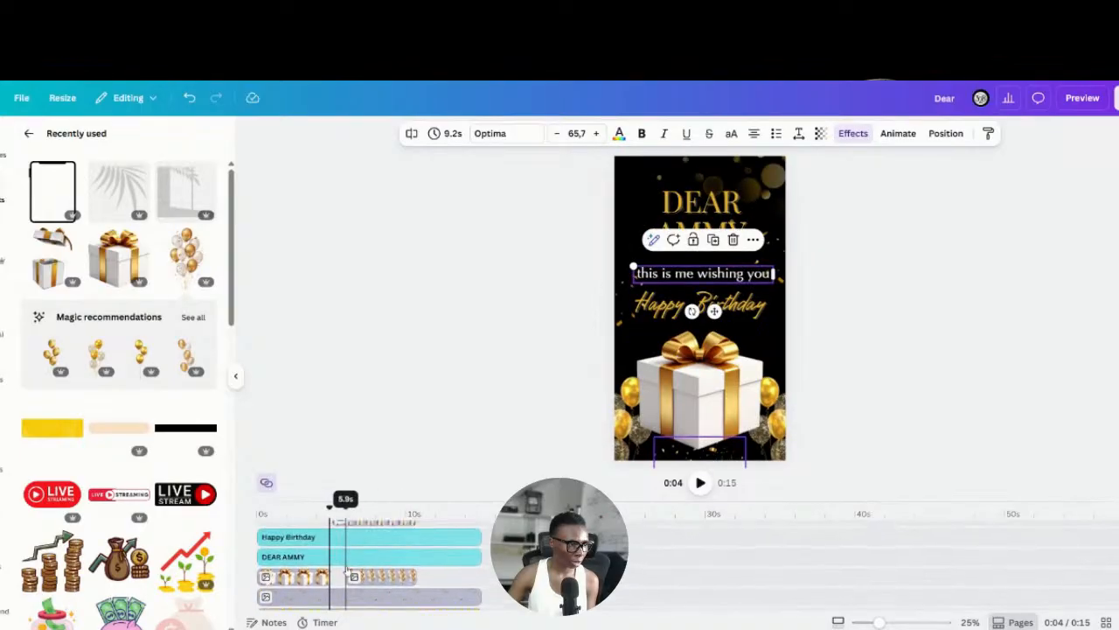
pyautogui.scroll(2, 346, 573)
# Step: Shorten the "DEAR" name heading on the timeline to 5.2 seconds
pyautogui.click(346, 591)
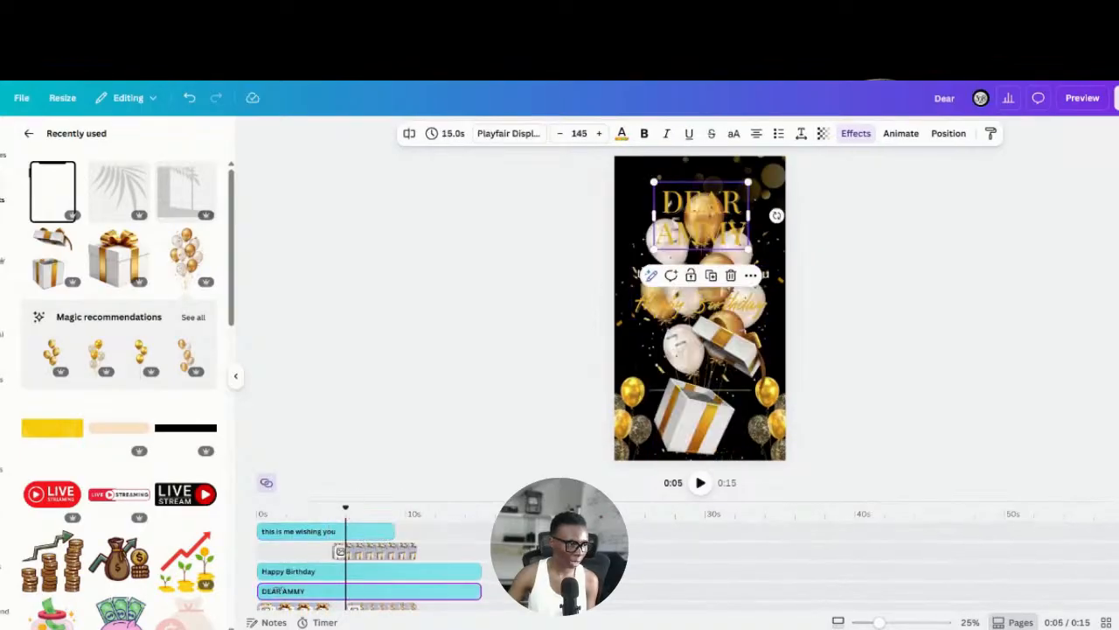
pyautogui.moveTo(481, 592); pyautogui.dragTo(334, 591)
pyautogui.scroll(-2, 354, 591)
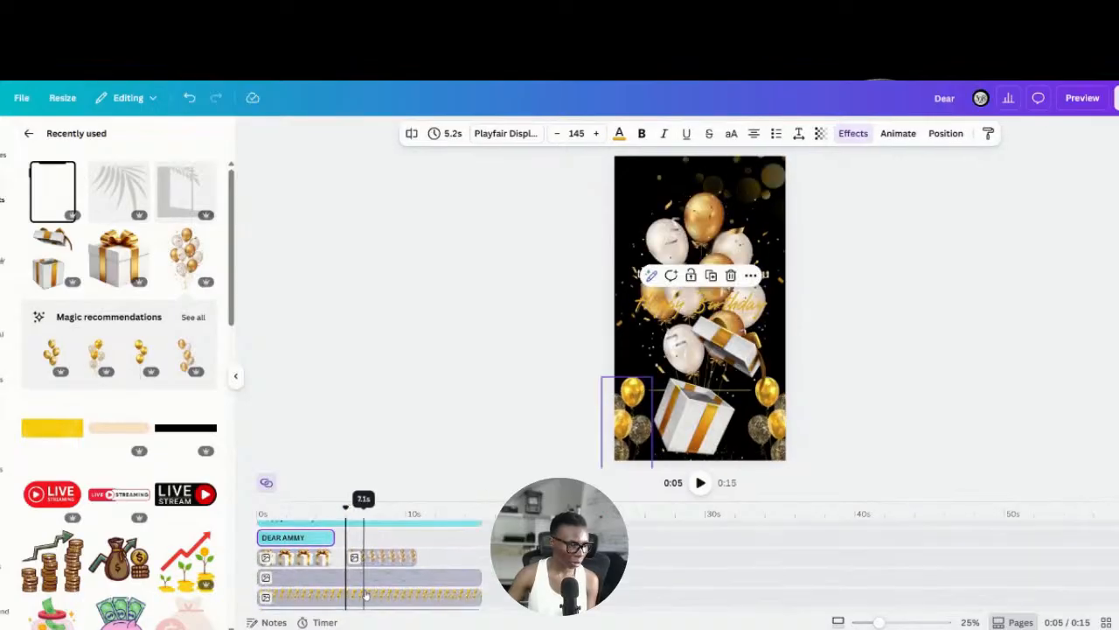
pyautogui.scroll(2, 366, 595)
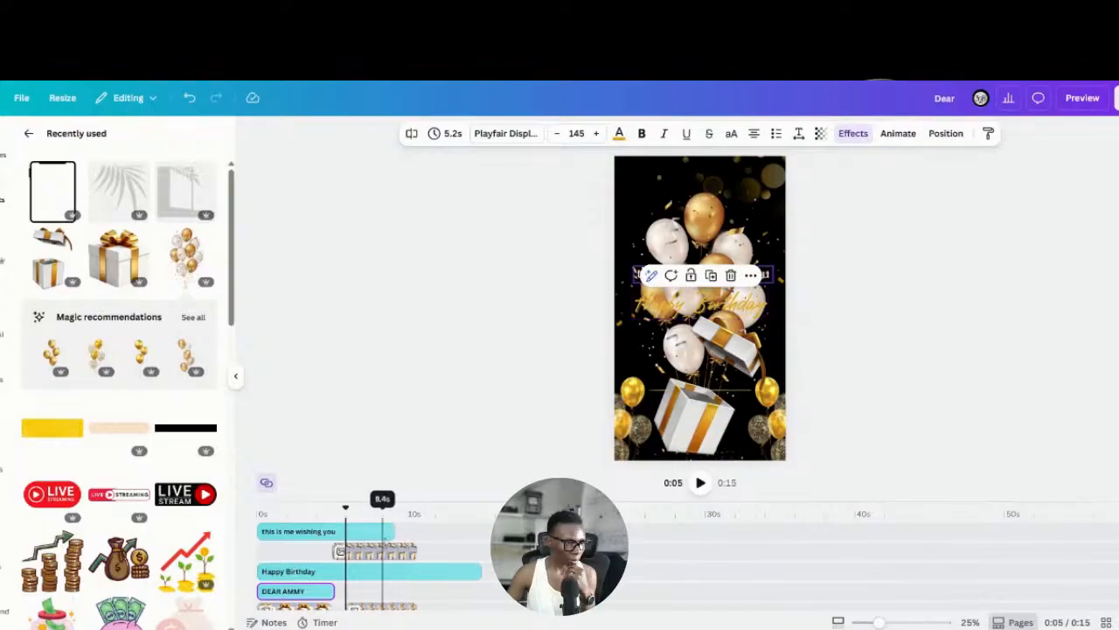
# Step: Delay the start of "this is me wishing you" and then "Happy Birthday", trimming the latter to 5.8 seconds so both texts end together
pyautogui.click(362, 531)
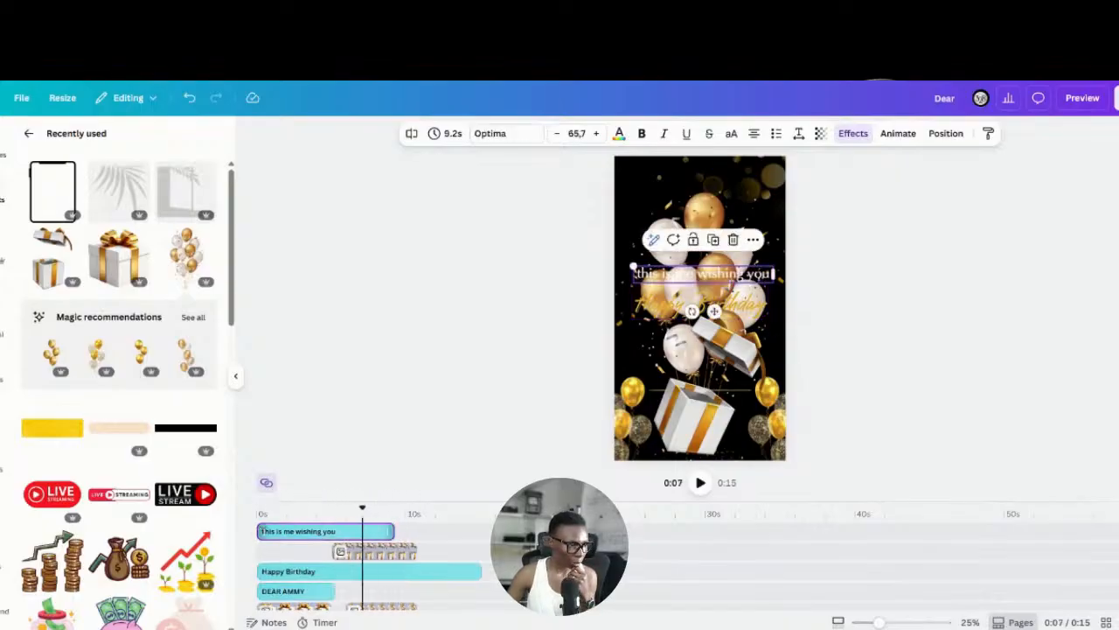
pyautogui.moveTo(259, 531); pyautogui.dragTo(293, 531)
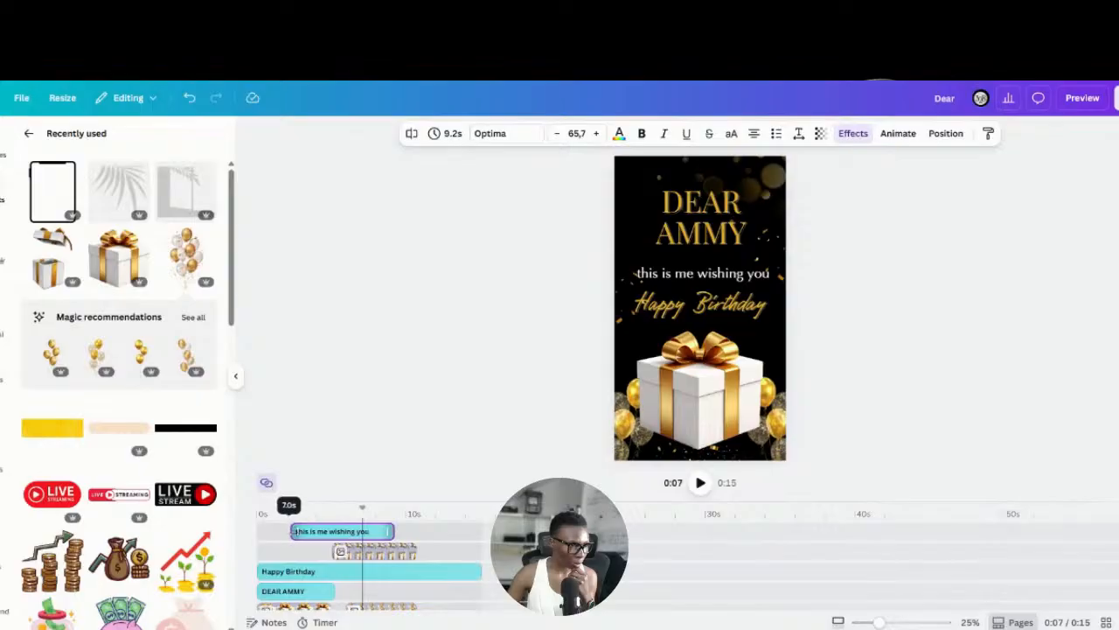
pyautogui.click(306, 571)
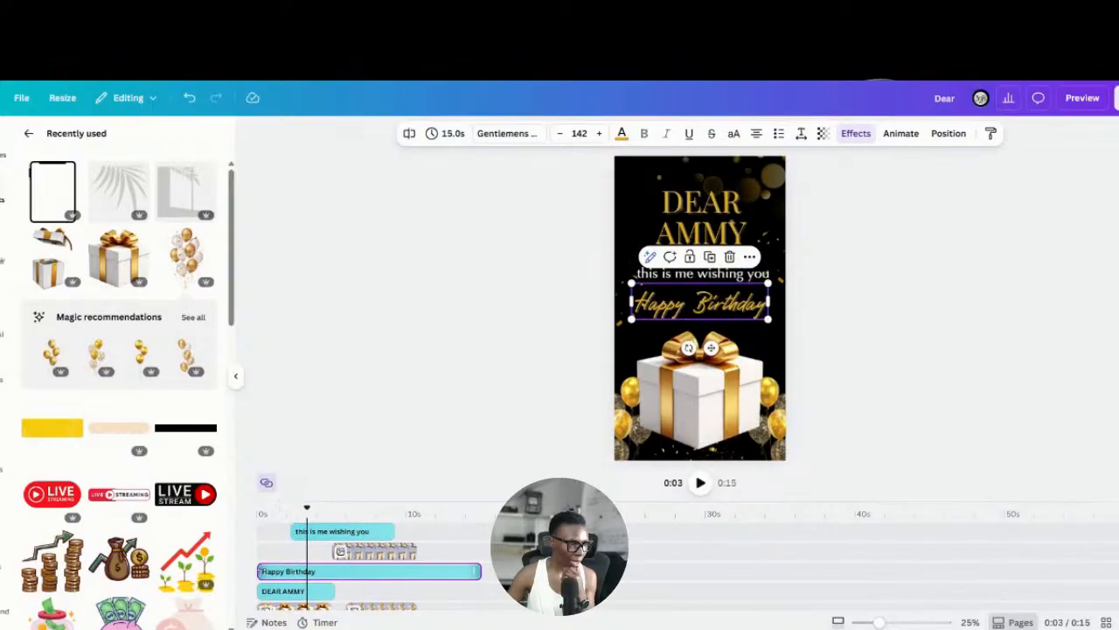
pyautogui.moveTo(260, 571); pyautogui.dragTo(308, 575)
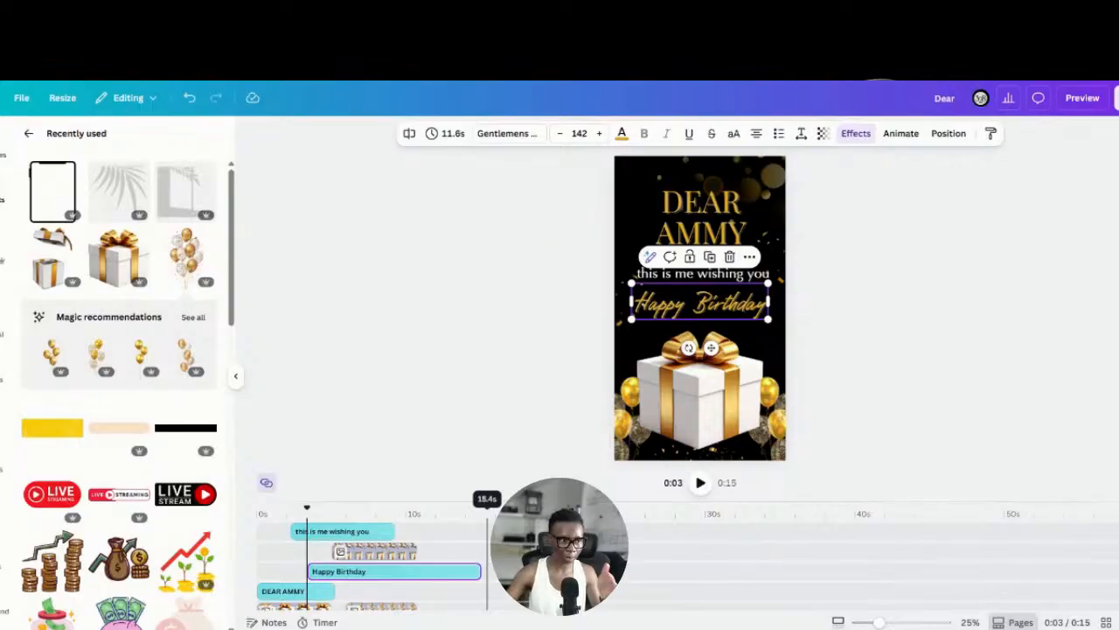
pyautogui.moveTo(481, 571); pyautogui.dragTo(394, 571)
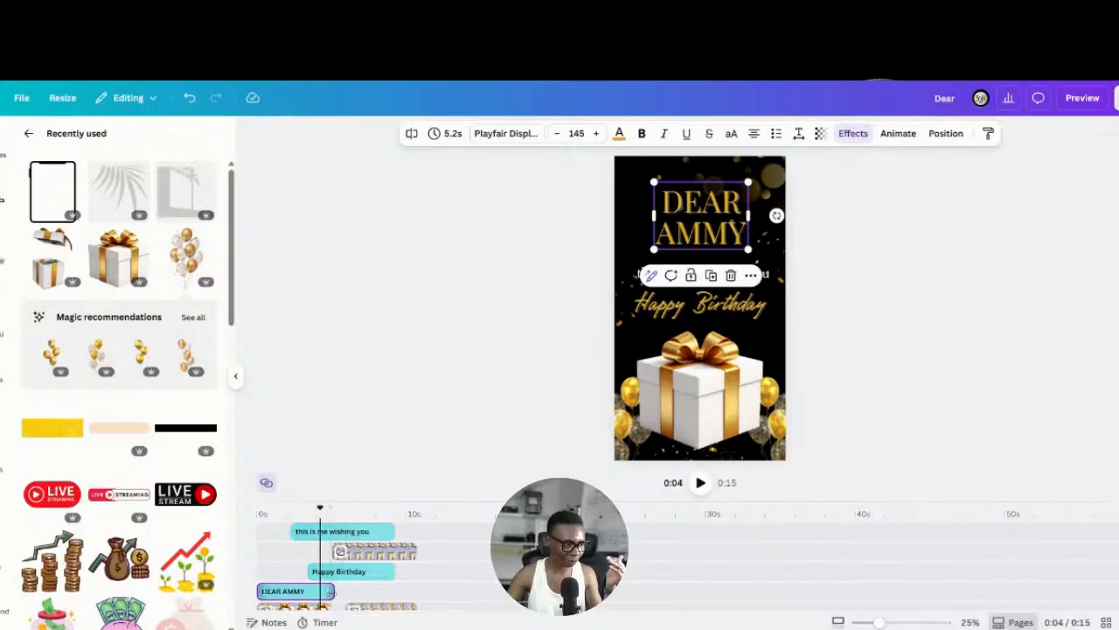
# Step: Adjust the end of the "DEAR" name heading, giving it a duration of 5.9 seconds
pyautogui.moveTo(335, 592); pyautogui.dragTo(390, 591)
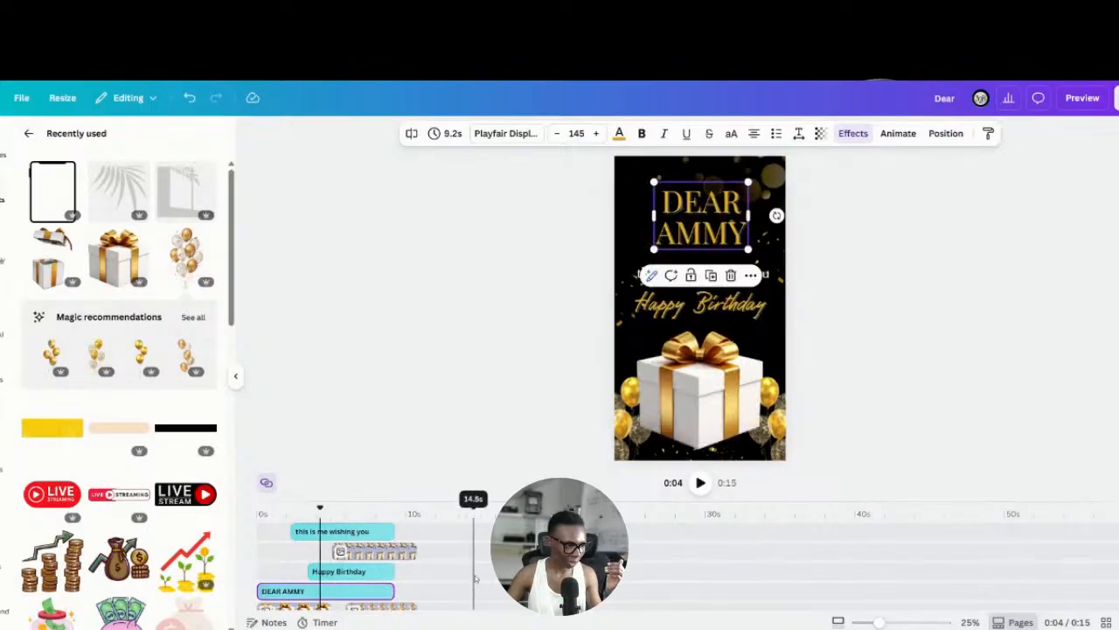
pyautogui.scroll(-1, 398, 567)
pyautogui.scroll(2, 398, 566)
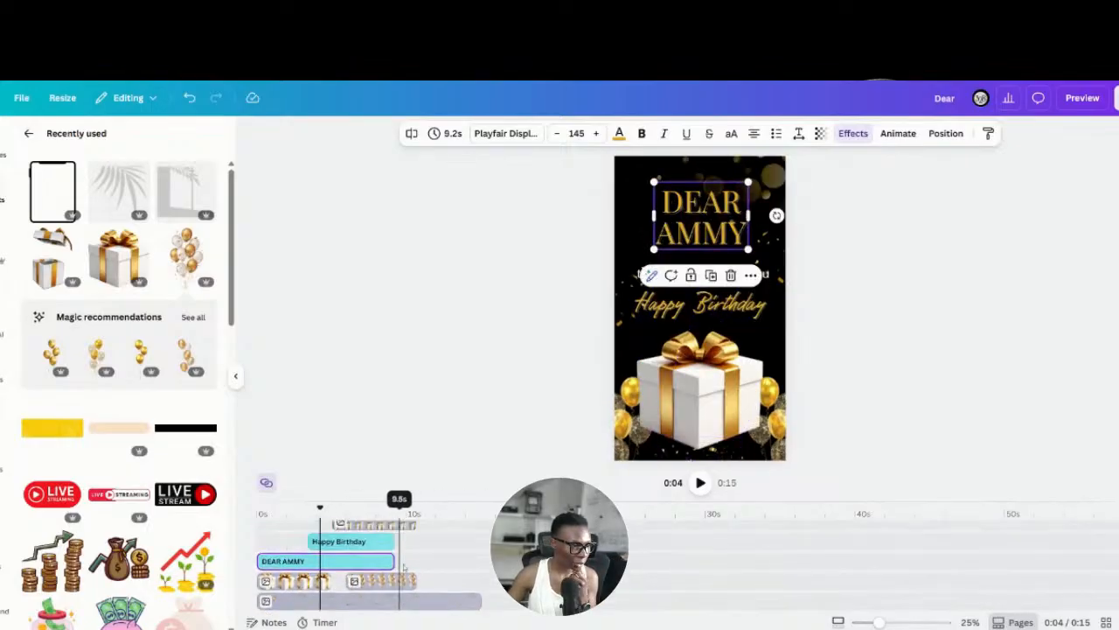
pyautogui.moveTo(388, 593); pyautogui.dragTo(344, 592)
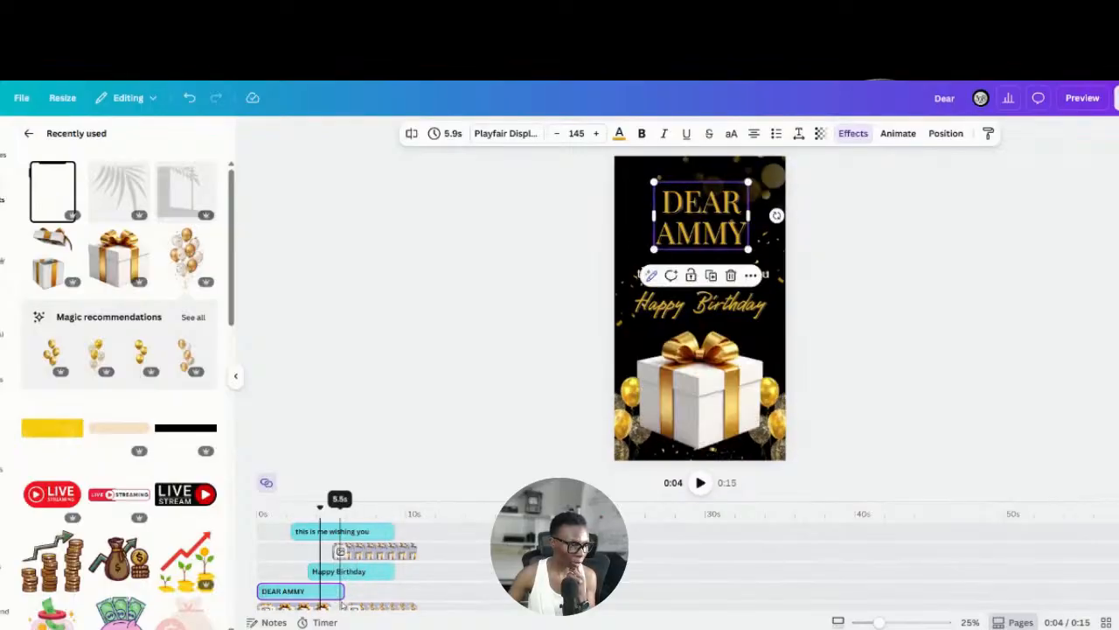
# Step: Trim "Happy Birthday" to end with the "DEAR" name heading and shorten "this is me wishing you" to 3.8 seconds
pyautogui.click(392, 571)
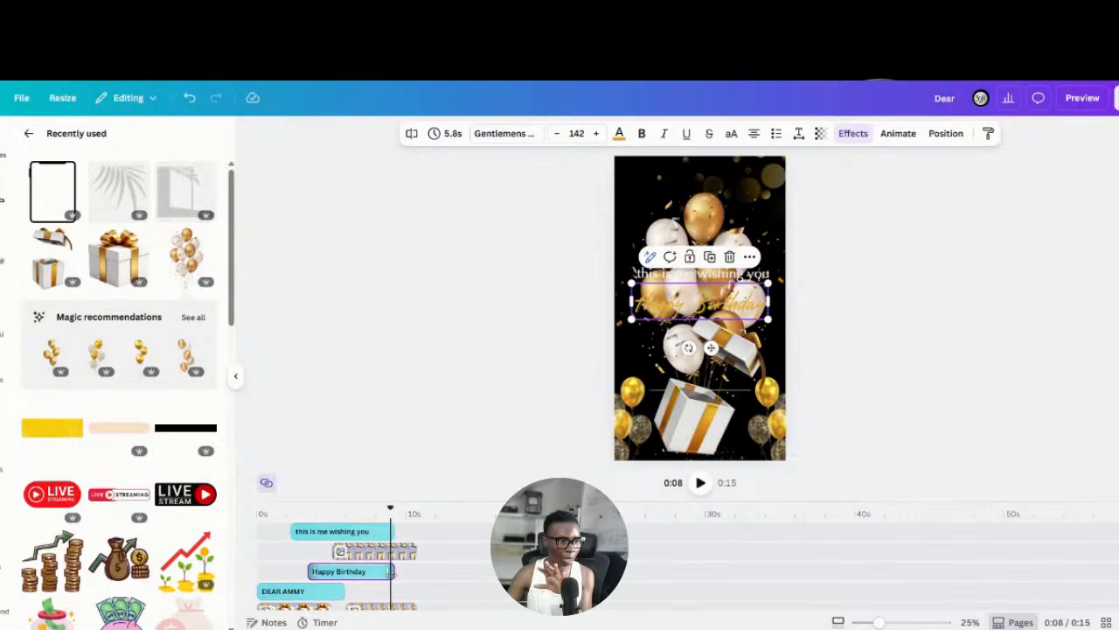
pyautogui.moveTo(394, 571); pyautogui.dragTo(345, 573)
pyautogui.click(385, 530)
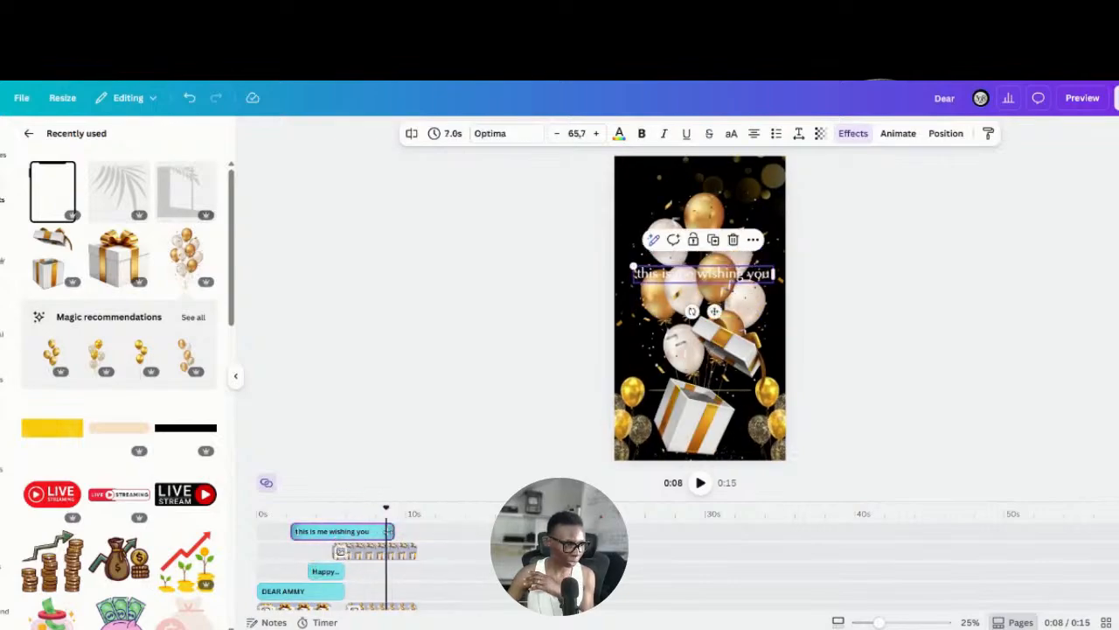
pyautogui.moveTo(391, 530); pyautogui.dragTo(344, 531)
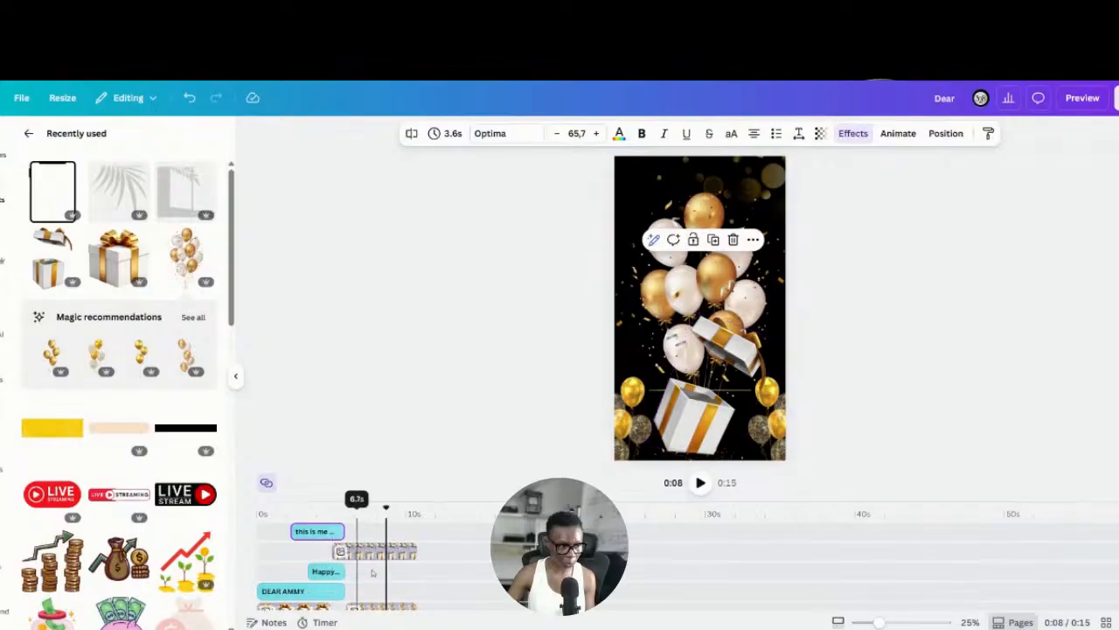
pyautogui.click(306, 533)
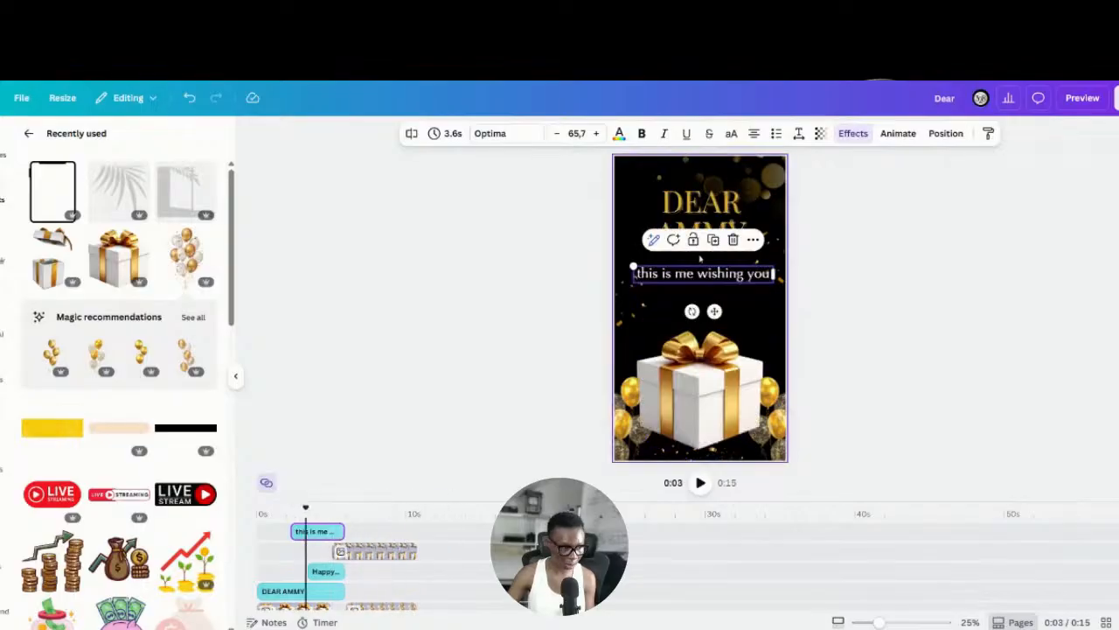
pyautogui.moveTo(345, 531)
pyautogui.mouseDown()
pyautogui.moveTo(430, 531)
pyautogui.moveTo(348, 532)
pyautogui.mouseUp()
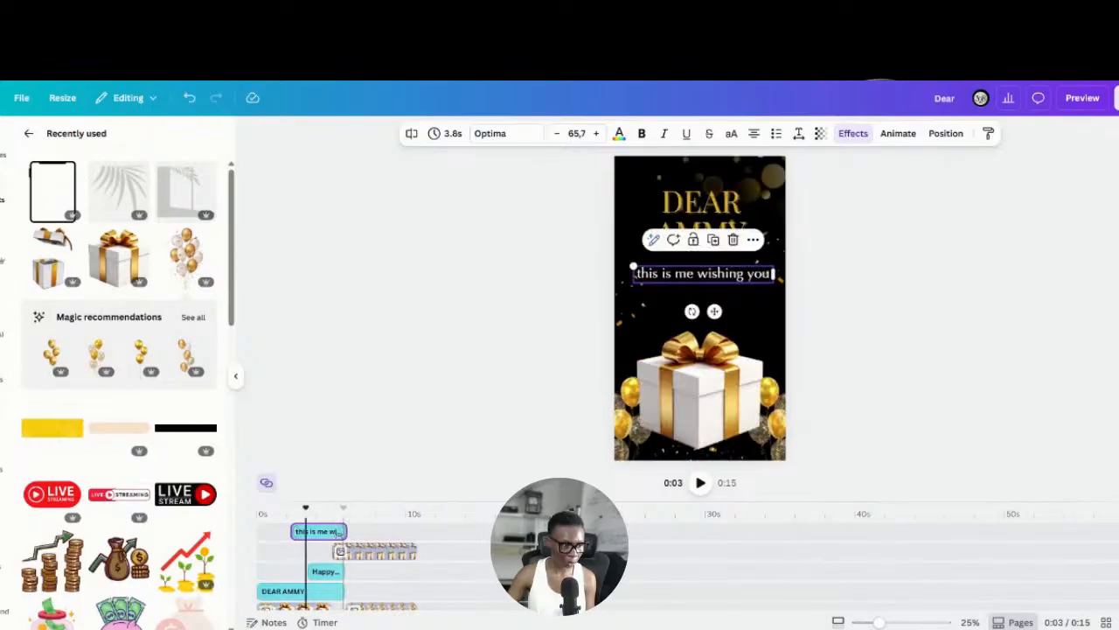
# Step: Move the open gift box and balloons aside at about 8 seconds and delete the thin gold line behind them
pyautogui.click(655, 409)
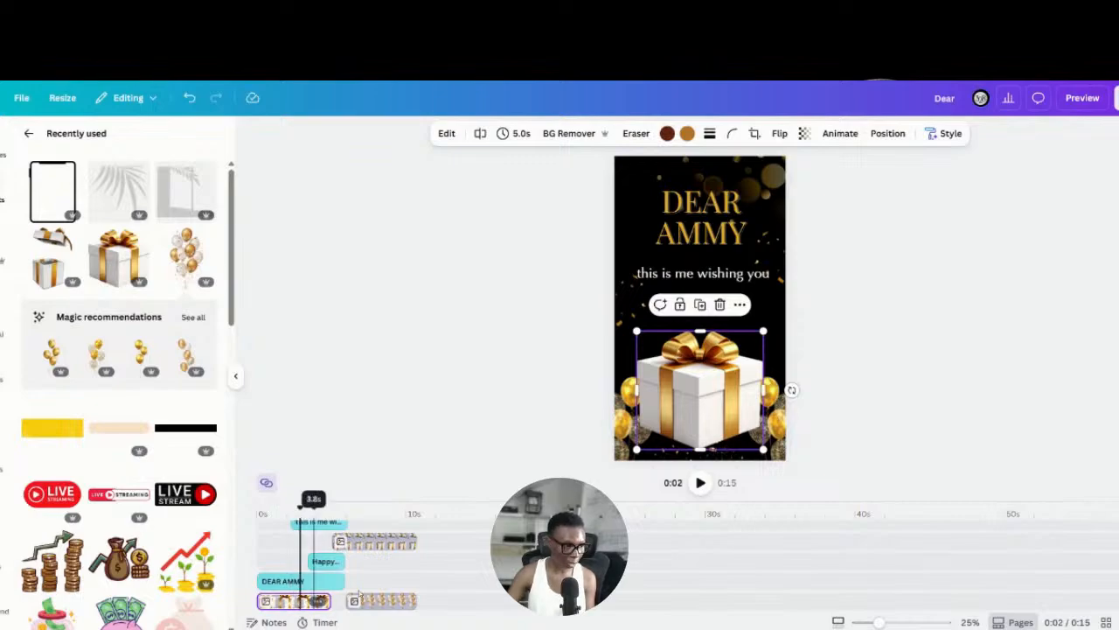
pyautogui.moveTo(313, 512); pyautogui.dragTo(386, 529)
pyautogui.click(387, 531)
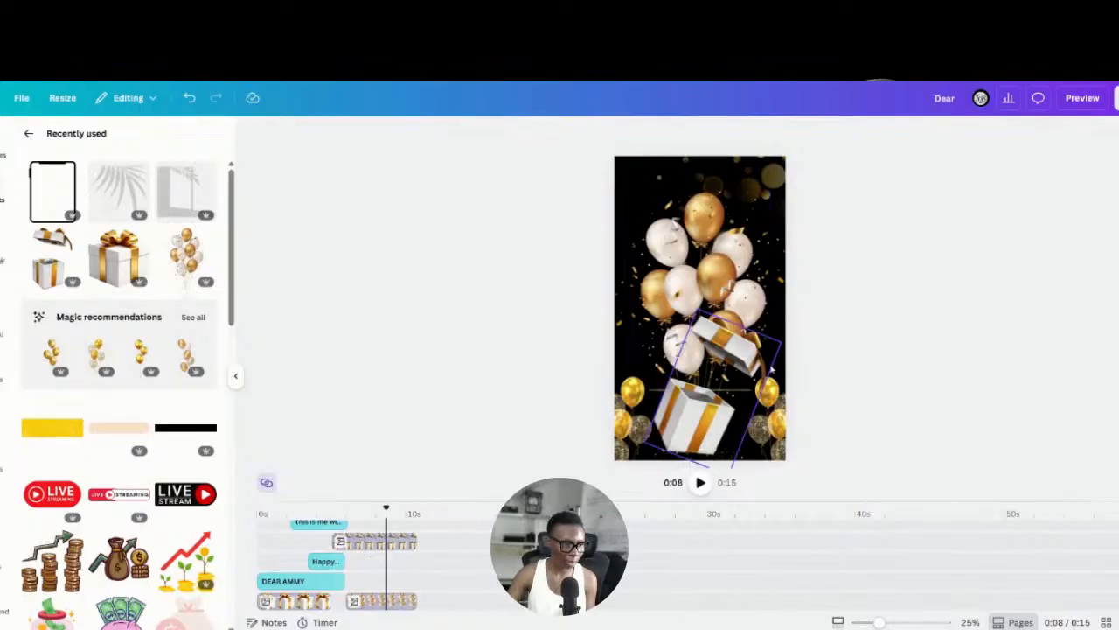
pyautogui.click(741, 398)
pyautogui.moveTo(737, 412); pyautogui.dragTo(776, 339)
pyautogui.click(659, 392)
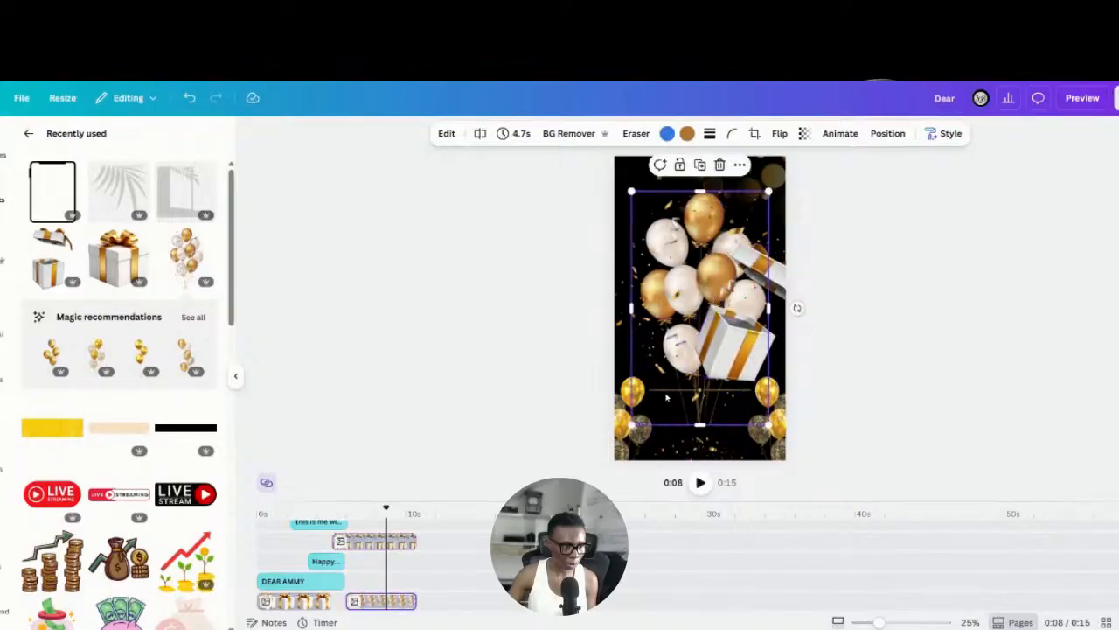
pyautogui.moveTo(669, 404); pyautogui.dragTo(720, 356)
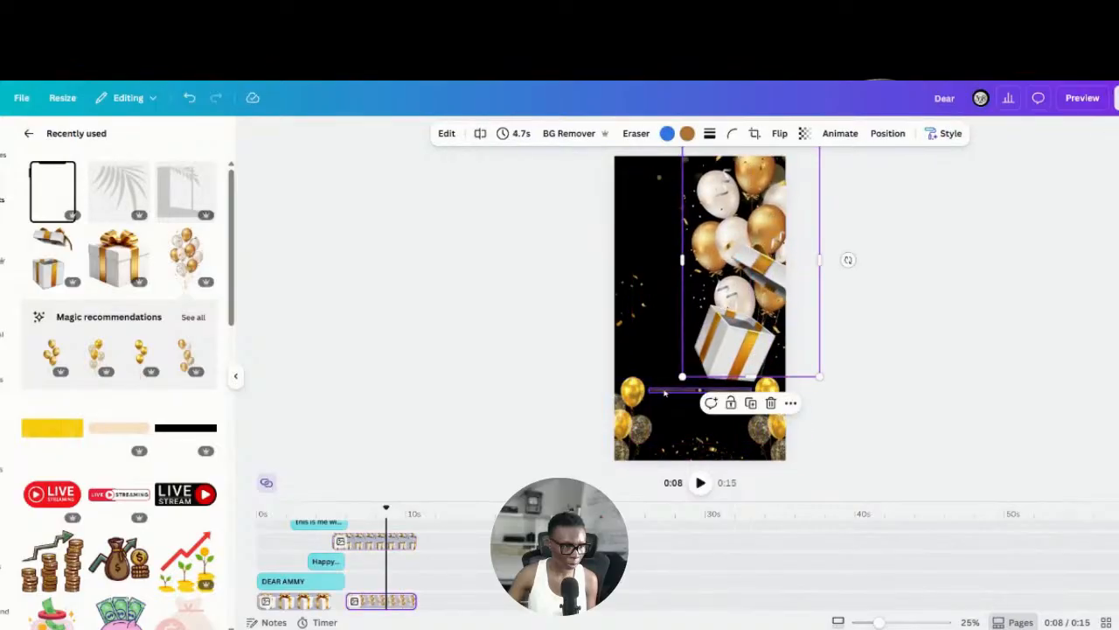
pyautogui.click(722, 390)
pyautogui.click(719, 363)
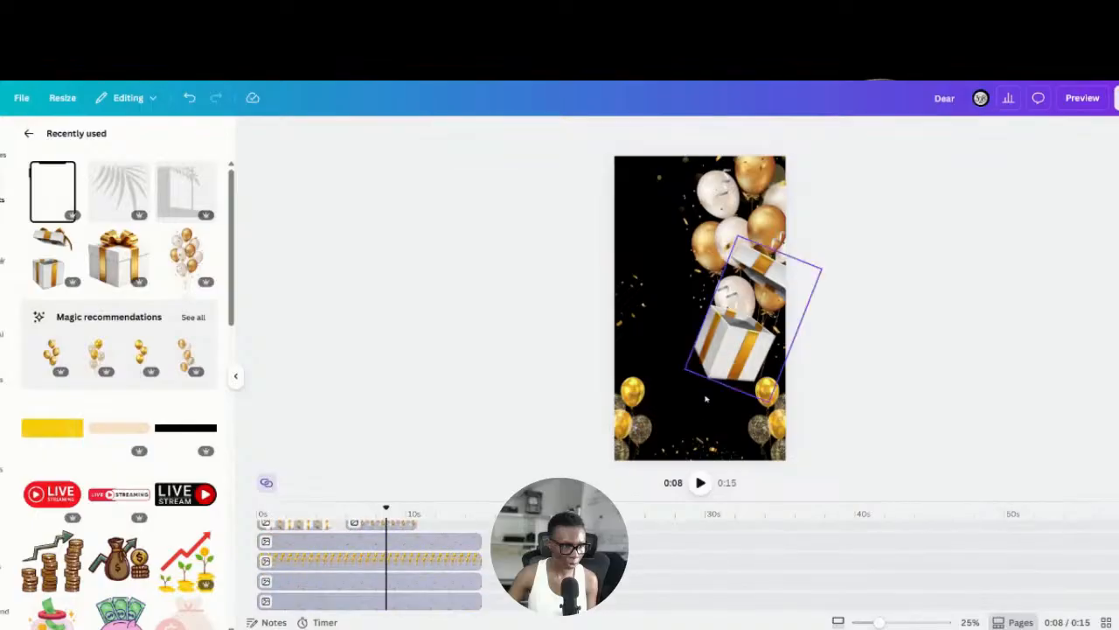
# Step: Move the open gift box and the balloon bunch back to the middle of the card, with the box below the balloons
pyautogui.moveTo(724, 361); pyautogui.dragTo(676, 402)
pyautogui.moveTo(753, 286); pyautogui.dragTo(709, 311)
pyautogui.click(677, 419)
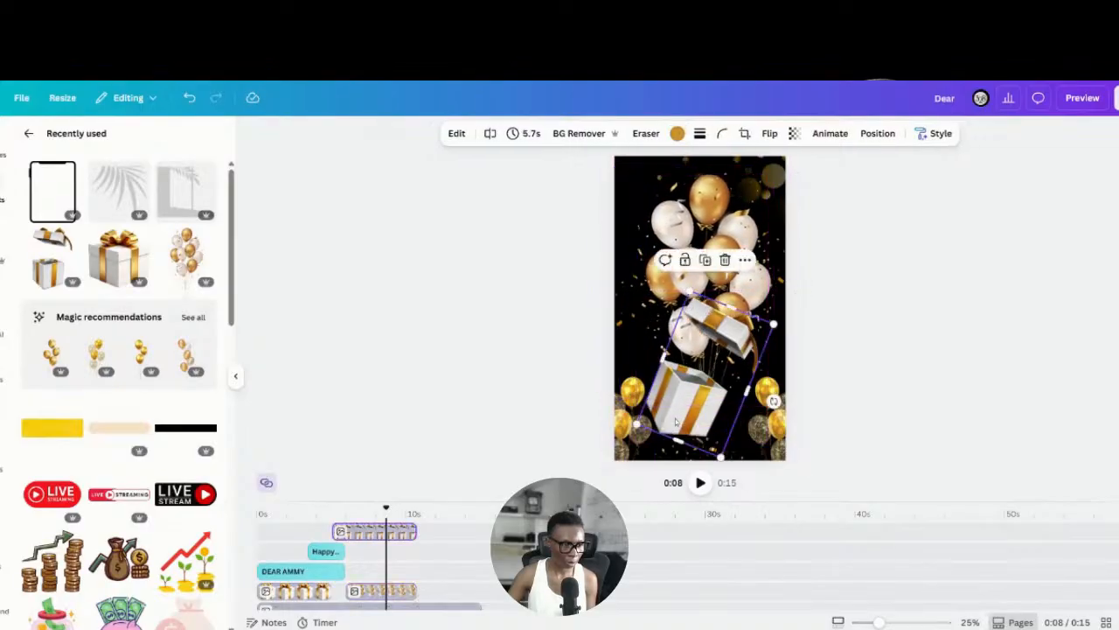
pyautogui.moveTo(669, 416); pyautogui.dragTo(681, 417)
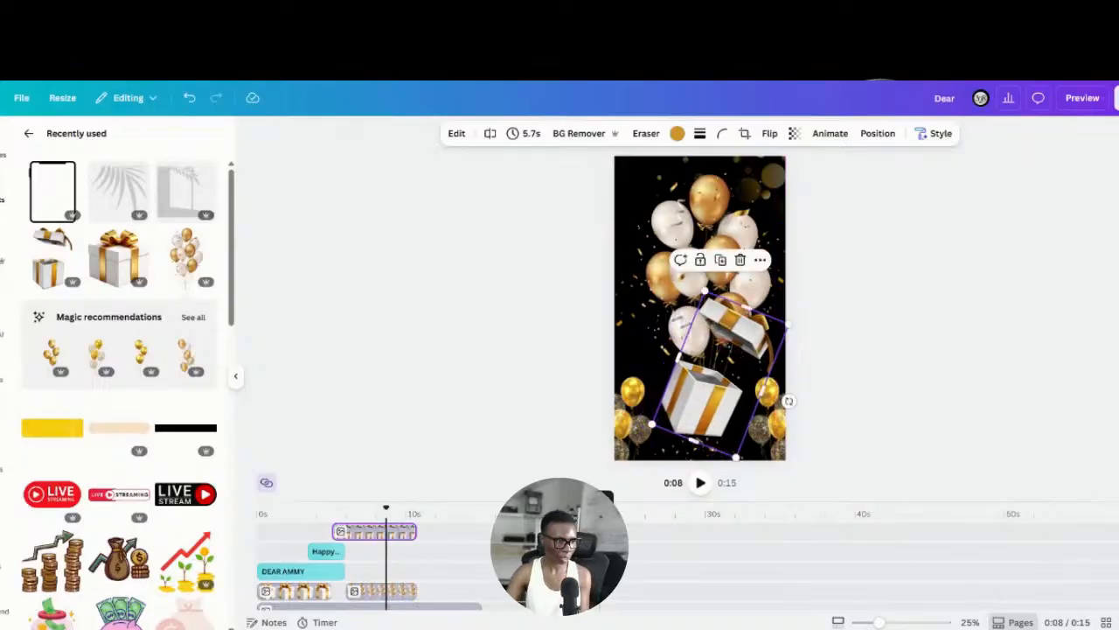
# Step: Play the card from the beginning to check when each text appears
pyautogui.scroll(-2, 369, 565)
pyautogui.scroll(3, 369, 565)
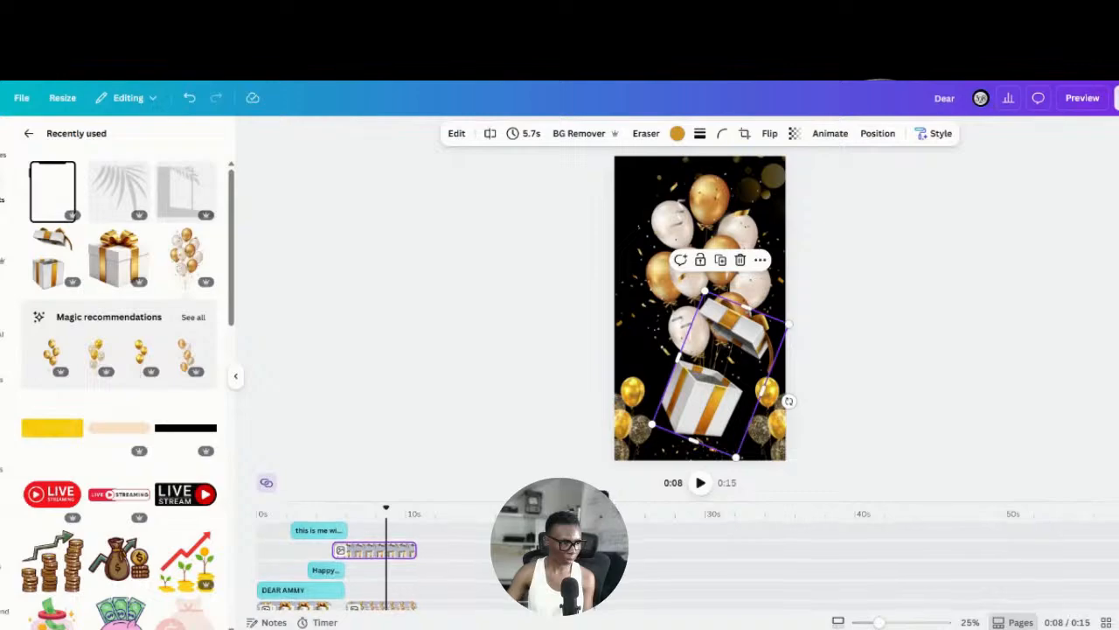
pyautogui.scroll(-3, 372, 565)
pyautogui.scroll(3, 371, 565)
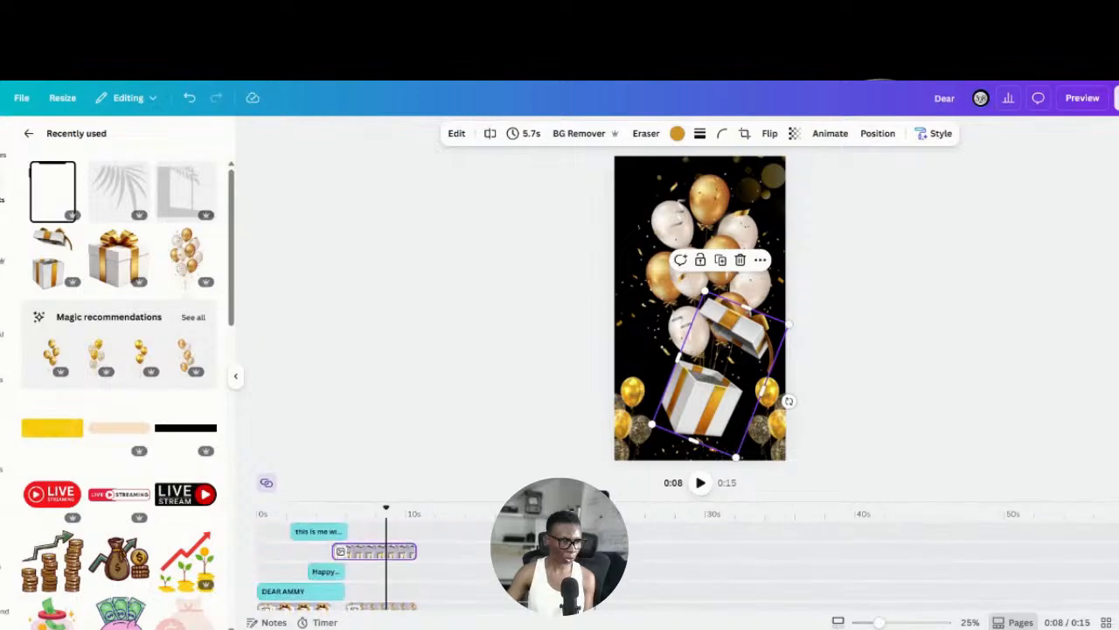
pyautogui.click(261, 515)
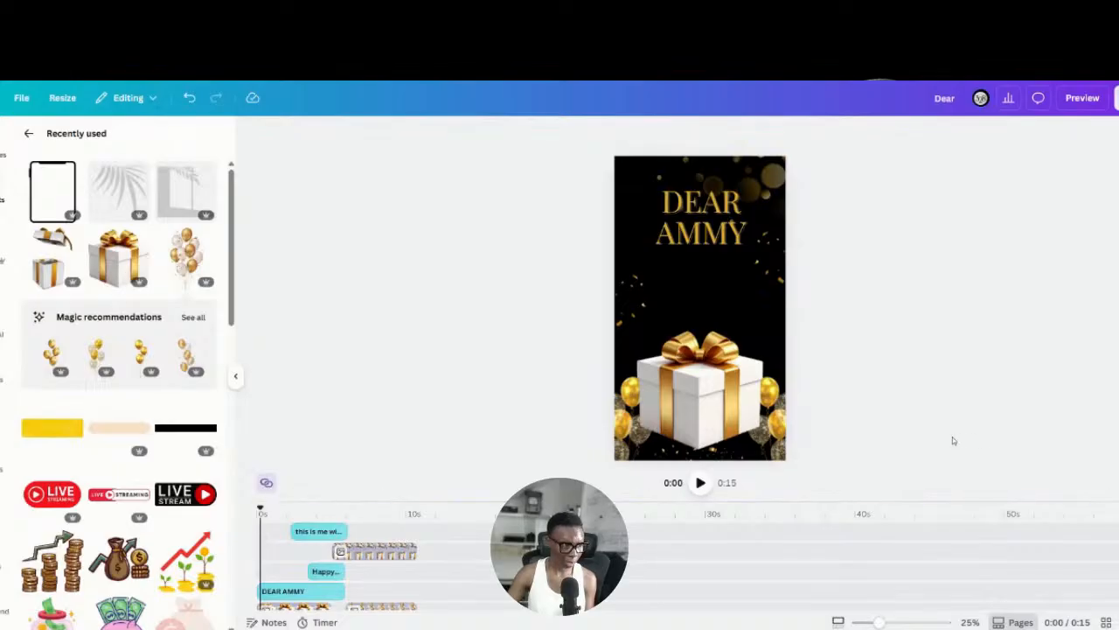
pyautogui.click(700, 483)
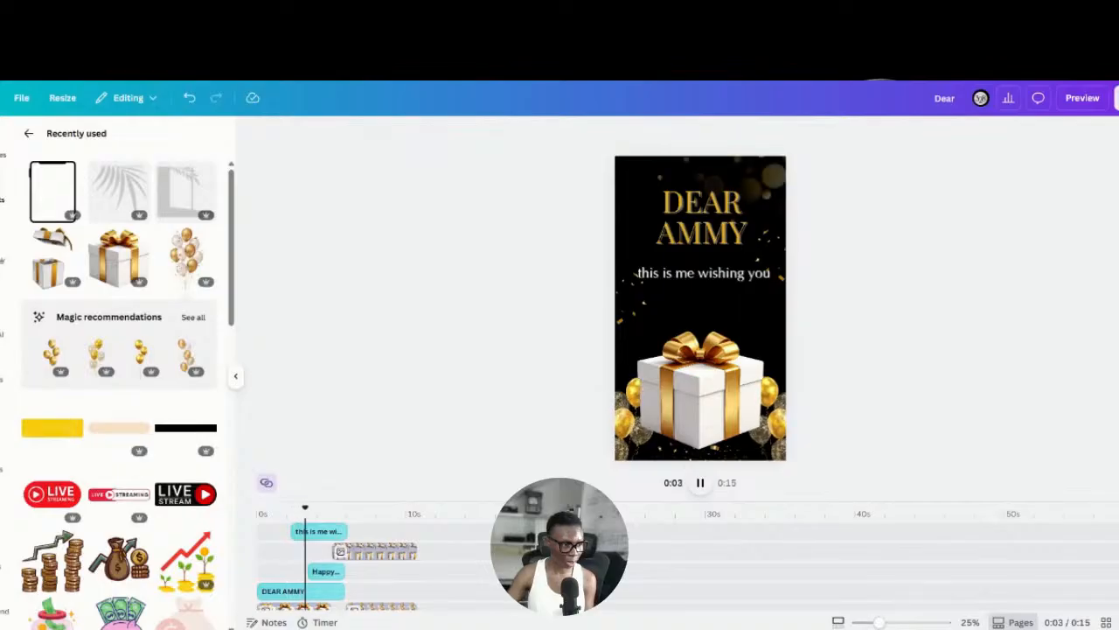
pyautogui.click(309, 591)
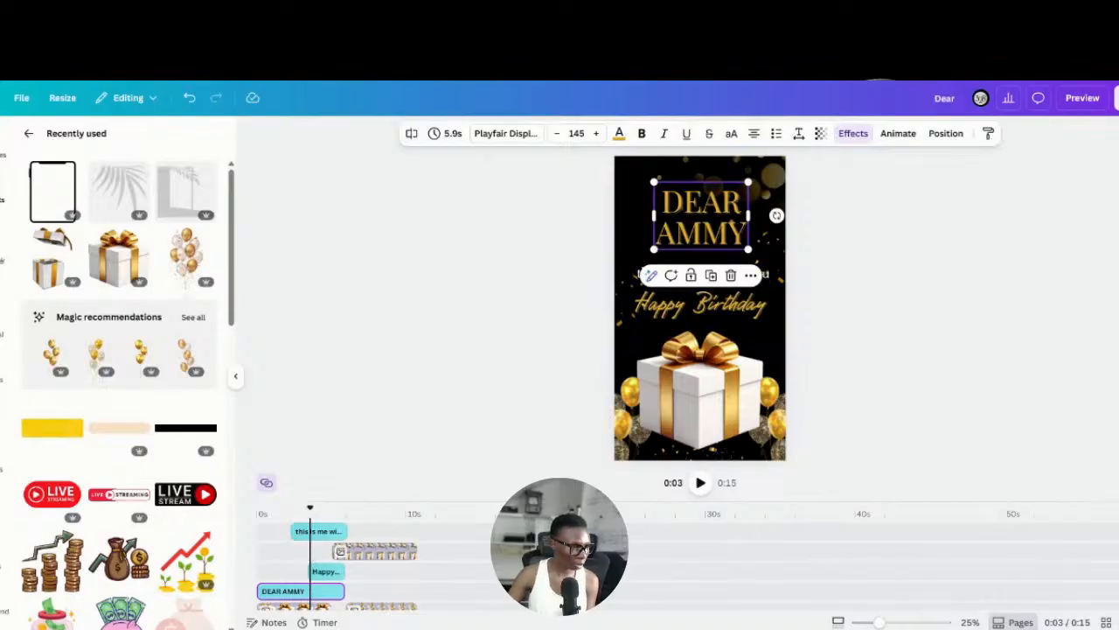
pyautogui.moveTo(310, 513); pyautogui.dragTo(256, 514)
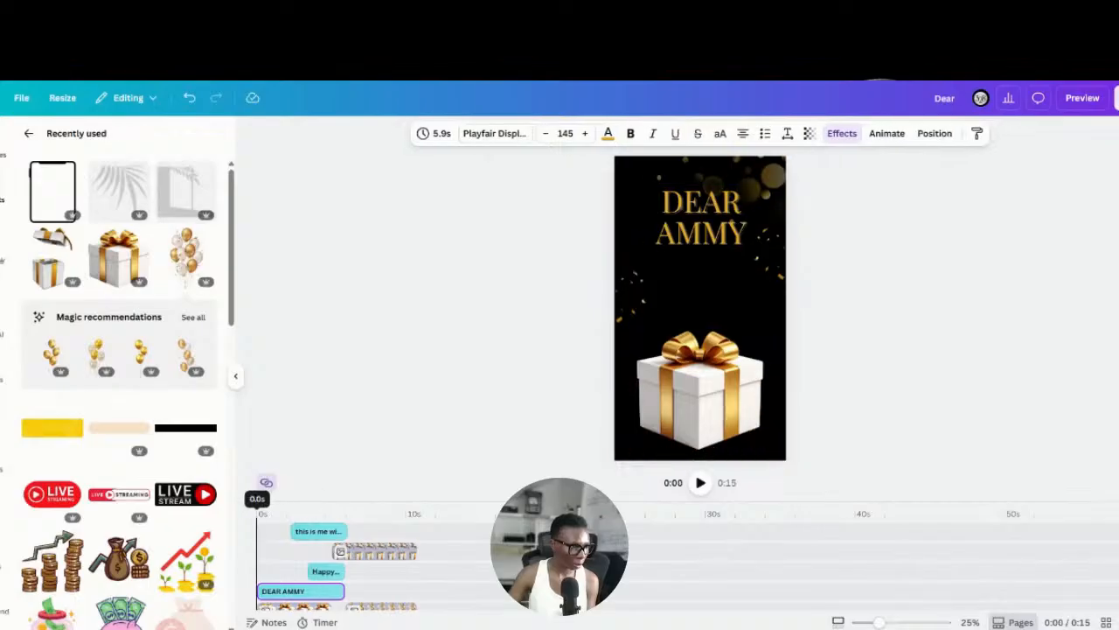
pyautogui.click(701, 483)
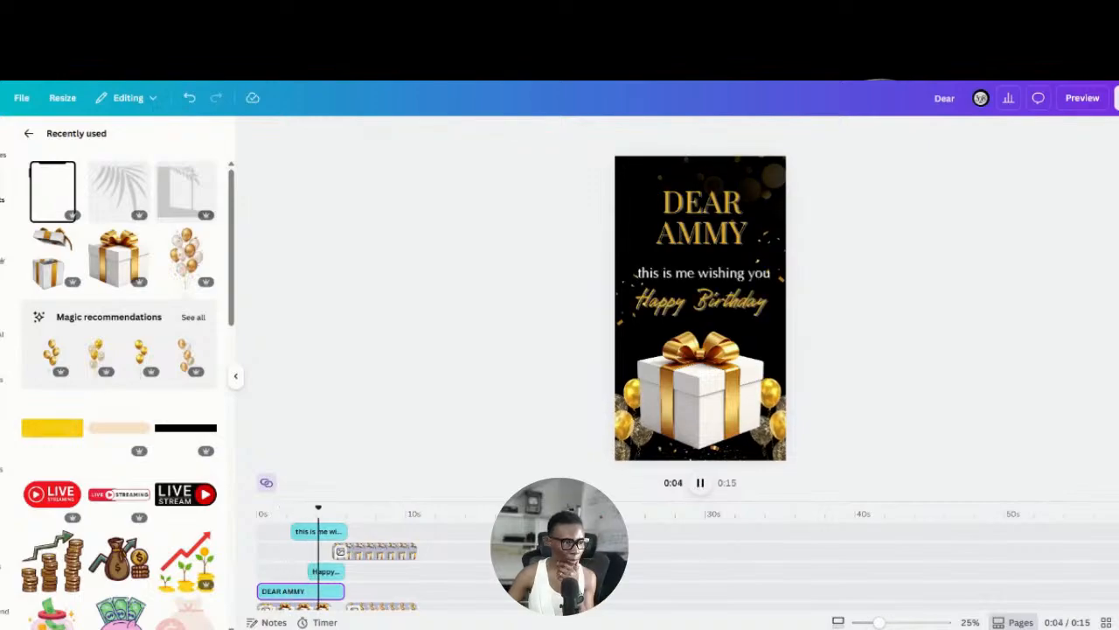
# Step: Delay the start of "Happy Birthday" so it lasts 2.1 seconds, and check the timing by playing from the beginning
pyautogui.click(324, 572)
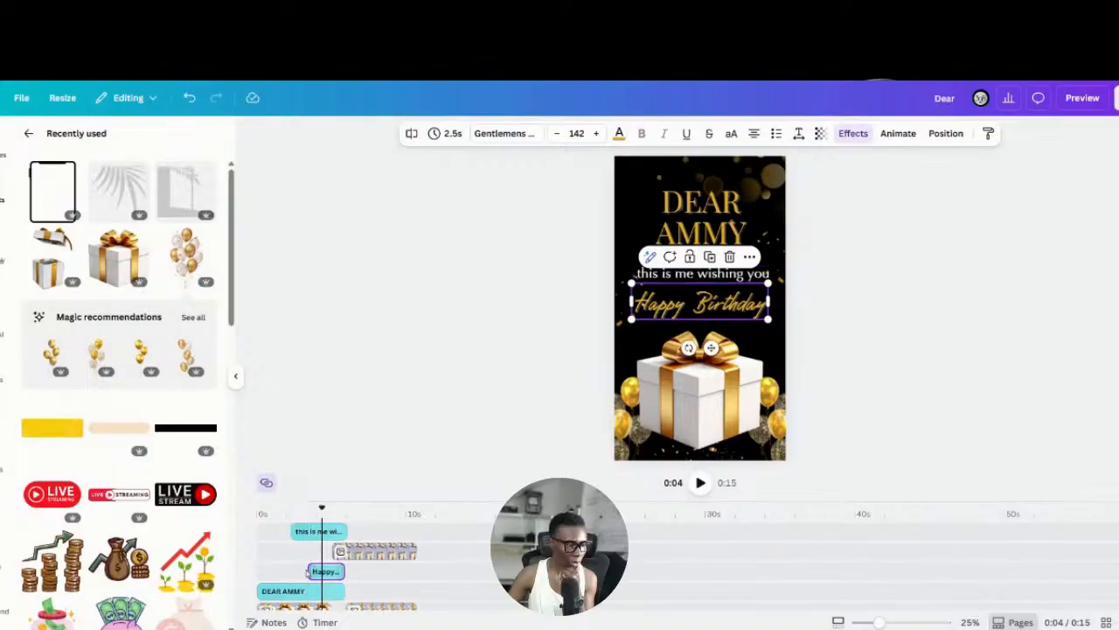
pyautogui.moveTo(309, 571); pyautogui.dragTo(313, 571)
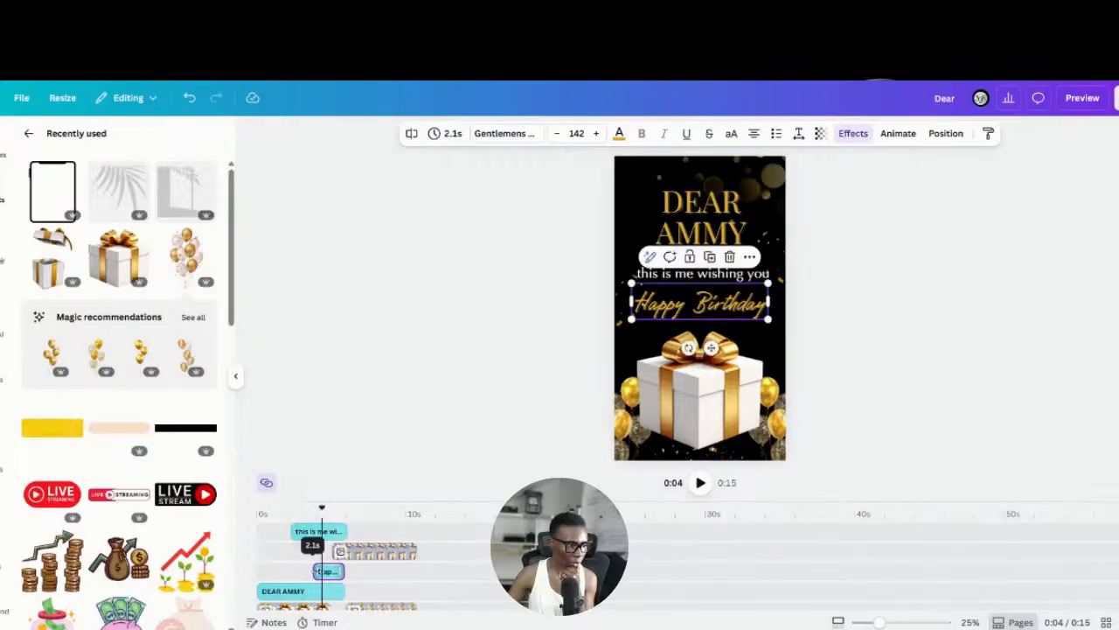
pyautogui.click(259, 509)
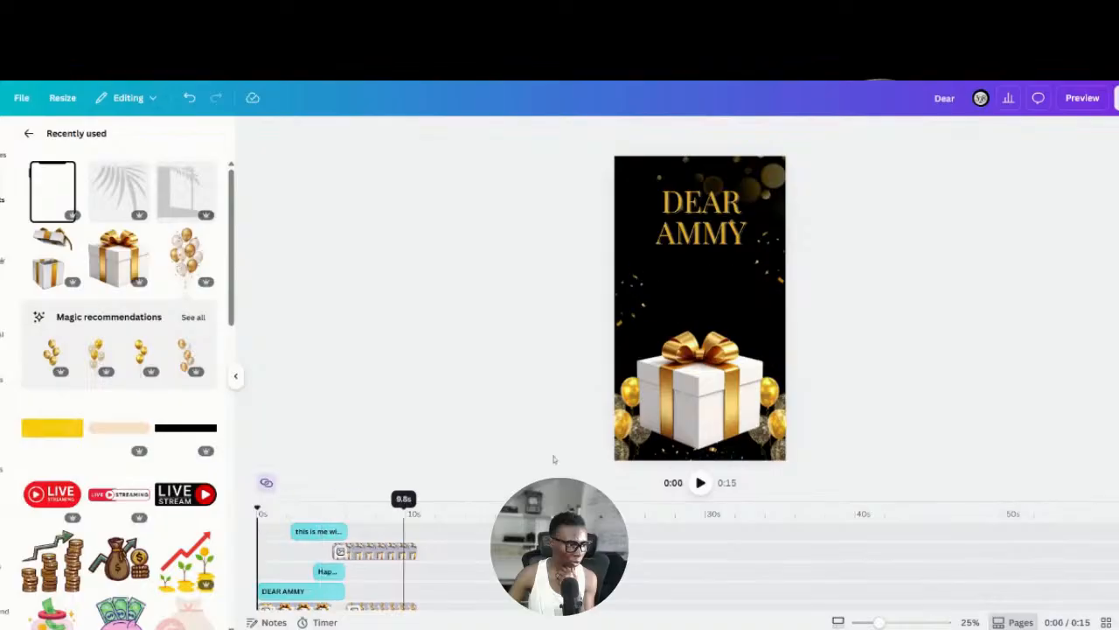
pyautogui.click(702, 483)
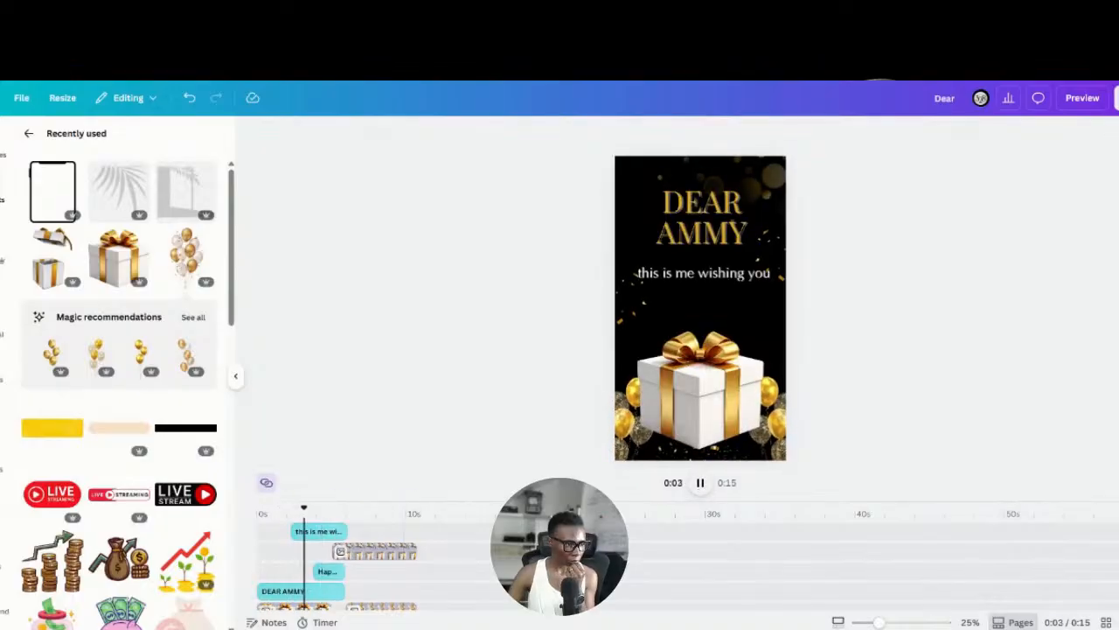
pyautogui.click(341, 590)
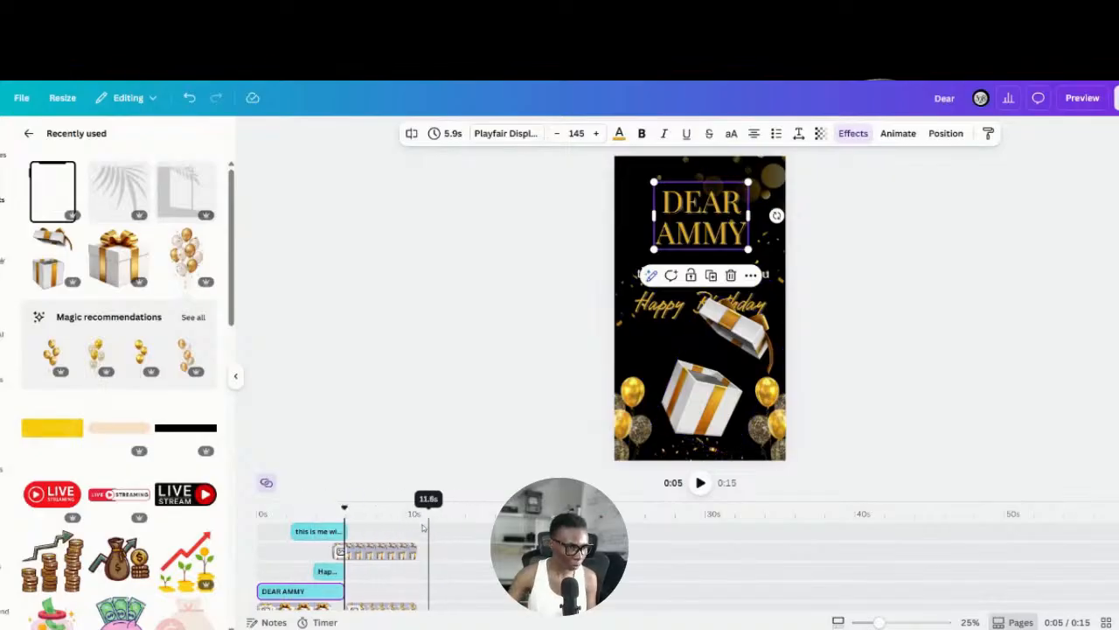
# Step: Trim the start of the open gift box to a 4.6-second duration and extend the closed gift box to 5.9 seconds
pyautogui.click(380, 552)
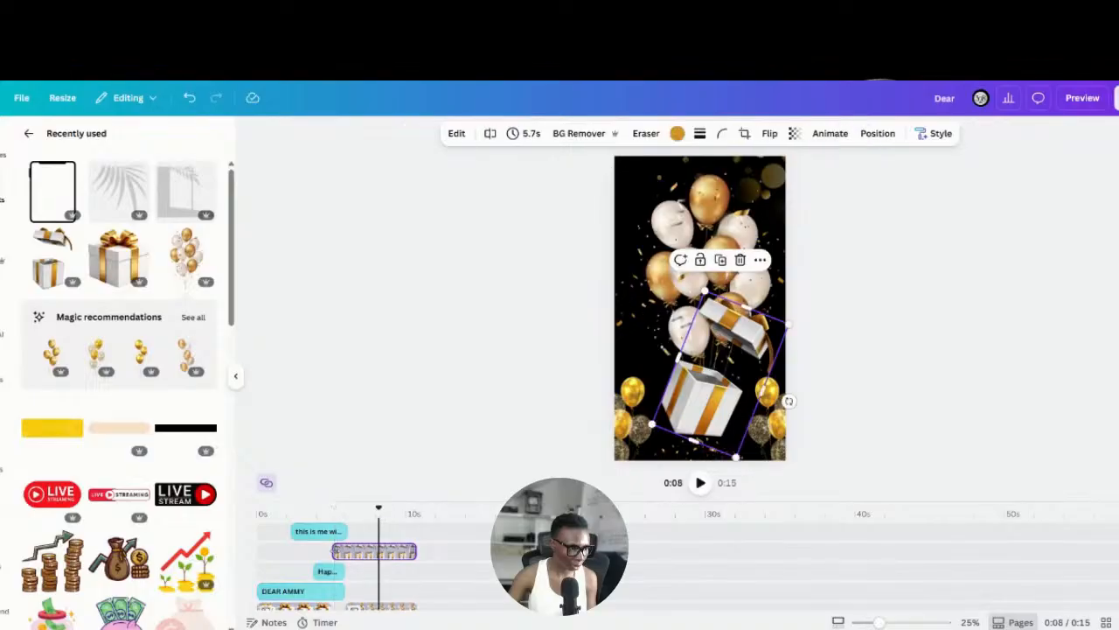
pyautogui.moveTo(333, 551); pyautogui.dragTo(349, 551)
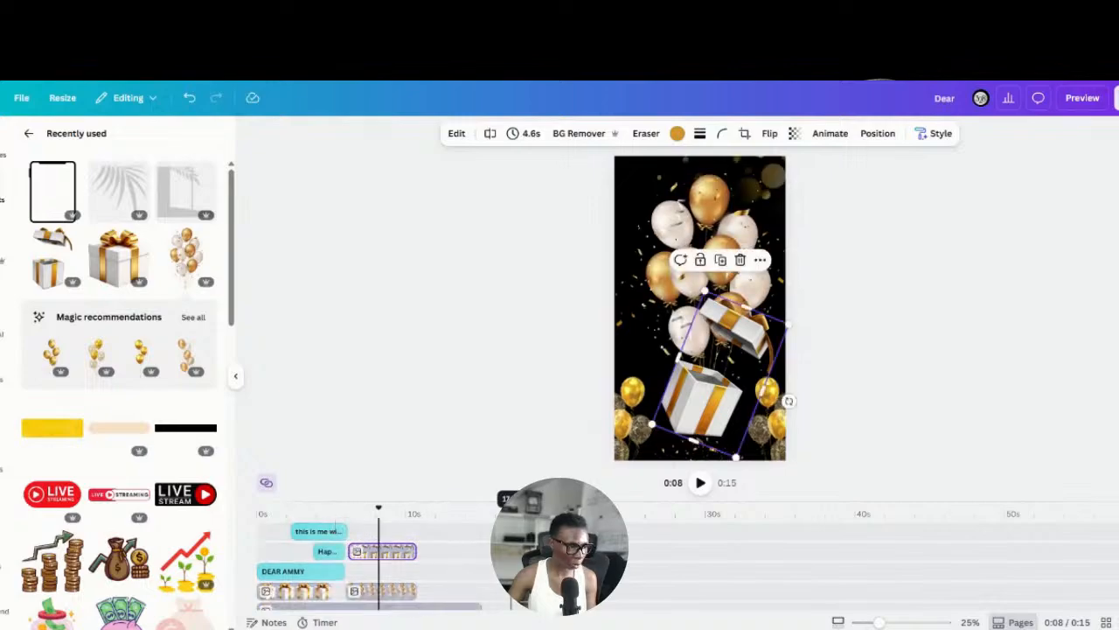
pyautogui.scroll(-2, 376, 560)
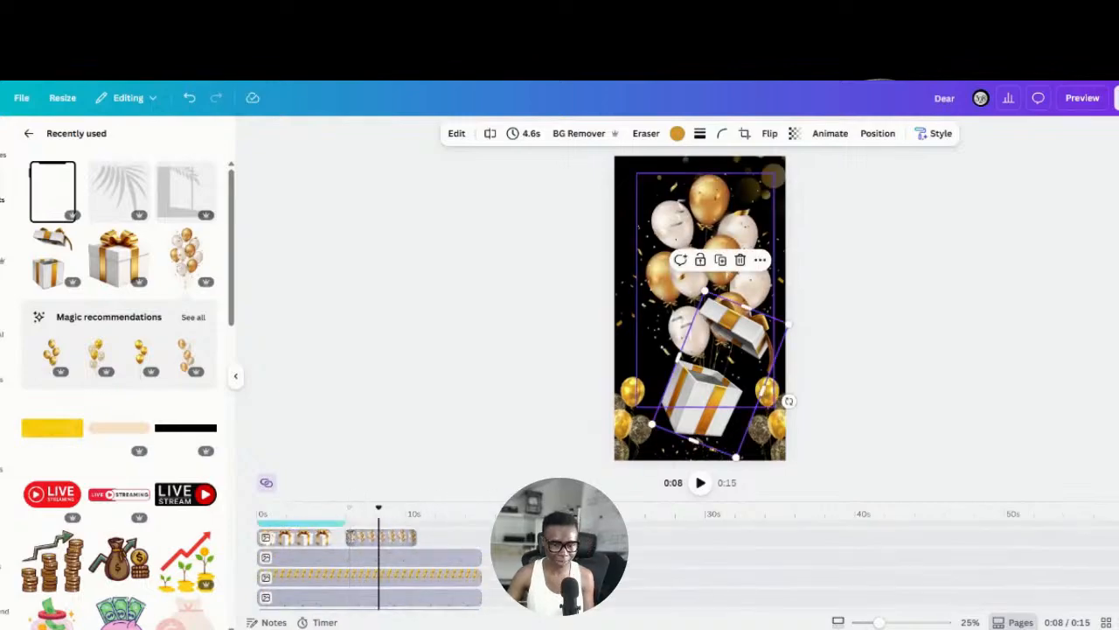
pyautogui.scroll(2, 372, 549)
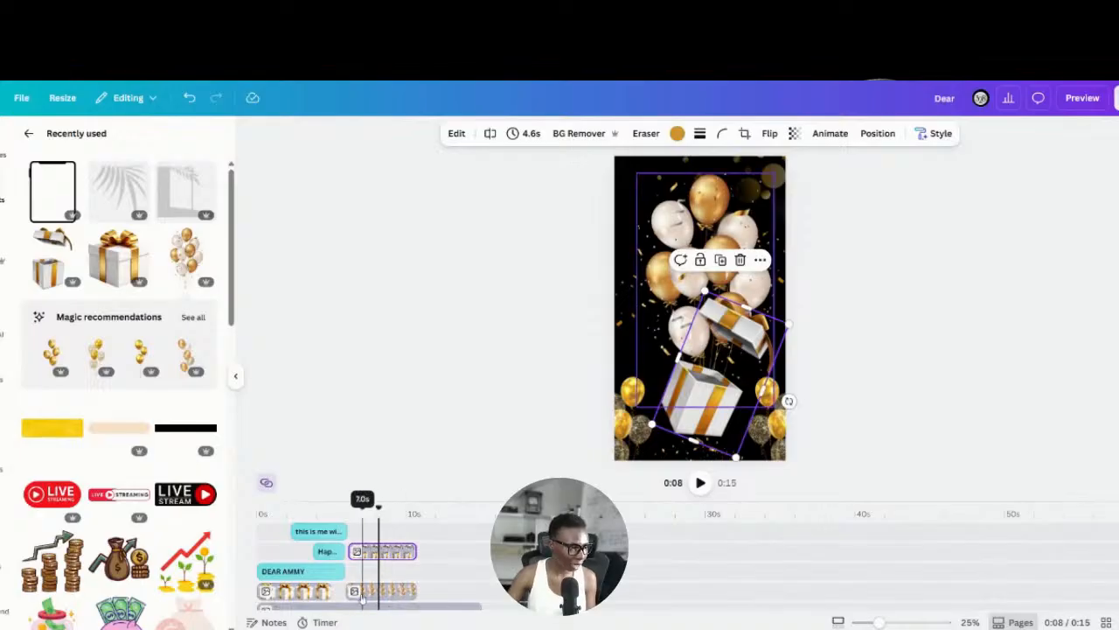
pyautogui.scroll(-2, 366, 573)
pyautogui.scroll(2, 366, 575)
pyautogui.click(332, 595)
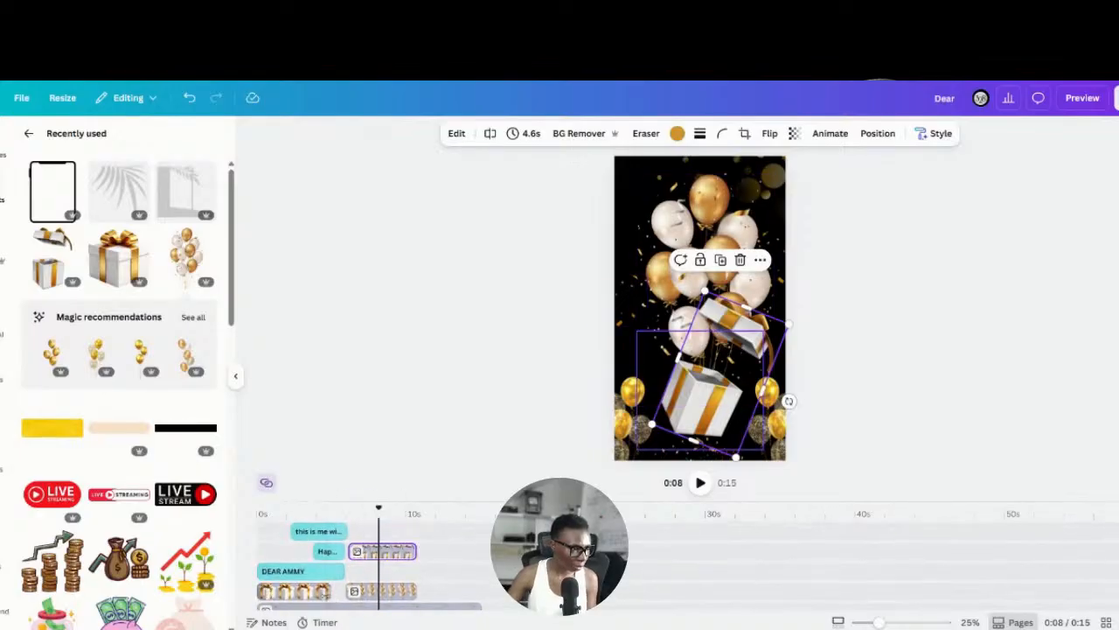
pyautogui.moveTo(330, 593); pyautogui.dragTo(345, 591)
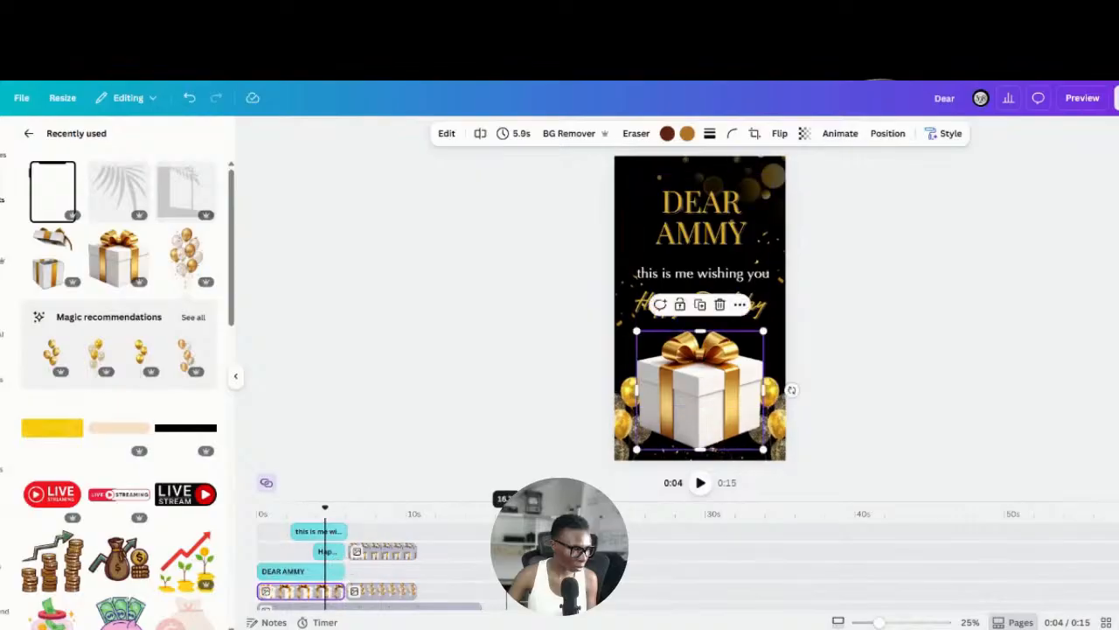
pyautogui.scroll(-2, 490, 551)
pyautogui.scroll(2, 367, 560)
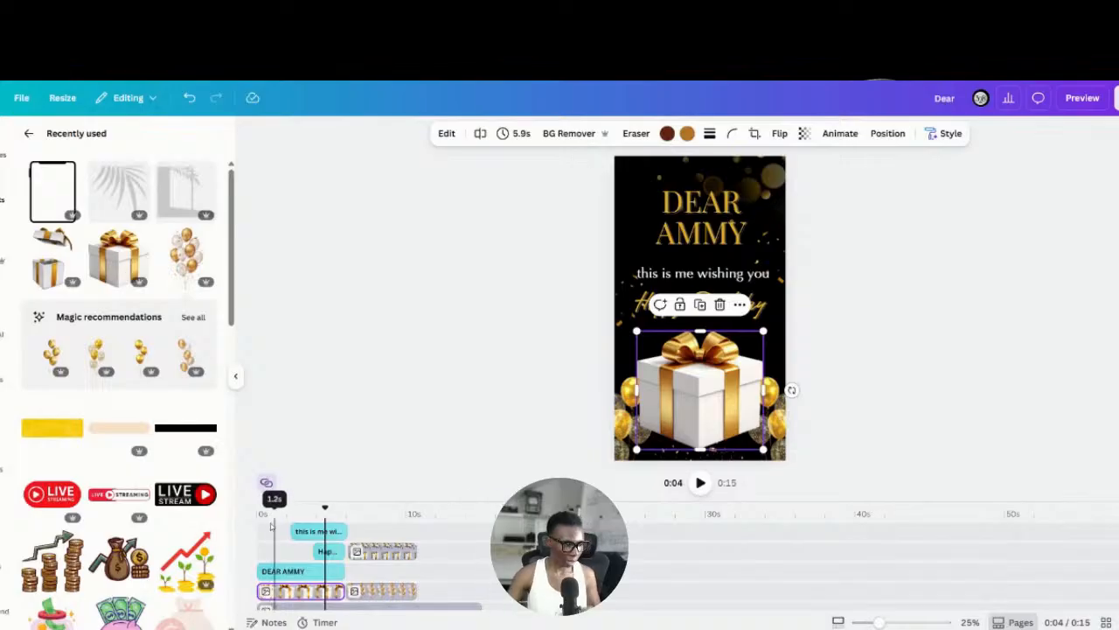
# Step: Play the card from the beginning to check the switch from the closed to the open gift box
pyautogui.click(265, 530)
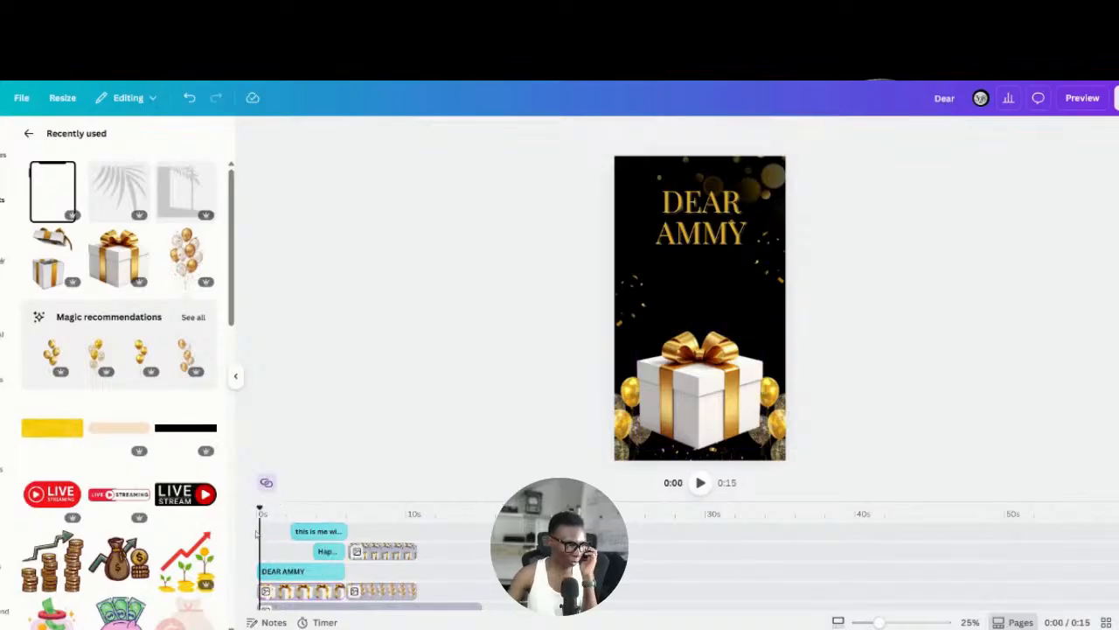
pyautogui.click(700, 486)
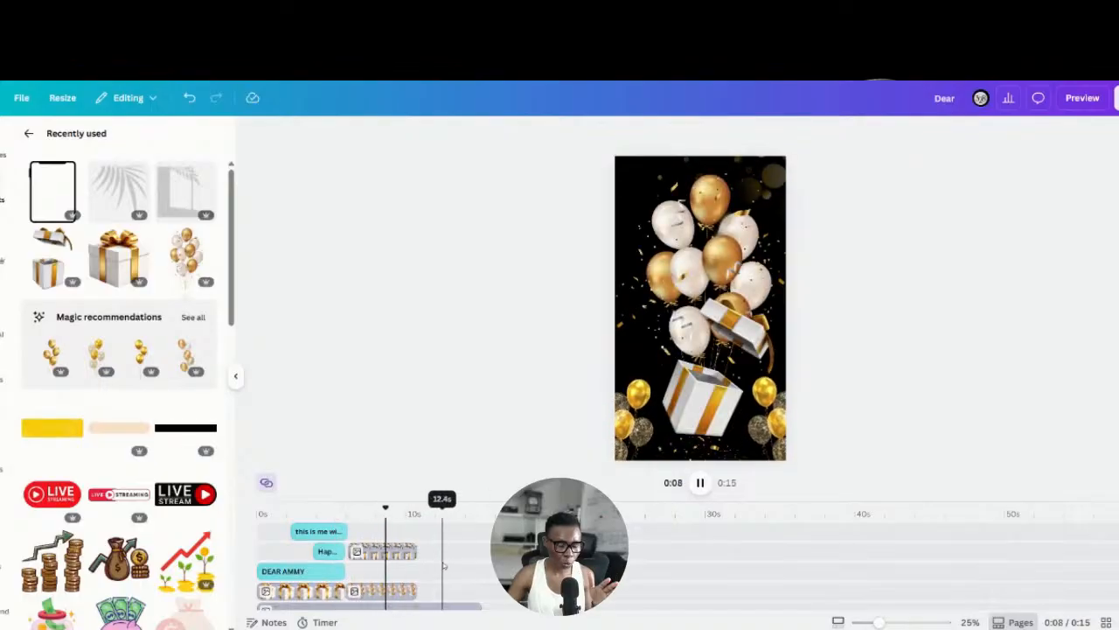
pyautogui.click(398, 570)
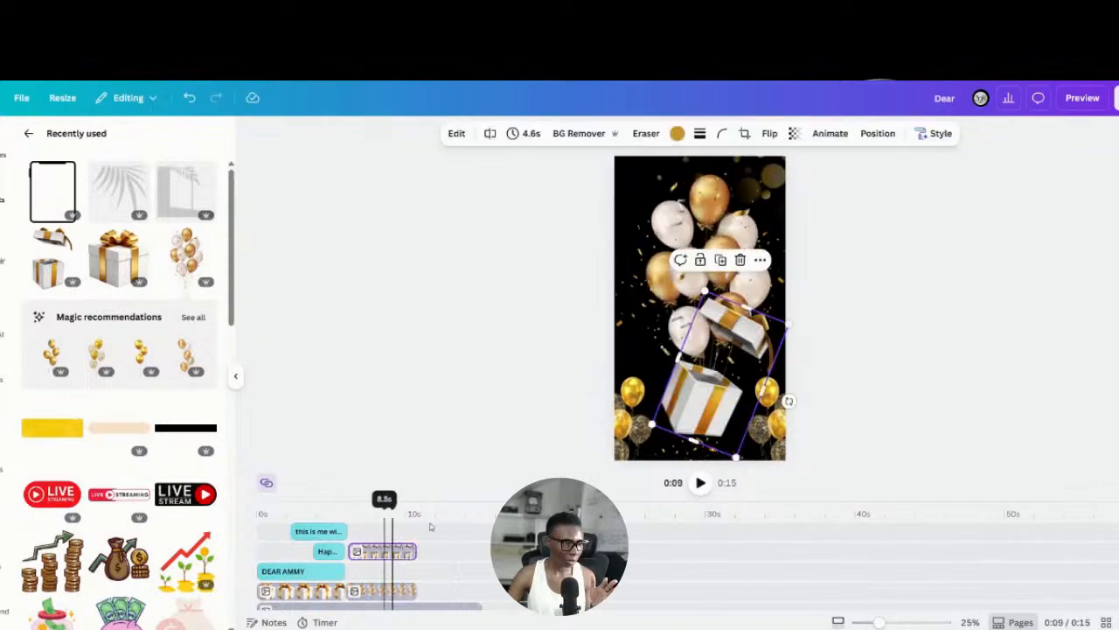
# Step: Enlarge the balloon bunch slightly and shift it up to the top edge of the card
pyautogui.click(704, 232)
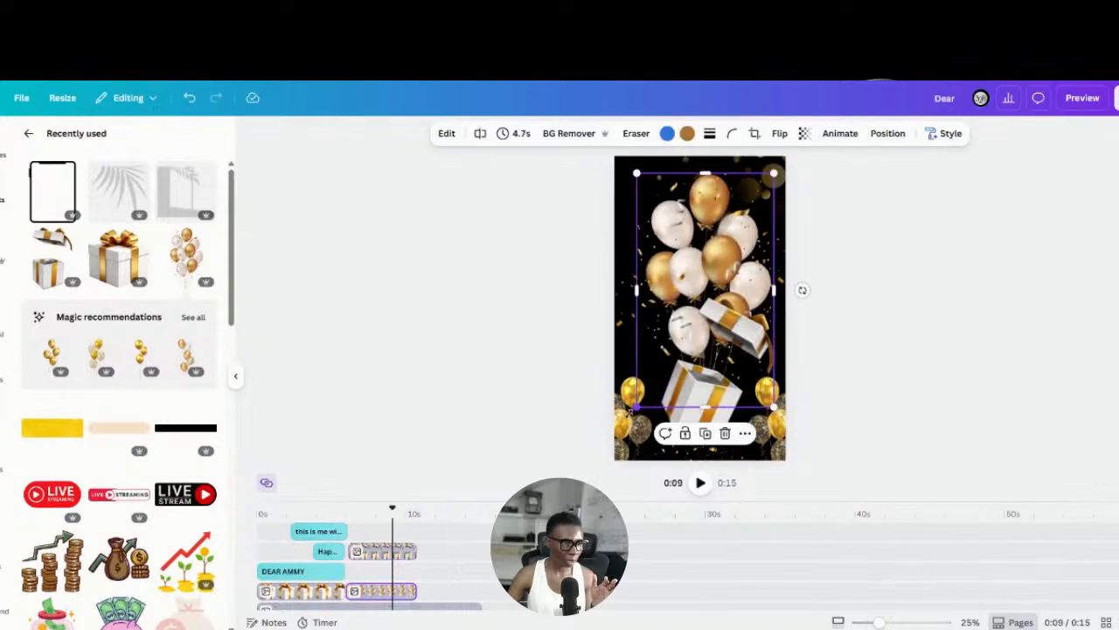
pyautogui.moveTo(629, 412); pyautogui.dragTo(620, 429)
pyautogui.moveTo(698, 276); pyautogui.dragTo(697, 259)
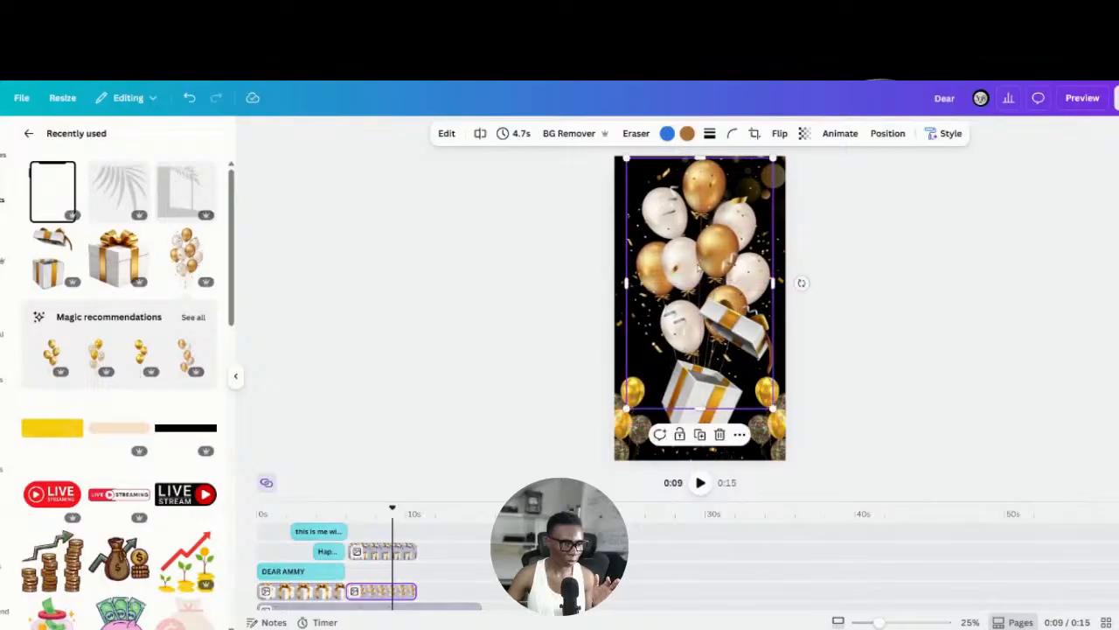
# Step: Enlarge the open gift box and reposition it beneath the balloons near the card's bottom edge
pyautogui.click(706, 404)
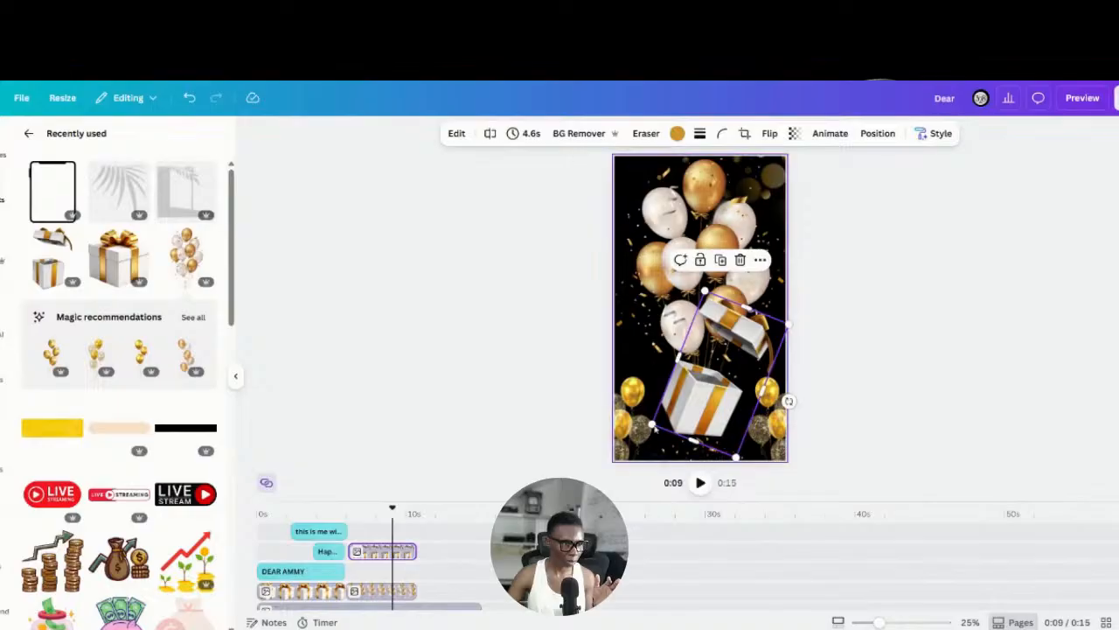
pyautogui.moveTo(662, 433); pyautogui.dragTo(632, 438)
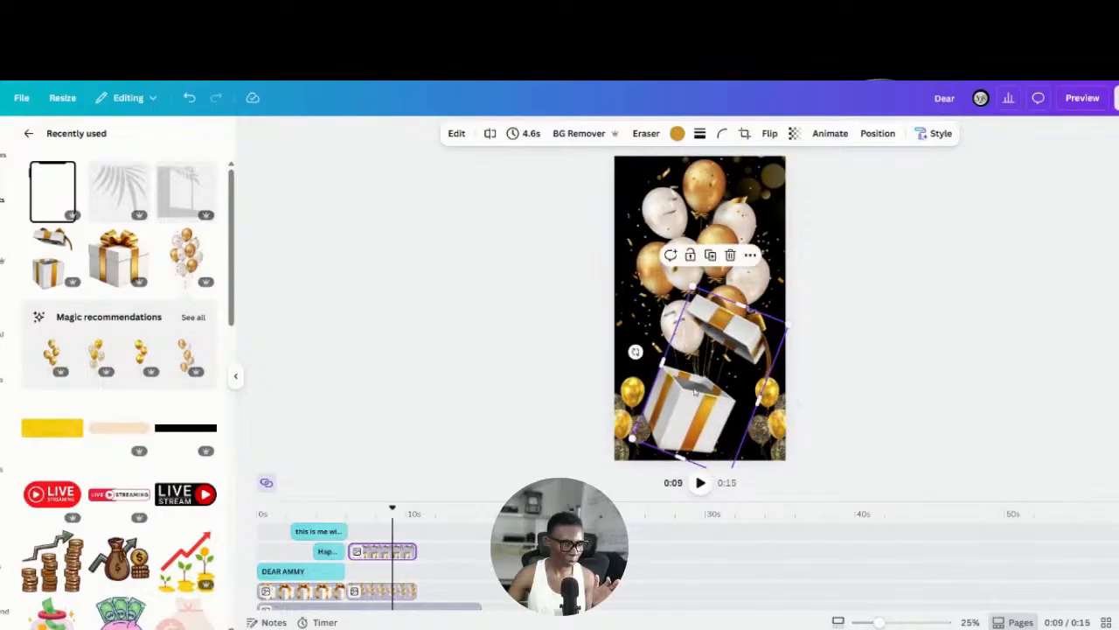
pyautogui.moveTo(695, 394); pyautogui.dragTo(700, 388)
pyautogui.click(949, 390)
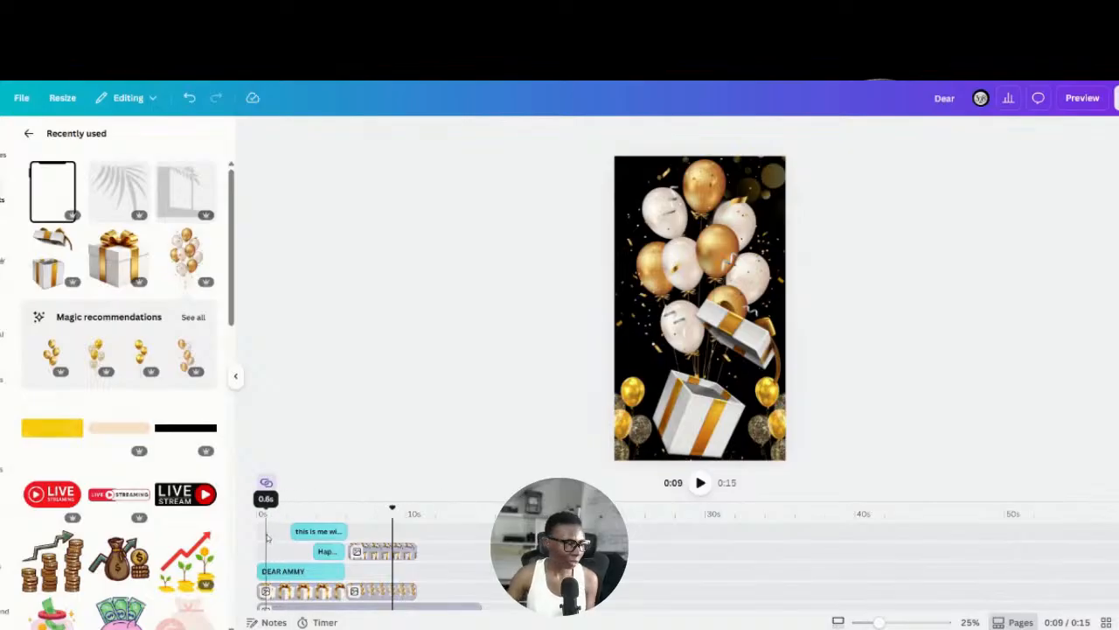
pyautogui.click(394, 555)
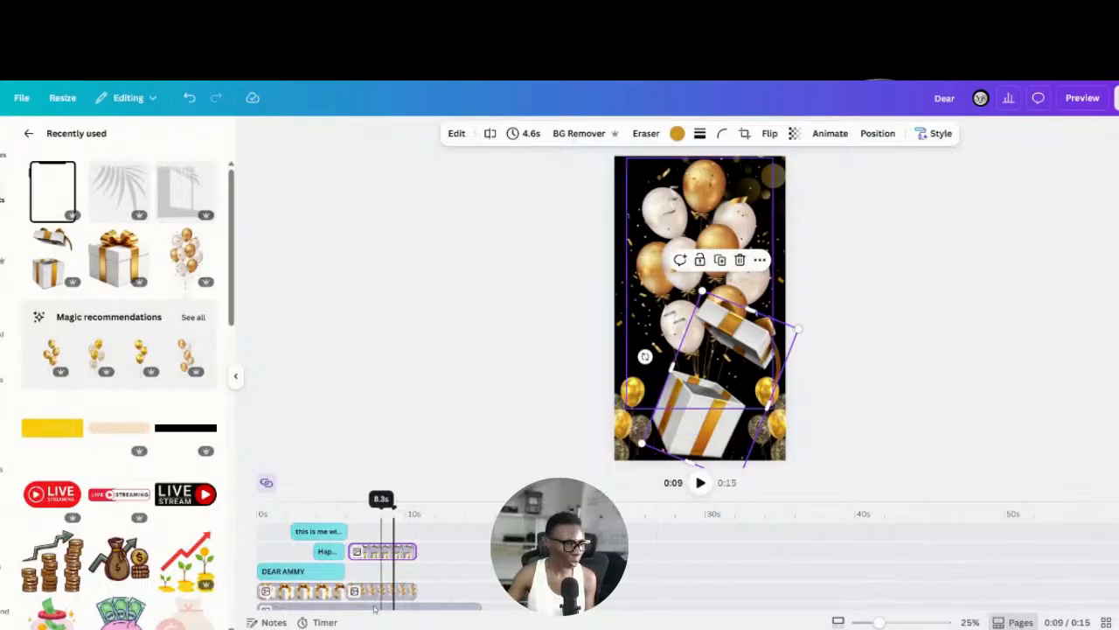
# Step: Try a custom animation with a looping freehand motion path on the greeting heading, and undo it
pyautogui.click(316, 591)
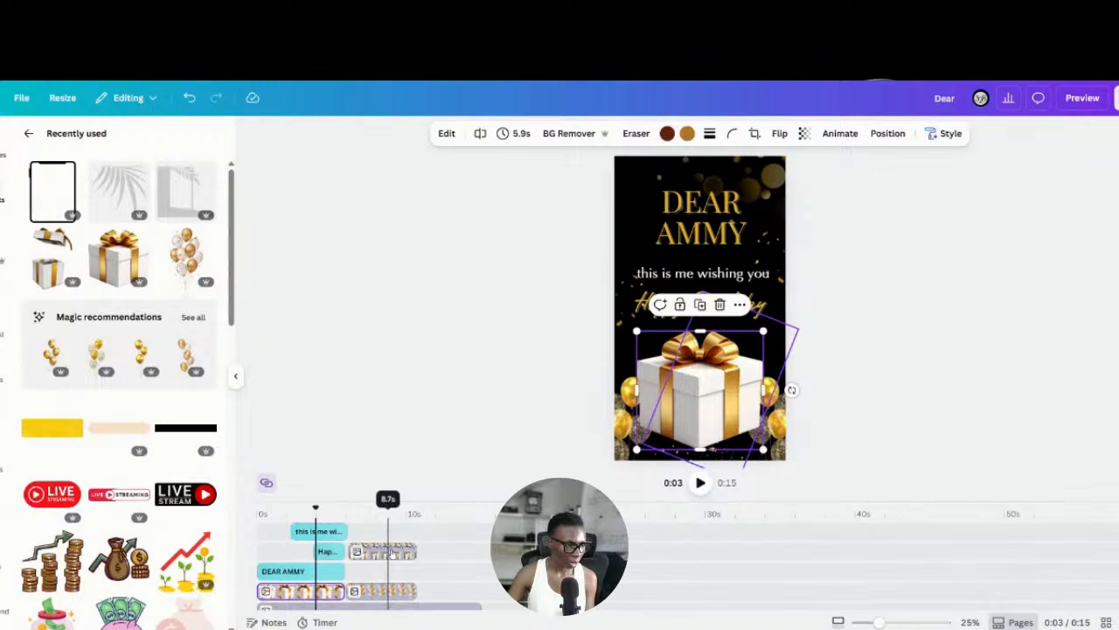
pyautogui.click(386, 551)
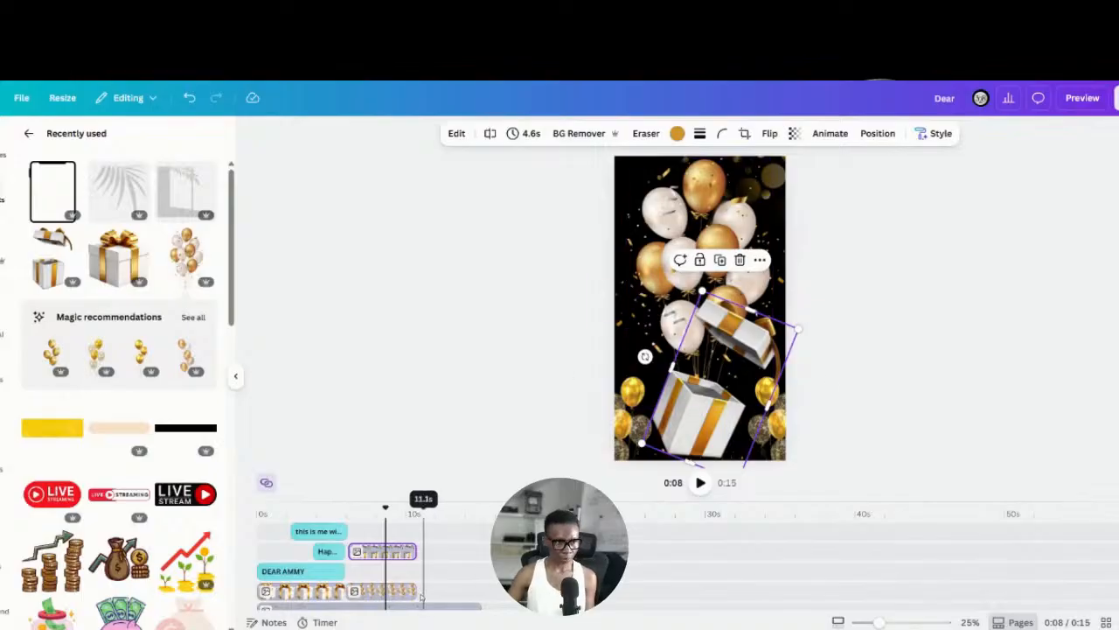
pyautogui.click(386, 593)
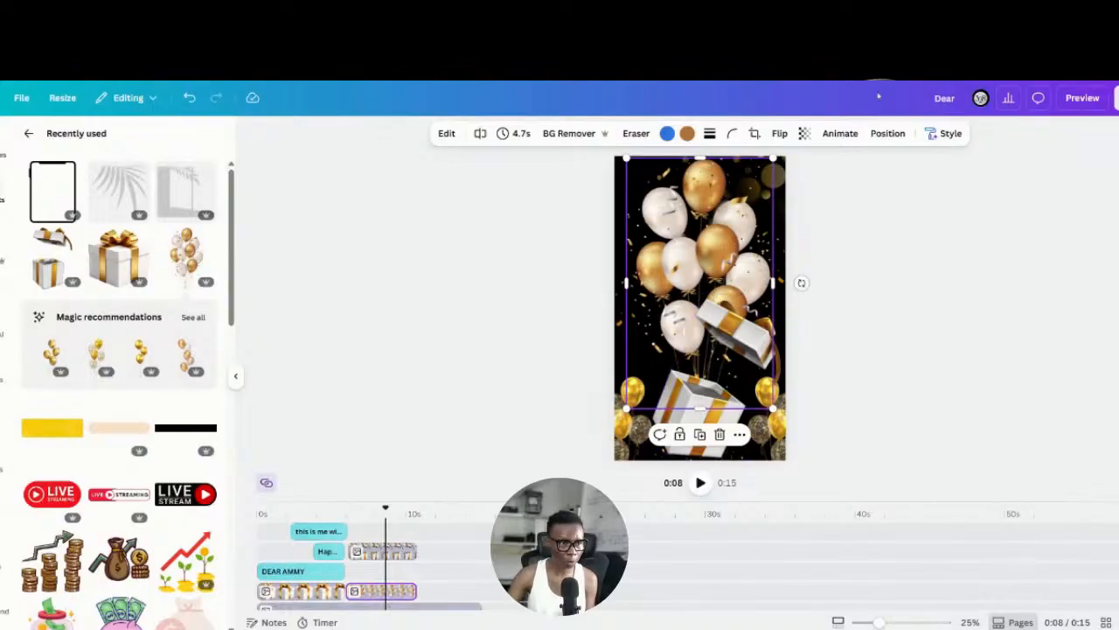
pyautogui.click(840, 137)
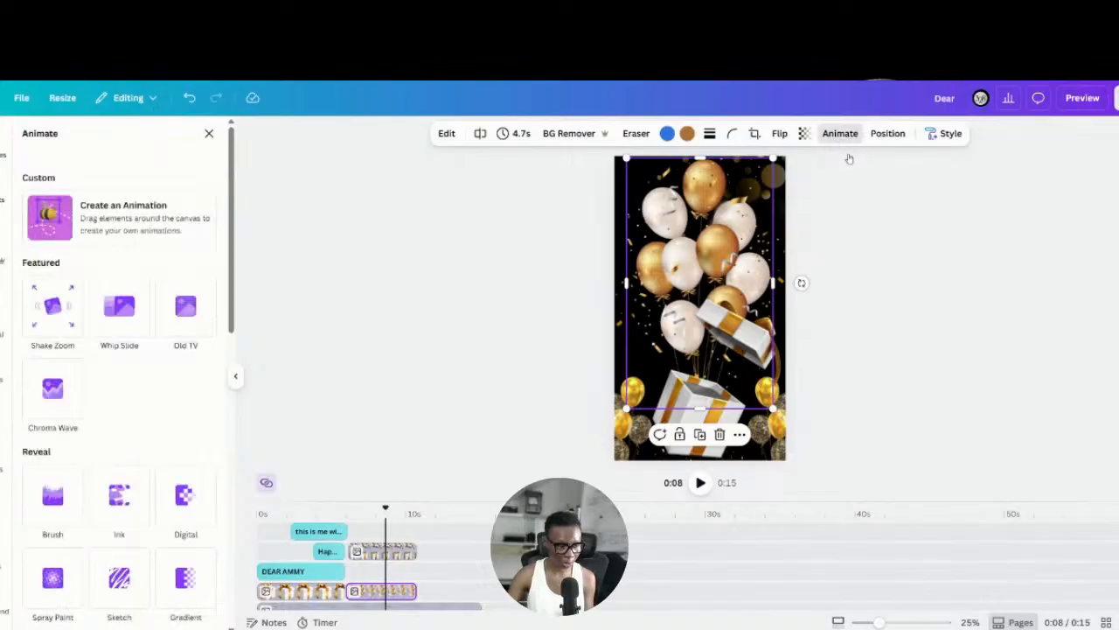
pyautogui.click(108, 226)
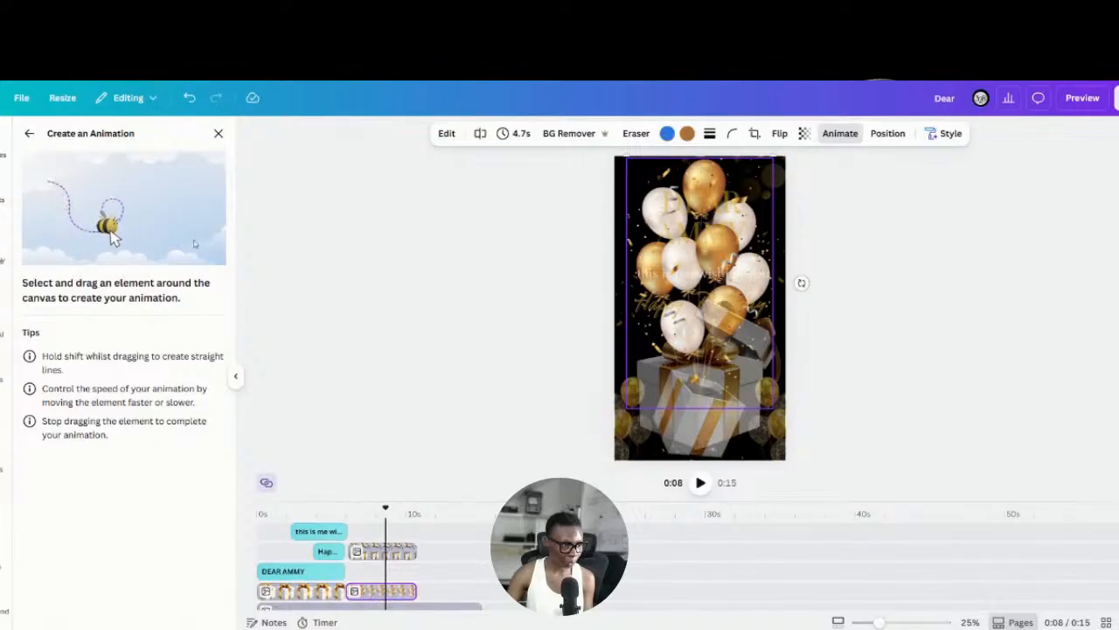
pyautogui.click(686, 321)
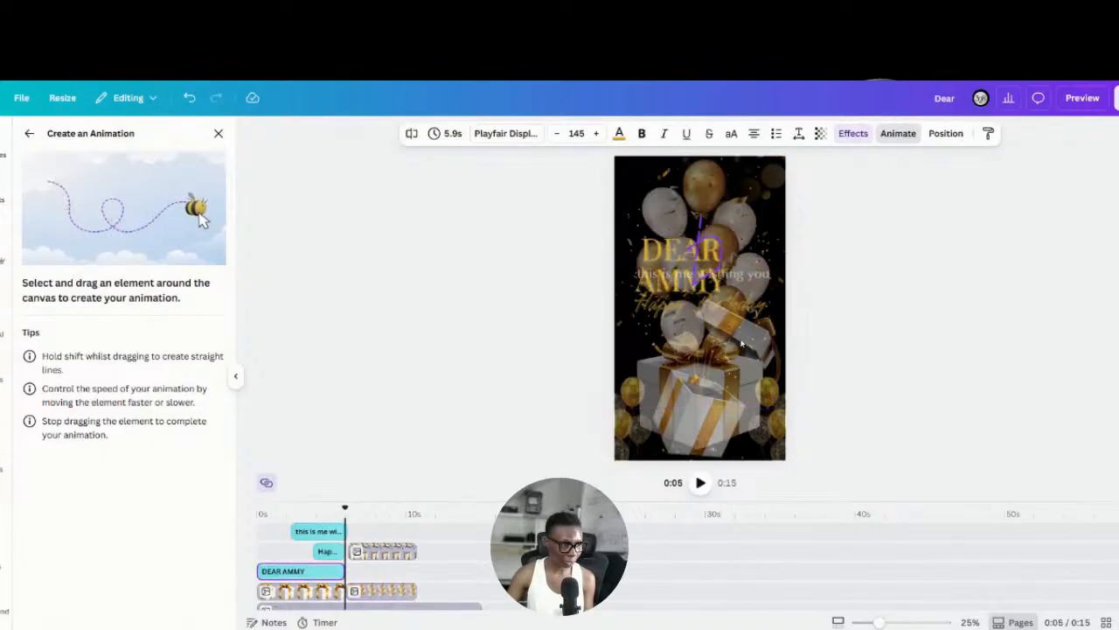
pyautogui.moveTo(741, 343)
pyautogui.mouseDown()
pyautogui.moveTo(714, 281)
pyautogui.moveTo(675, 293)
pyautogui.moveTo(693, 278)
pyautogui.moveTo(693, 349)
pyautogui.moveTo(717, 296)
pyautogui.mouseUp()
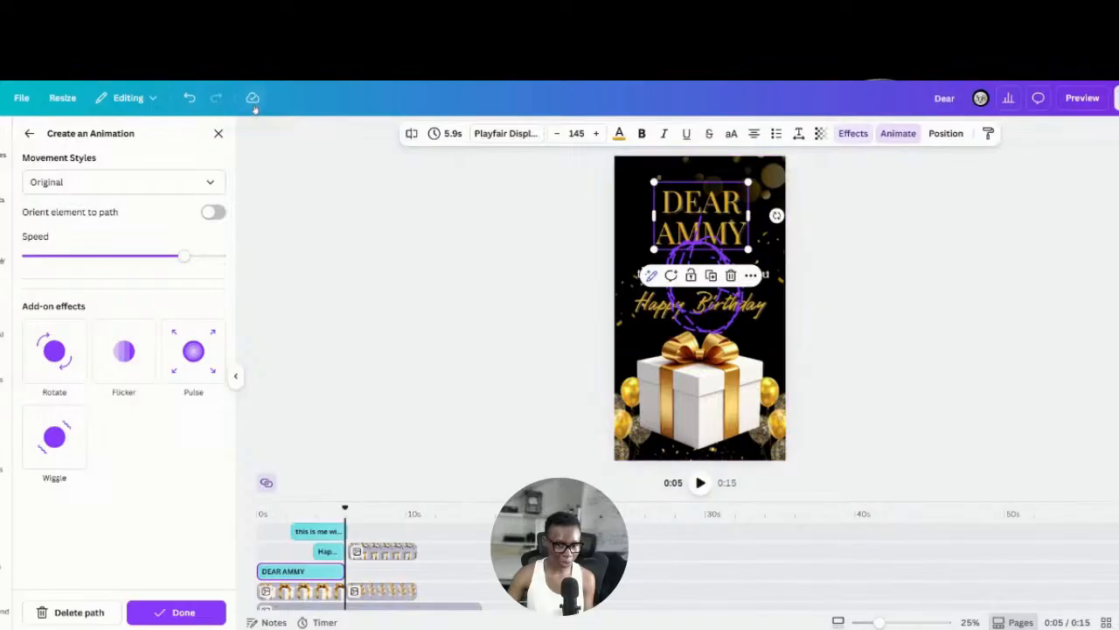
pyautogui.click(190, 98)
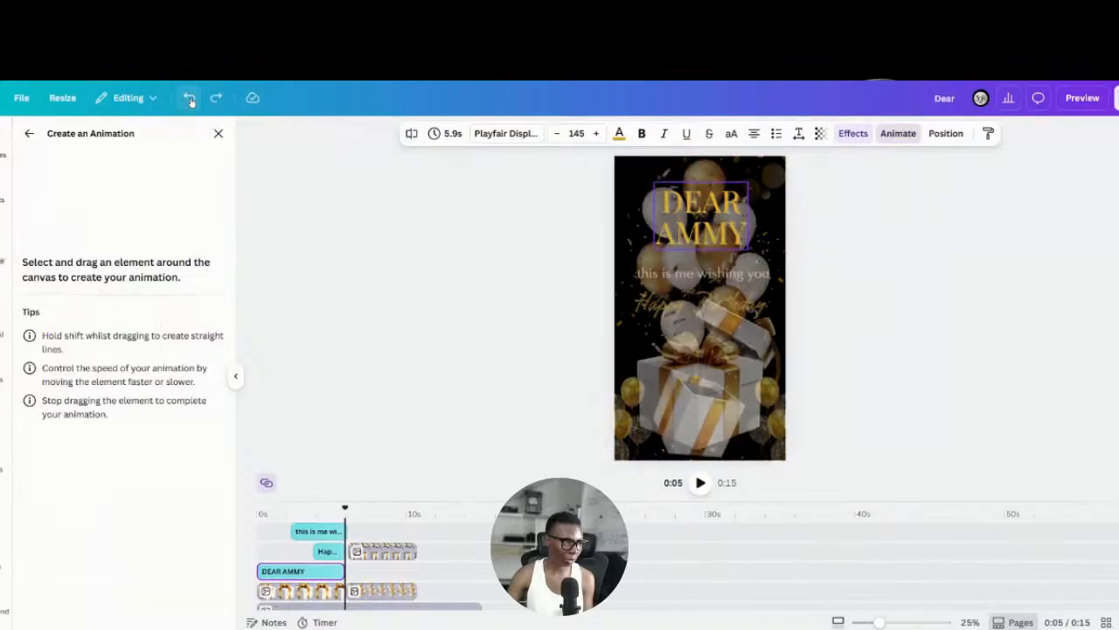
pyautogui.click(881, 388)
# Step: Create a custom animation for the balloon bunch by recording a freehand path that moves it up and down the card
pyautogui.click(392, 596)
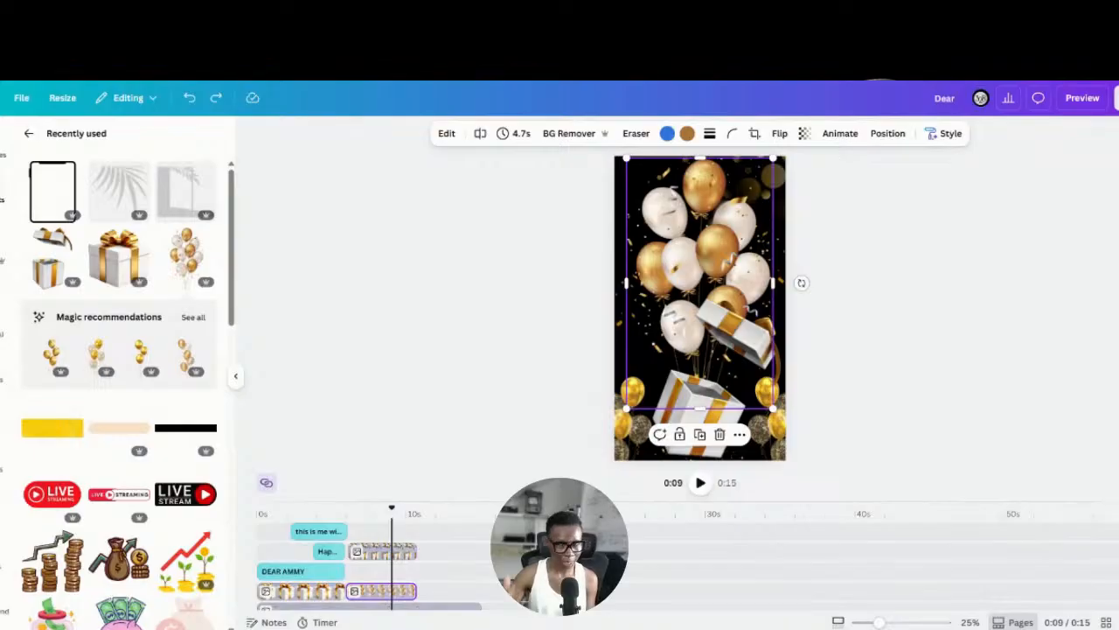
pyautogui.click(842, 135)
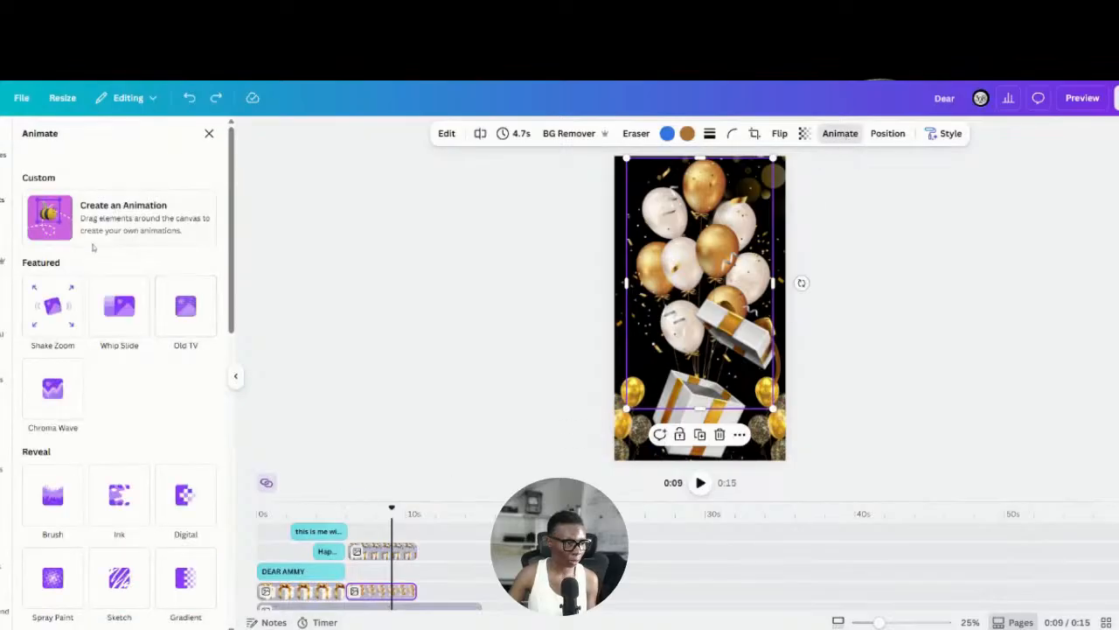
pyautogui.click(103, 221)
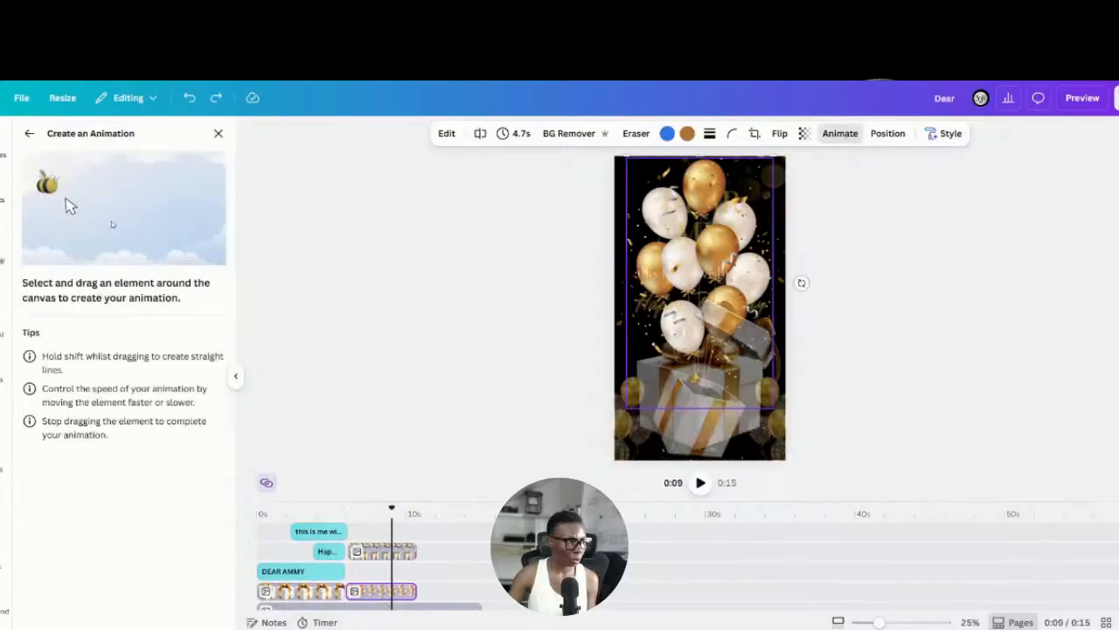
pyautogui.click(402, 591)
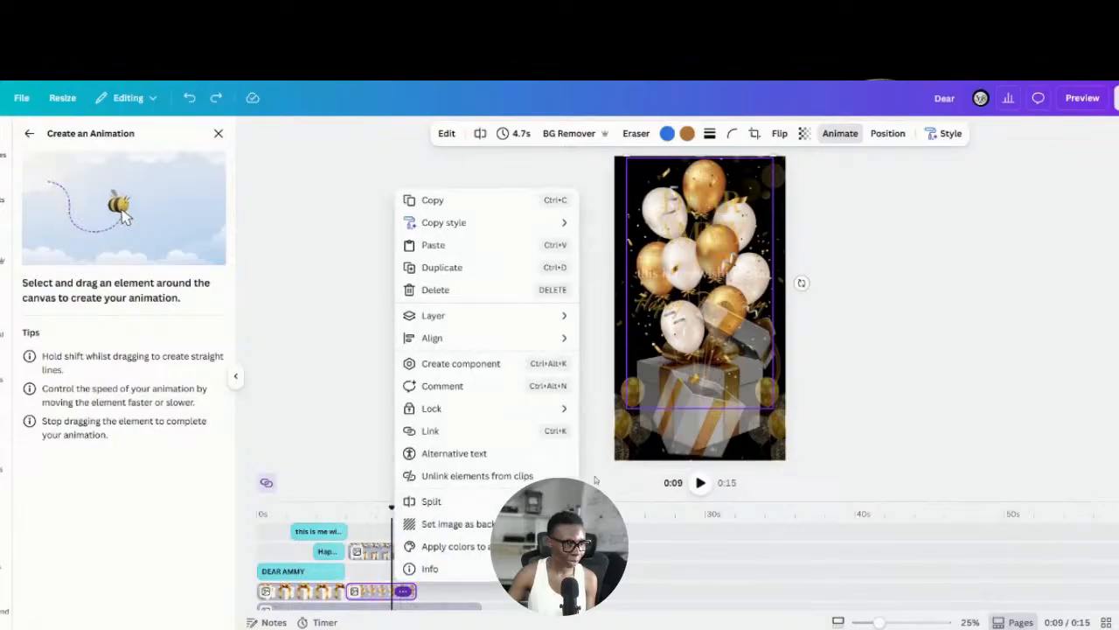
pyautogui.click(866, 341)
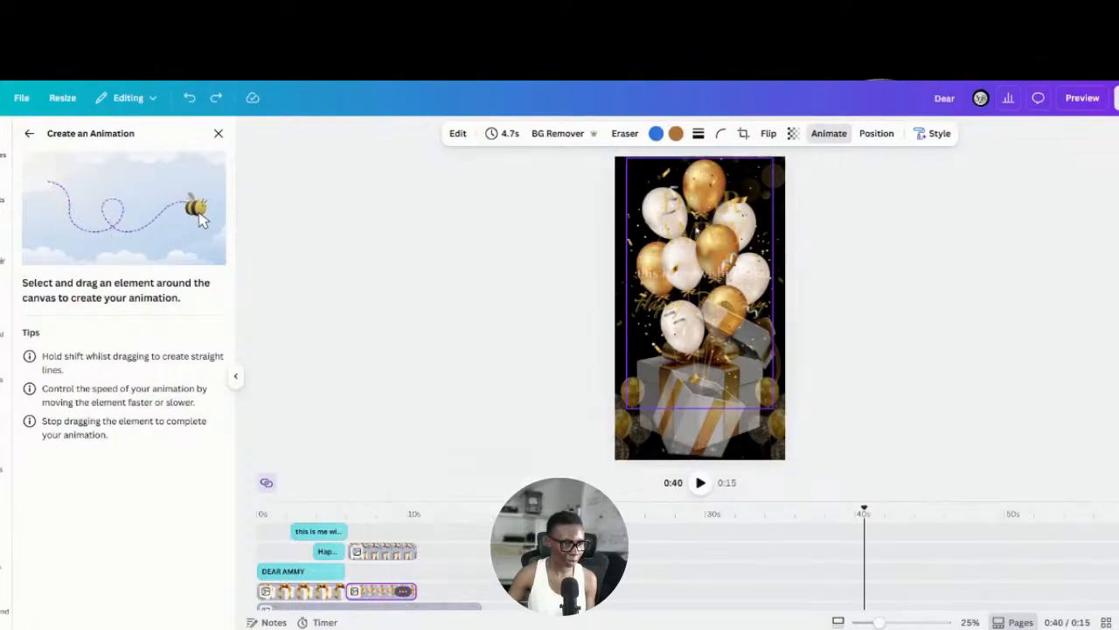
pyautogui.moveTo(704, 263)
pyautogui.mouseDown()
pyautogui.moveTo(715, 383)
pyautogui.moveTo(705, 225)
pyautogui.moveTo(717, 353)
pyautogui.moveTo(704, 259)
pyautogui.mouseUp()
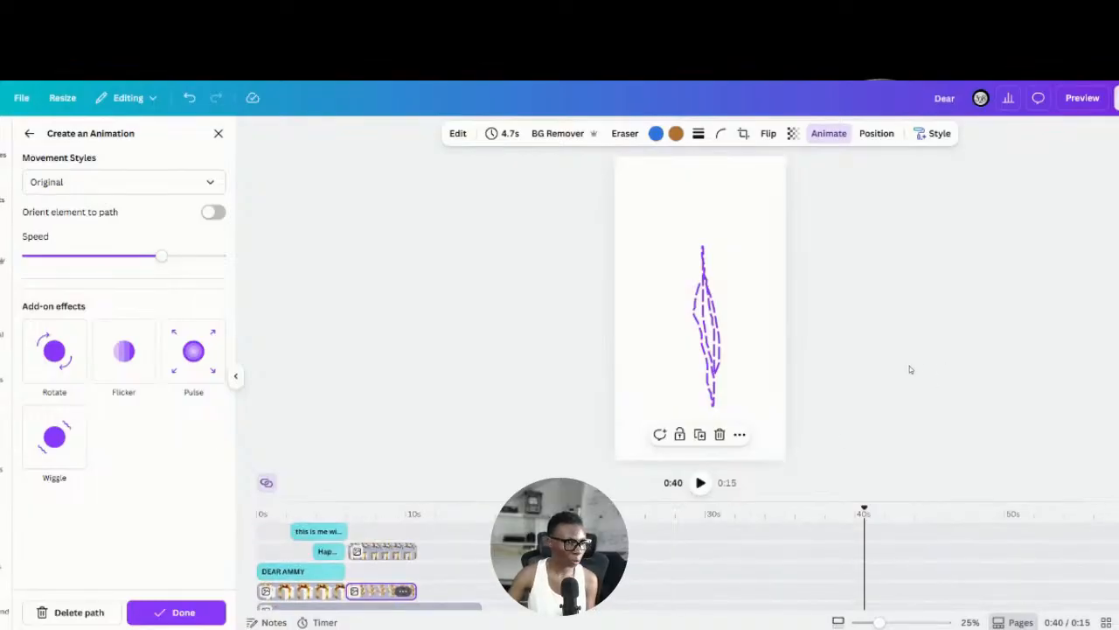
# Step: Play the card from about the 5-second mark to check the balloon animation, and return to the open gift box clip
pyautogui.click(260, 516)
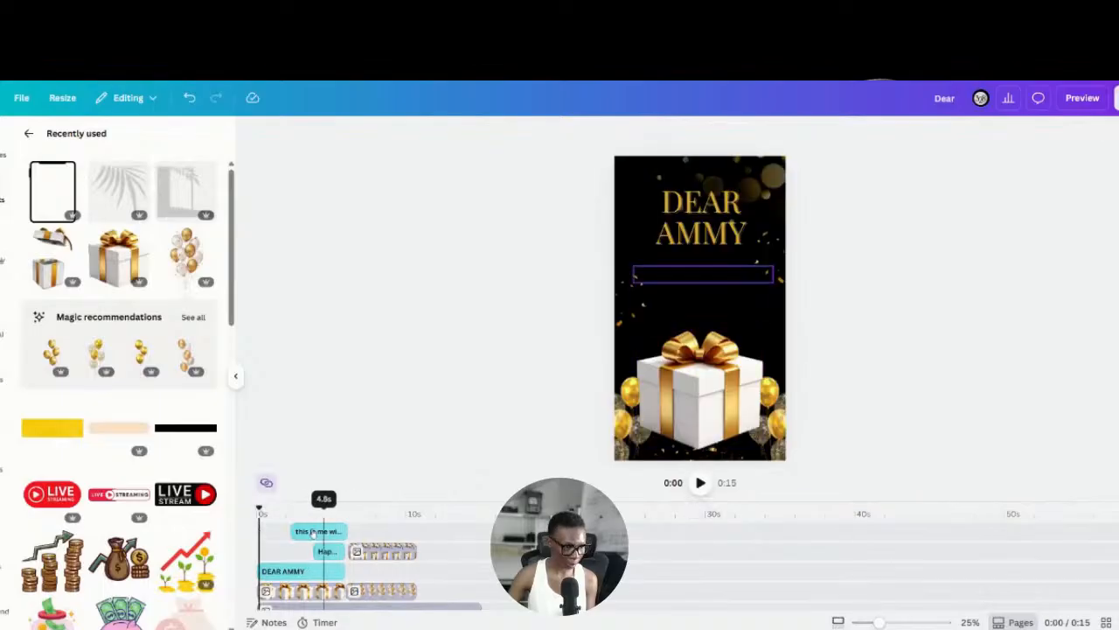
pyautogui.moveTo(267, 502); pyautogui.dragTo(333, 512)
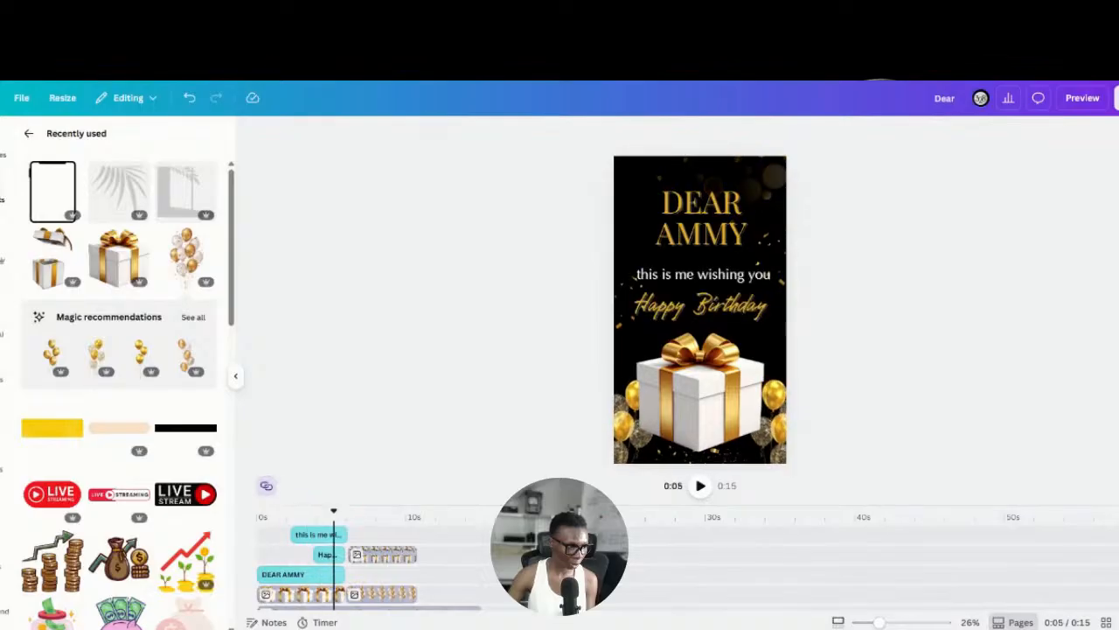
pyautogui.click(700, 486)
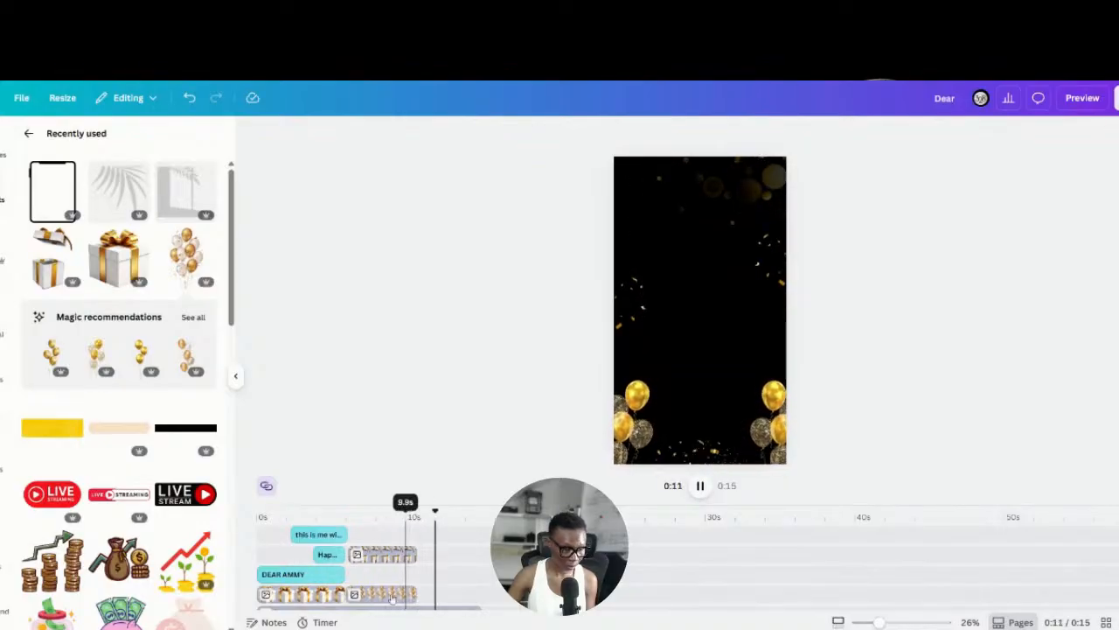
pyautogui.click(392, 557)
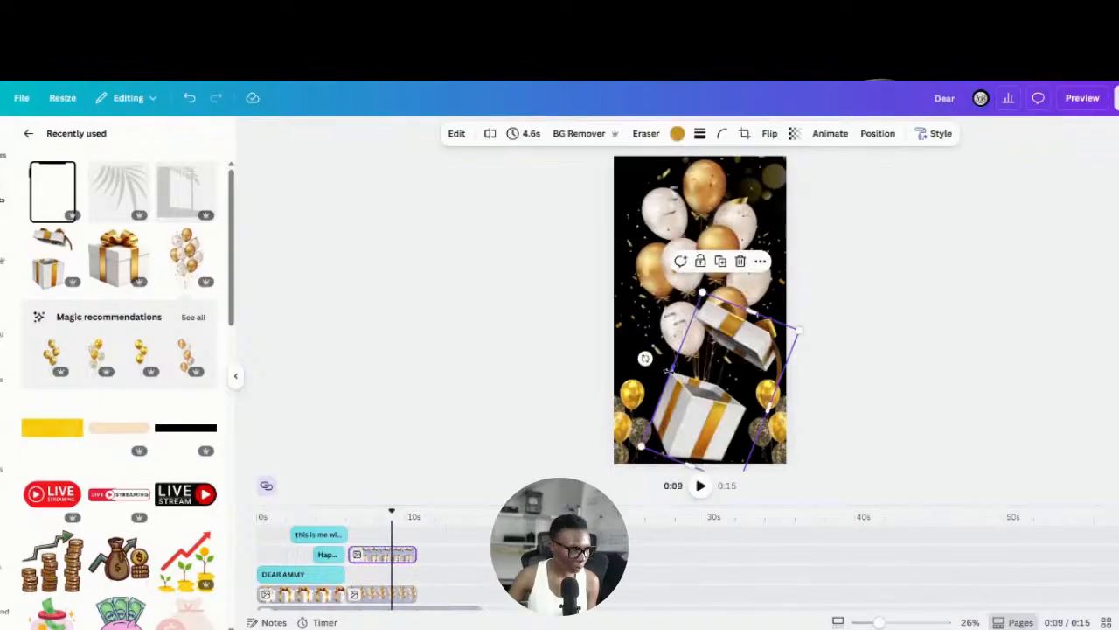
# Step: Enlarge the tilted open gift box slightly and reposition it at the base of the balloon bunch, then deselect it
pyautogui.moveTo(701, 292); pyautogui.dragTo(699, 285)
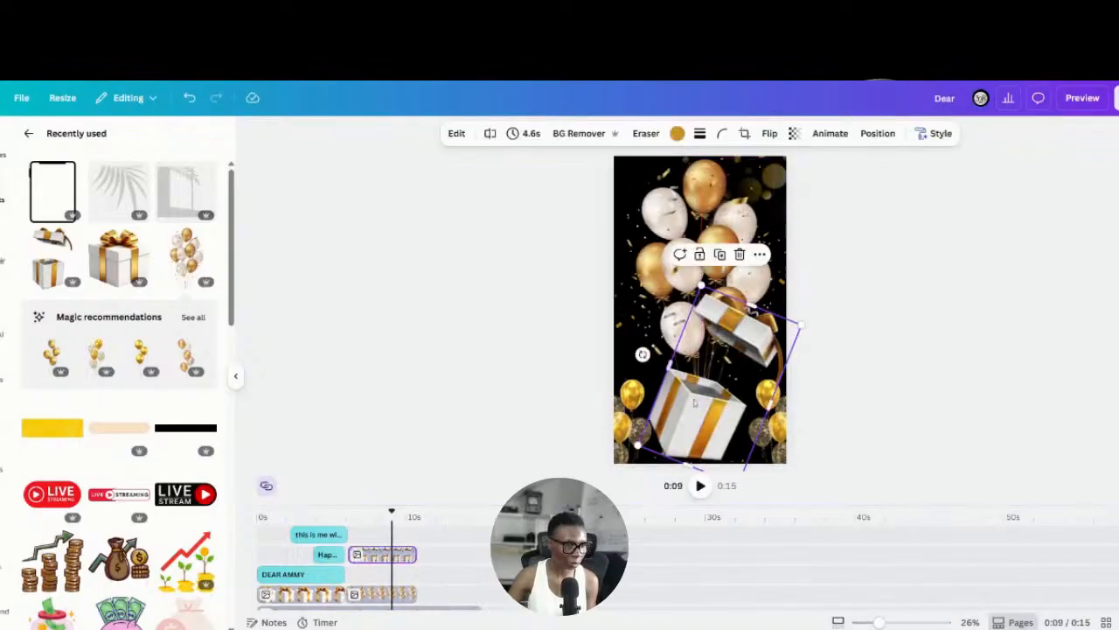
pyautogui.moveTo(693, 408); pyautogui.dragTo(691, 397)
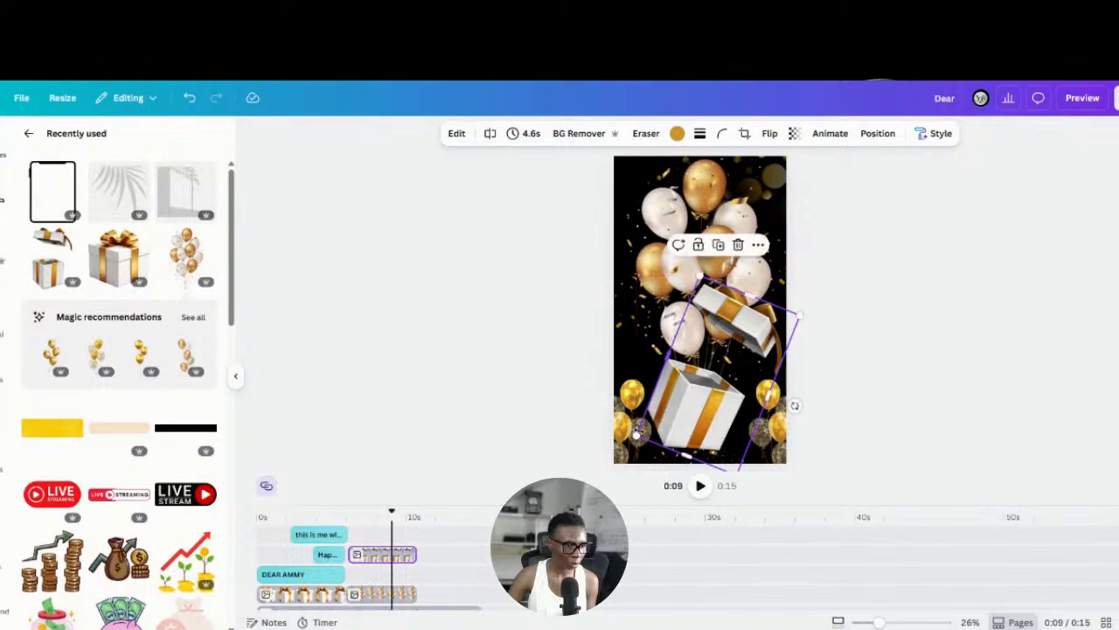
pyautogui.moveTo(637, 433); pyautogui.dragTo(682, 401)
pyautogui.click(900, 399)
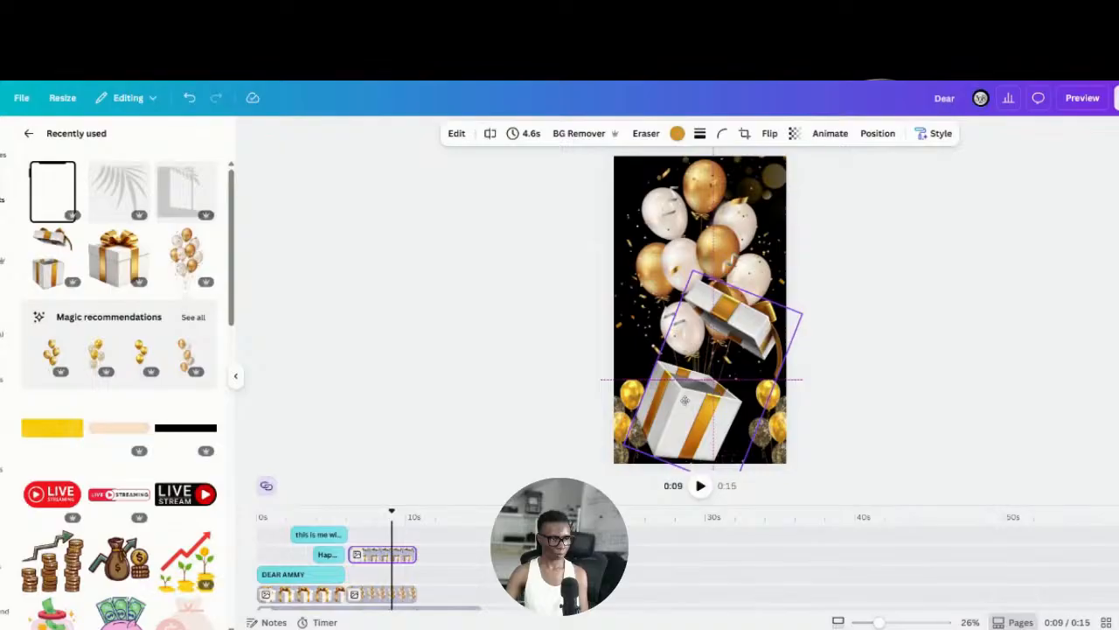
pyautogui.click(950, 372)
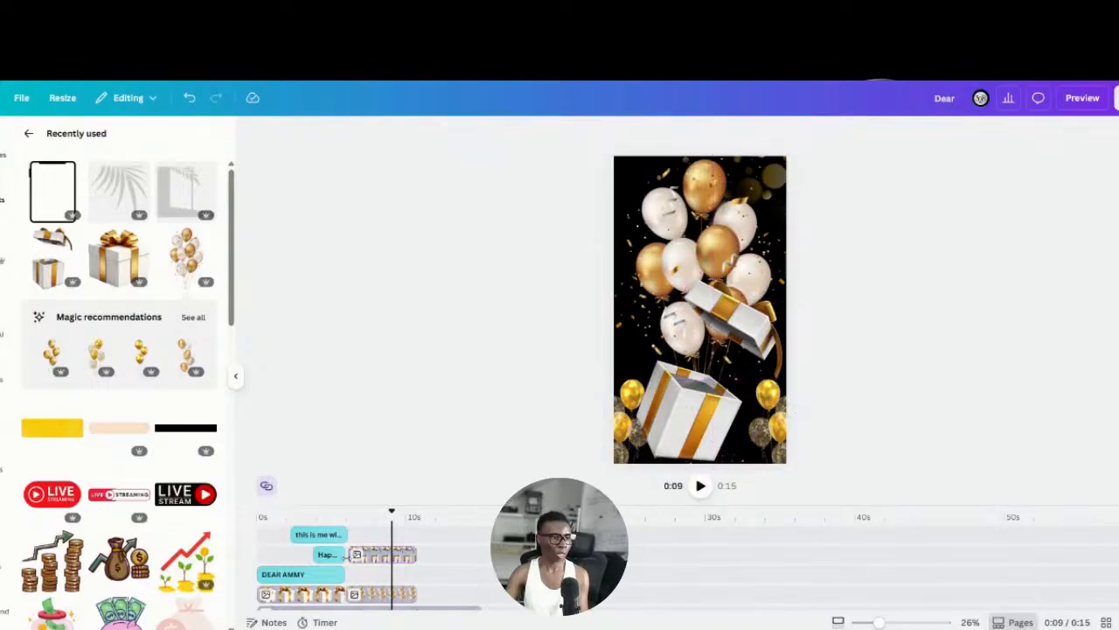
pyautogui.click(424, 574)
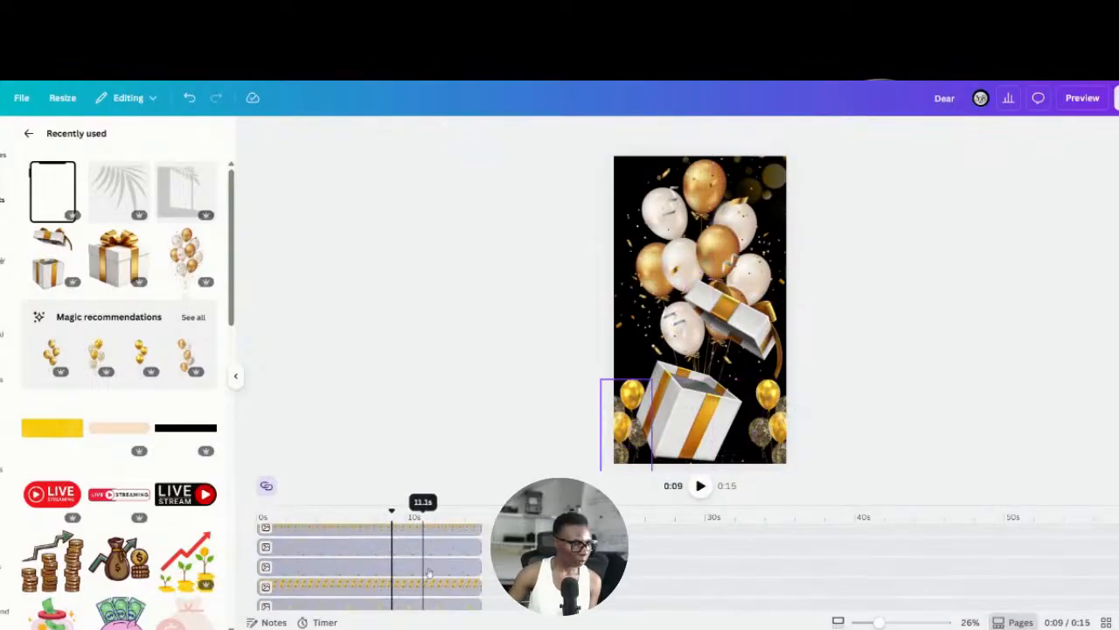
pyautogui.scroll(-1, 432, 576)
pyautogui.scroll(4, 435, 580)
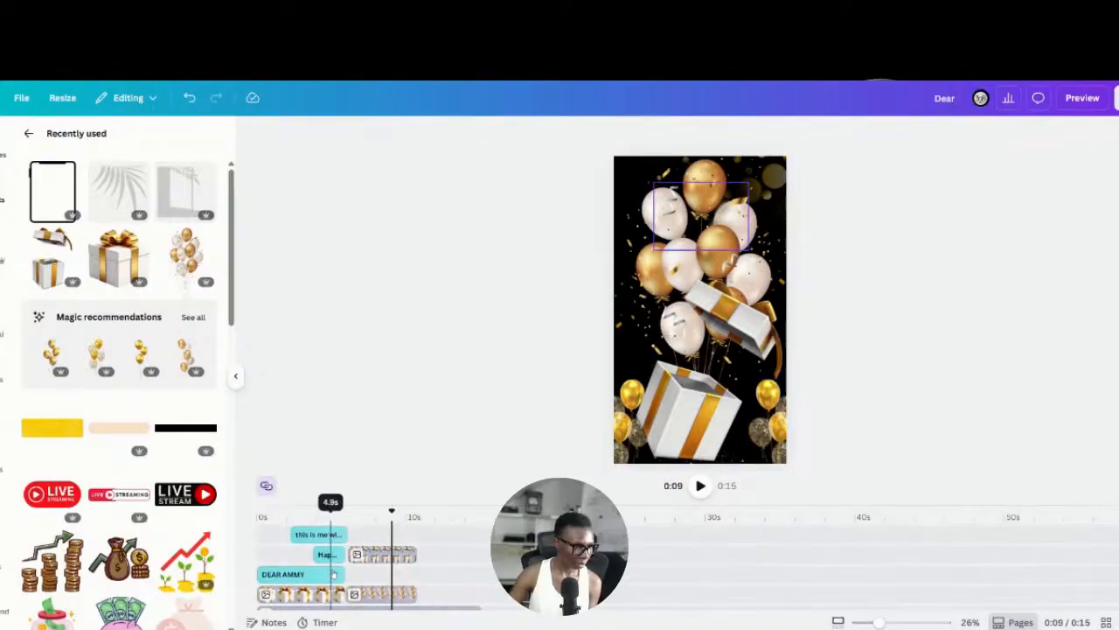
pyautogui.click(377, 560)
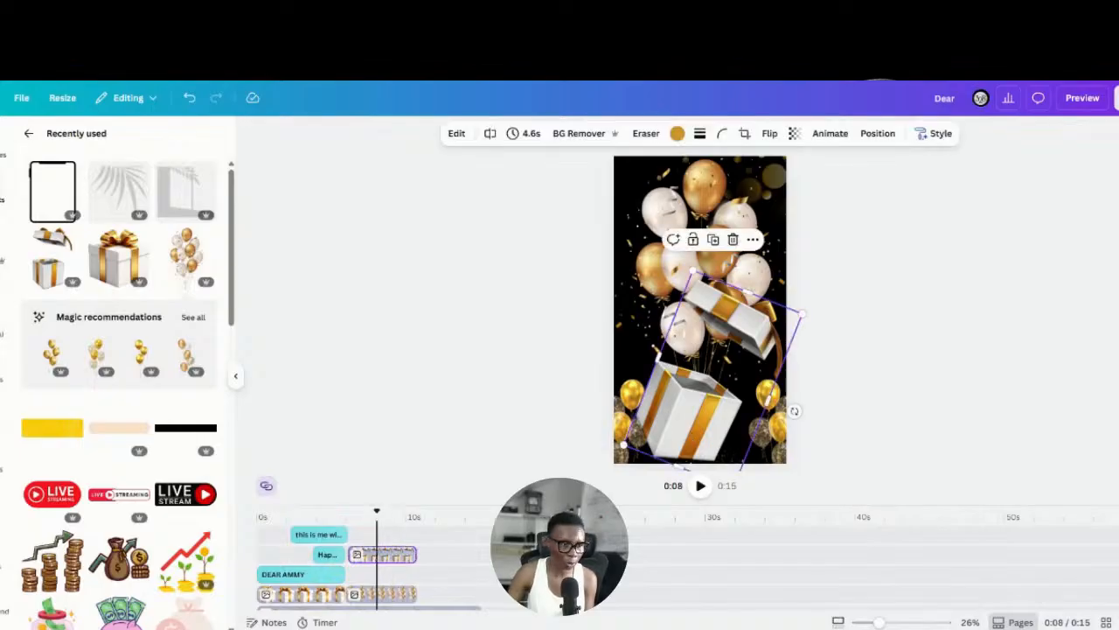
pyautogui.click(822, 135)
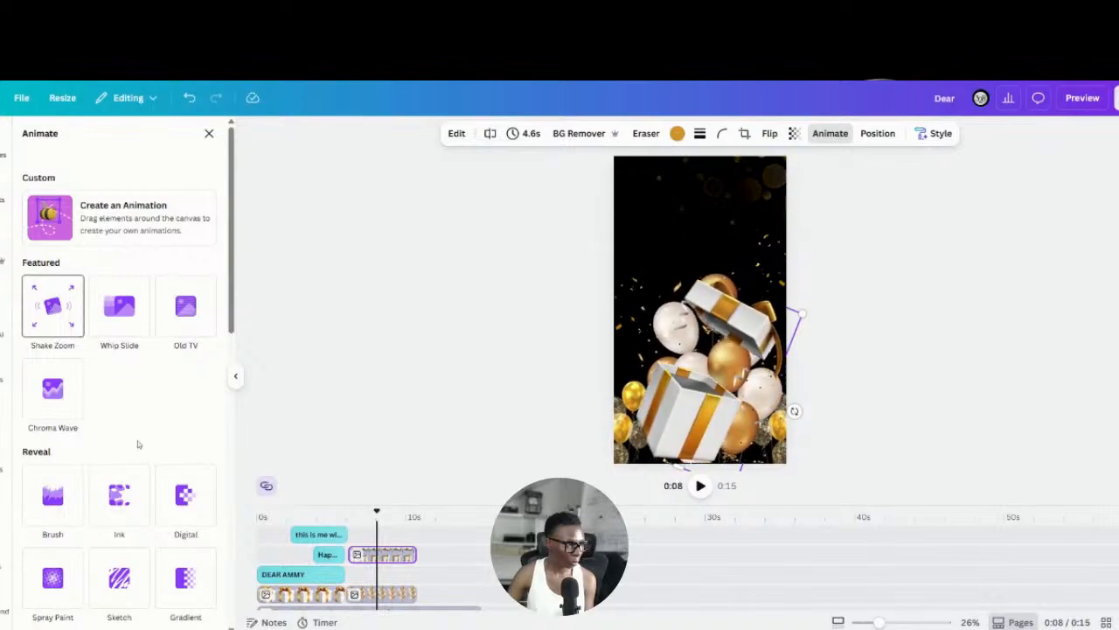
pyautogui.scroll(-3, 145, 393)
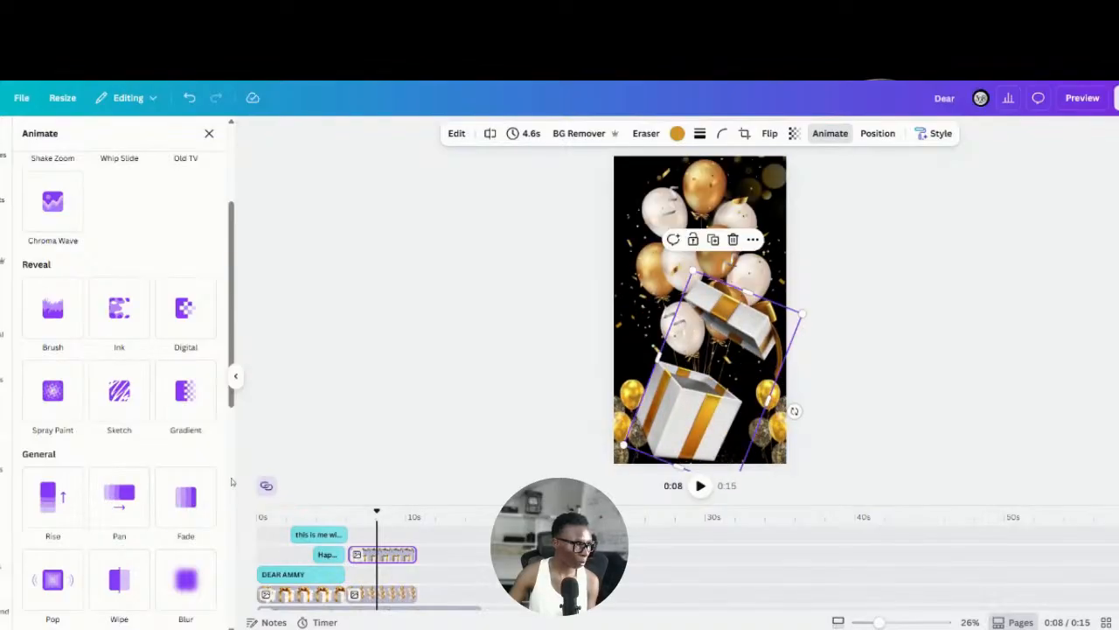
pyautogui.doubleClick(709, 422)
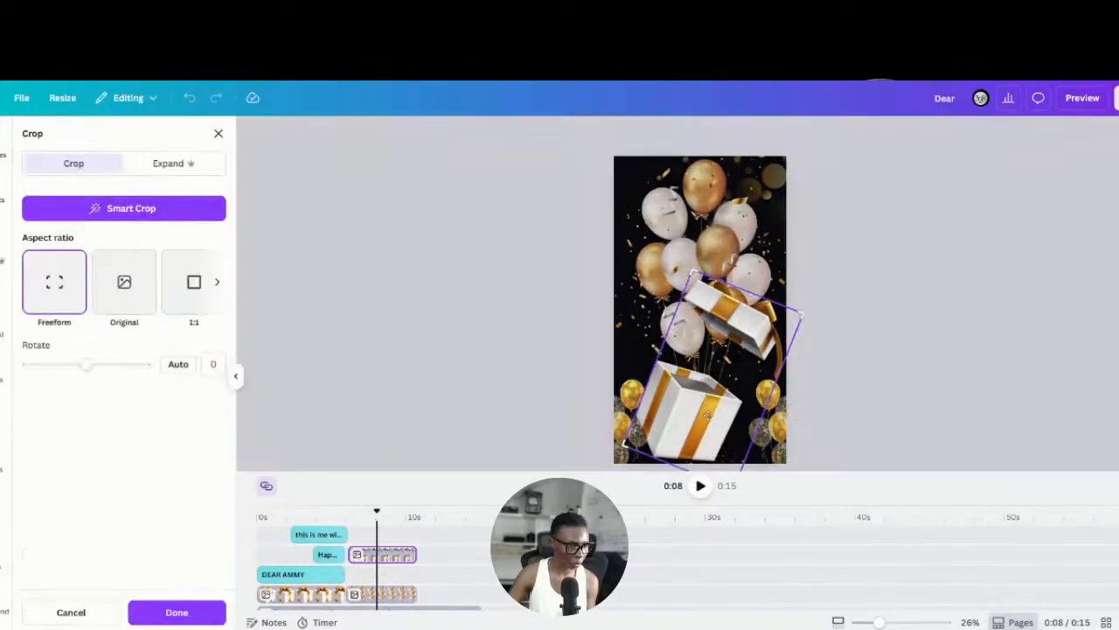
pyautogui.click(293, 323)
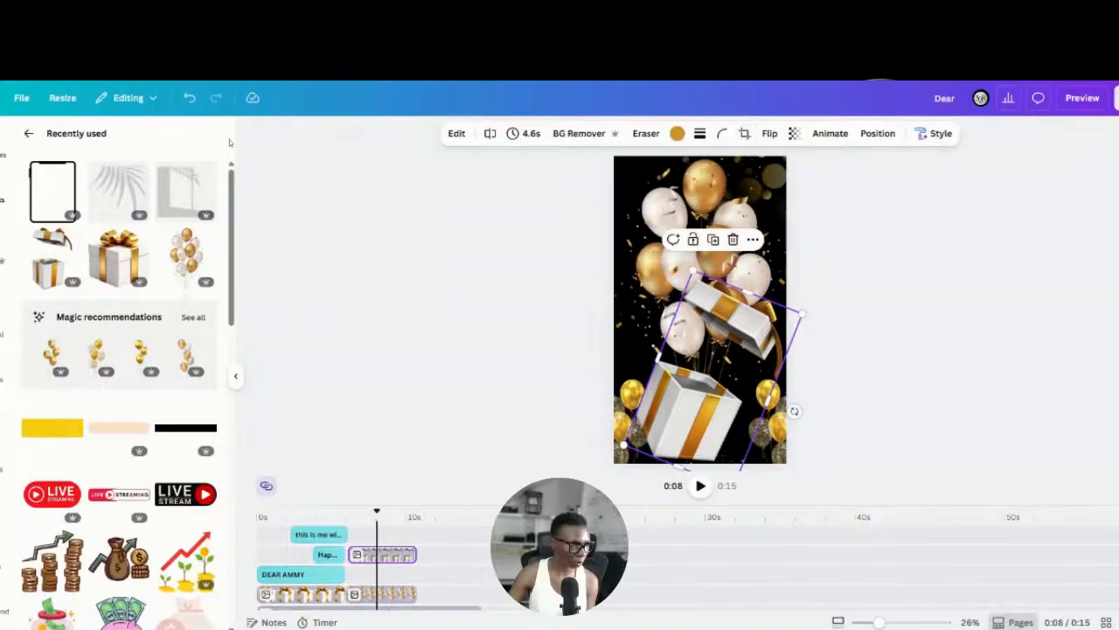
# Step: Try the Rise and Pan animations on the open gift box, keeping Rise for both enter and exit
pyautogui.click(830, 136)
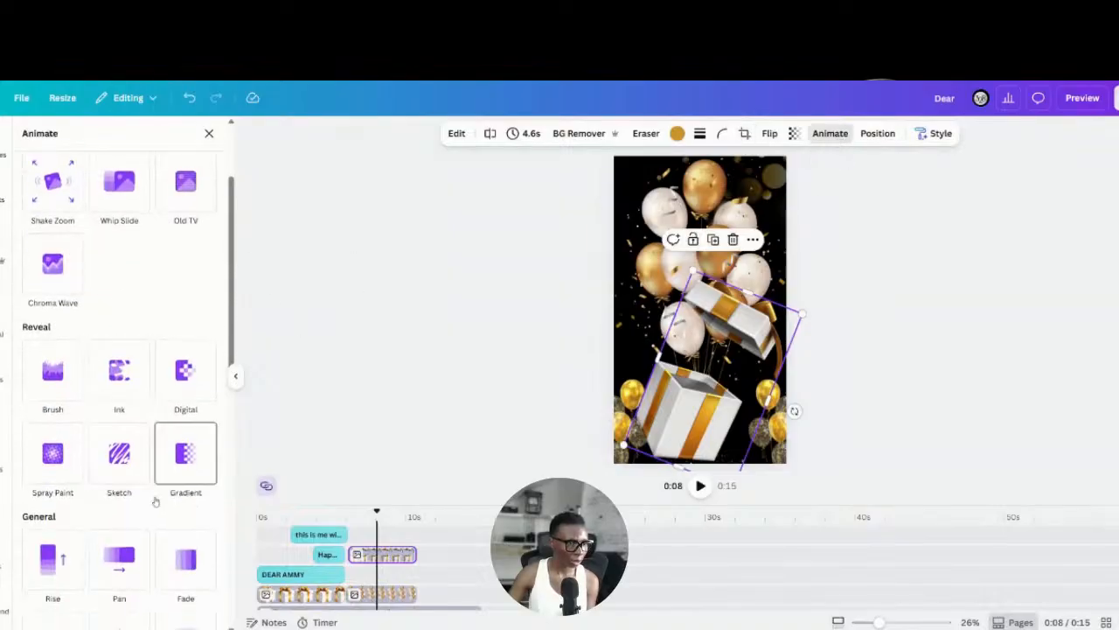
pyautogui.scroll(-3, 131, 490)
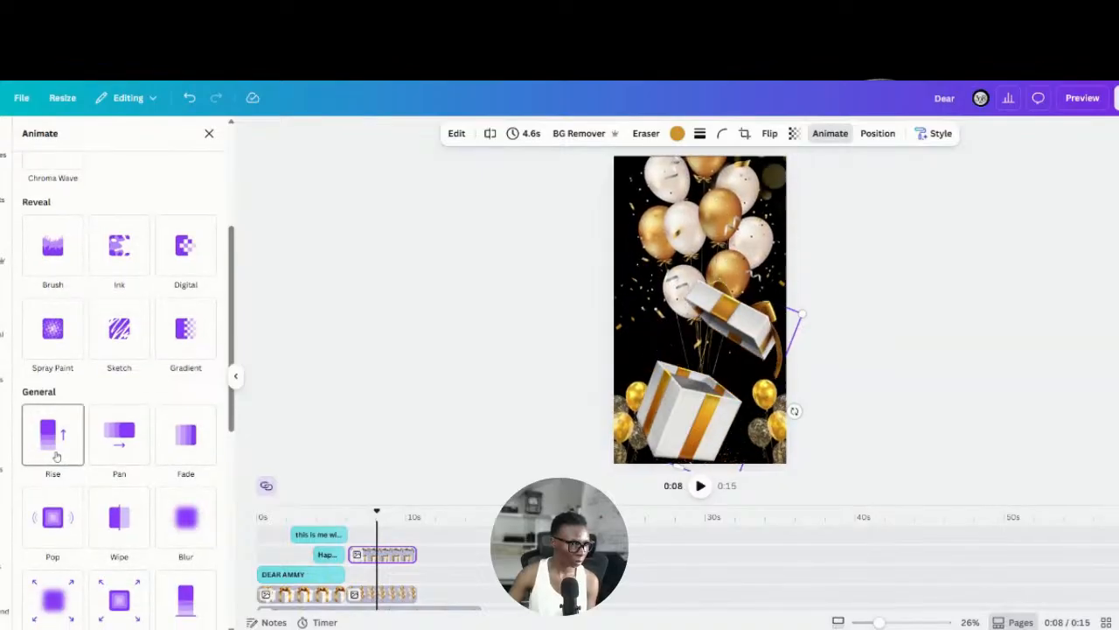
pyautogui.click(70, 452)
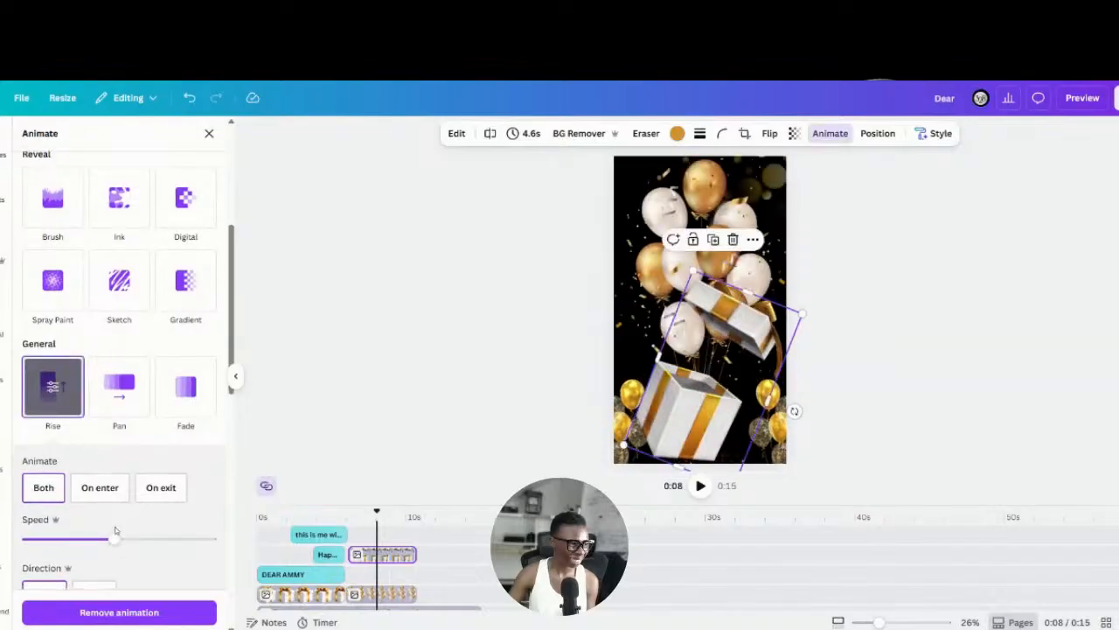
pyautogui.moveTo(96, 542); pyautogui.dragTo(83, 539)
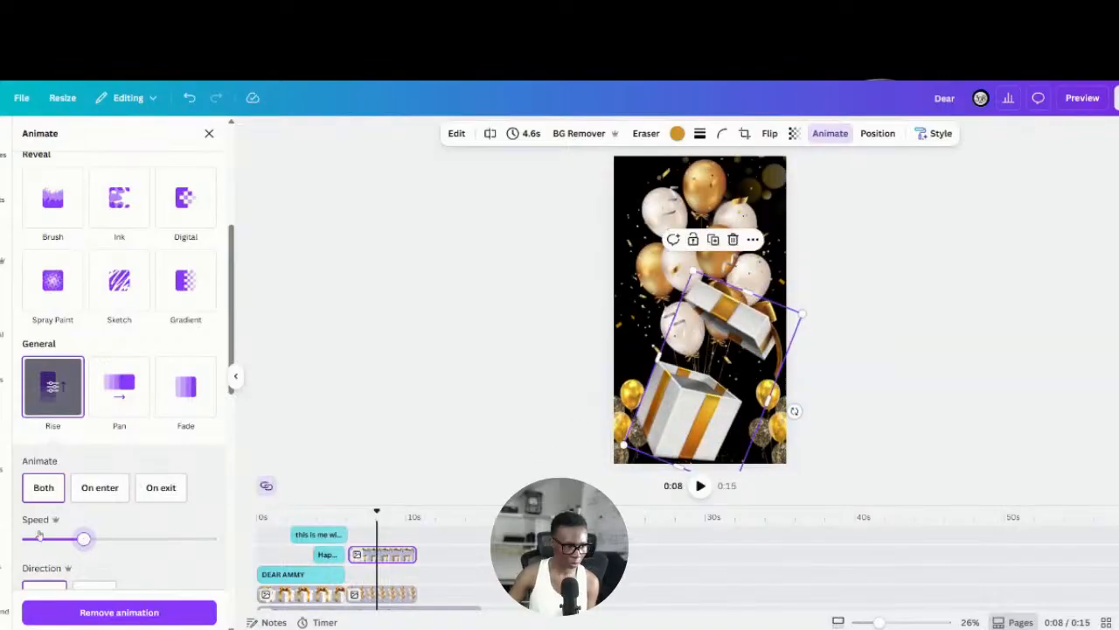
pyautogui.click(59, 393)
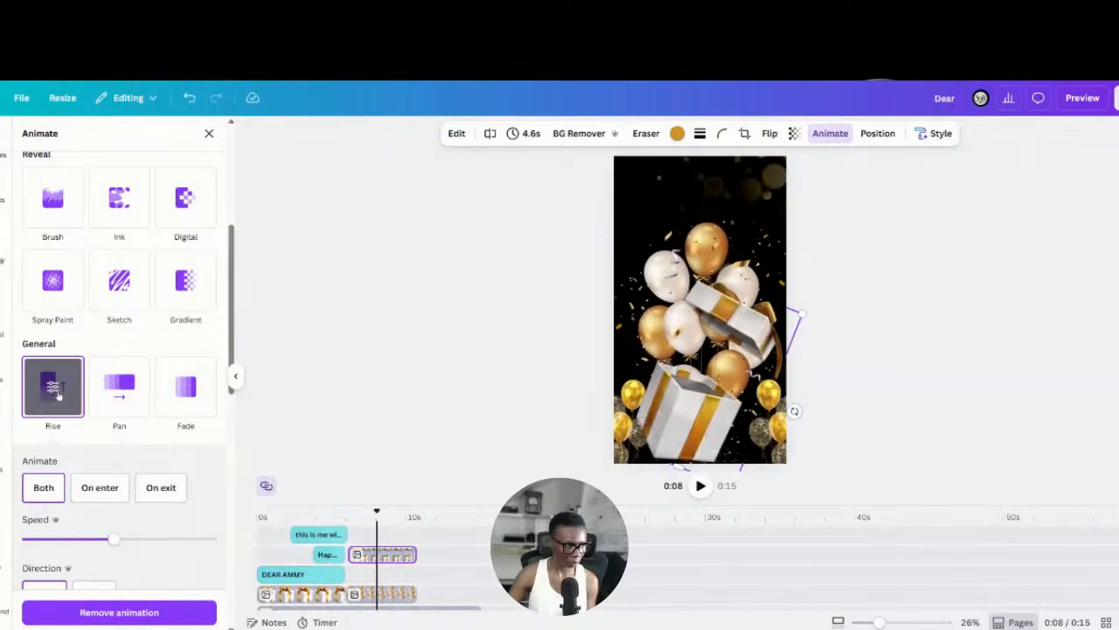
pyautogui.click(119, 386)
pyautogui.scroll(-1, 131, 388)
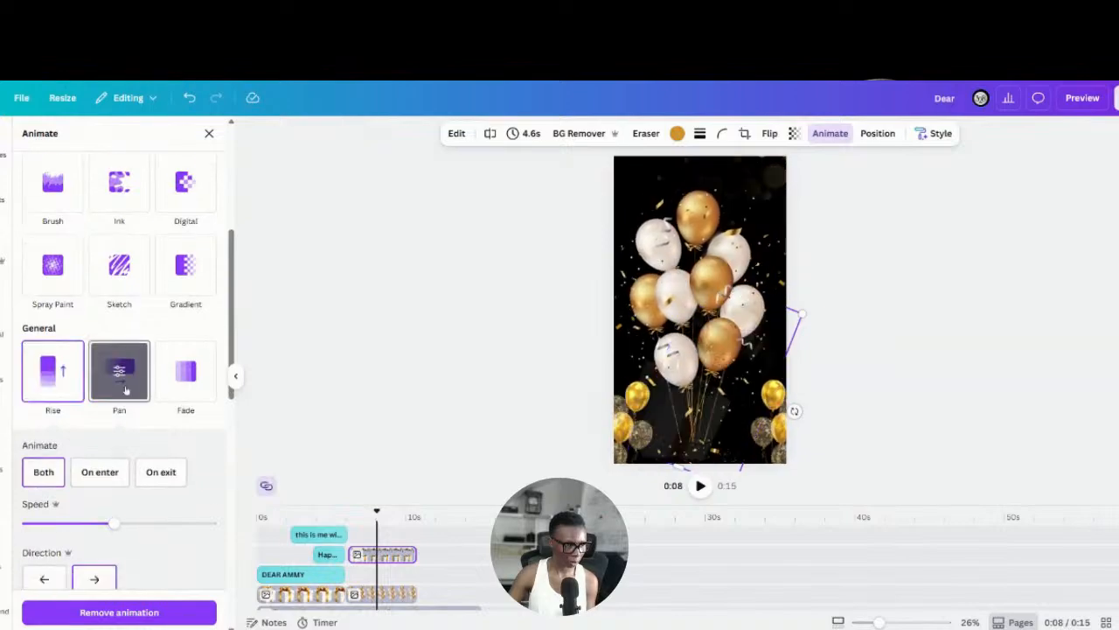
pyautogui.click(79, 371)
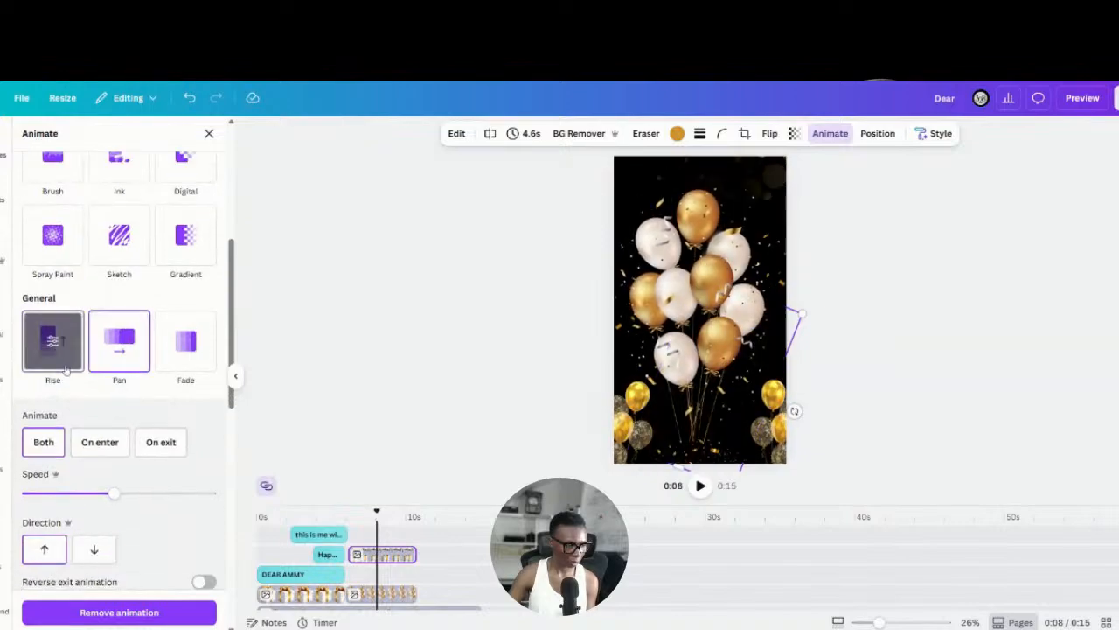
pyautogui.press('Escape')
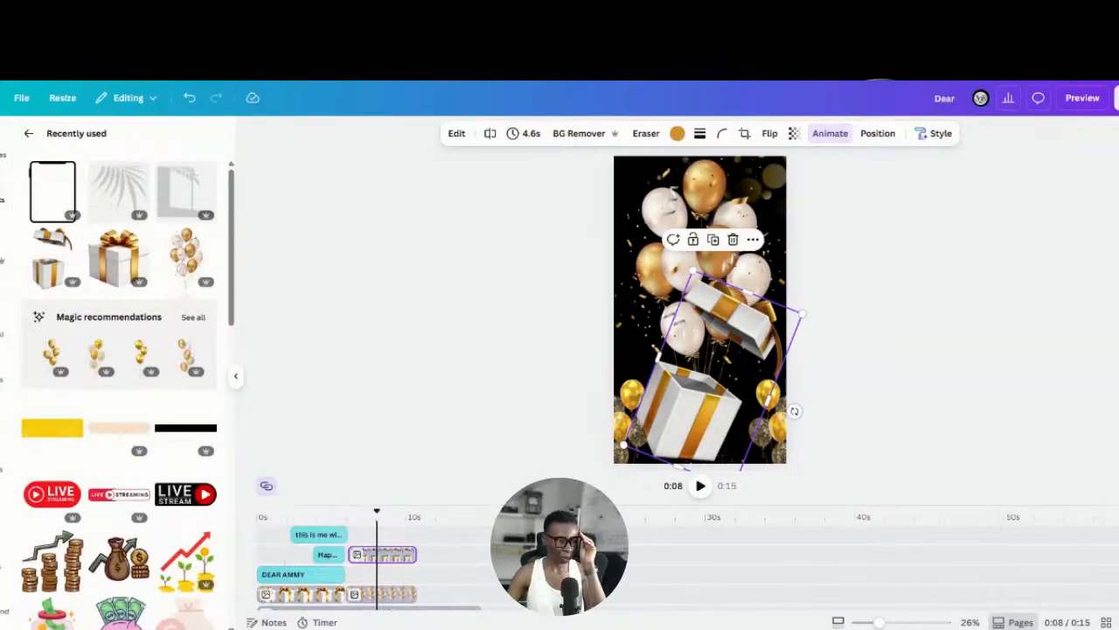
# Step: Preview the video from about 0:03 to check the open gift box's entrance animation
pyautogui.moveTo(377, 513); pyautogui.dragTo(315, 513)
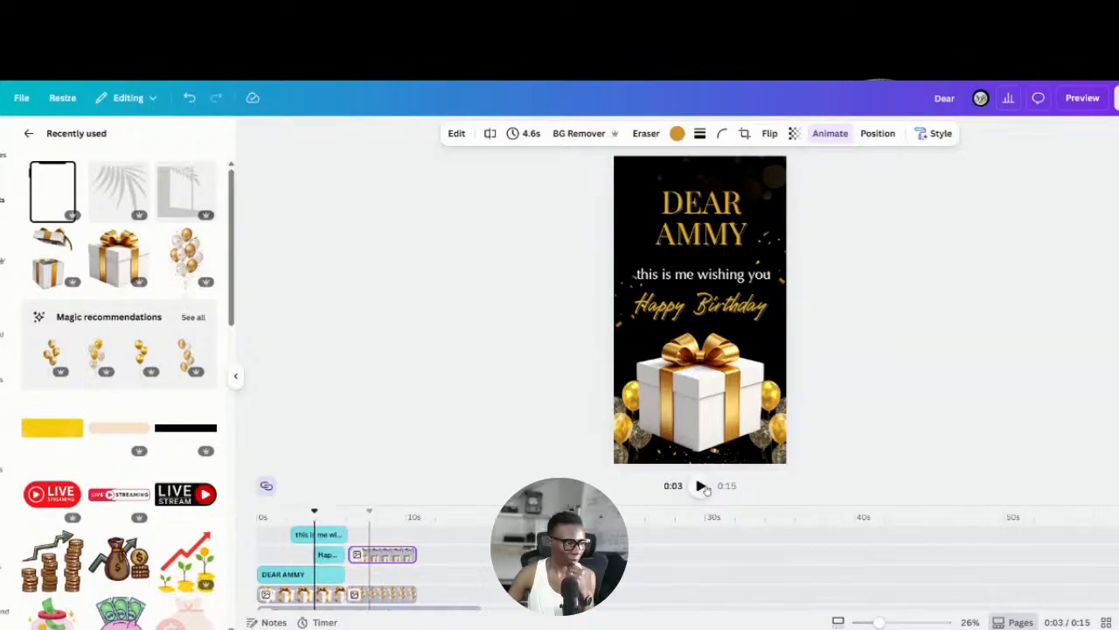
pyautogui.click(701, 486)
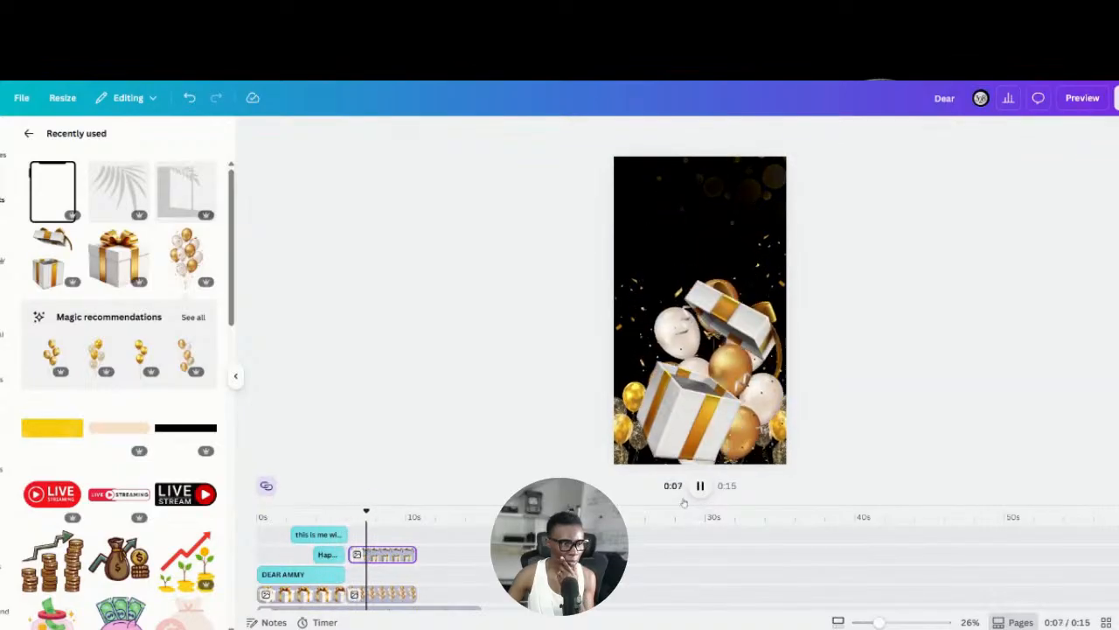
pyautogui.click(715, 412)
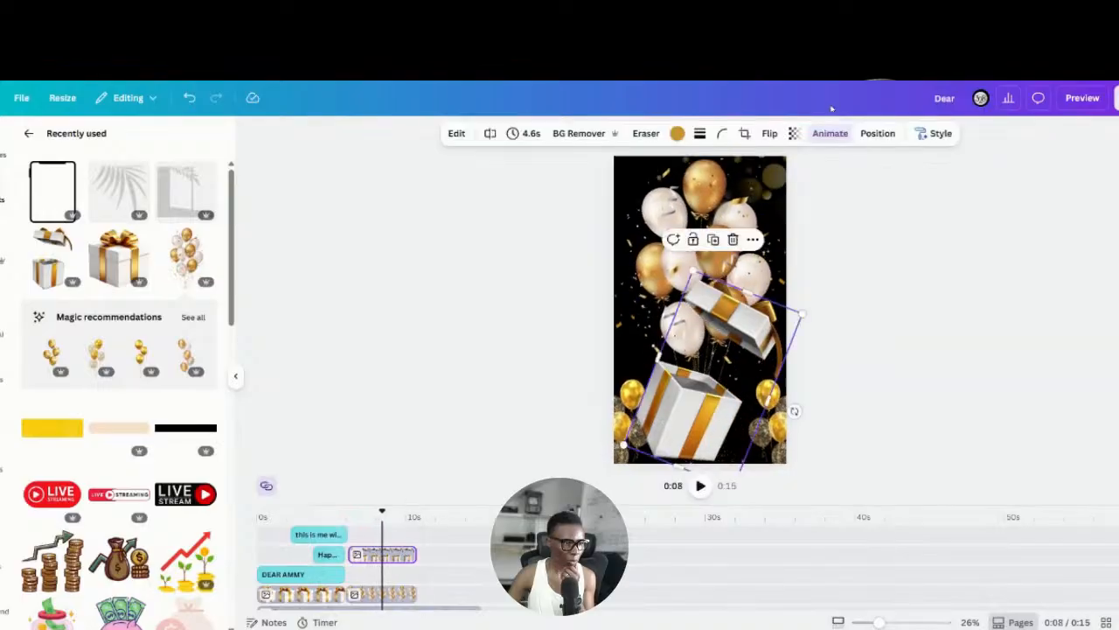
# Step: Remove the Rise animation from the open gift box after browsing the alternative effects
pyautogui.click(831, 136)
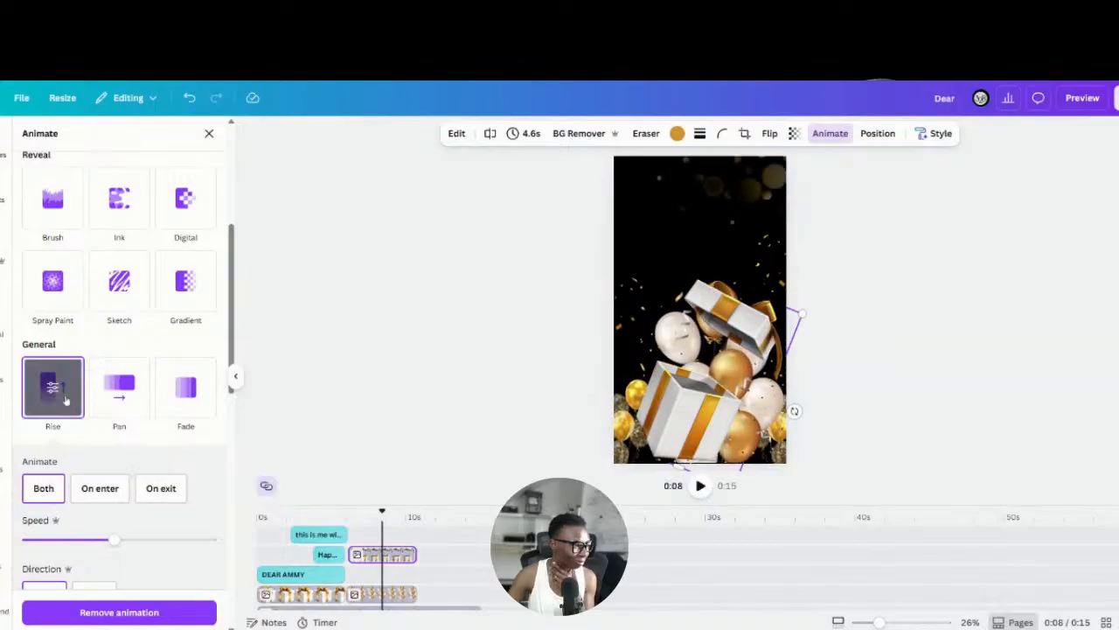
pyautogui.scroll(5, 64, 400)
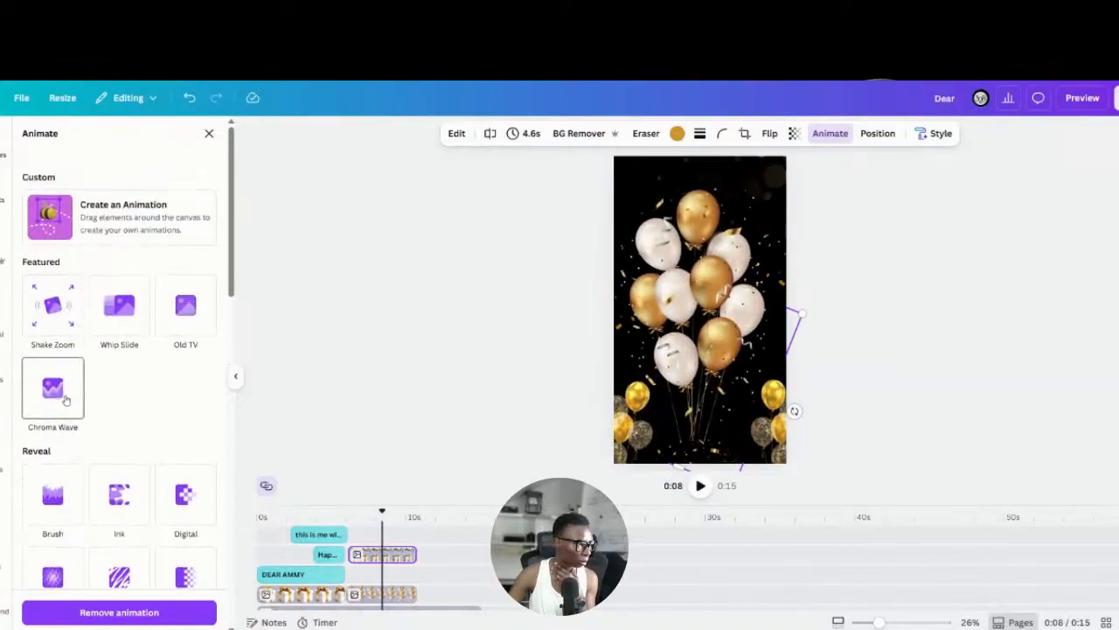
pyautogui.scroll(-5, 65, 399)
pyautogui.scroll(-6, 70, 401)
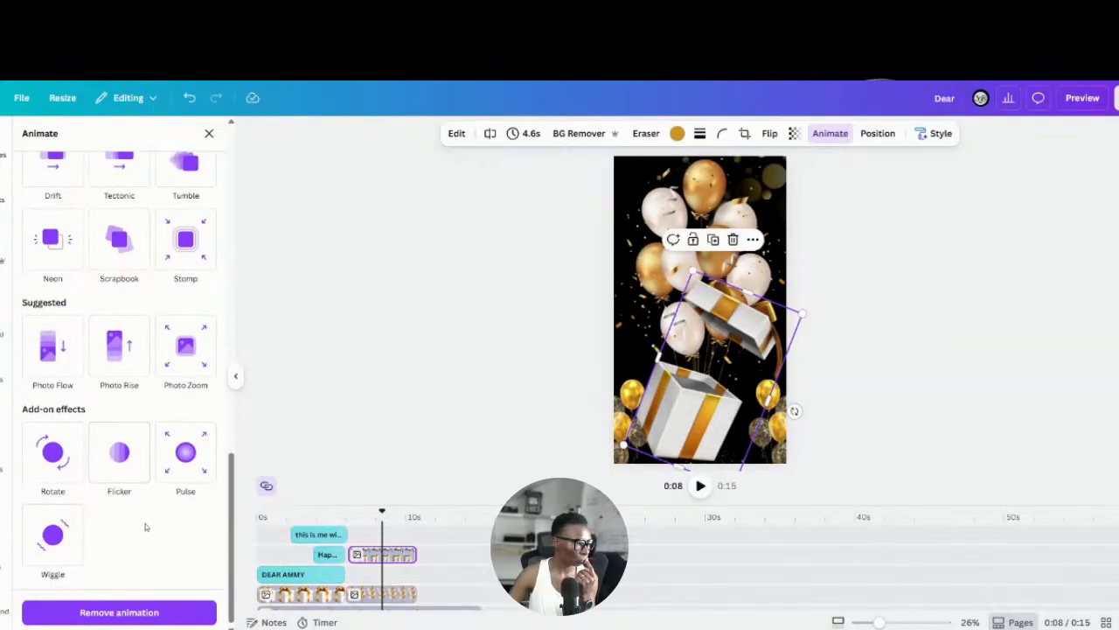
pyautogui.click(148, 612)
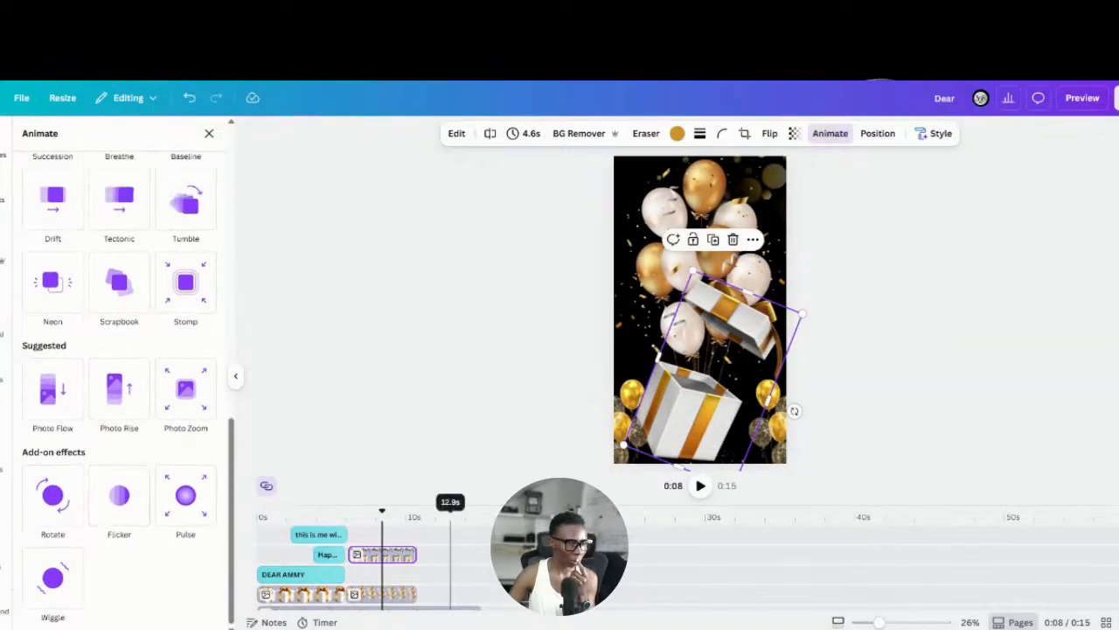
pyautogui.click(927, 420)
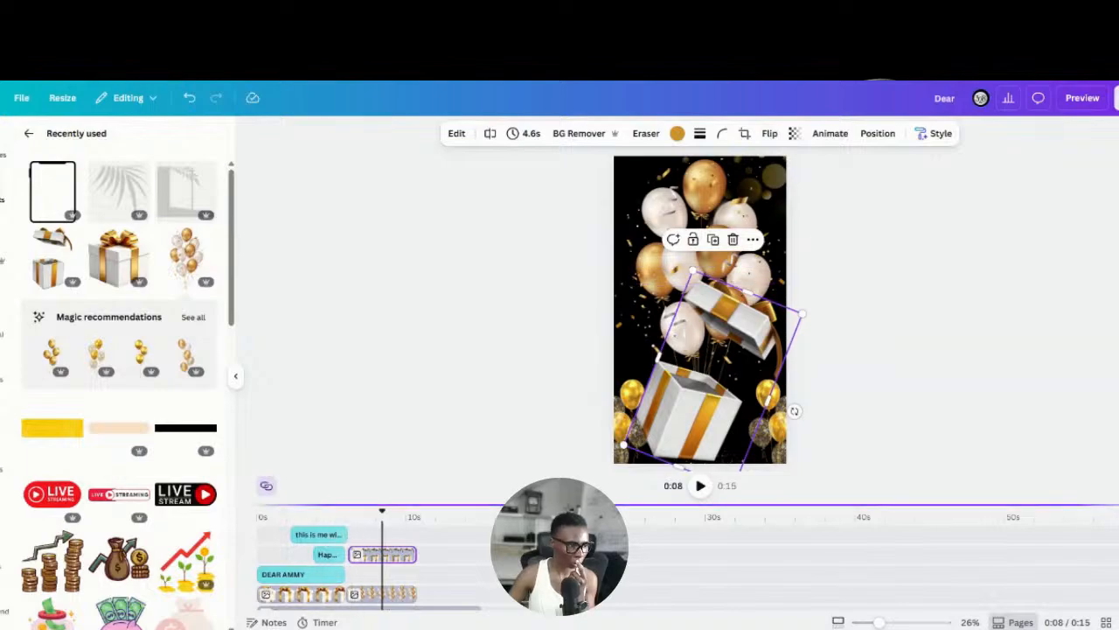
# Step: Replay the transition from the closed gift box to the open box and balloons, starting at about 0:04
pyautogui.moveTo(381, 514); pyautogui.dragTo(324, 525)
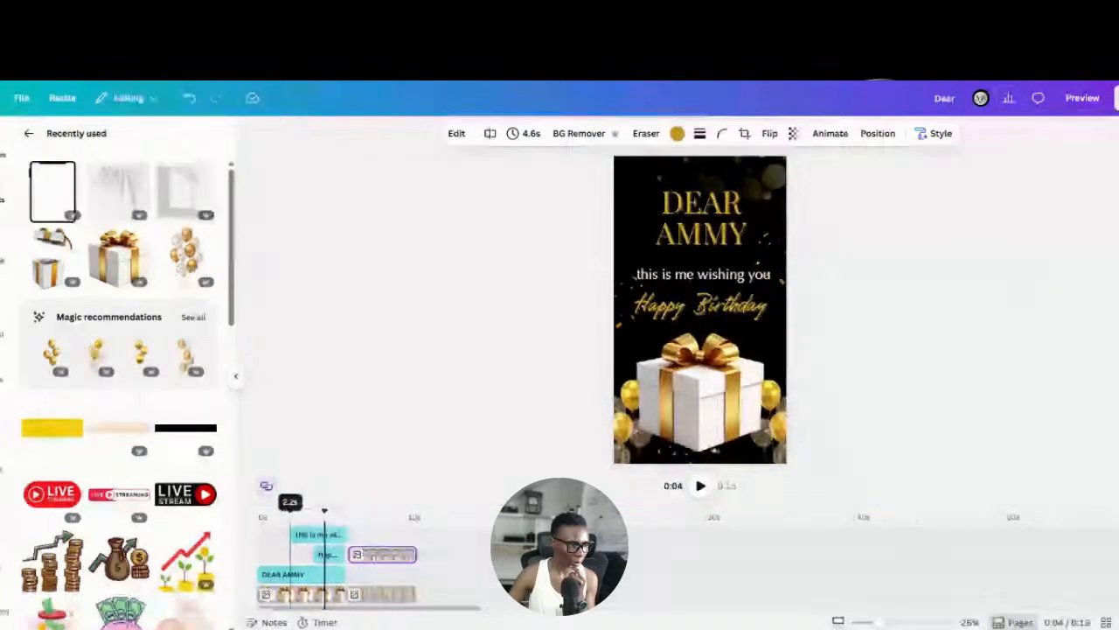
pyautogui.click(701, 487)
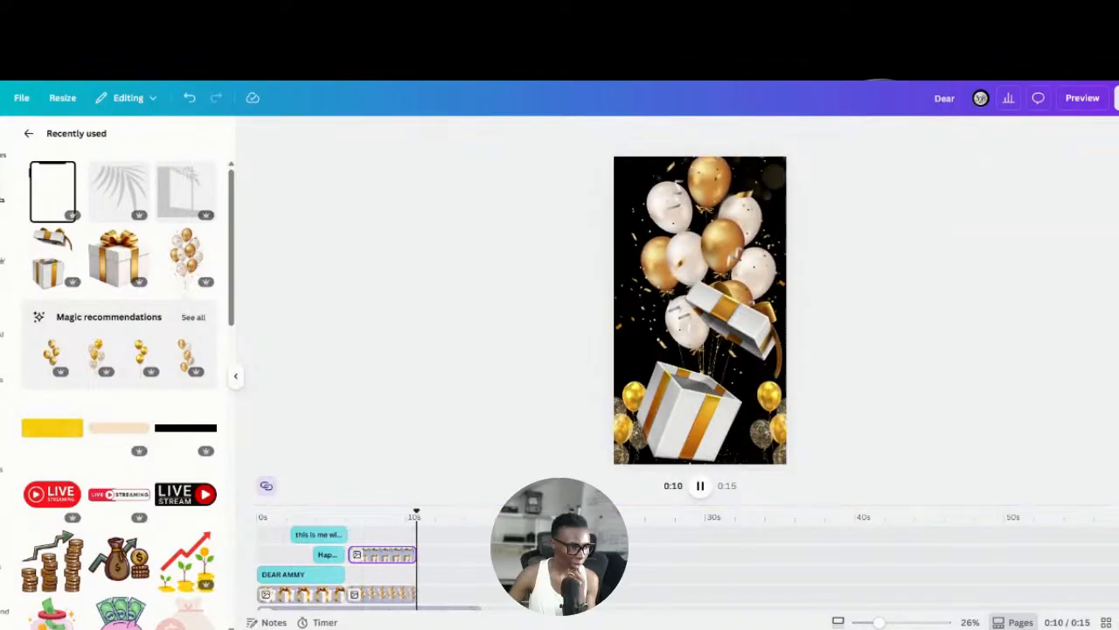
pyautogui.click(405, 516)
pyautogui.moveTo(405, 514); pyautogui.dragTo(332, 516)
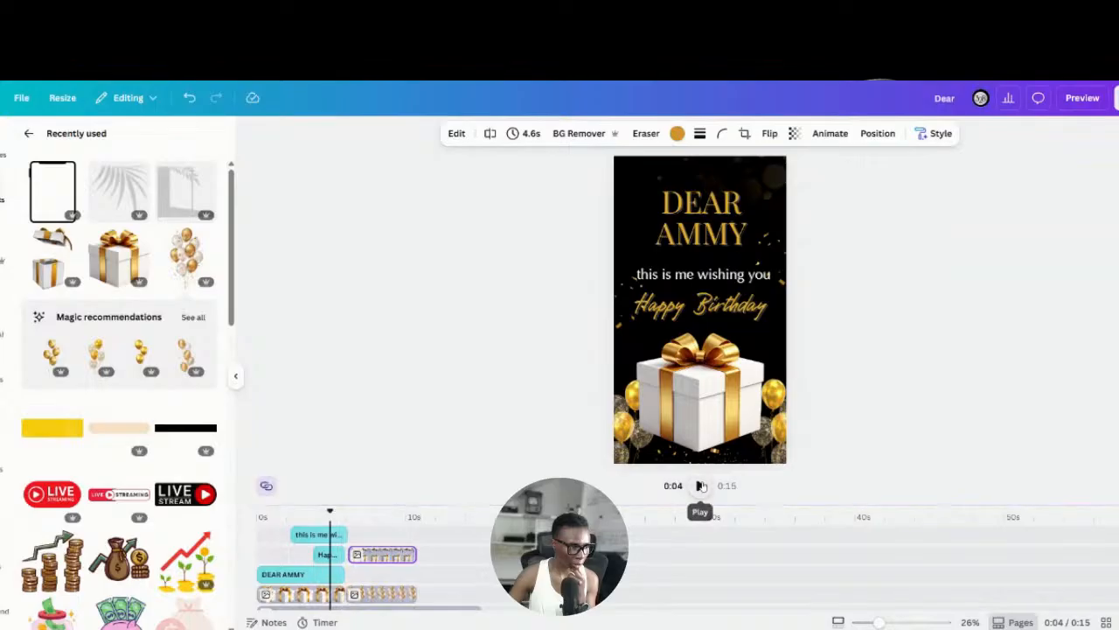
pyautogui.click(701, 486)
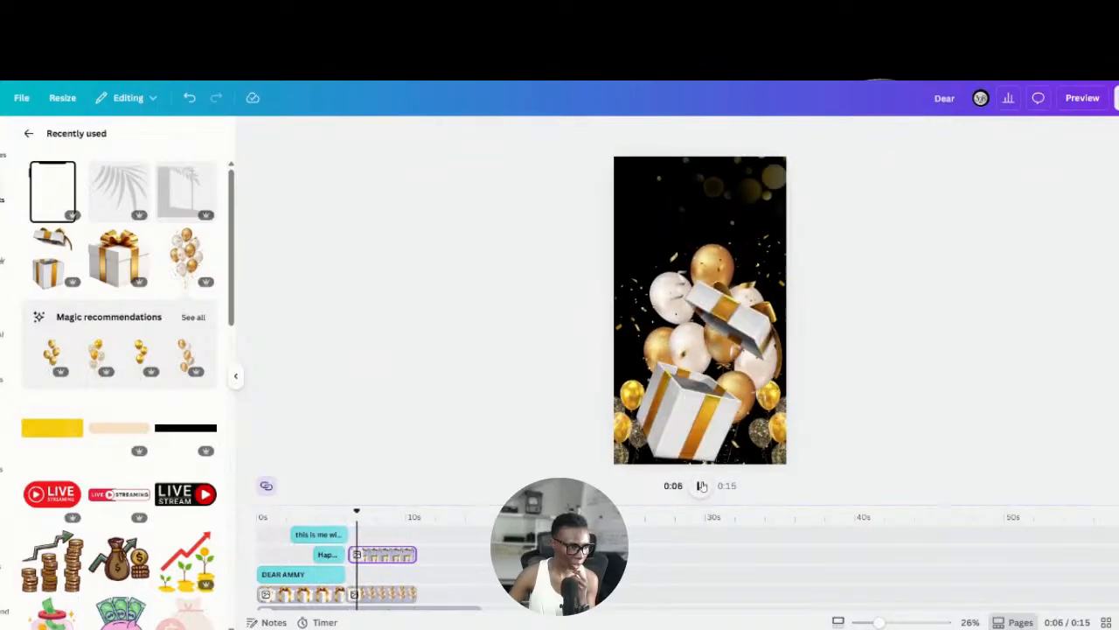
# Step: Adjust the clip starts so the open gift box lasts 4.7 s and the balloon bunch 4.5 s, and return to about 3.4 s
pyautogui.click(364, 554)
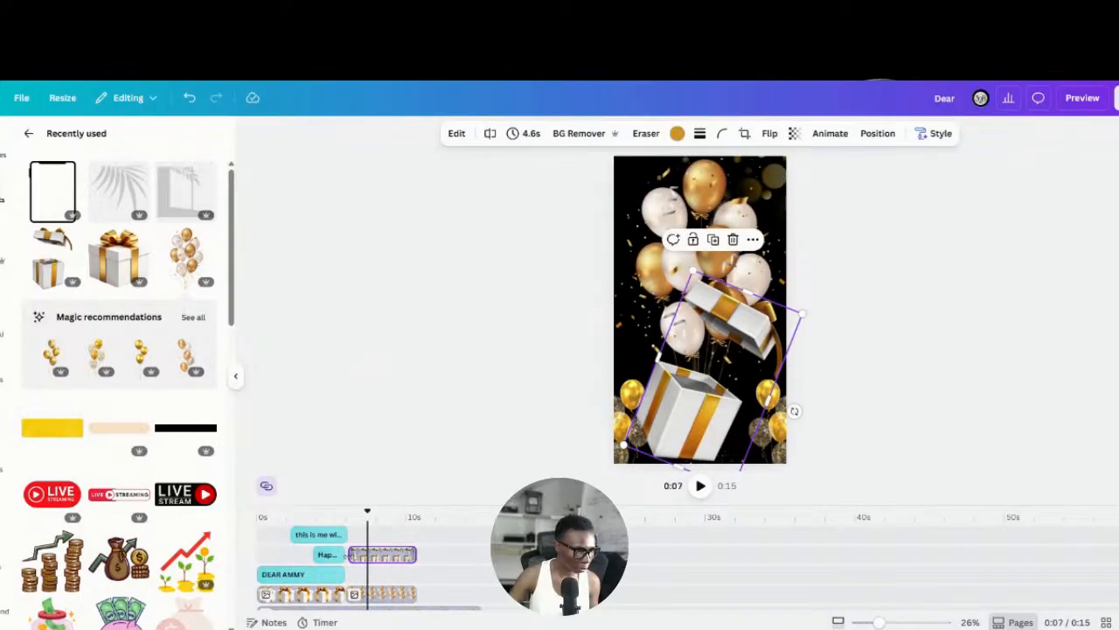
pyautogui.moveTo(348, 555); pyautogui.dragTo(347, 555)
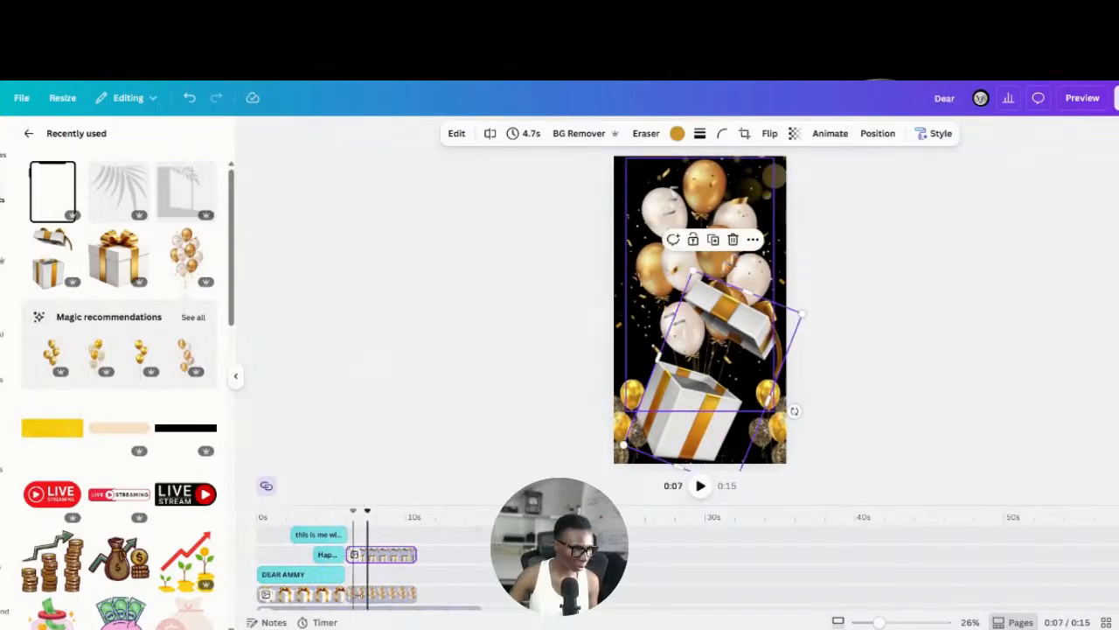
pyautogui.click(354, 596)
pyautogui.moveTo(353, 595); pyautogui.dragTo(349, 594)
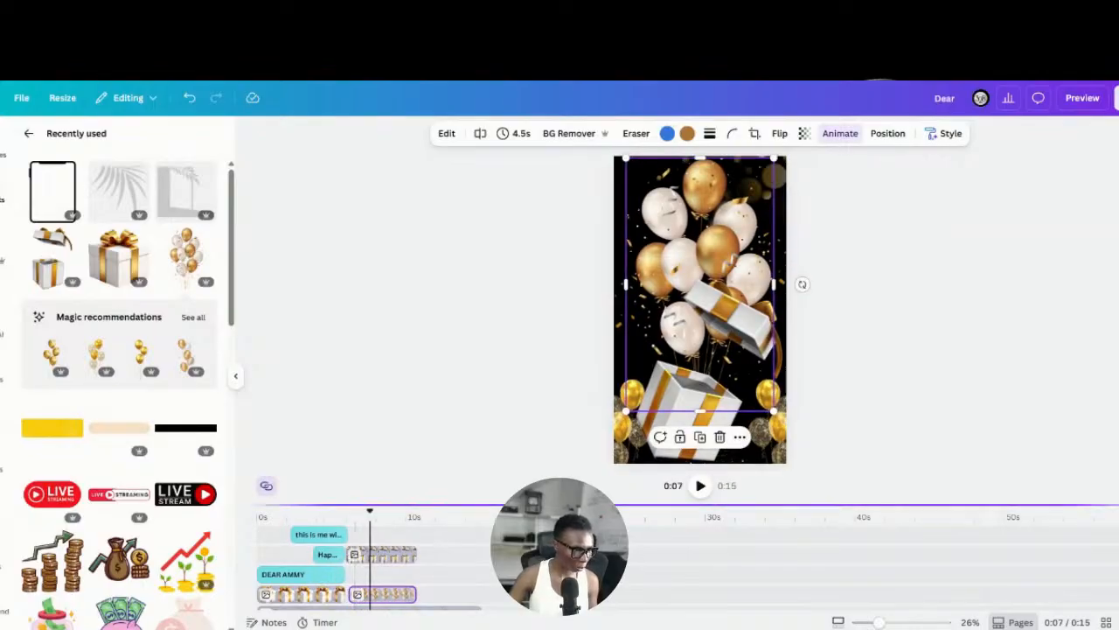
pyautogui.moveTo(370, 512); pyautogui.dragTo(310, 512)
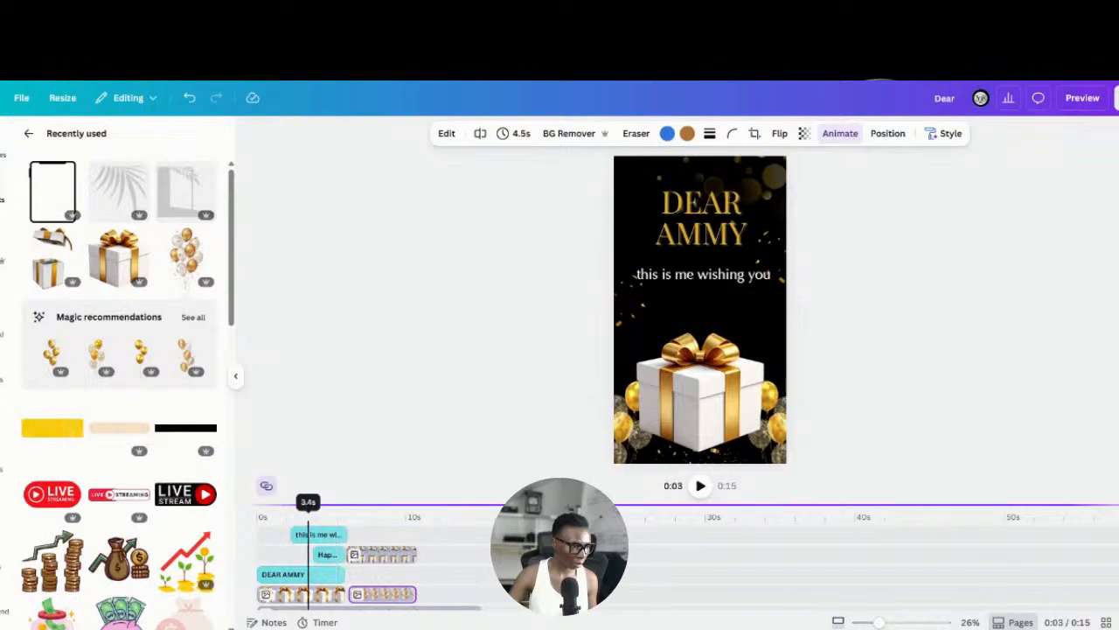
# Step: Replay the change from the closed to the open gift box, starting at about 0:03 and again from 0:05
pyautogui.click(701, 486)
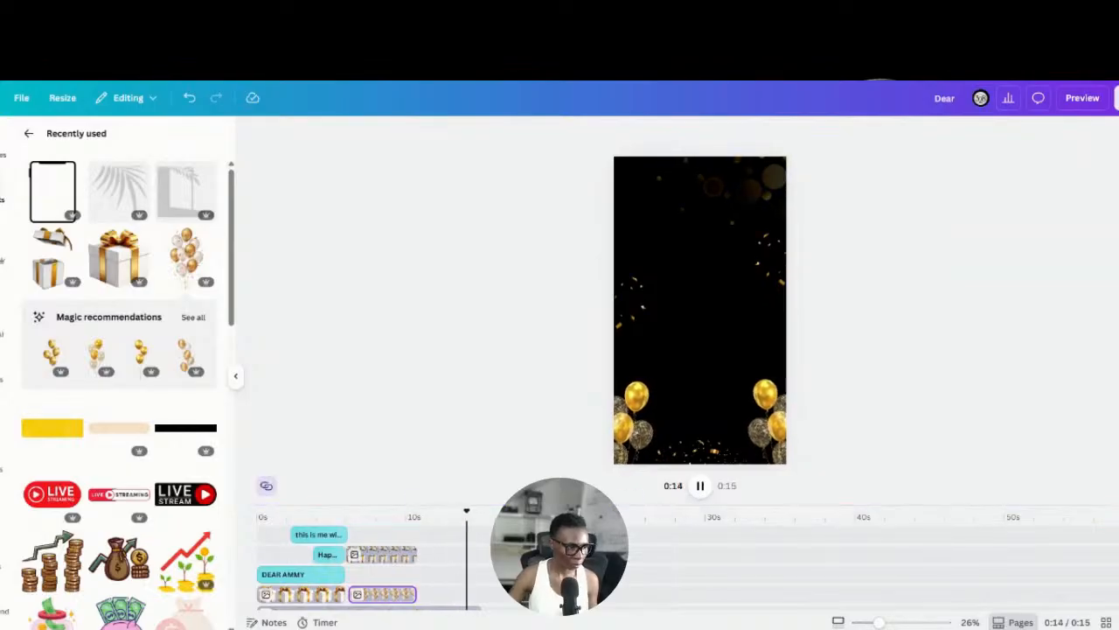
pyautogui.moveTo(480, 520); pyautogui.dragTo(312, 525)
pyautogui.click(700, 486)
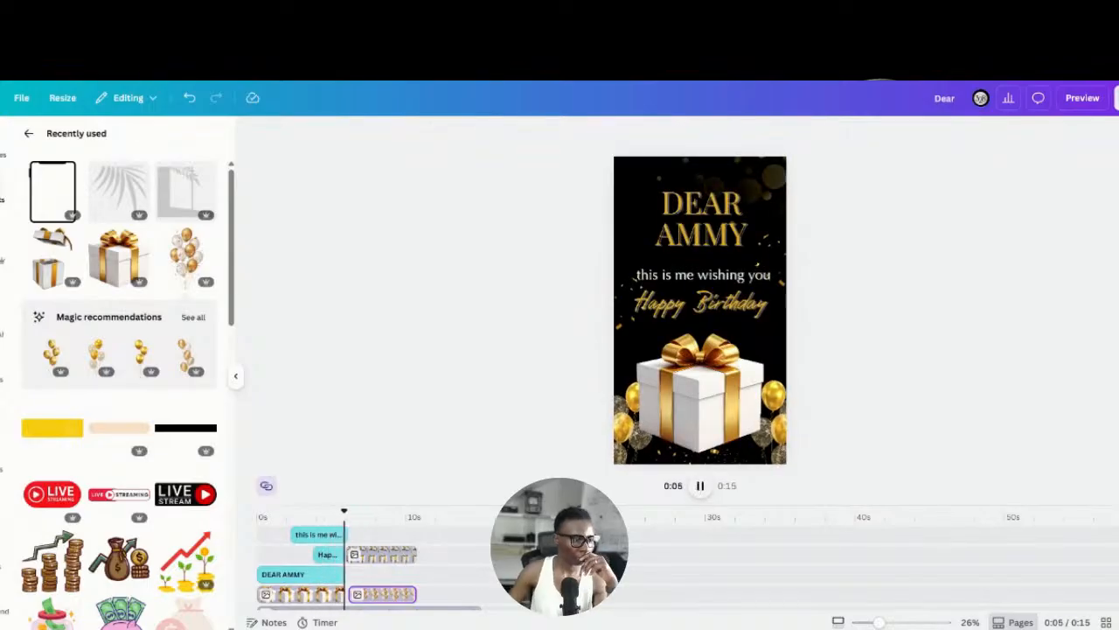
pyautogui.click(374, 557)
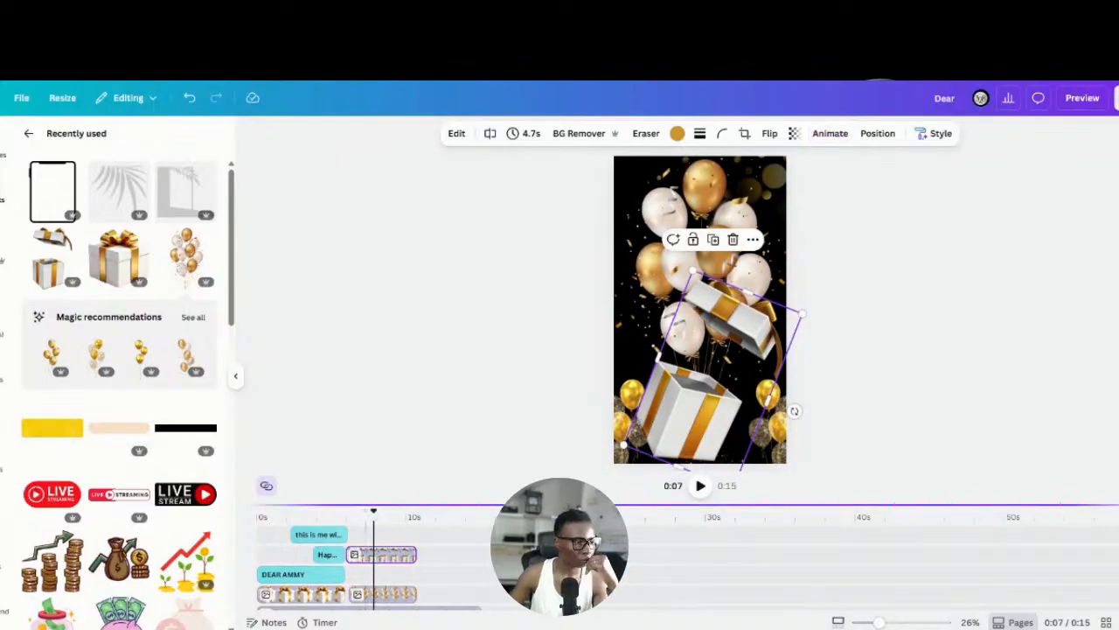
pyautogui.click(333, 506)
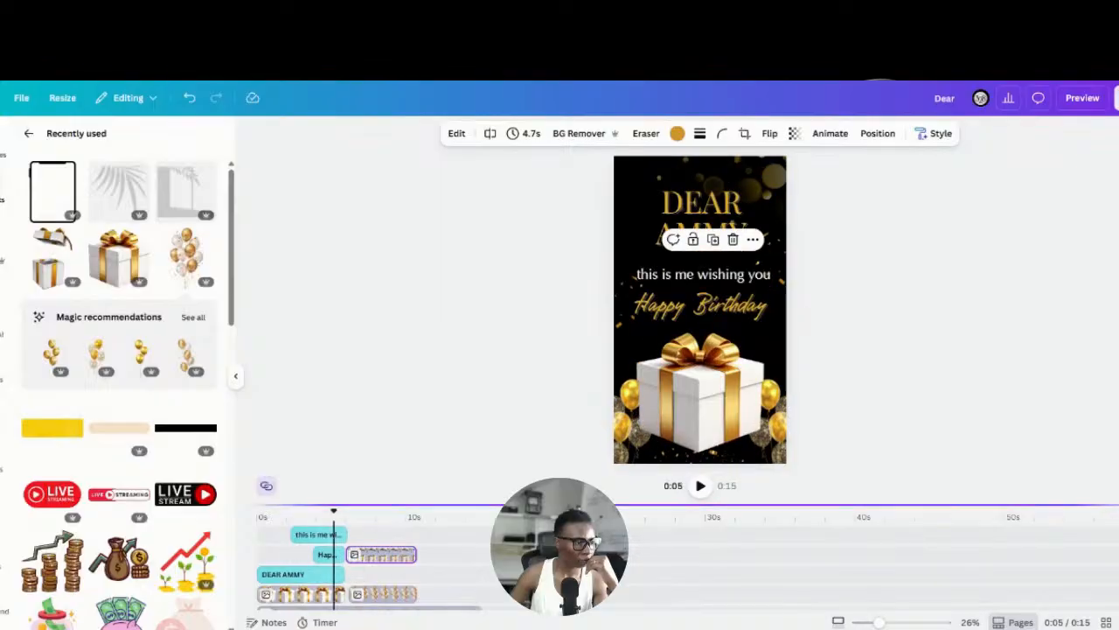
pyautogui.click(701, 487)
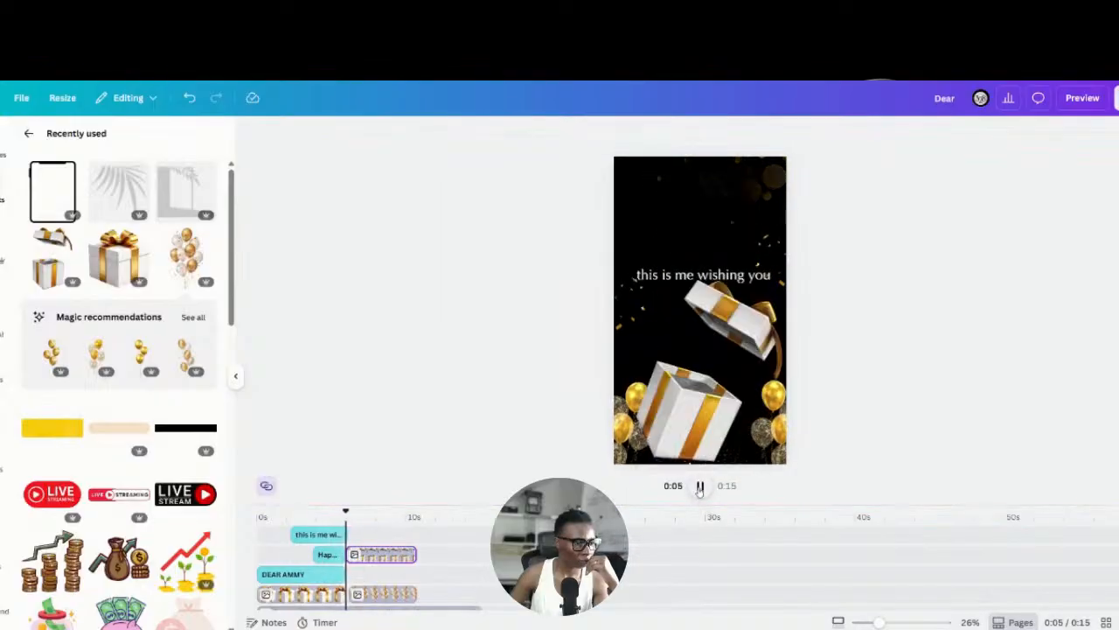
# Step: Trim the balloon bunch's start to 4.2 s, extend the open gift box to 5.0 s, and preview from about 0:03
pyautogui.click(371, 593)
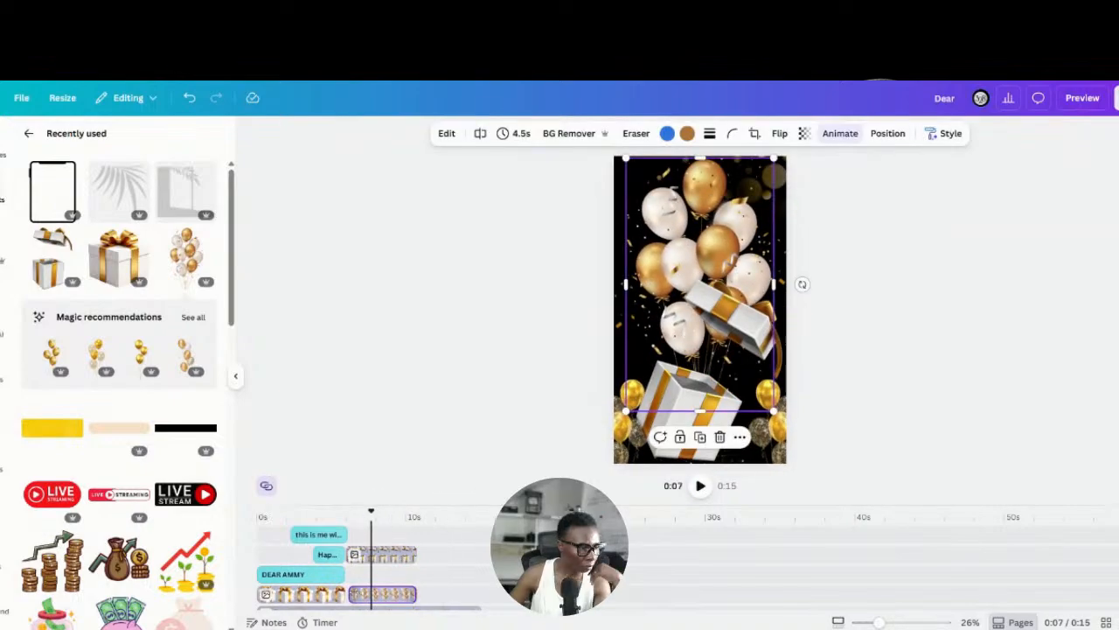
pyautogui.moveTo(352, 594); pyautogui.dragTo(361, 594)
pyautogui.click(379, 556)
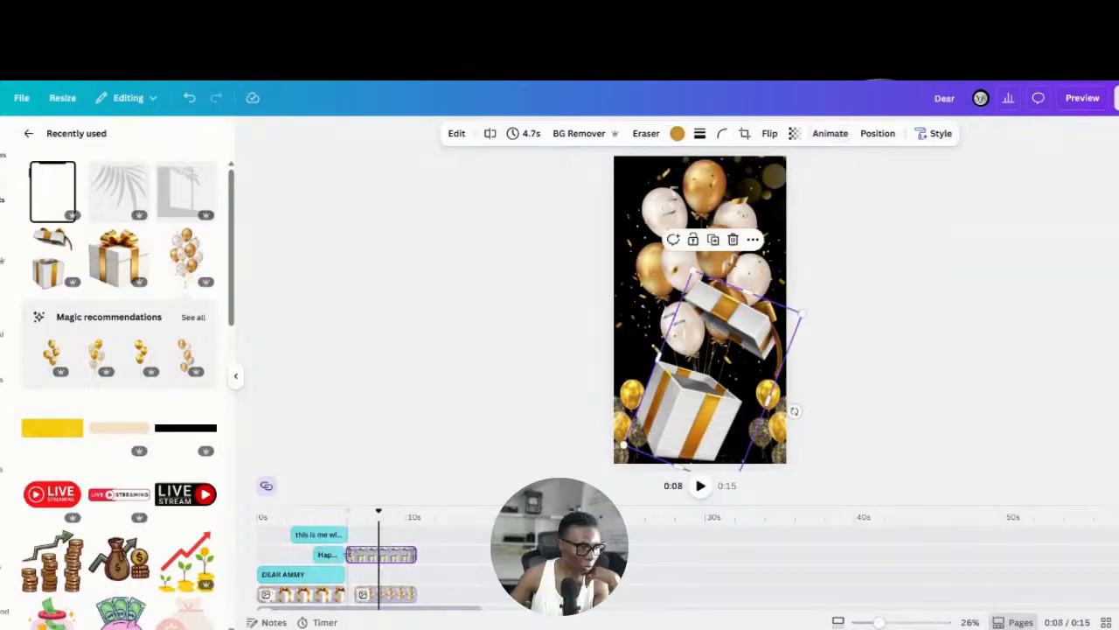
pyautogui.moveTo(347, 554); pyautogui.dragTo(341, 554)
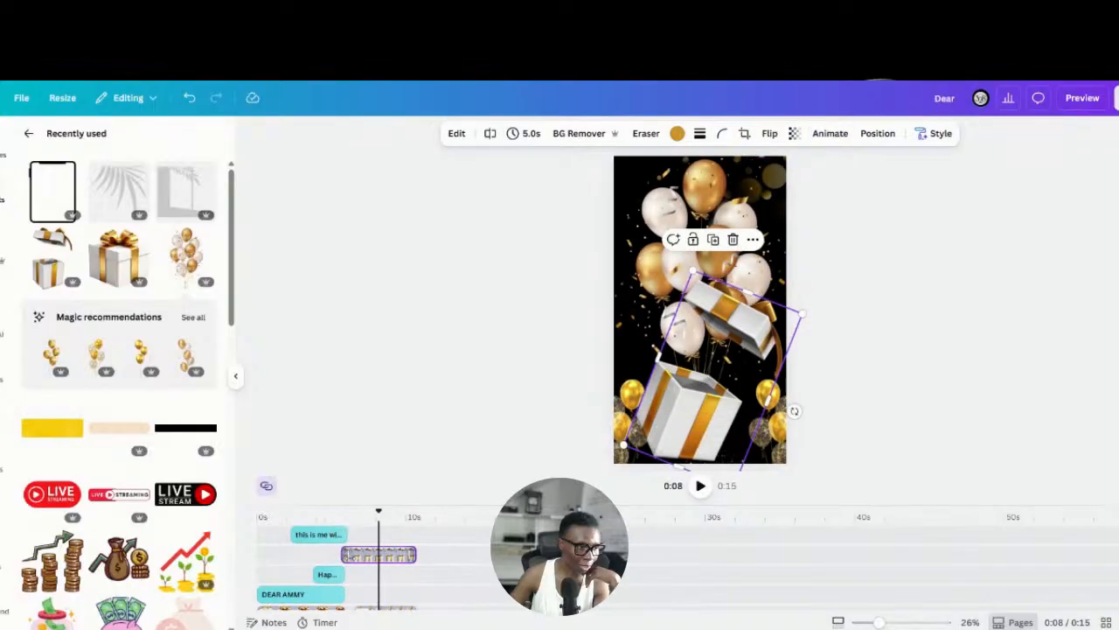
pyautogui.click(313, 560)
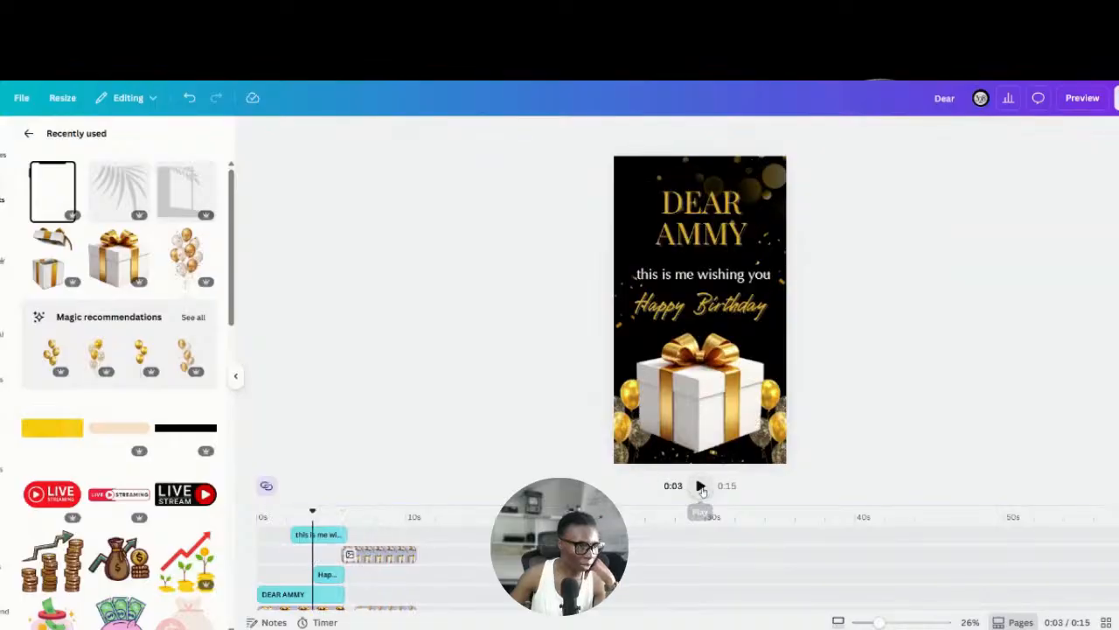
pyautogui.click(701, 487)
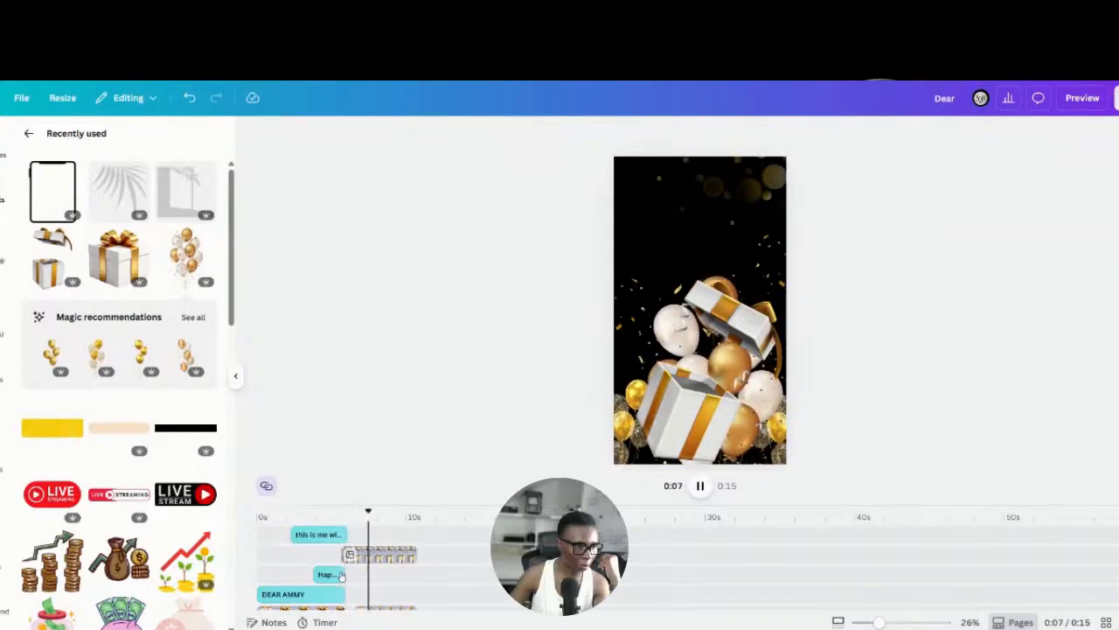
# Step: Trim the start of the open gift box so it lasts 4.7 s and preview the transition from about 0:05
pyautogui.click(780, 319)
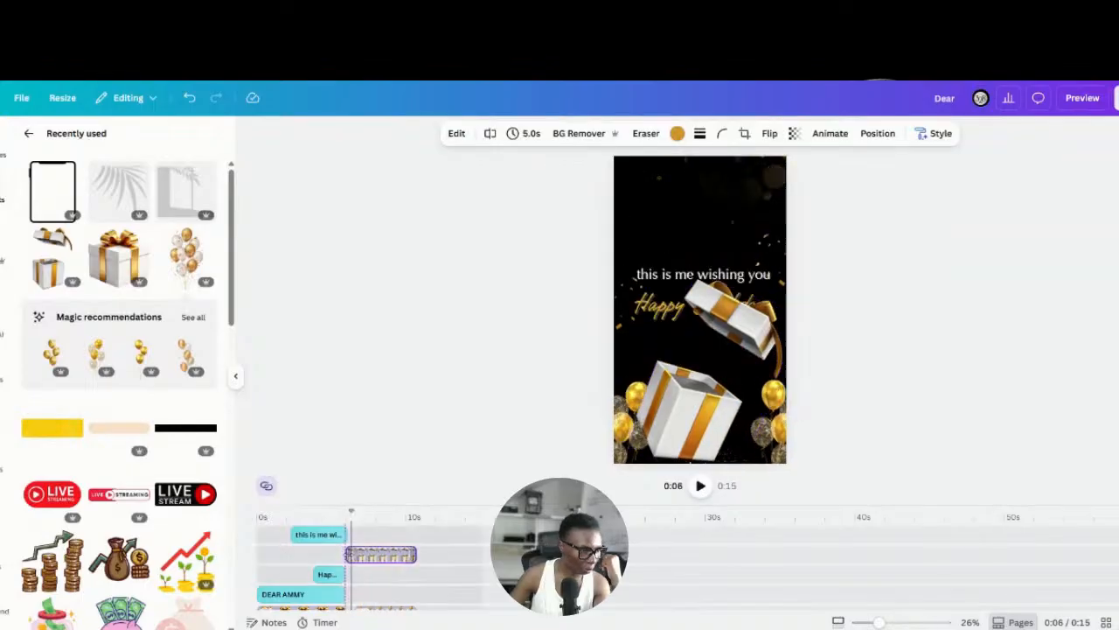
pyautogui.moveTo(349, 554); pyautogui.dragTo(347, 555)
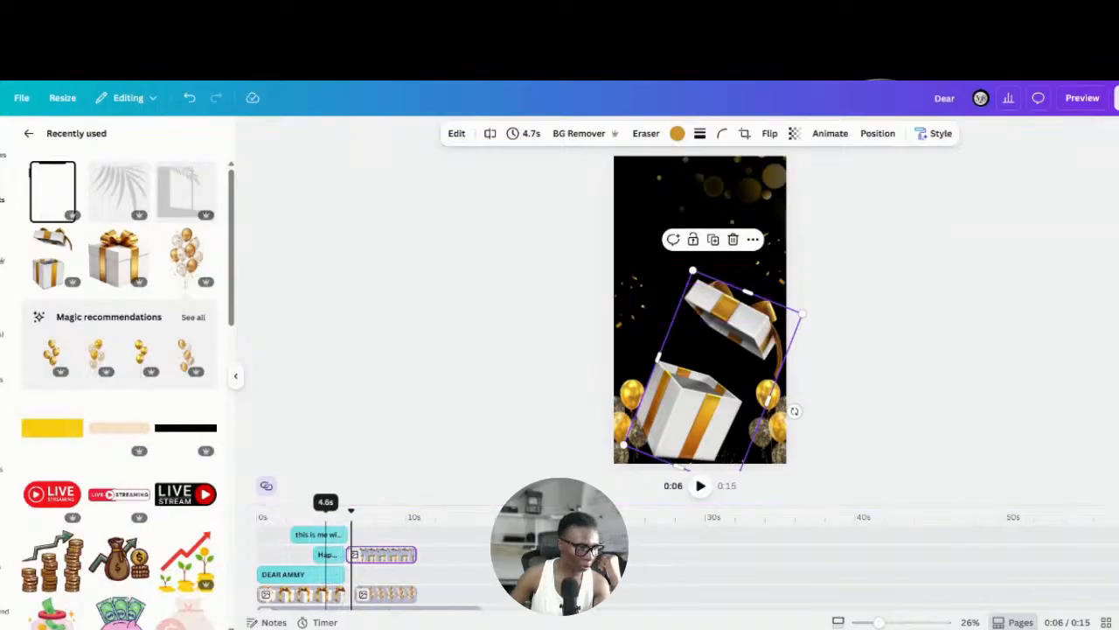
pyautogui.click(334, 525)
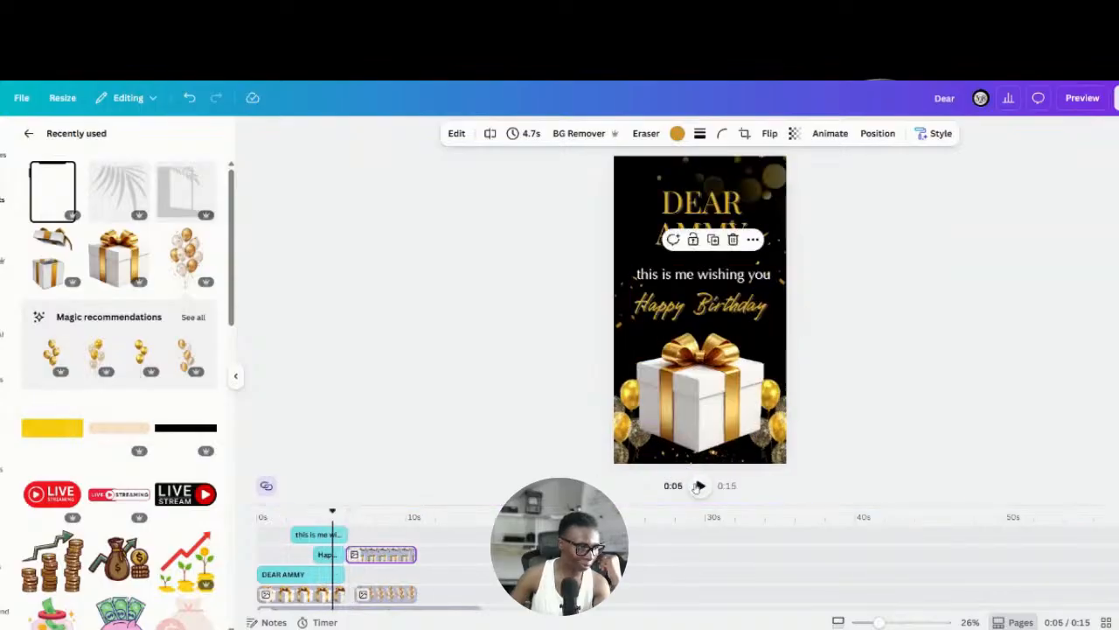
pyautogui.click(700, 486)
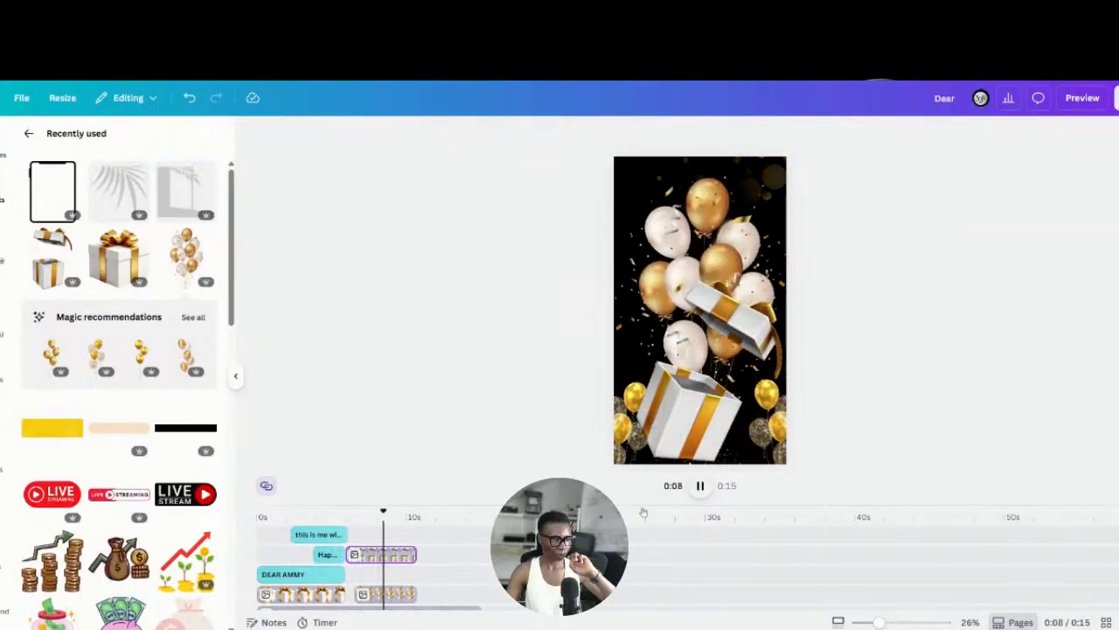
# Step: Extend the balloon bunch to 4.4 s, lower it behind the open gift box, and preview the transition
pyautogui.click(385, 593)
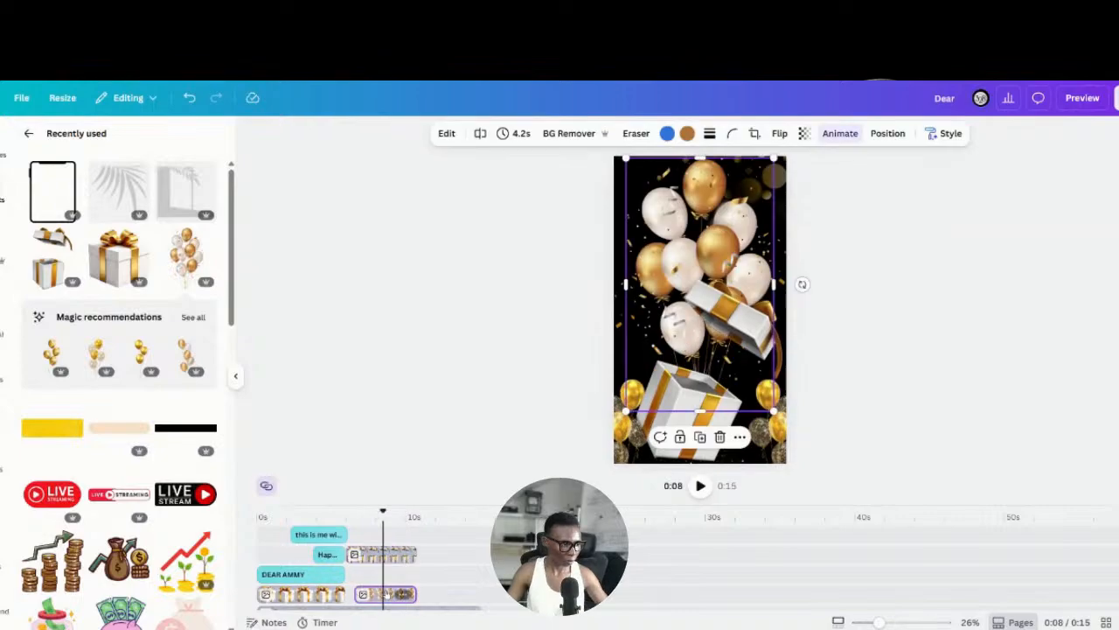
pyautogui.moveTo(355, 594); pyautogui.dragTo(353, 594)
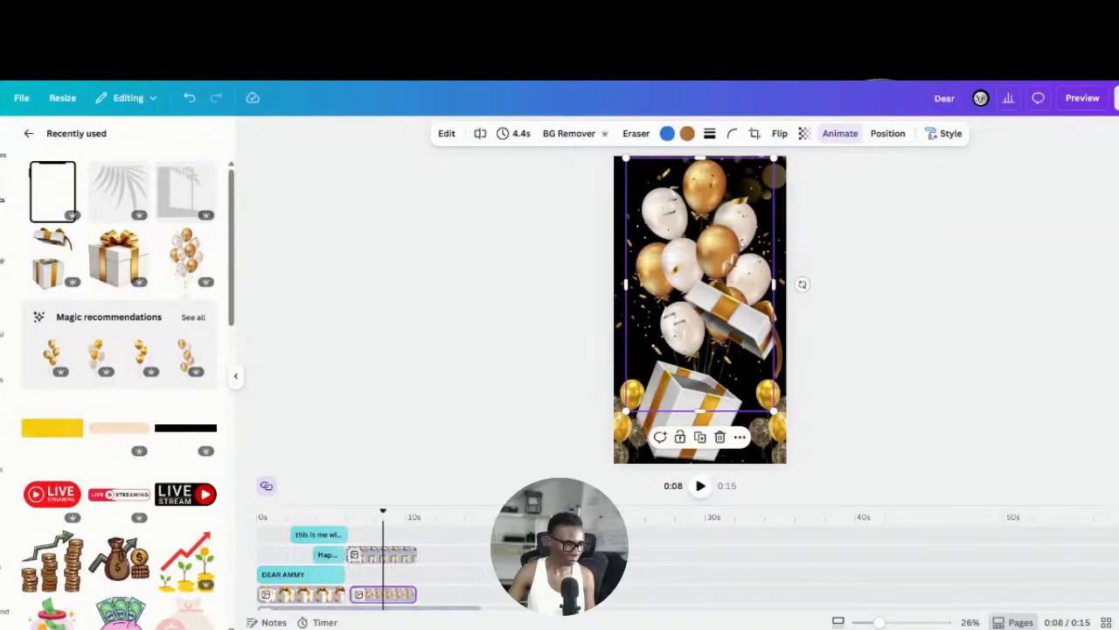
pyautogui.moveTo(742, 242); pyautogui.dragTo(744, 386)
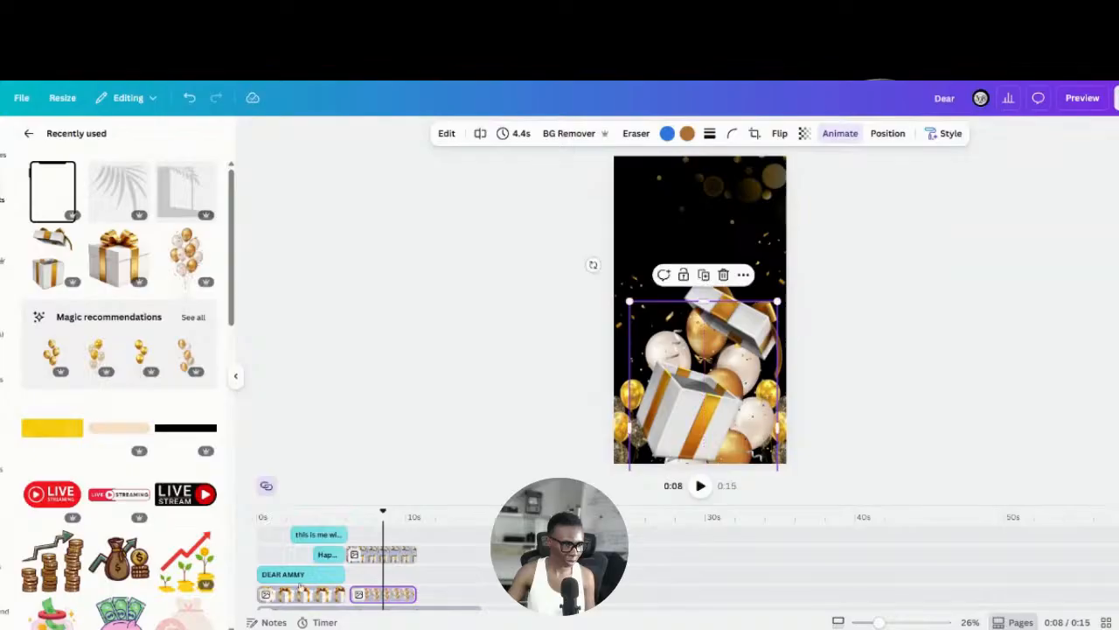
pyautogui.moveTo(383, 501); pyautogui.dragTo(337, 502)
pyautogui.click(697, 487)
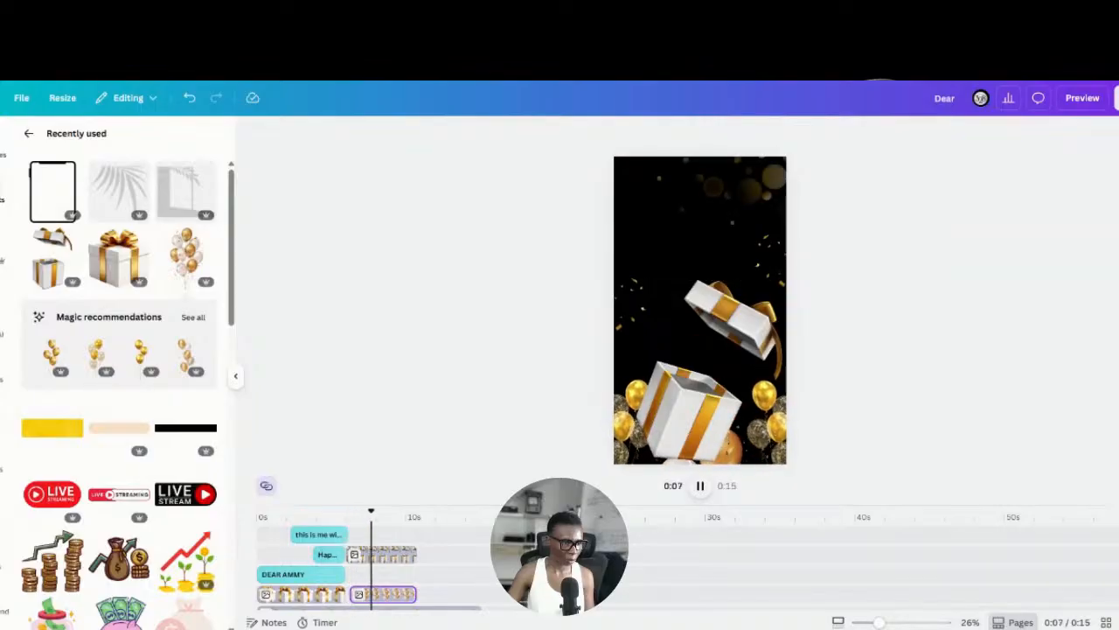
# Step: Replace the balloon bunch's custom motion path with a new, longer one running between the open box and the upper canvas
pyautogui.click(389, 596)
pyautogui.click(704, 335)
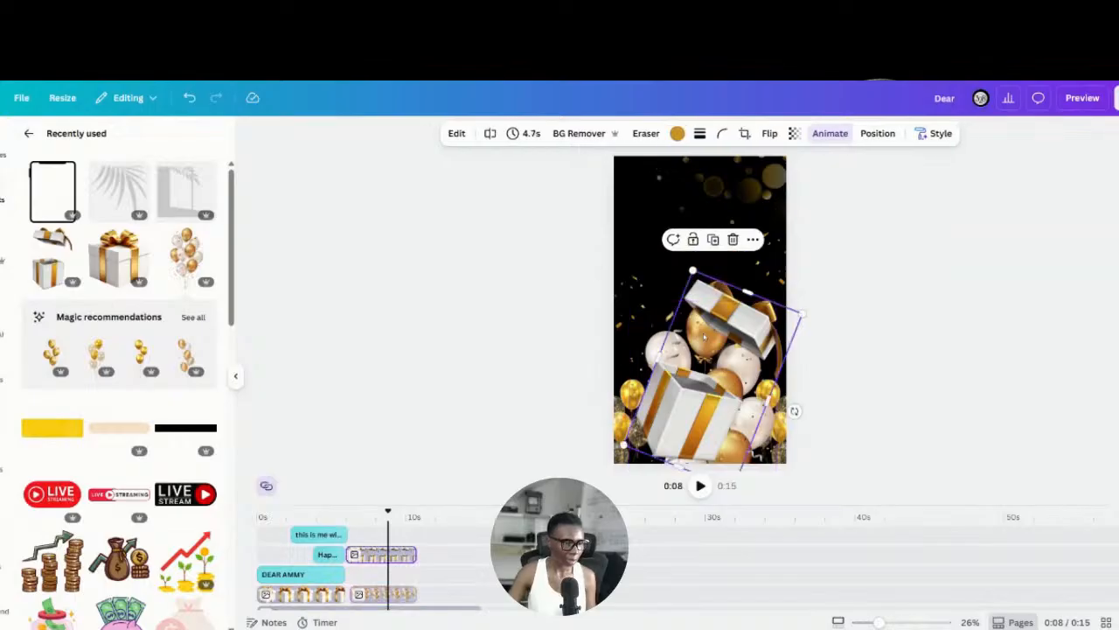
pyautogui.click(686, 317)
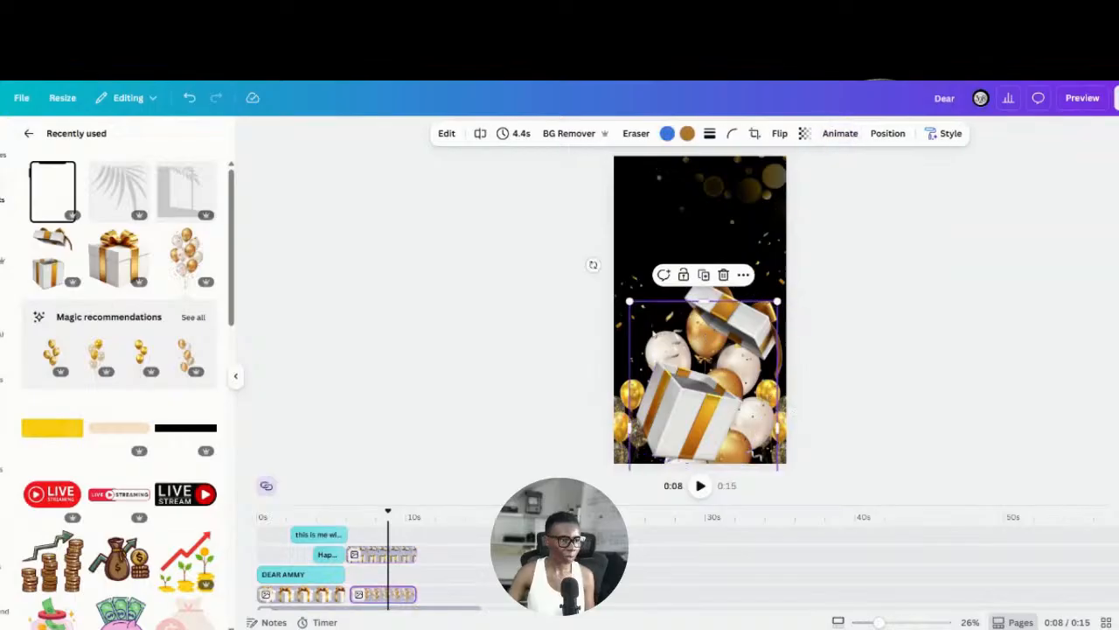
pyautogui.click(840, 134)
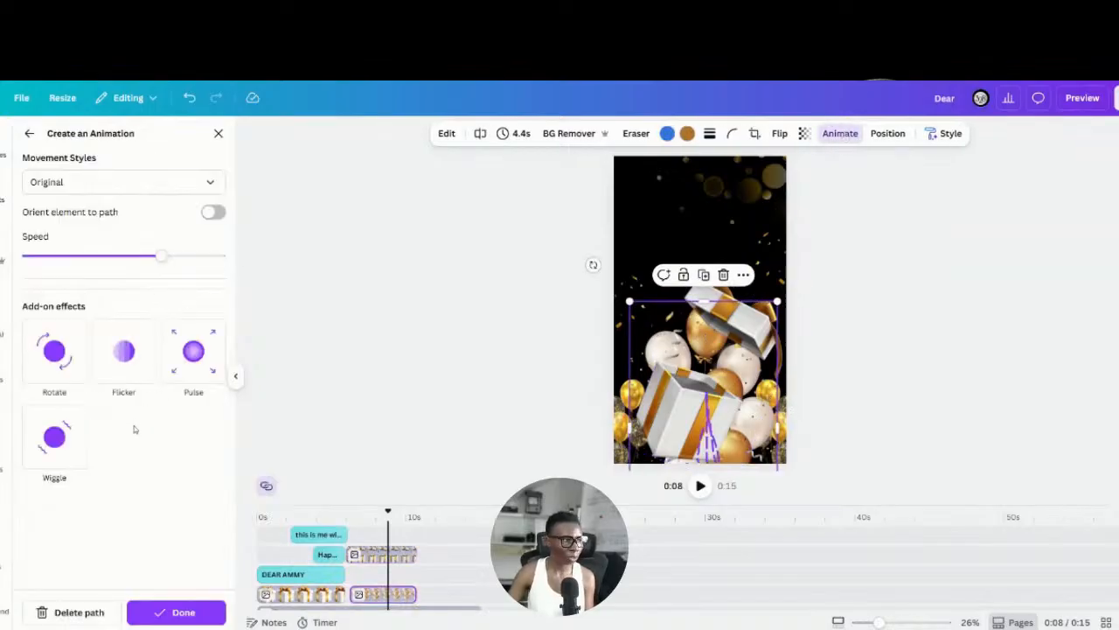
pyautogui.click(84, 610)
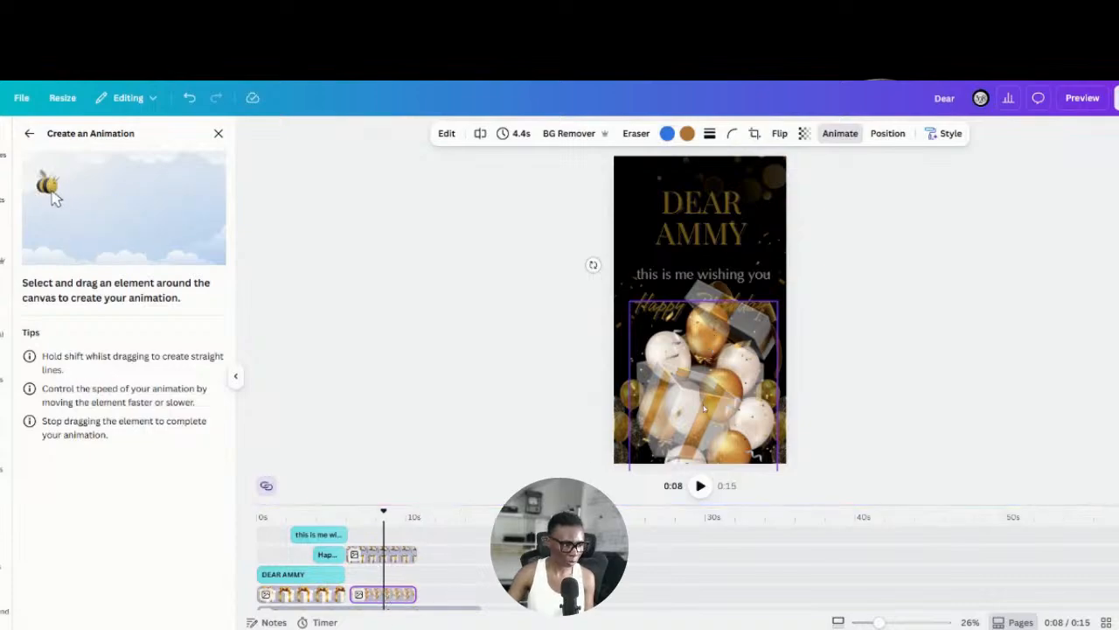
pyautogui.moveTo(700, 418)
pyautogui.mouseDown()
pyautogui.moveTo(703, 298)
pyautogui.moveTo(680, 205)
pyautogui.moveTo(705, 164)
pyautogui.moveTo(712, 381)
pyautogui.moveTo(692, 235)
pyautogui.mouseUp()
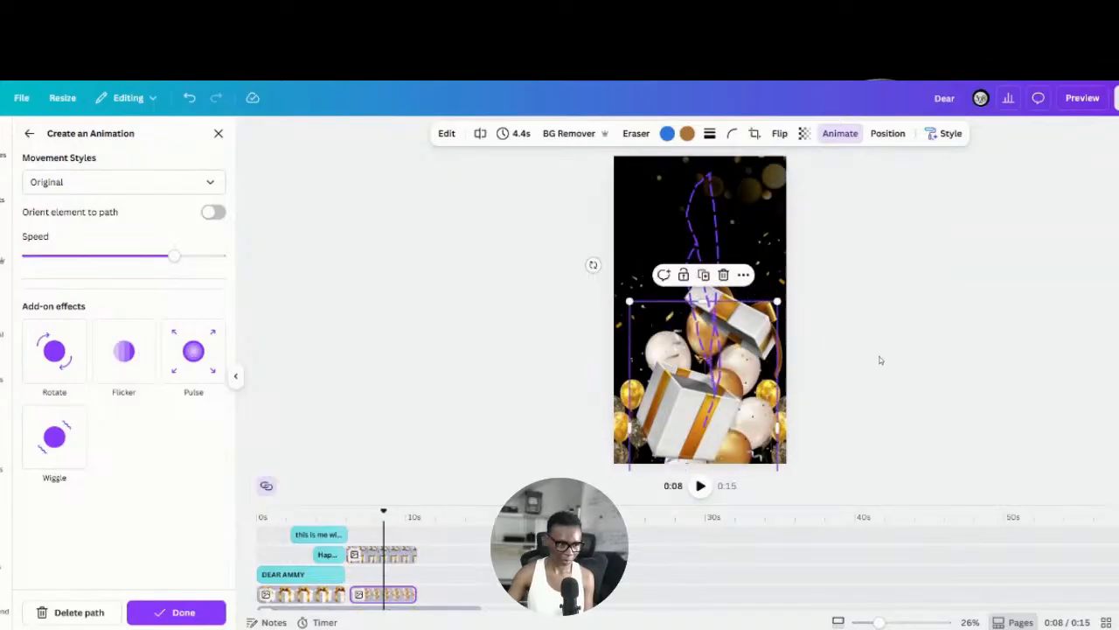
pyautogui.click(175, 612)
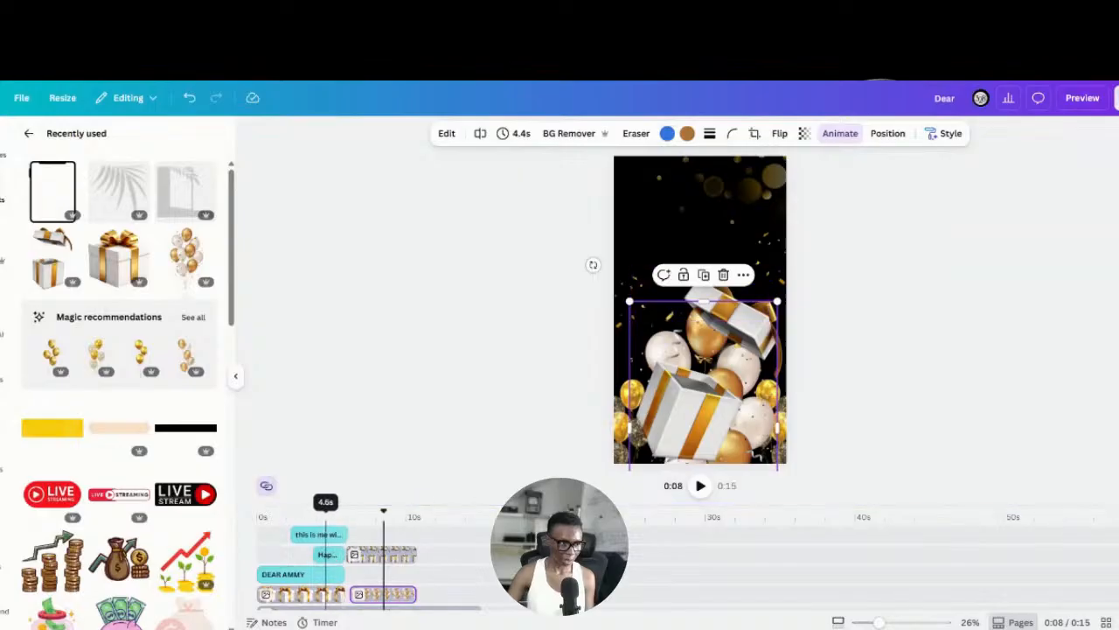
# Step: Replay the video from about 0:04 to check the balloons' new motion path
pyautogui.moveTo(383, 514); pyautogui.dragTo(329, 514)
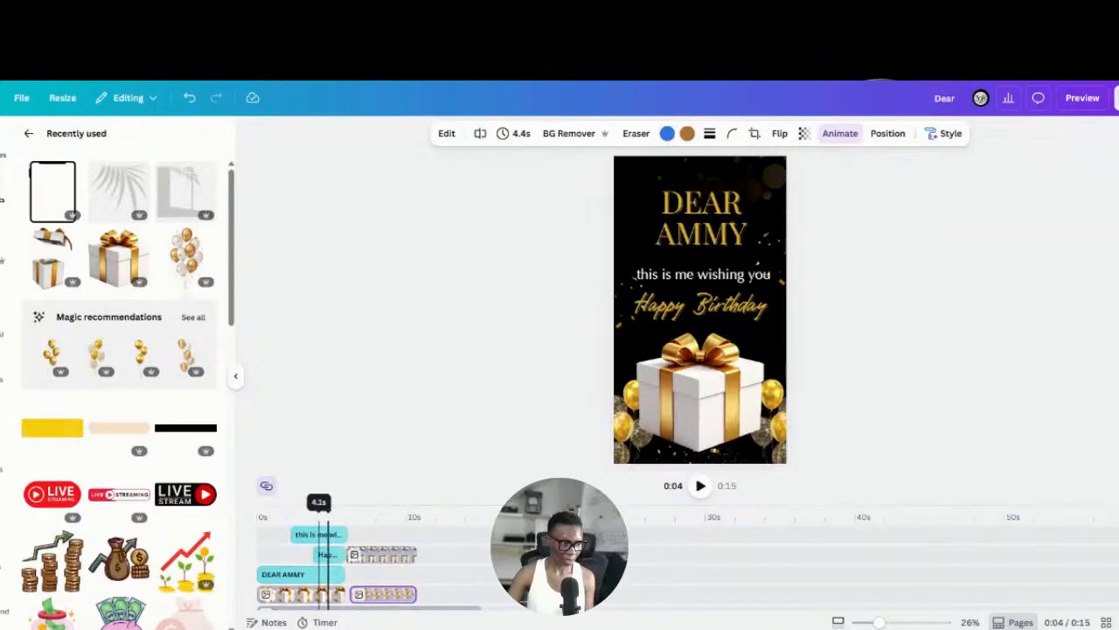
pyautogui.click(700, 487)
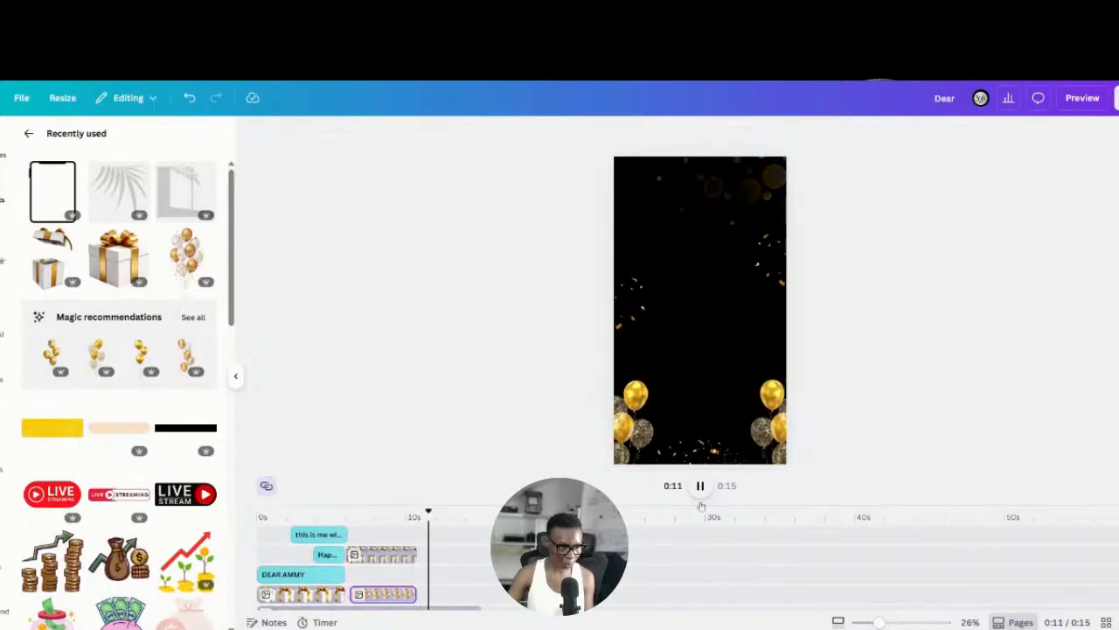
pyautogui.click(401, 554)
pyautogui.click(398, 593)
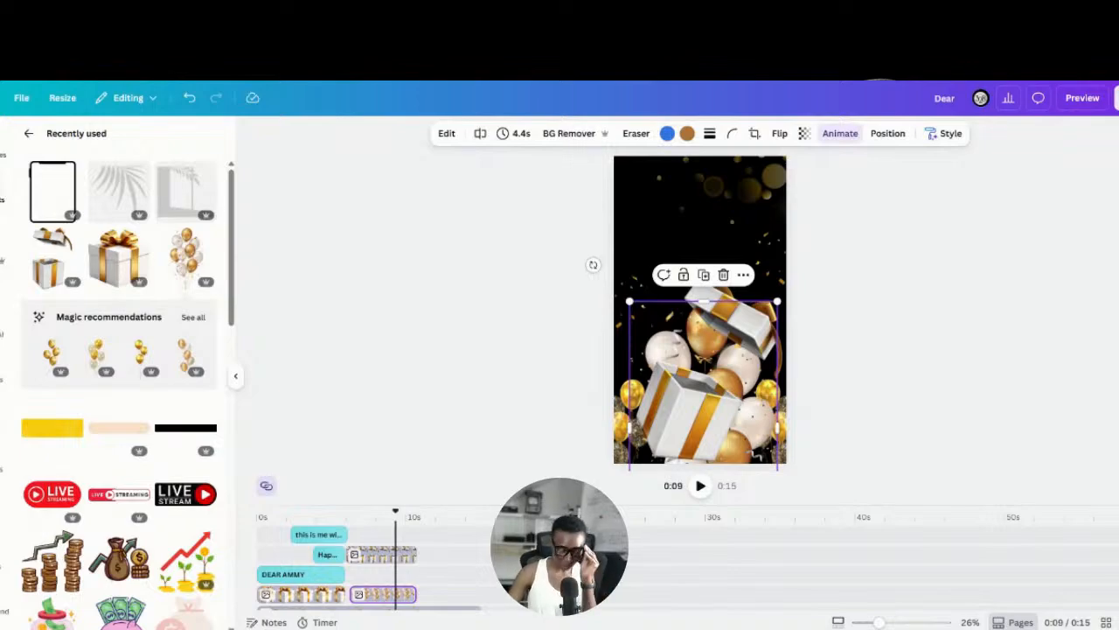
pyautogui.click(870, 343)
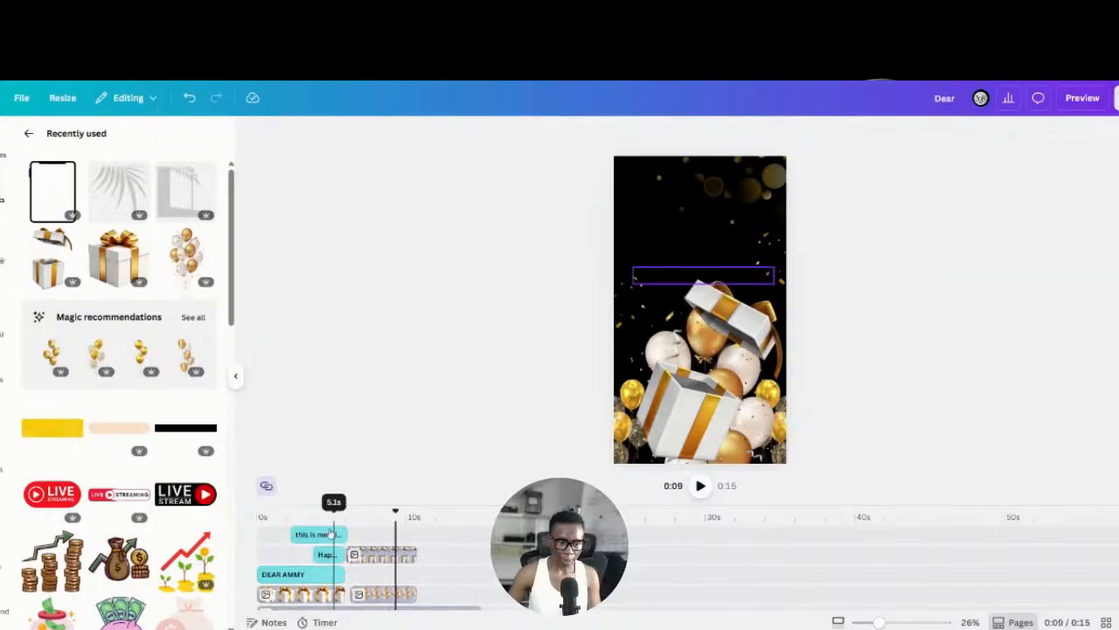
# Step: Apply the Typewriter animation to the gold headline text above the closed gift box
pyautogui.click(262, 532)
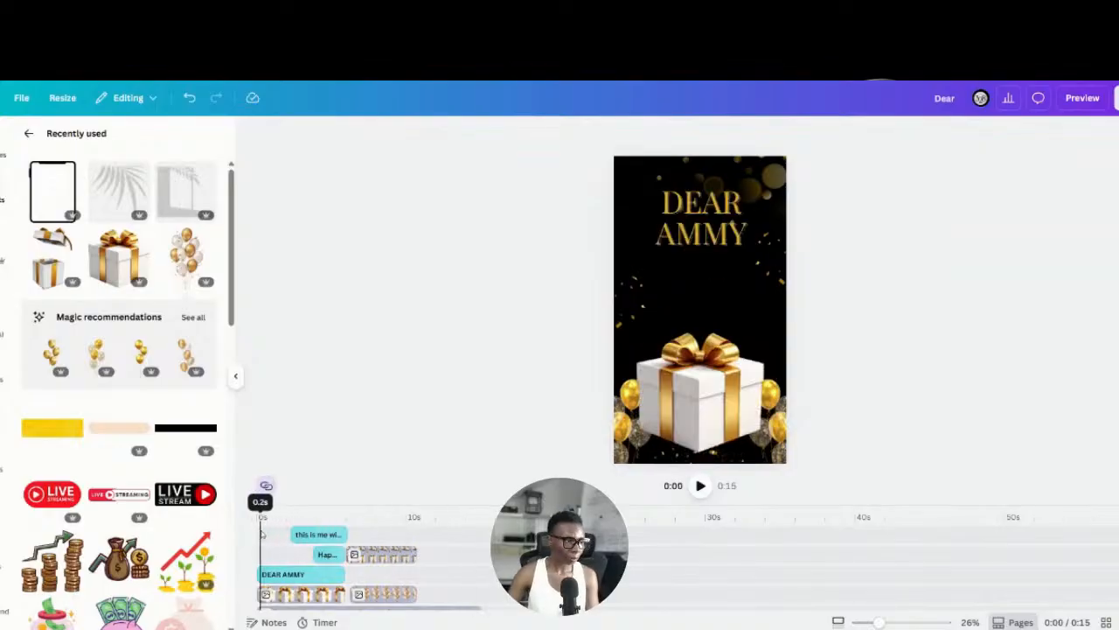
pyautogui.click(322, 535)
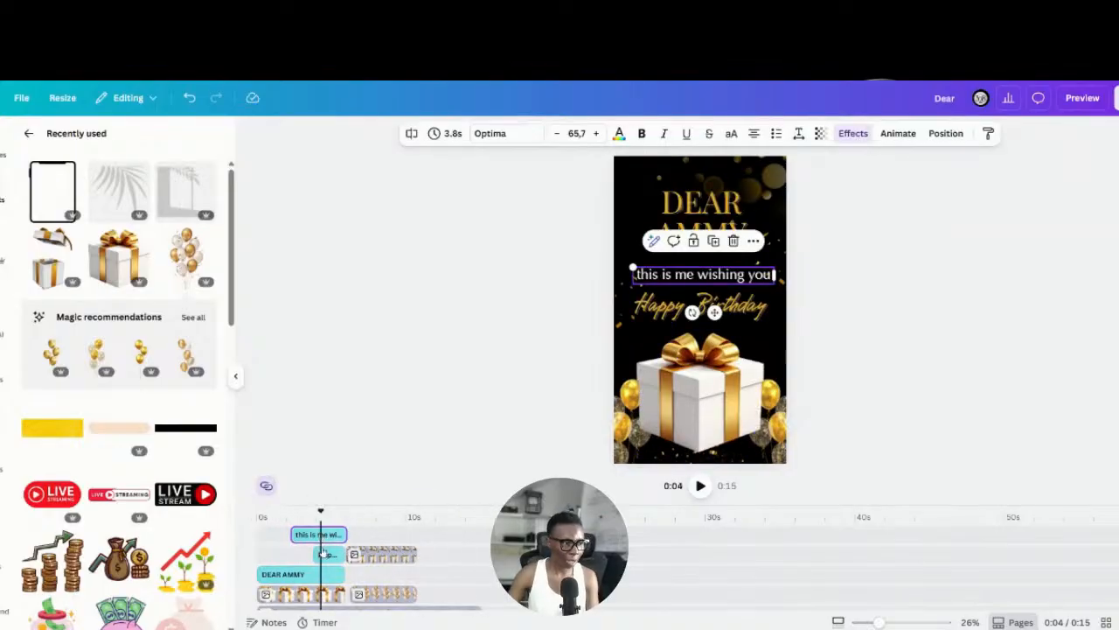
pyautogui.click(288, 576)
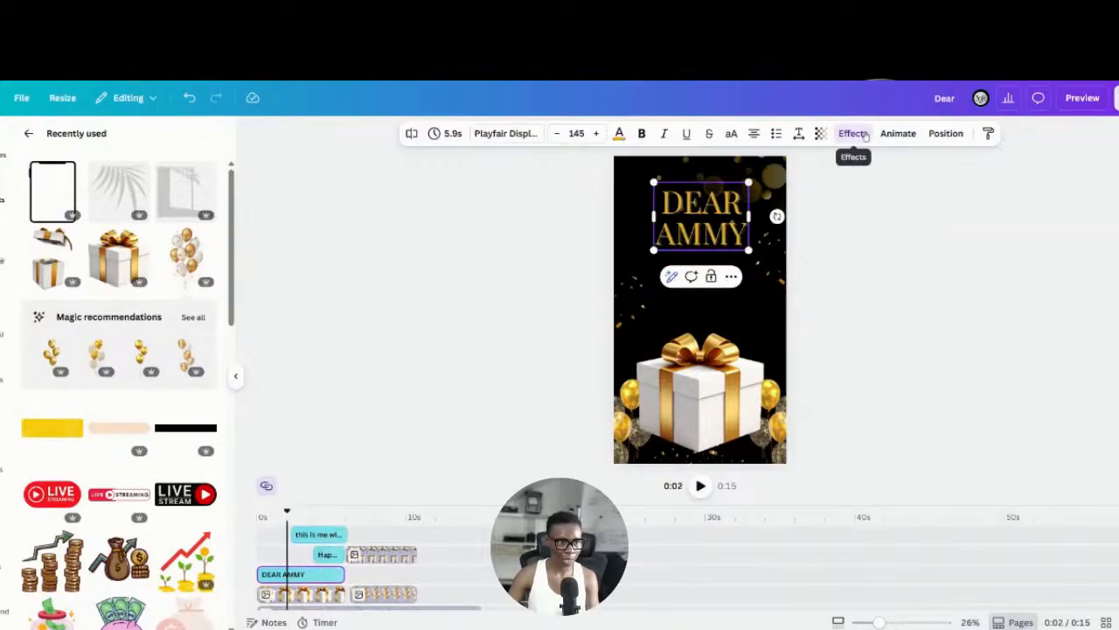
pyautogui.click(898, 134)
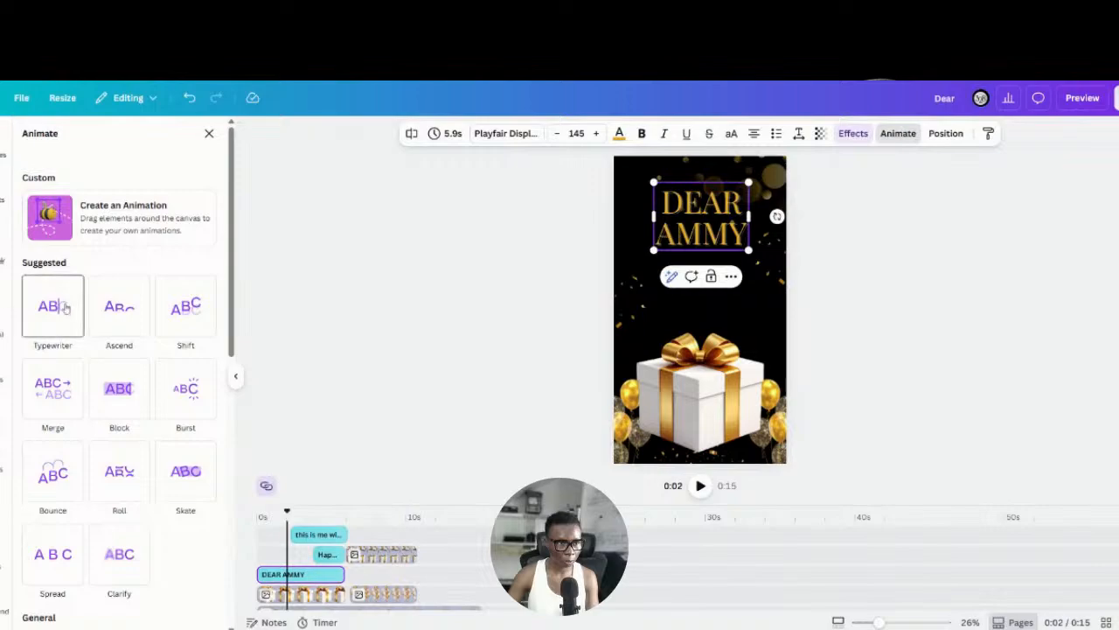
pyautogui.click(62, 309)
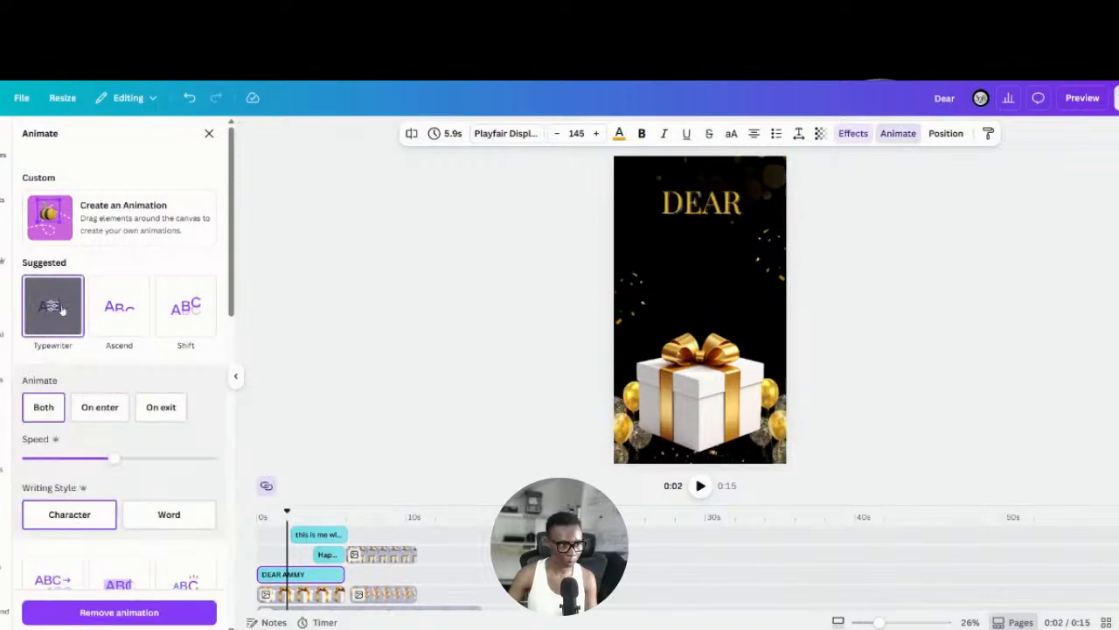
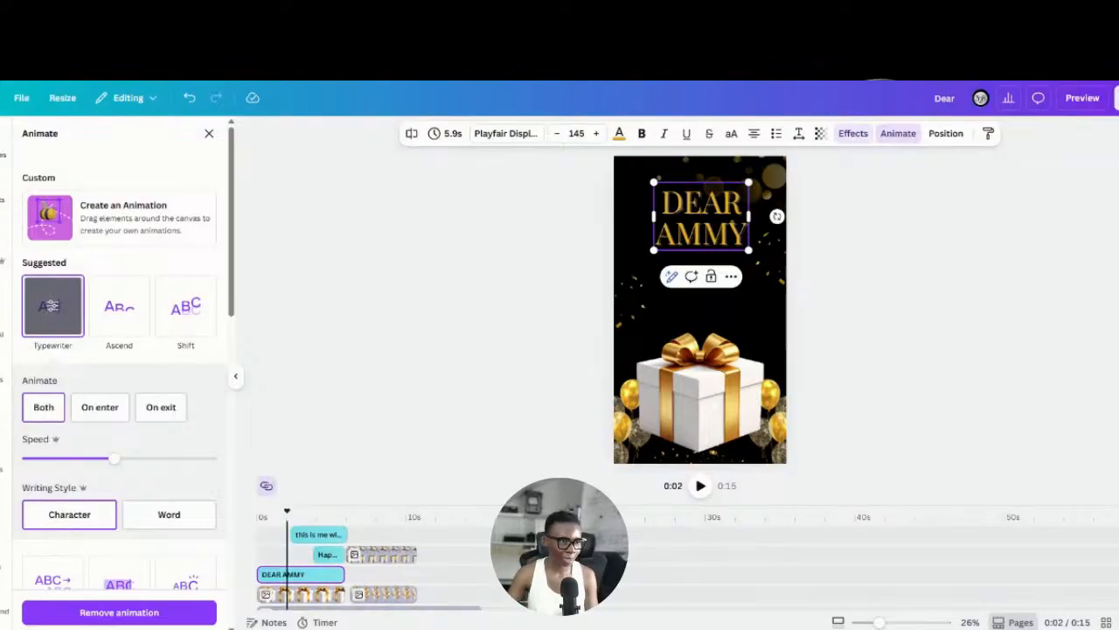
pyautogui.click(573, 451)
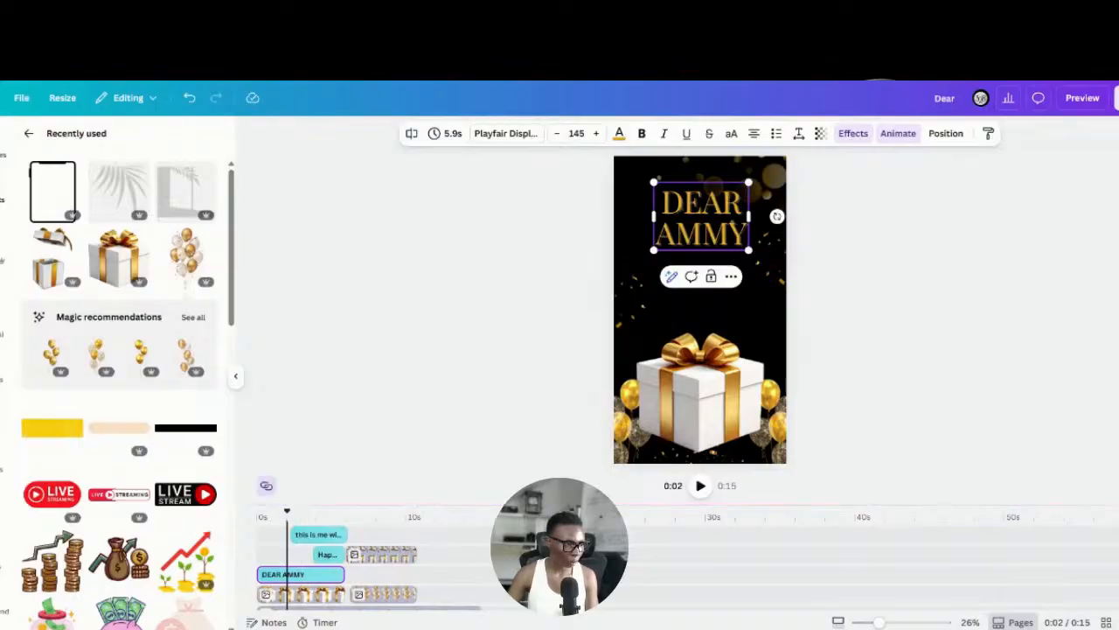
# Step: Play the headline's animation briefly, and apply the Pan animation to the "this is me wishing you" text
pyautogui.click(700, 492)
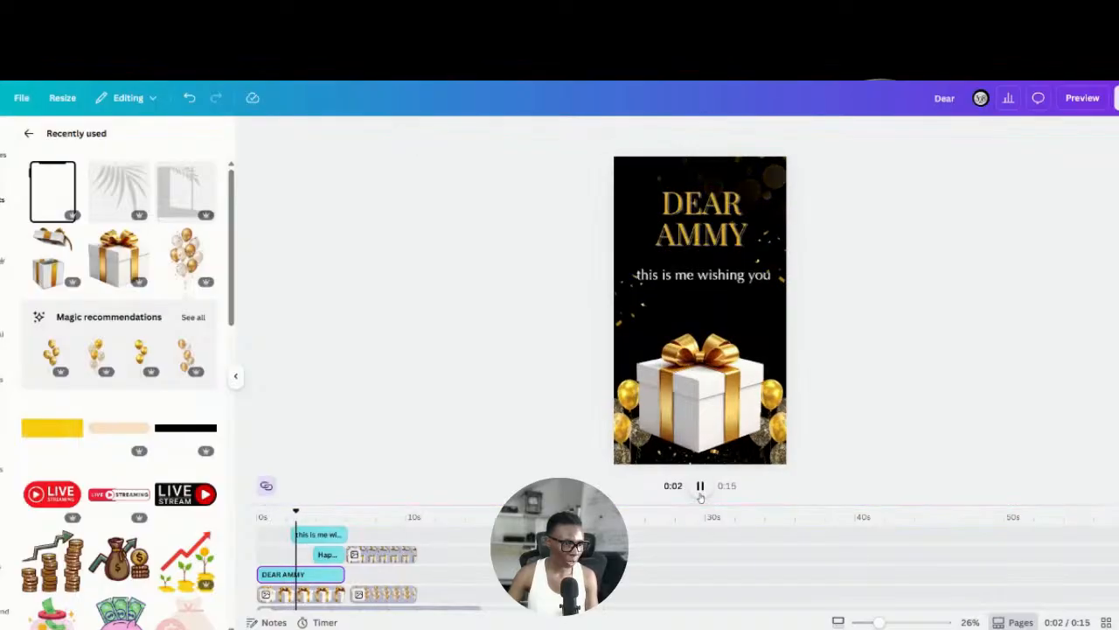
pyautogui.click(308, 534)
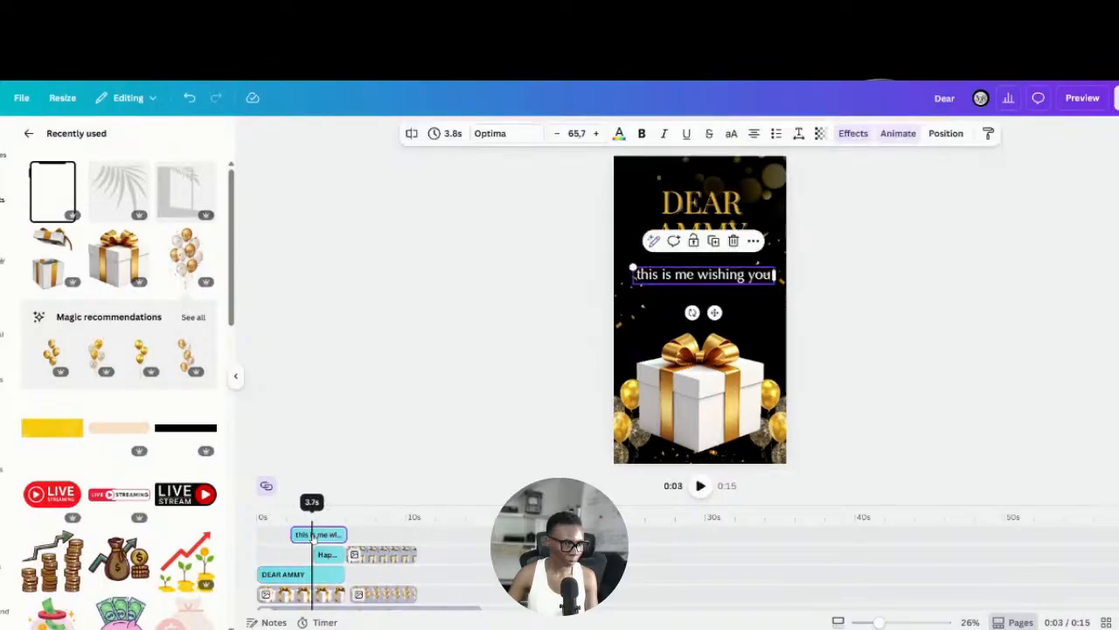
pyautogui.click(898, 133)
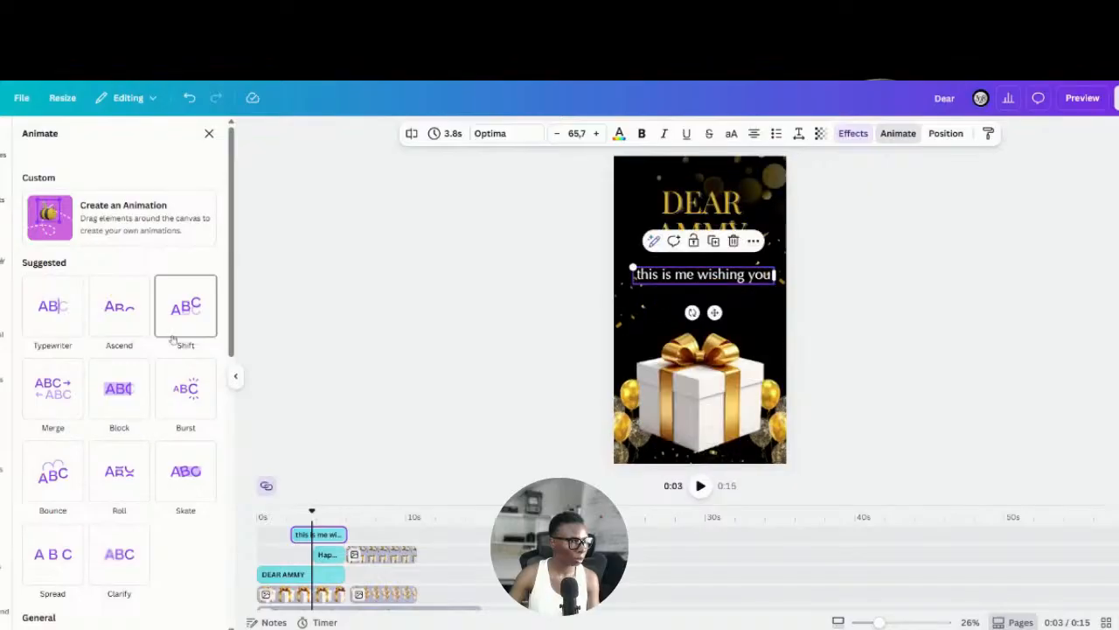
pyautogui.scroll(-3, 96, 497)
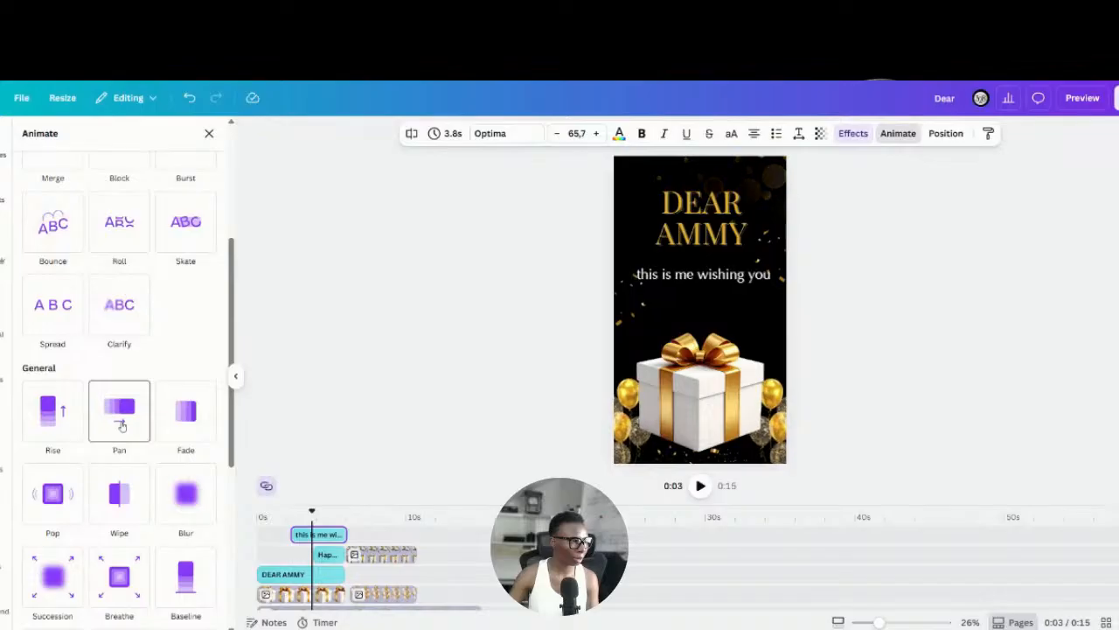
pyautogui.click(122, 425)
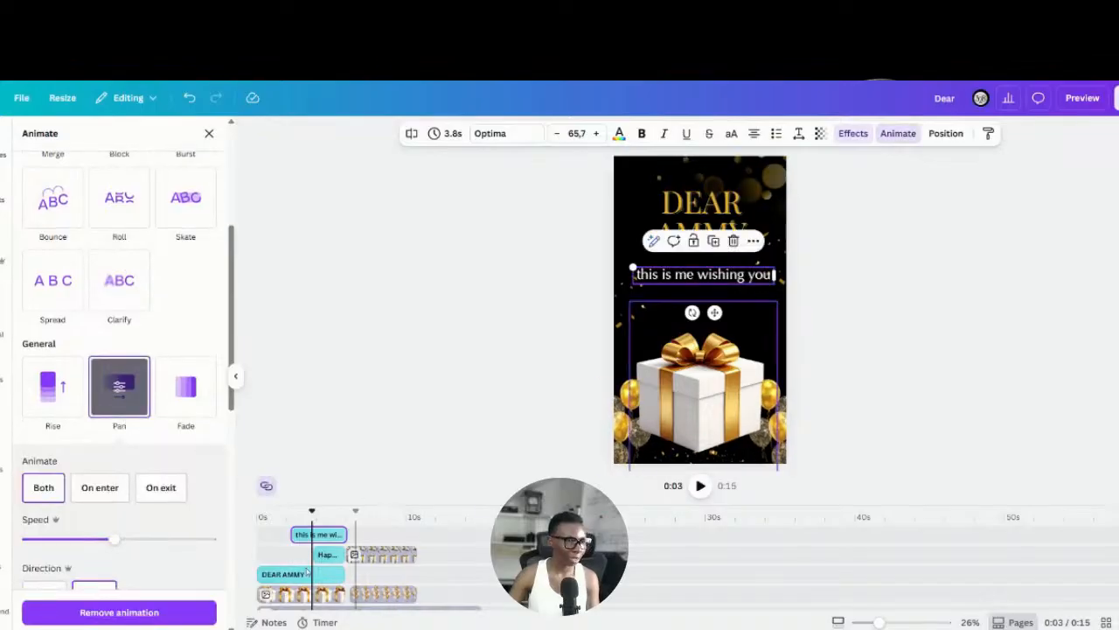
# Step: Apply the Pop animation to the "Happy Birthday" text and play the video from the start
pyautogui.click(328, 555)
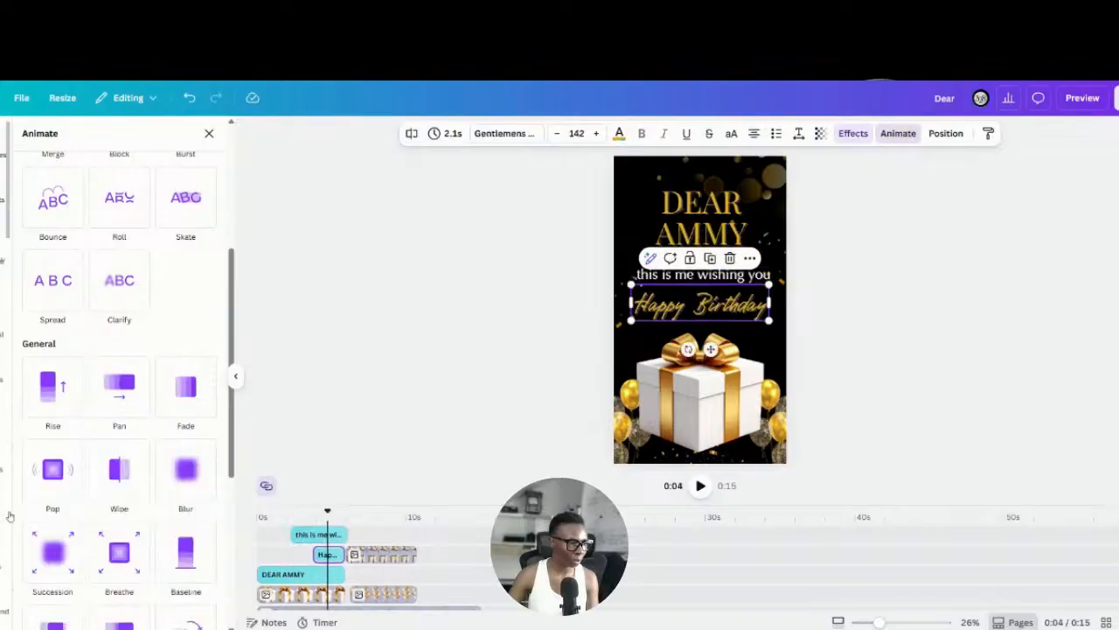
pyautogui.click(54, 474)
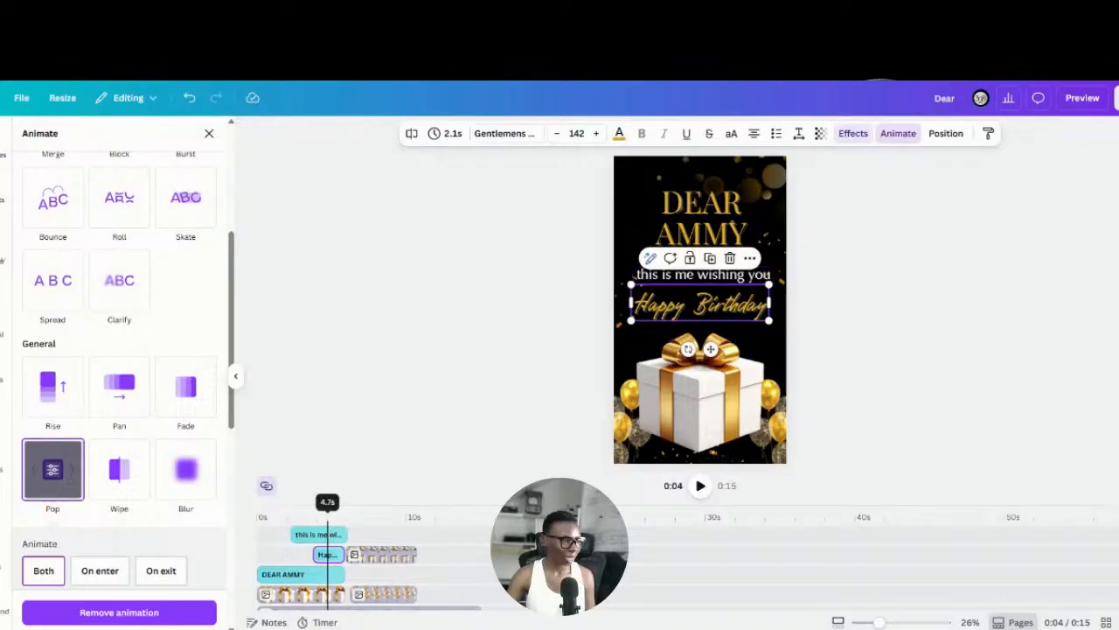
pyautogui.moveTo(328, 510); pyautogui.dragTo(259, 510)
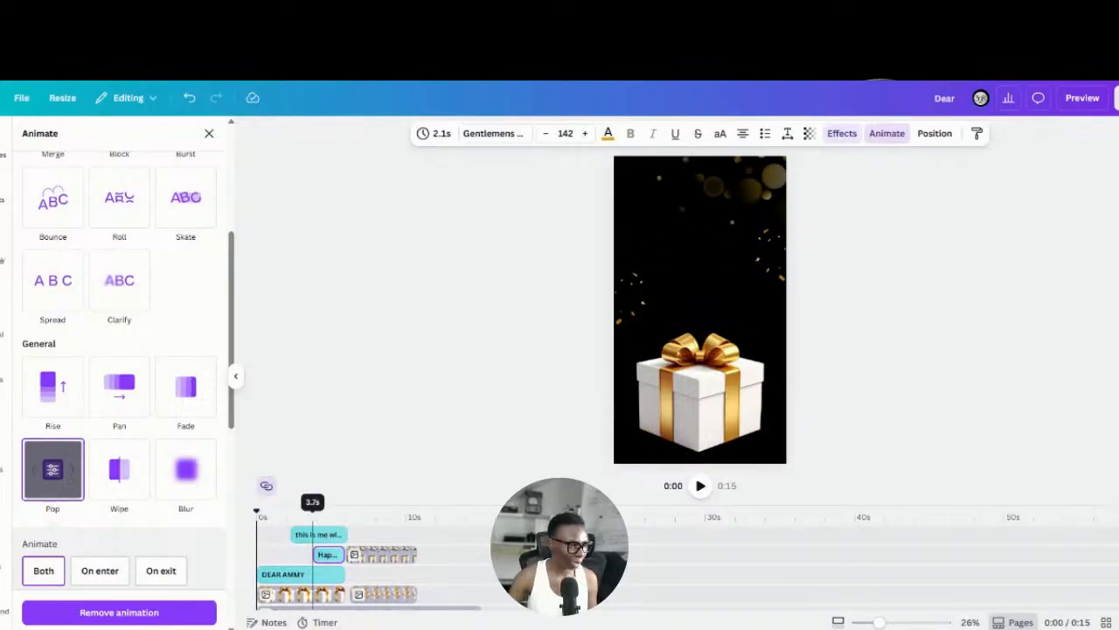
pyautogui.click(699, 485)
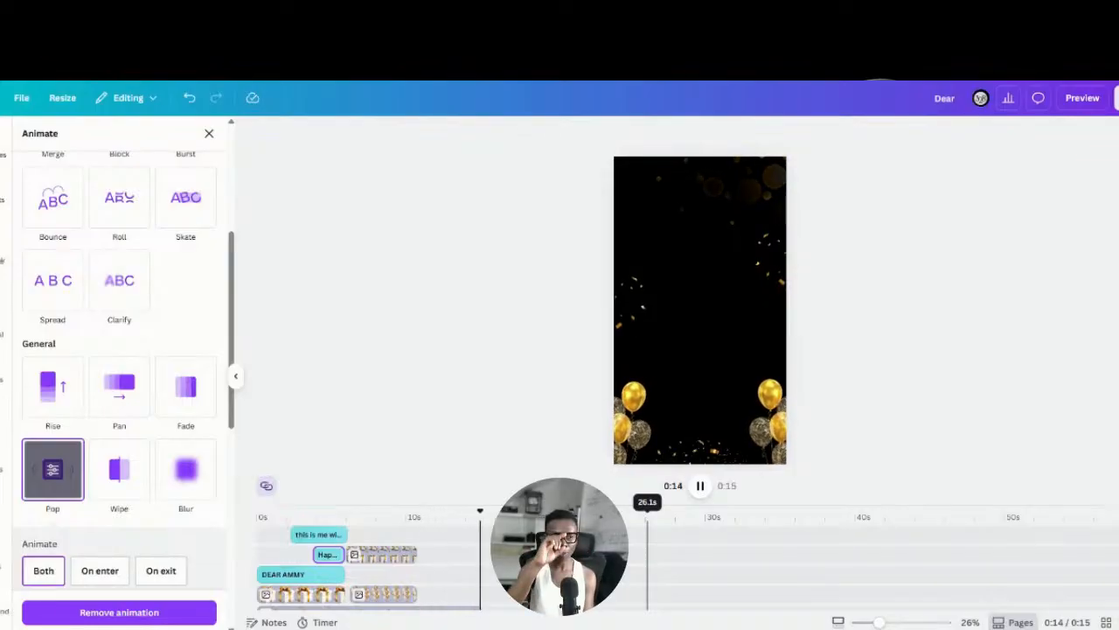
# Step: Replay the video from the closed gift box scene, and watch it in the full-size preview
pyautogui.click(312, 596)
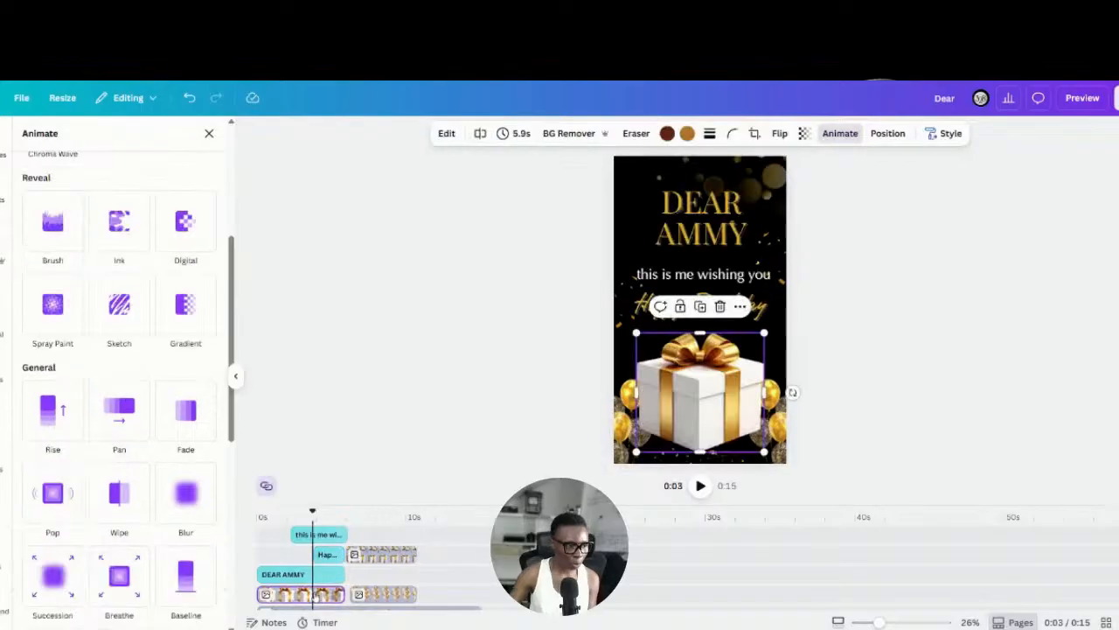
pyautogui.click(699, 486)
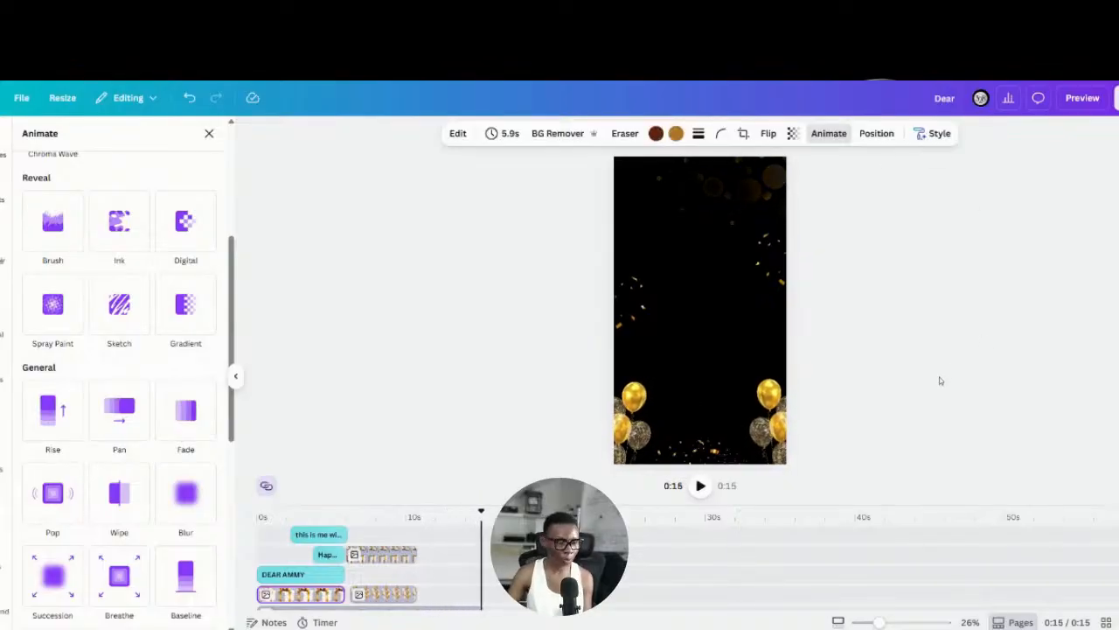
pyautogui.click(1082, 98)
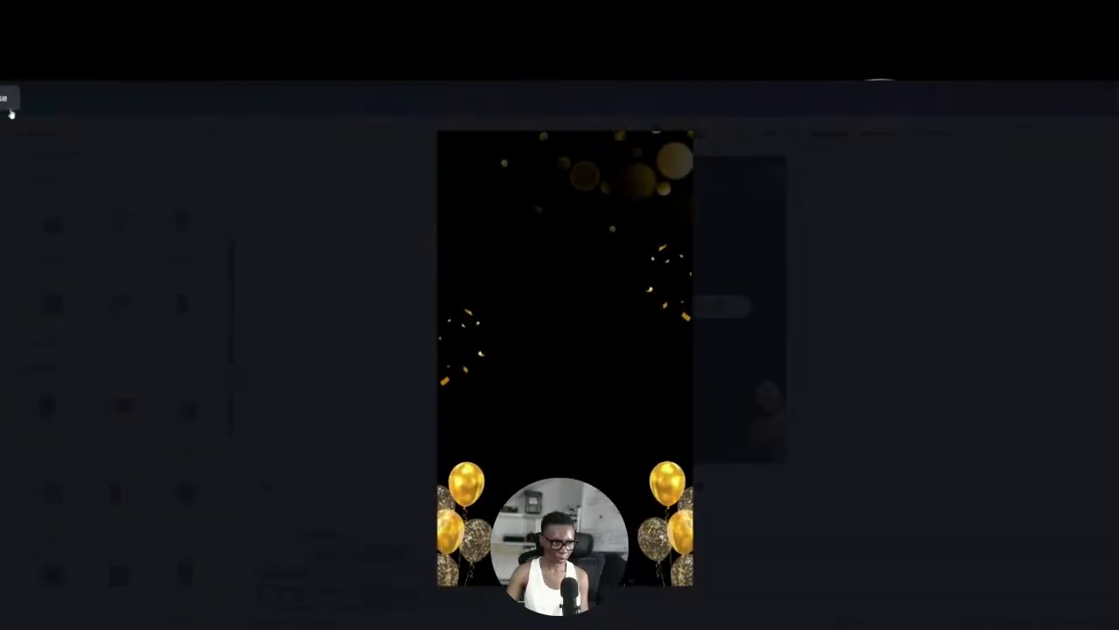
pyautogui.press('Escape')
pyautogui.press('Escape')
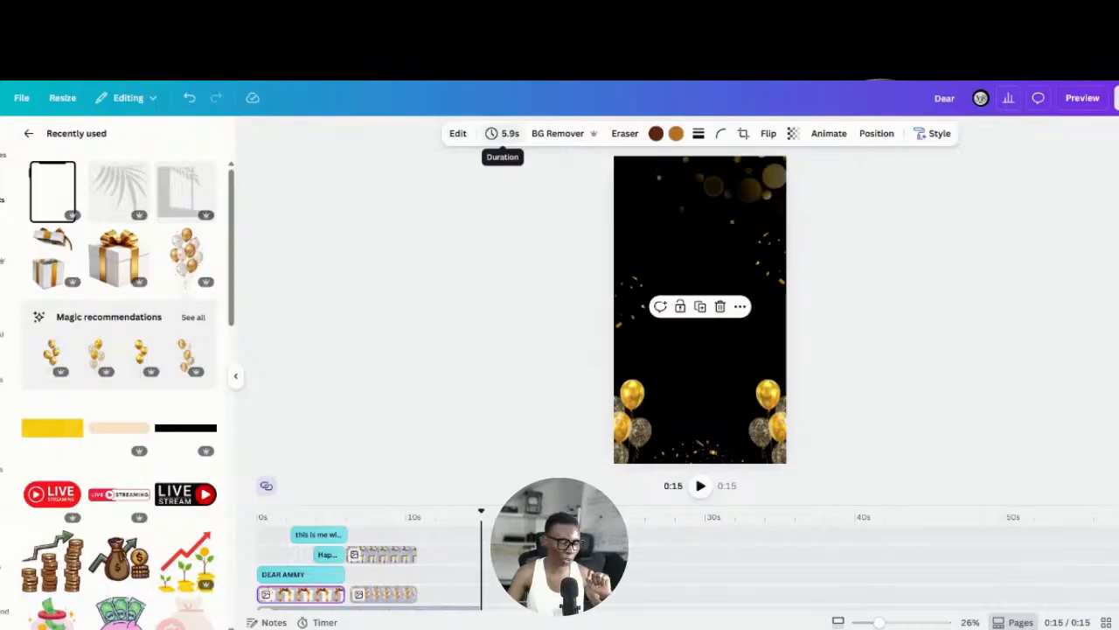
# Step: Set the closed gift box's duration to 10.0 s and replay the video from the start
pyautogui.click(506, 134)
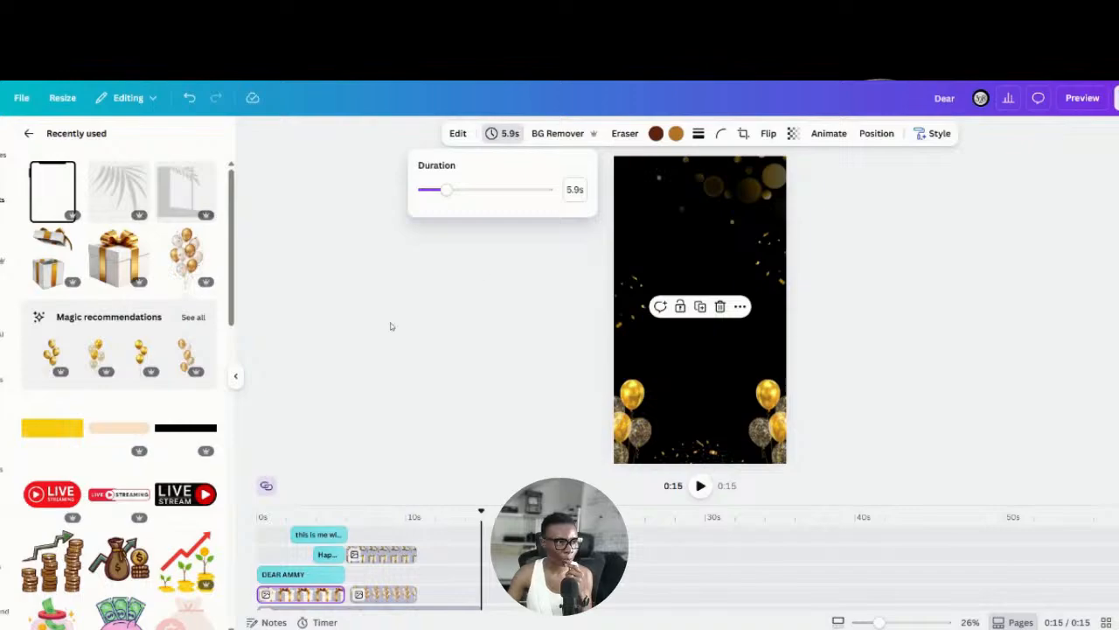
pyautogui.moveTo(443, 194); pyautogui.dragTo(435, 195)
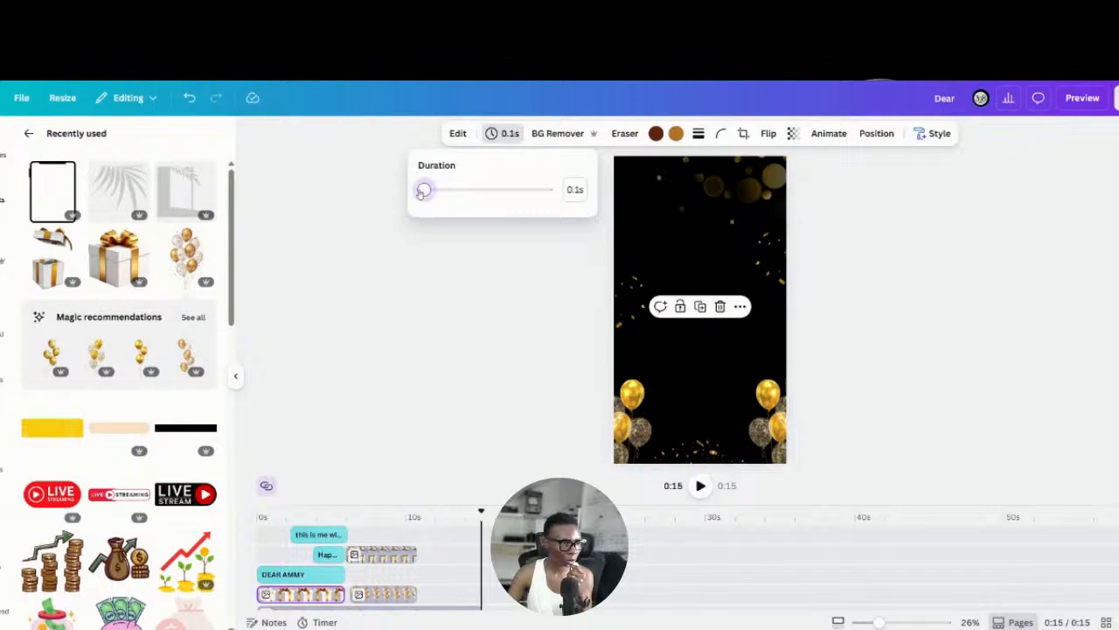
pyautogui.moveTo(427, 192); pyautogui.dragTo(436, 193)
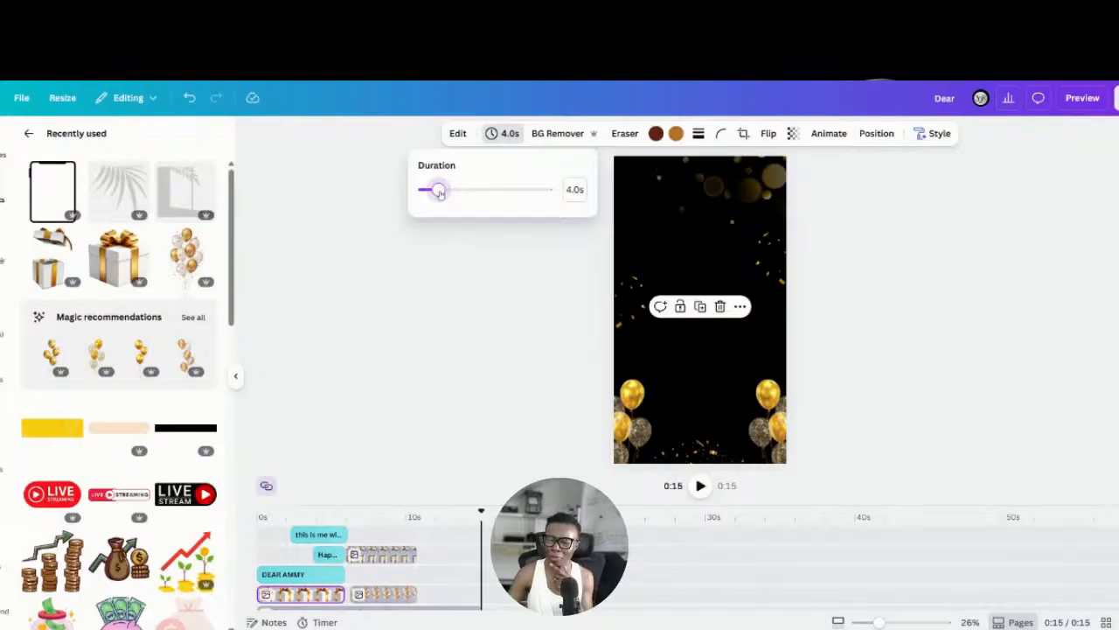
pyautogui.moveTo(441, 194); pyautogui.dragTo(453, 194)
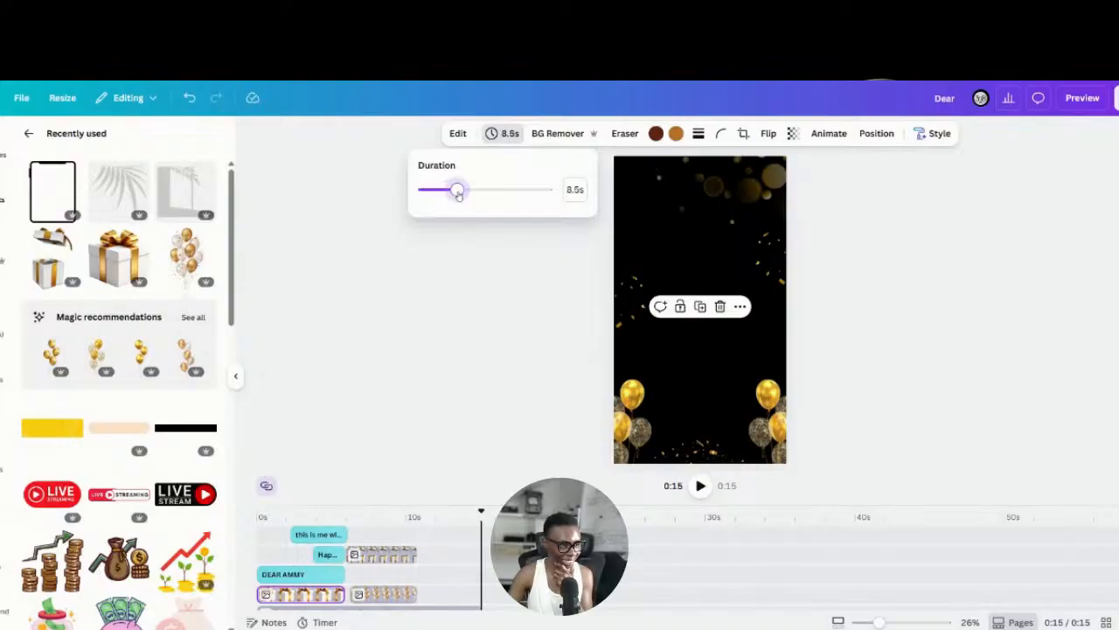
pyautogui.moveTo(462, 194); pyautogui.dragTo(466, 194)
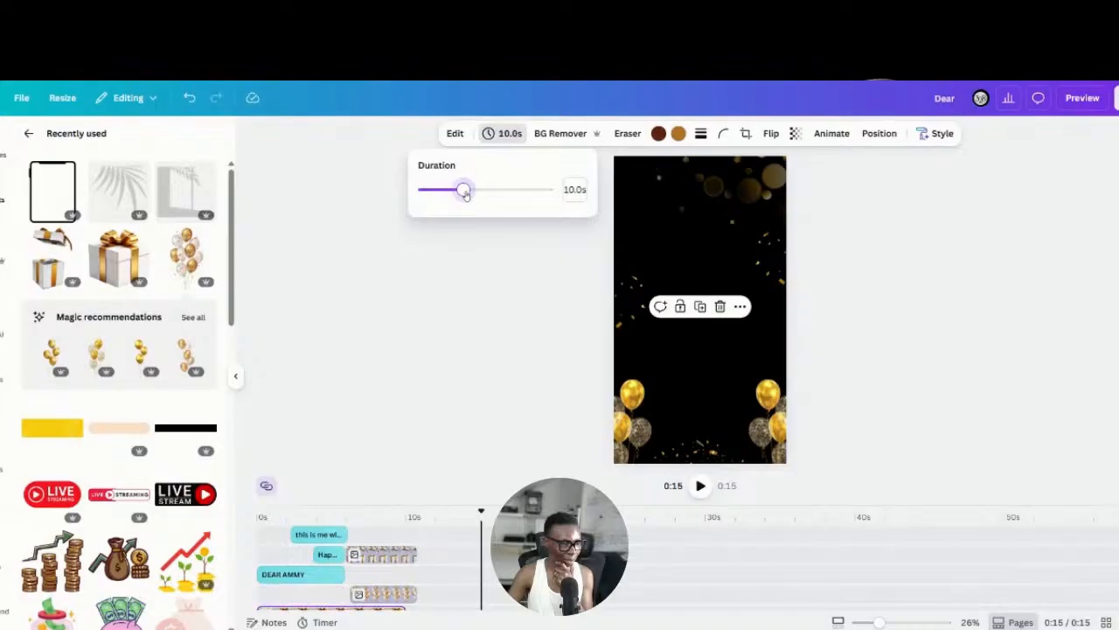
pyautogui.click(967, 421)
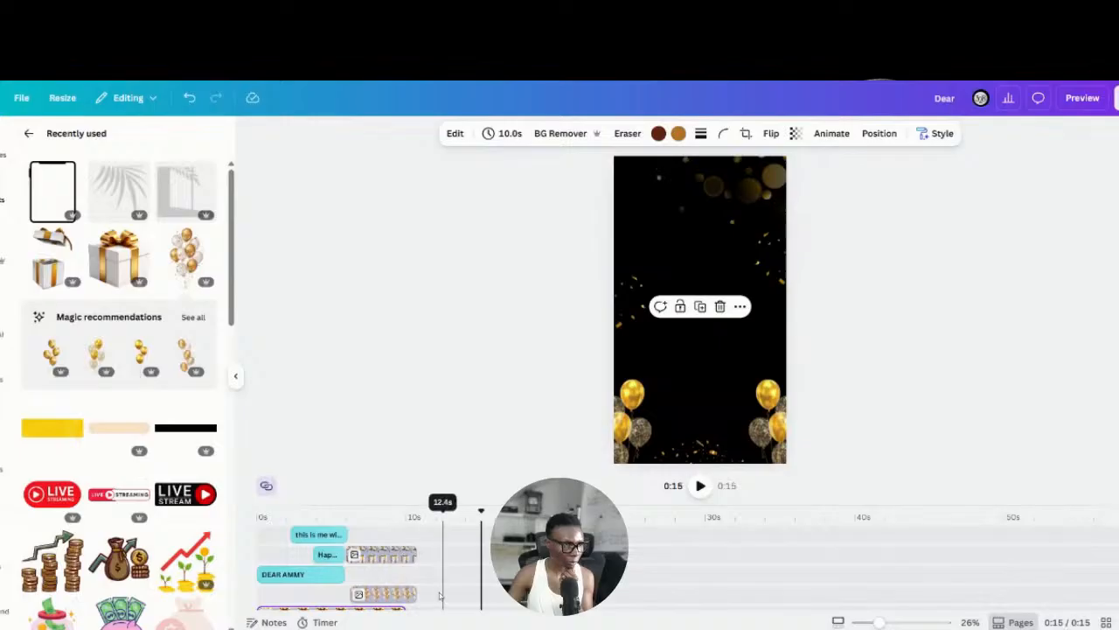
pyautogui.click(487, 308)
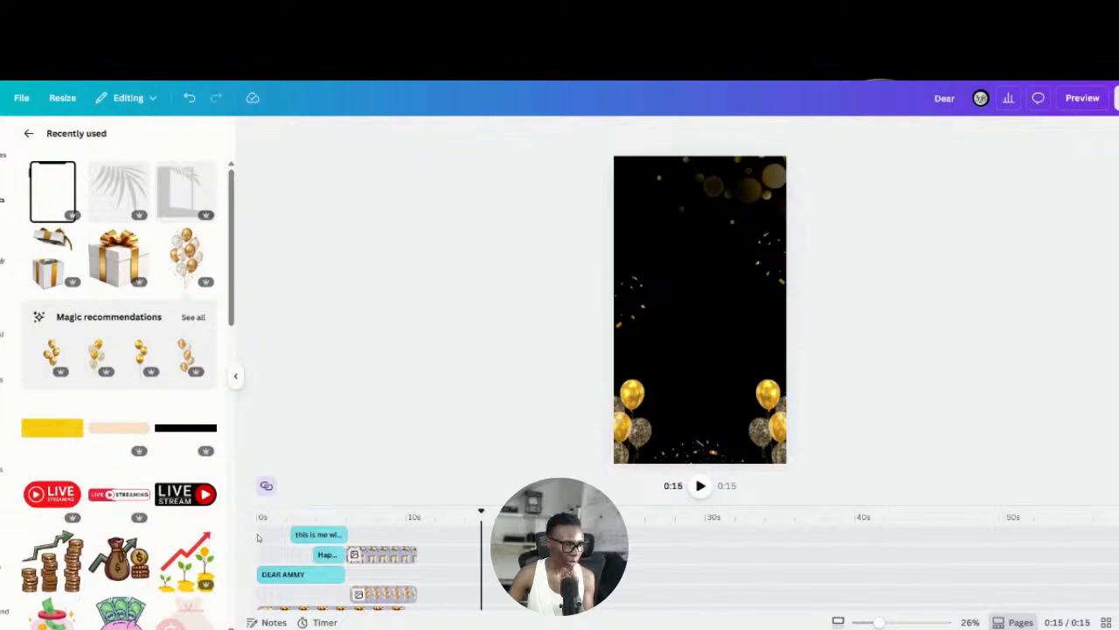
pyautogui.click(260, 538)
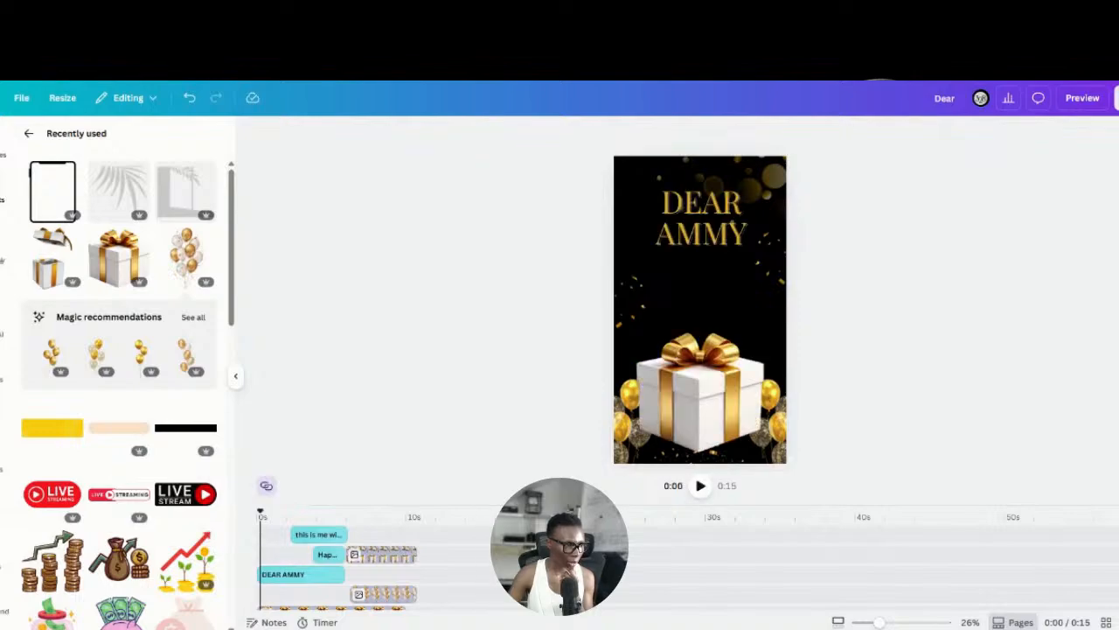
pyautogui.click(700, 486)
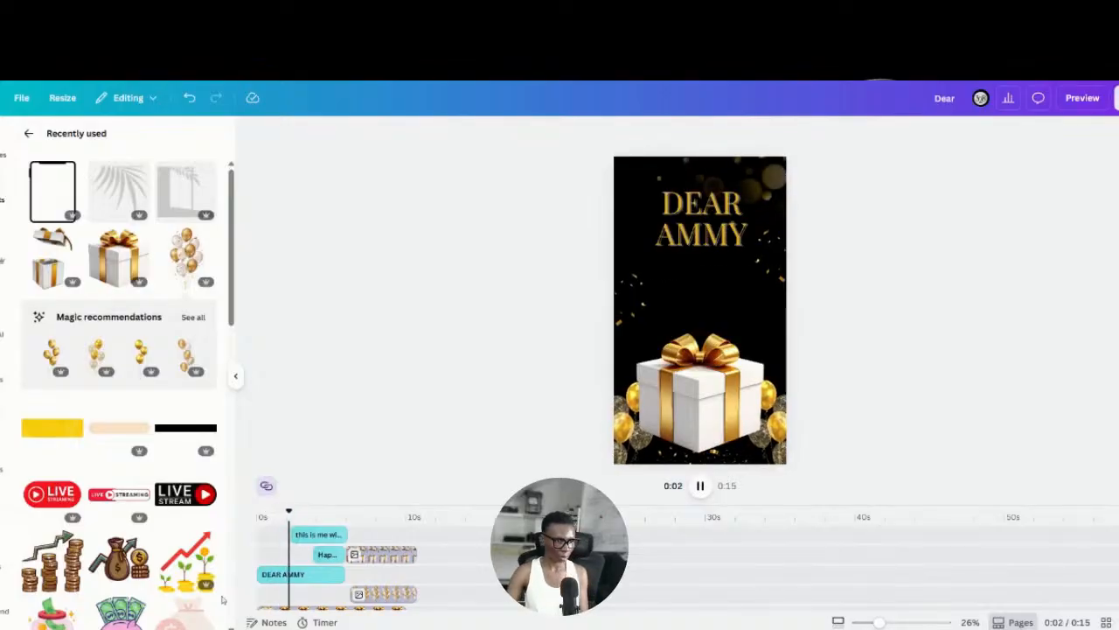
# Step: Delete the "Happy Birthday Party Song" audio track from the timeline
pyautogui.click(261, 574)
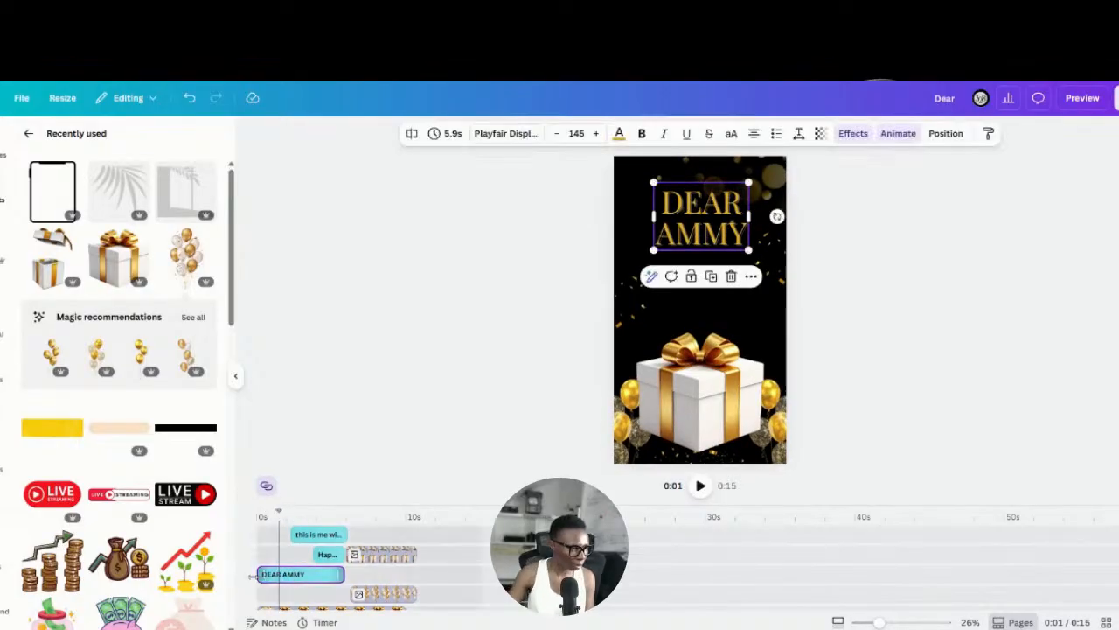
pyautogui.scroll(-3, 263, 569)
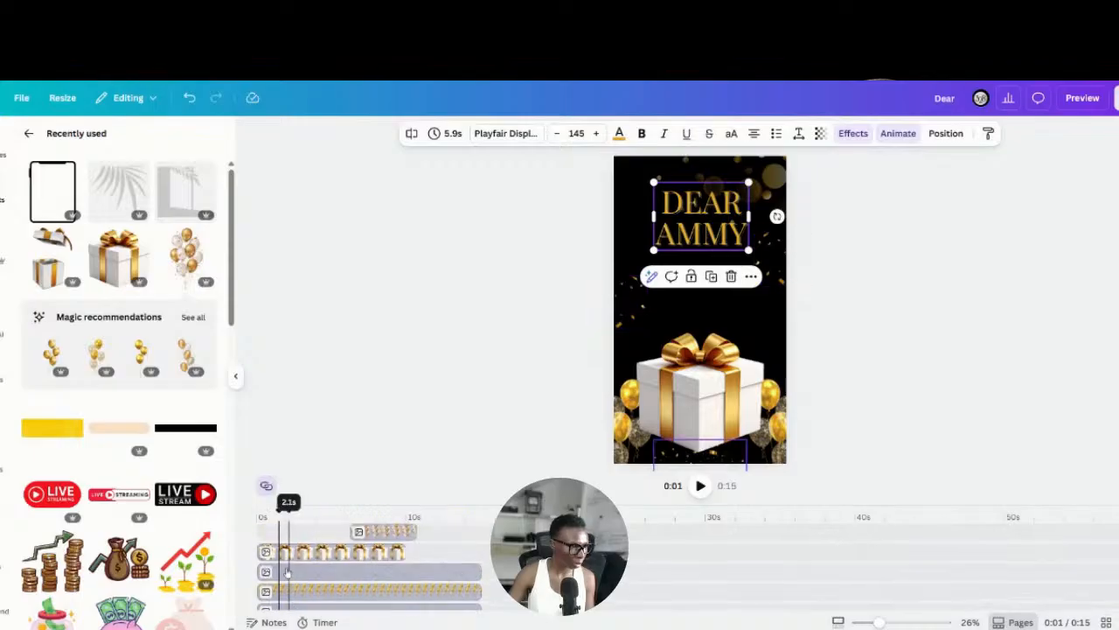
pyautogui.click(289, 573)
pyautogui.scroll(-2, 288, 582)
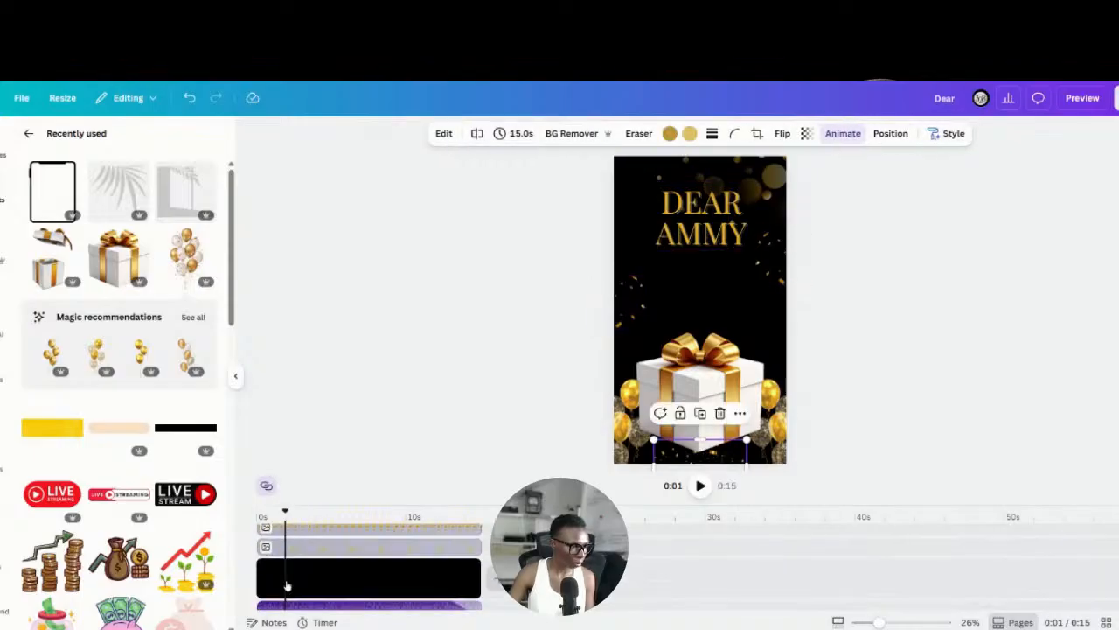
pyautogui.scroll(-2, 286, 586)
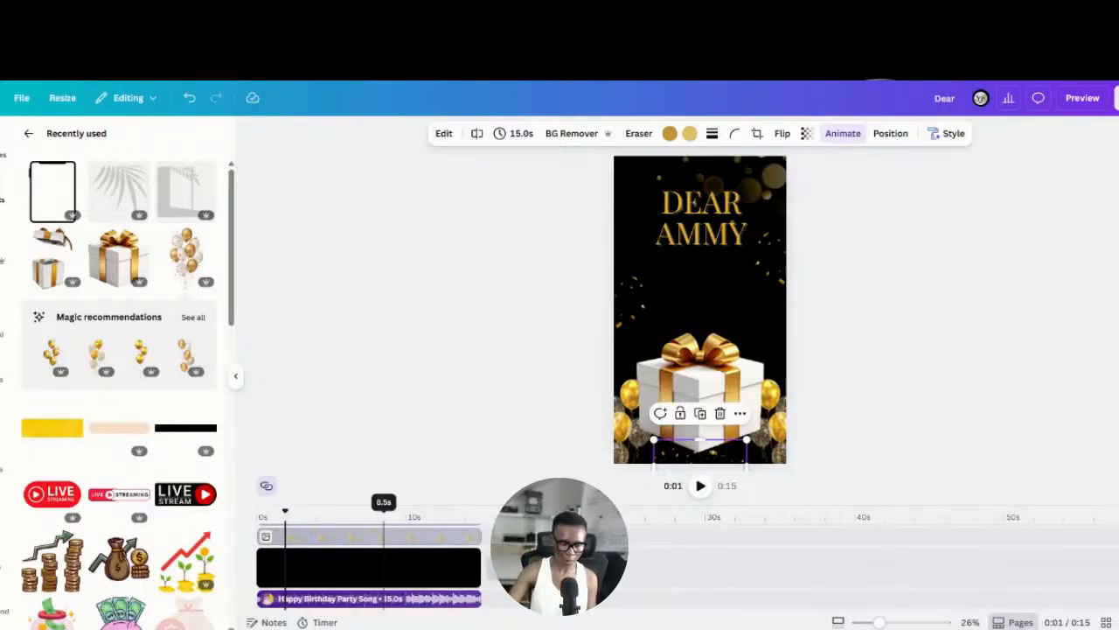
pyautogui.click(442, 596)
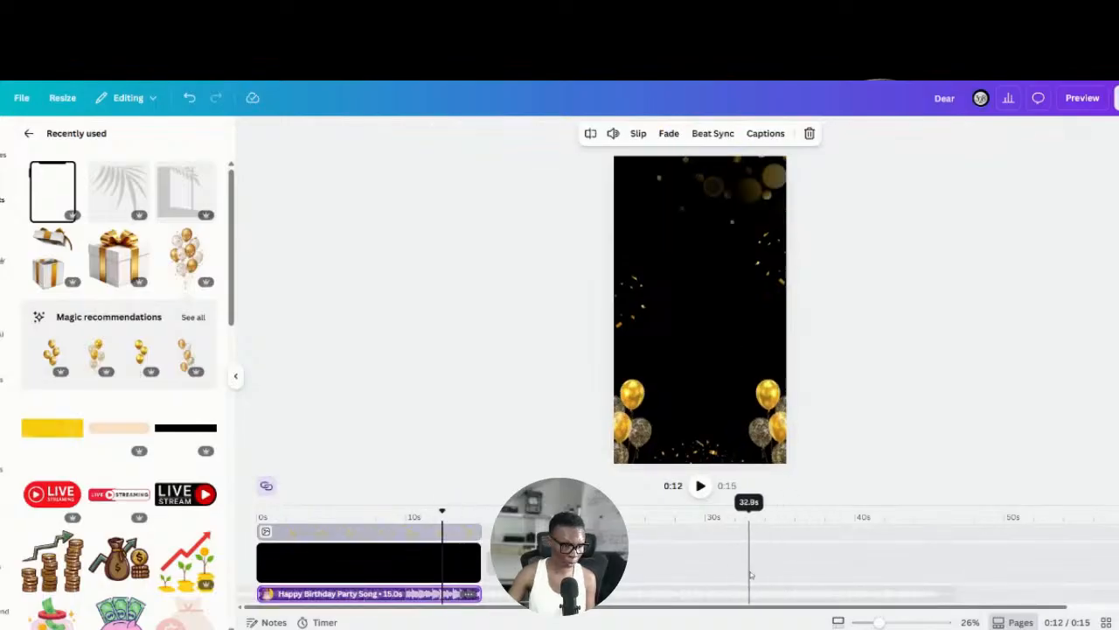
pyautogui.click(469, 595)
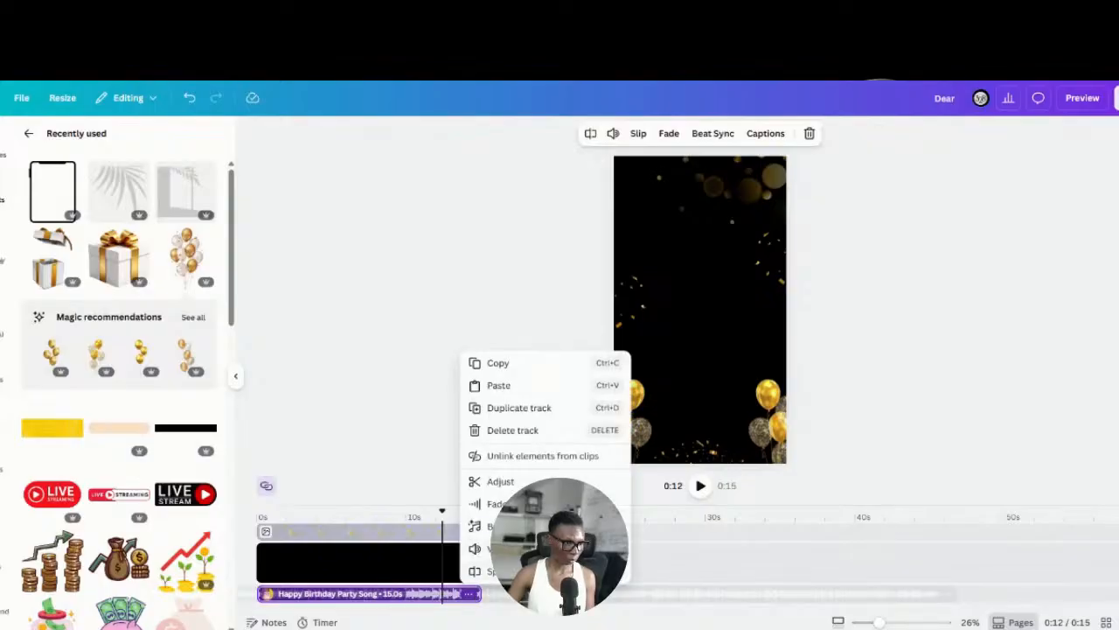
pyautogui.click(512, 430)
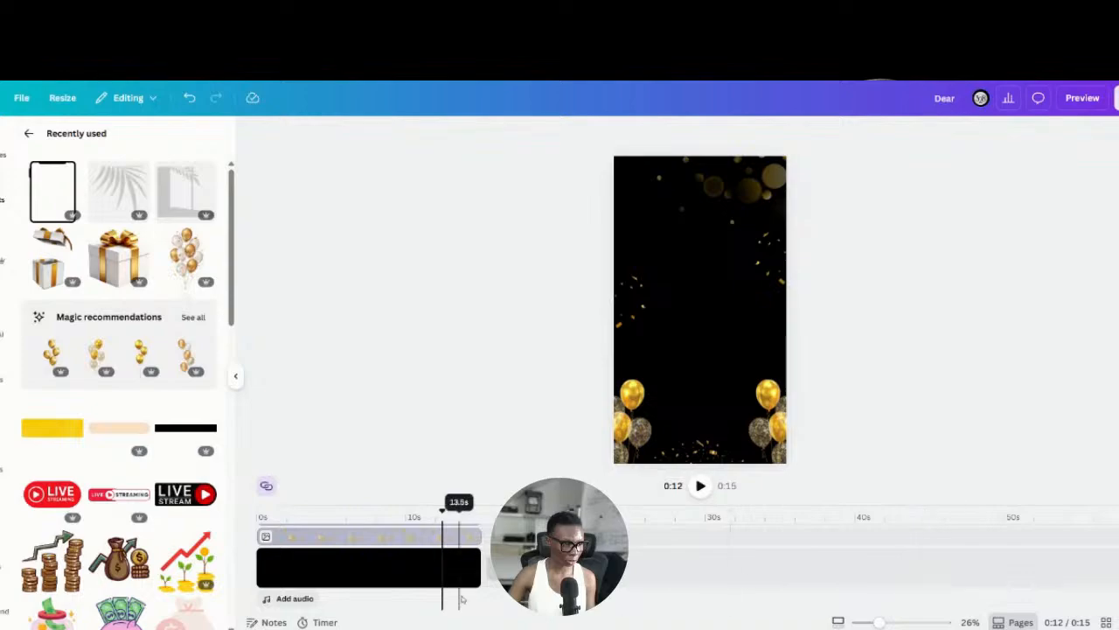
# Step: Shorten the bottom confetti and the left balloon bunch to 10.0 s each on the timeline
pyautogui.click(448, 536)
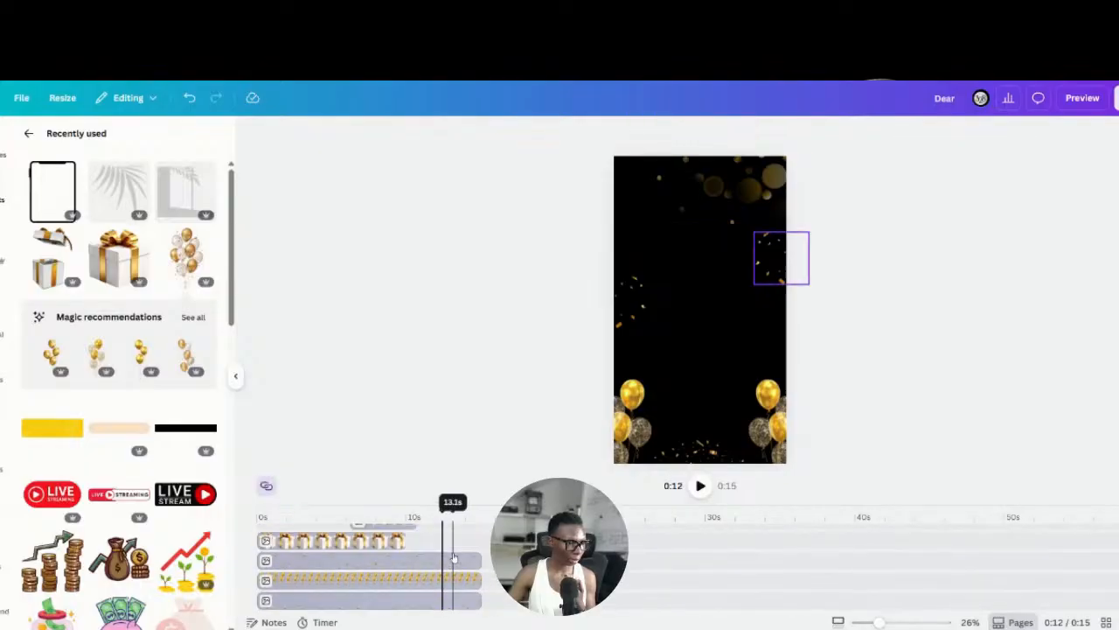
pyautogui.scroll(2, 455, 560)
pyautogui.scroll(-2, 455, 561)
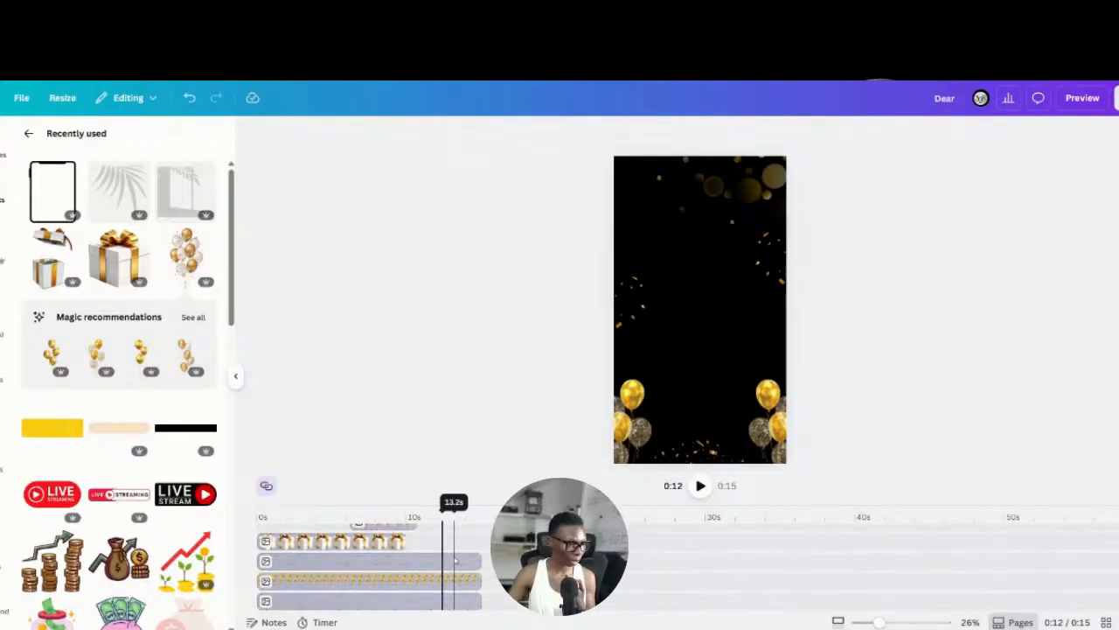
pyautogui.scroll(2, 451, 561)
pyautogui.scroll(-1, 416, 583)
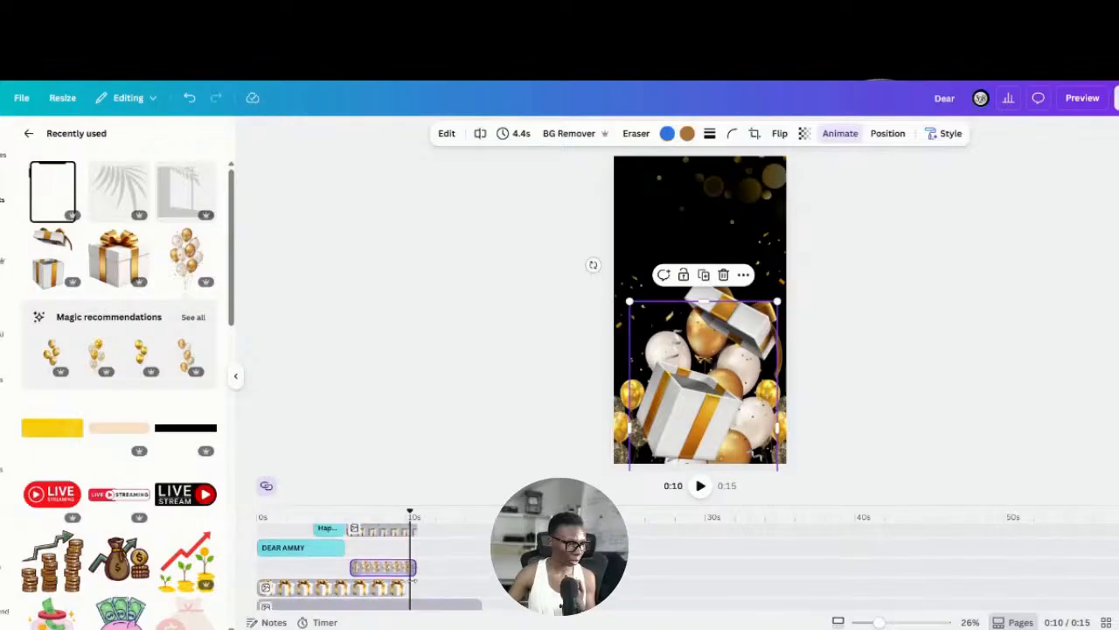
pyautogui.scroll(2, 420, 552)
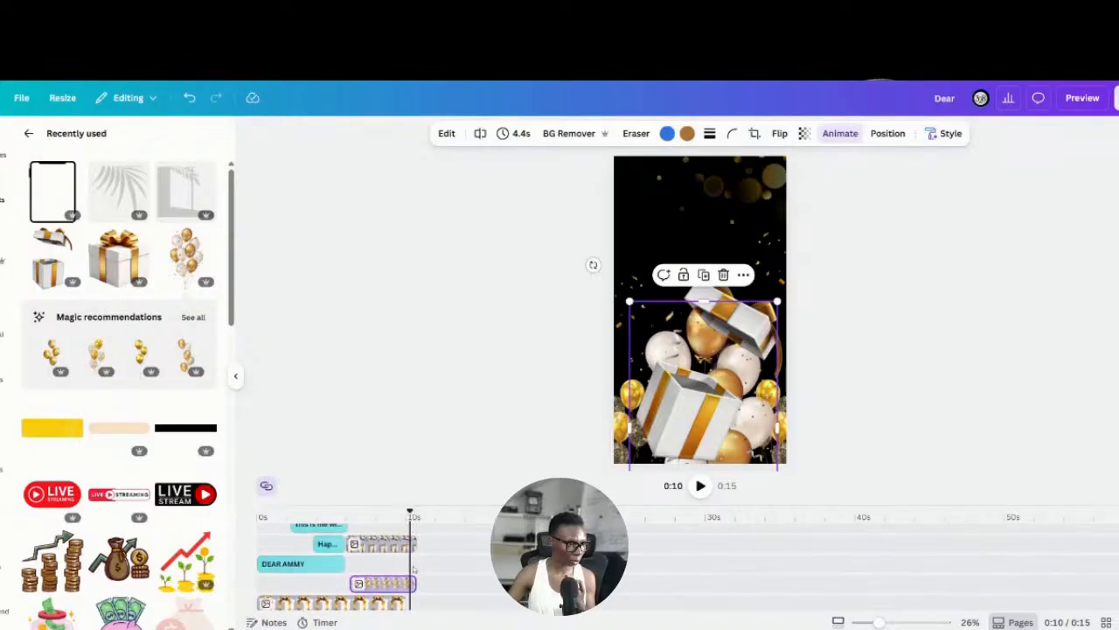
pyautogui.scroll(-2, 420, 570)
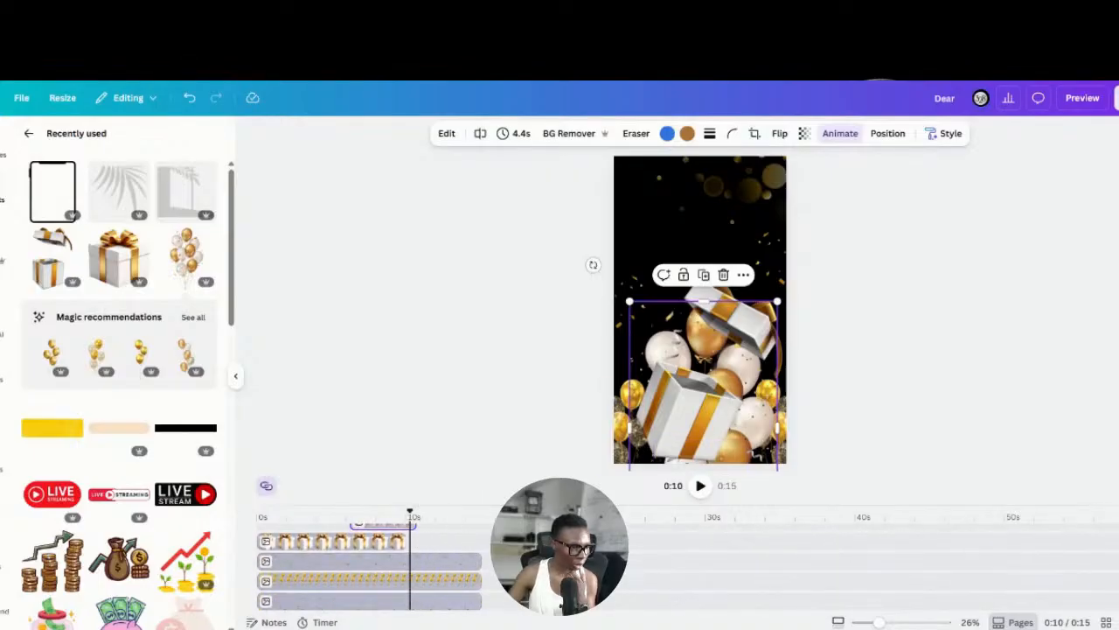
pyautogui.moveTo(409, 516); pyautogui.dragTo(411, 516)
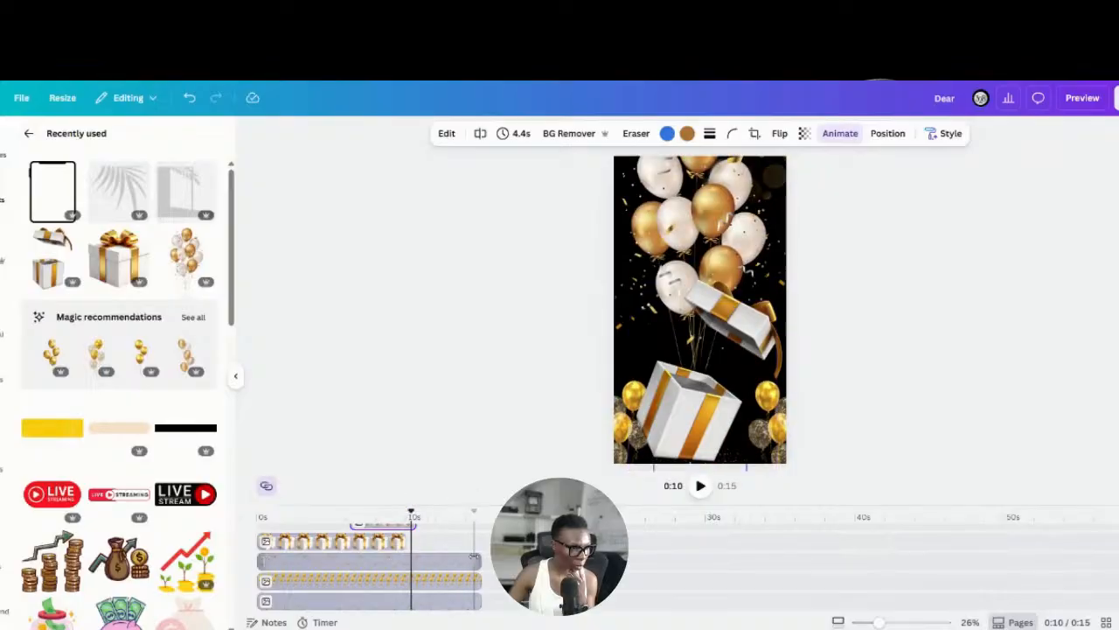
pyautogui.click(474, 561)
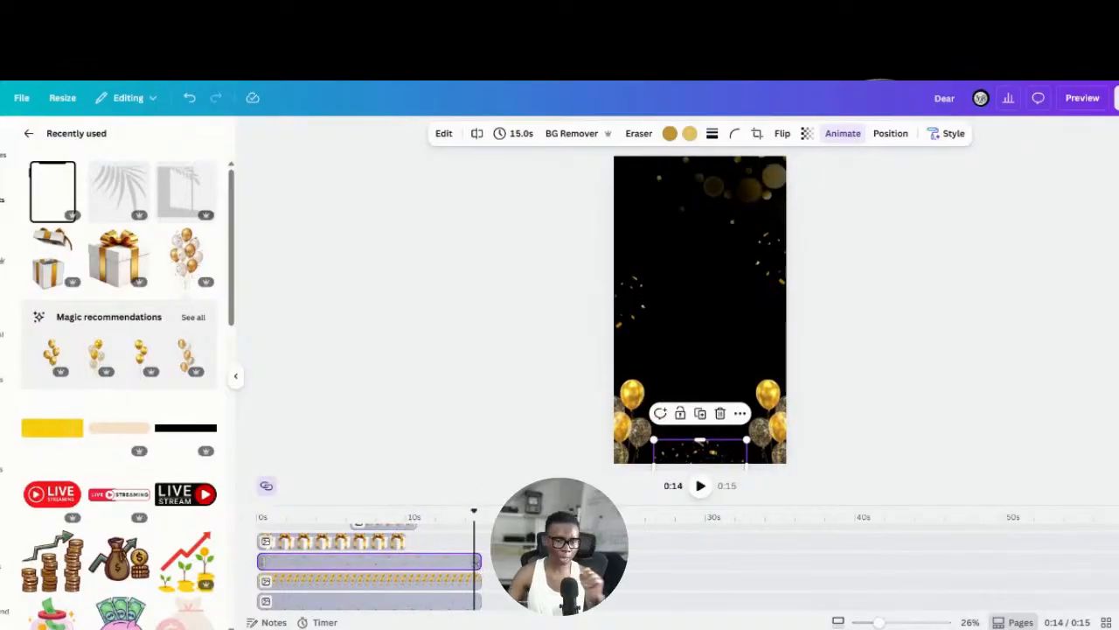
pyautogui.moveTo(479, 560); pyautogui.dragTo(404, 561)
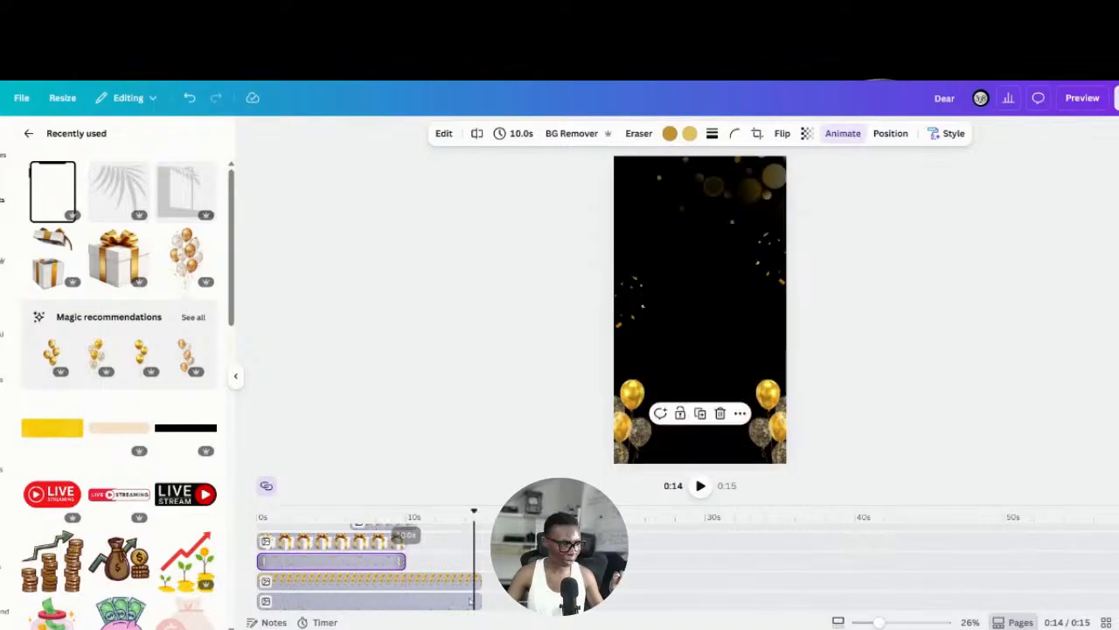
pyautogui.click(455, 580)
pyautogui.moveTo(479, 580); pyautogui.dragTo(405, 579)
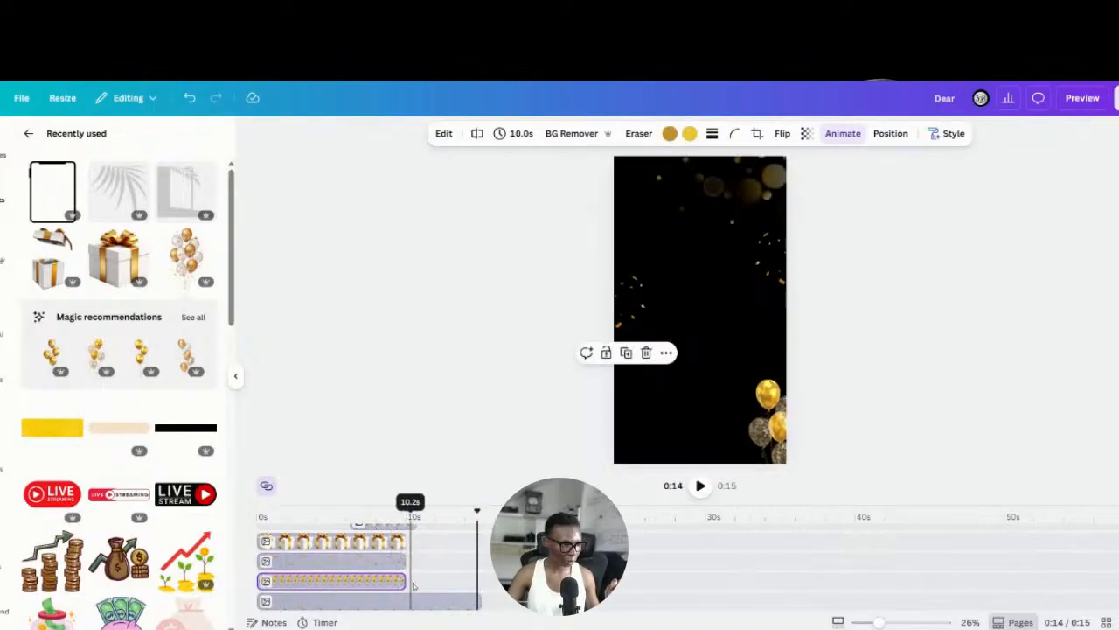
# Step: Shorten the confetti at the left and right edges of the design to about 10.2 s each
pyautogui.moveTo(478, 602); pyautogui.dragTo(408, 602)
pyautogui.scroll(-2, 446, 579)
pyautogui.scroll(2, 476, 577)
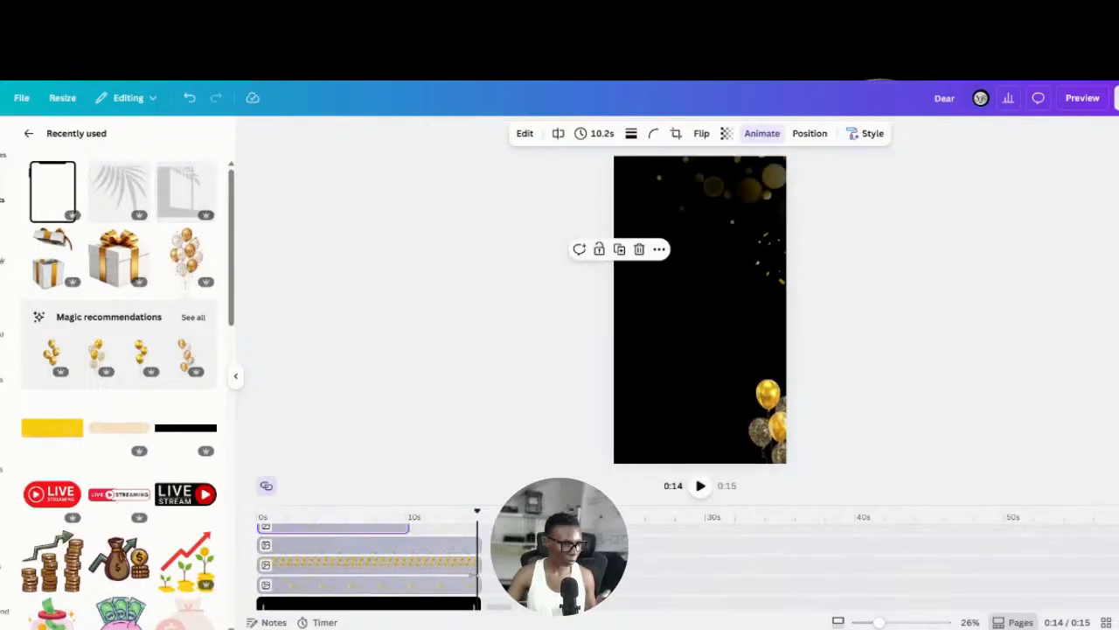
pyautogui.moveTo(474, 558); pyautogui.dragTo(414, 559)
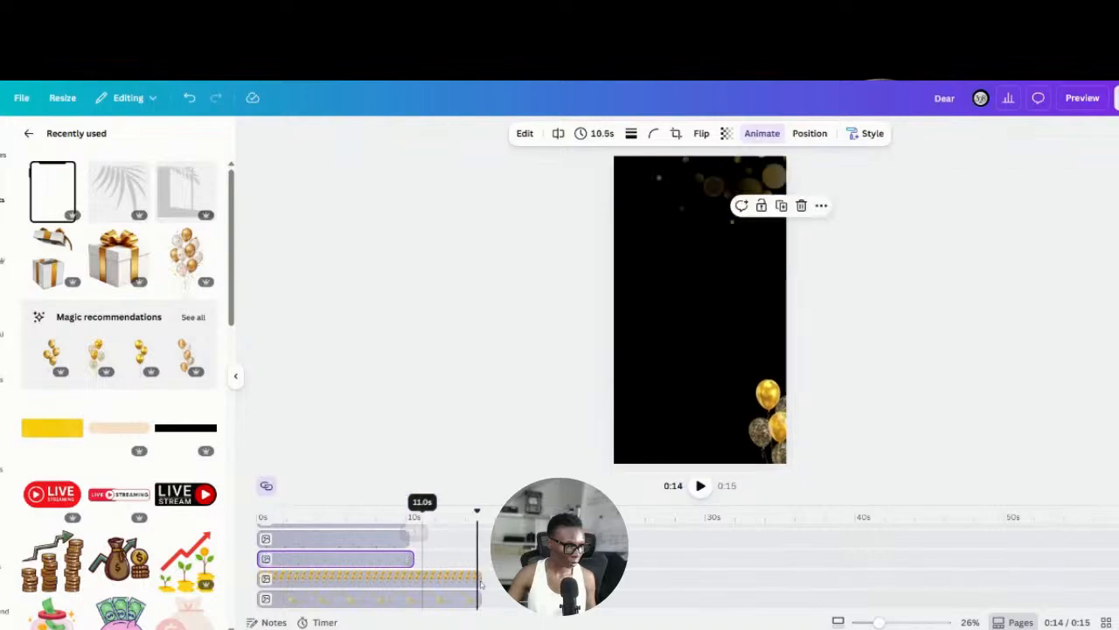
pyautogui.click(414, 558)
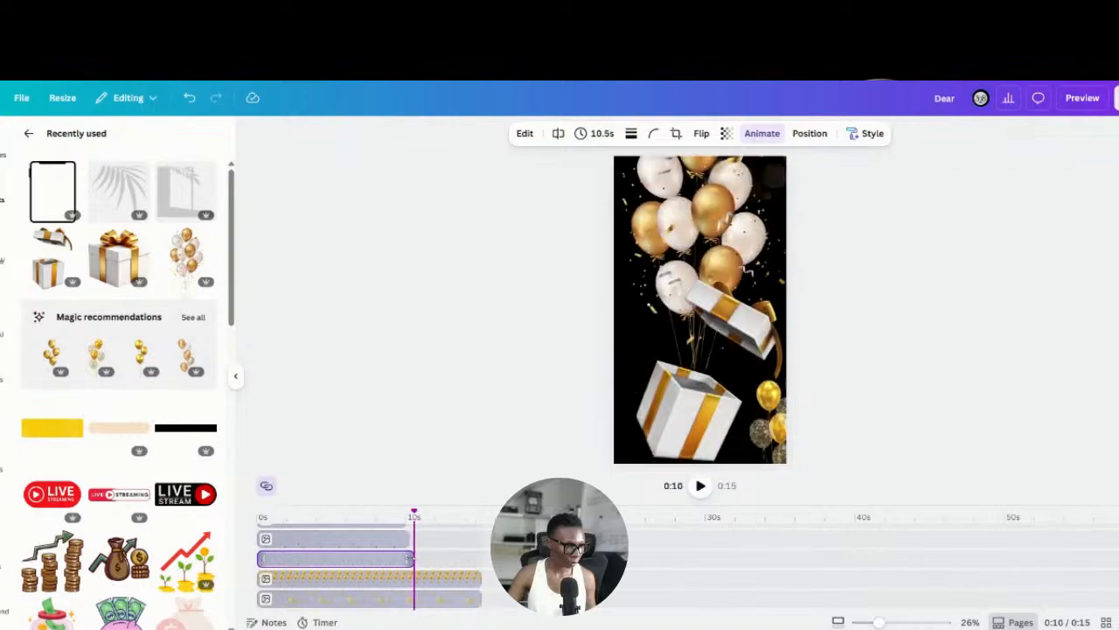
# Step: Shorten the right balloon bunch to 10.6 s and the gold bokeh lights to 11.0 s
pyautogui.click(454, 578)
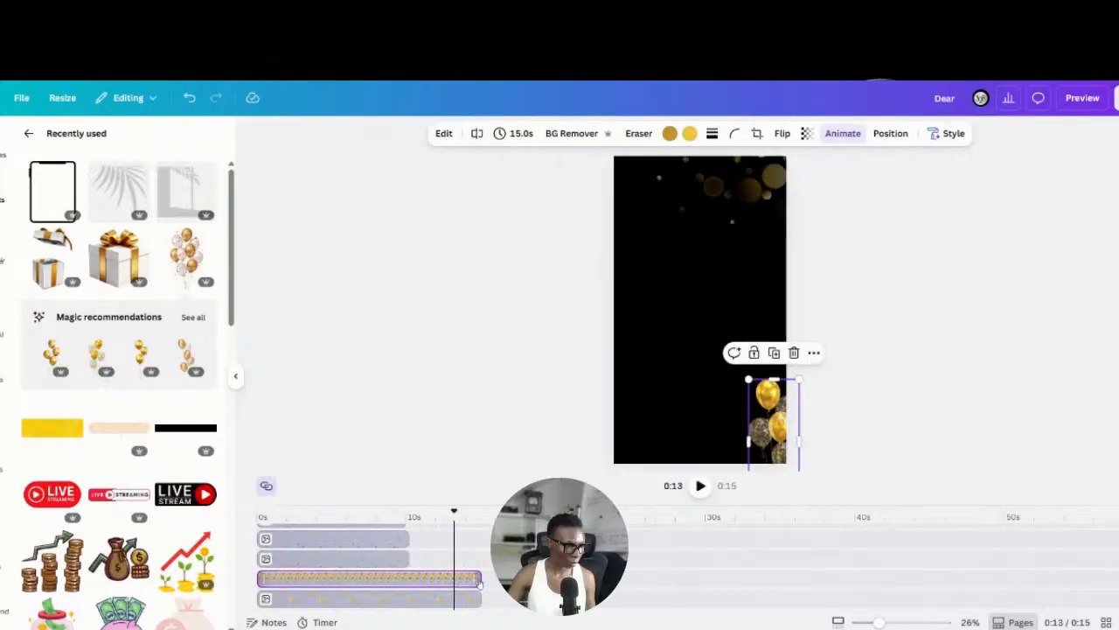
pyautogui.moveTo(479, 578); pyautogui.dragTo(415, 578)
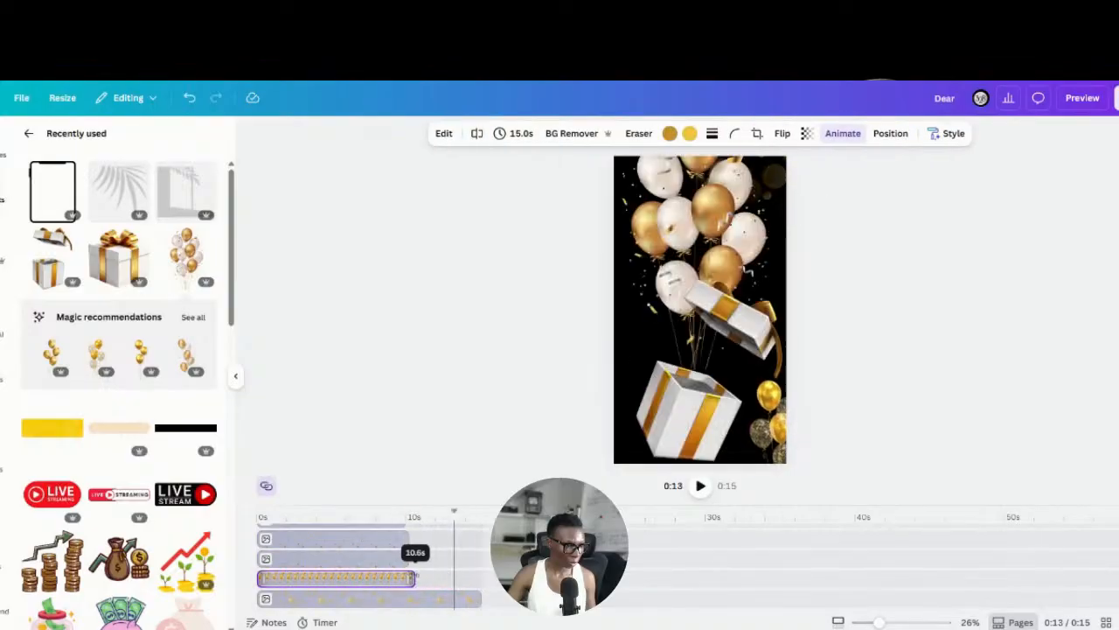
pyautogui.click(448, 601)
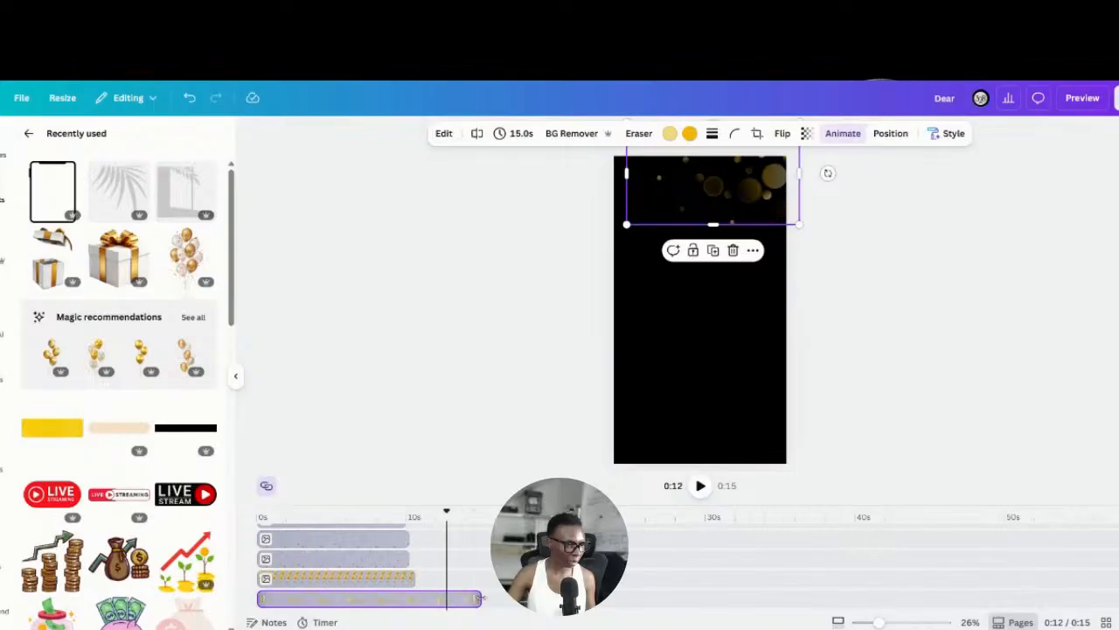
pyautogui.moveTo(480, 598); pyautogui.dragTo(421, 598)
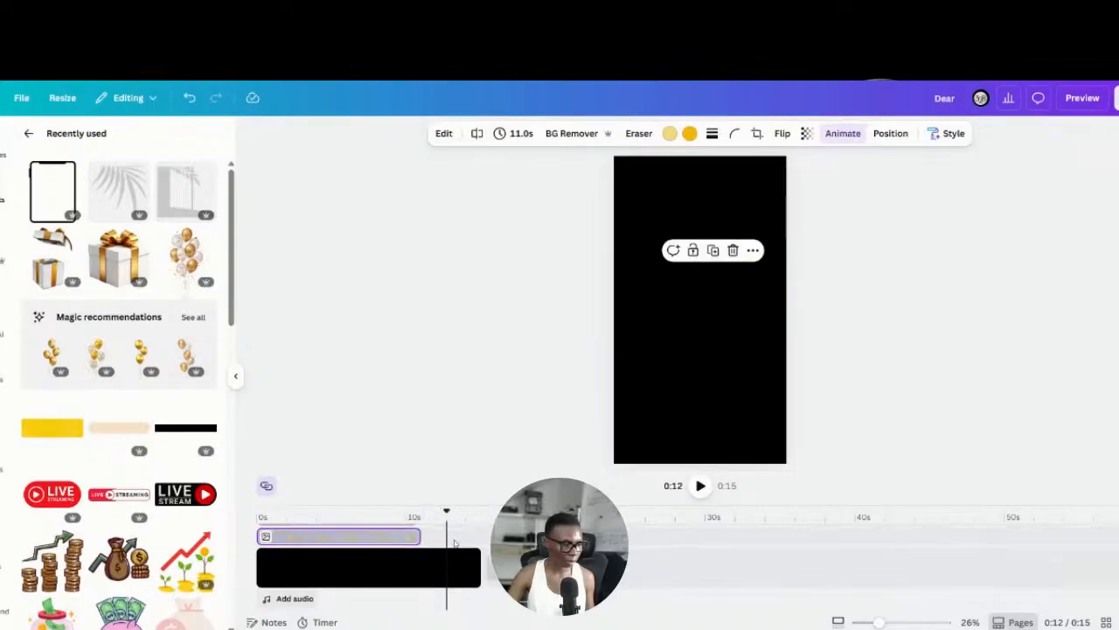
# Step: Trim the right balloon bunch and the gold bokeh lights further to about 10.3 s each
pyautogui.scroll(1, 446, 548)
pyautogui.moveTo(412, 577); pyautogui.dragTo(404, 577)
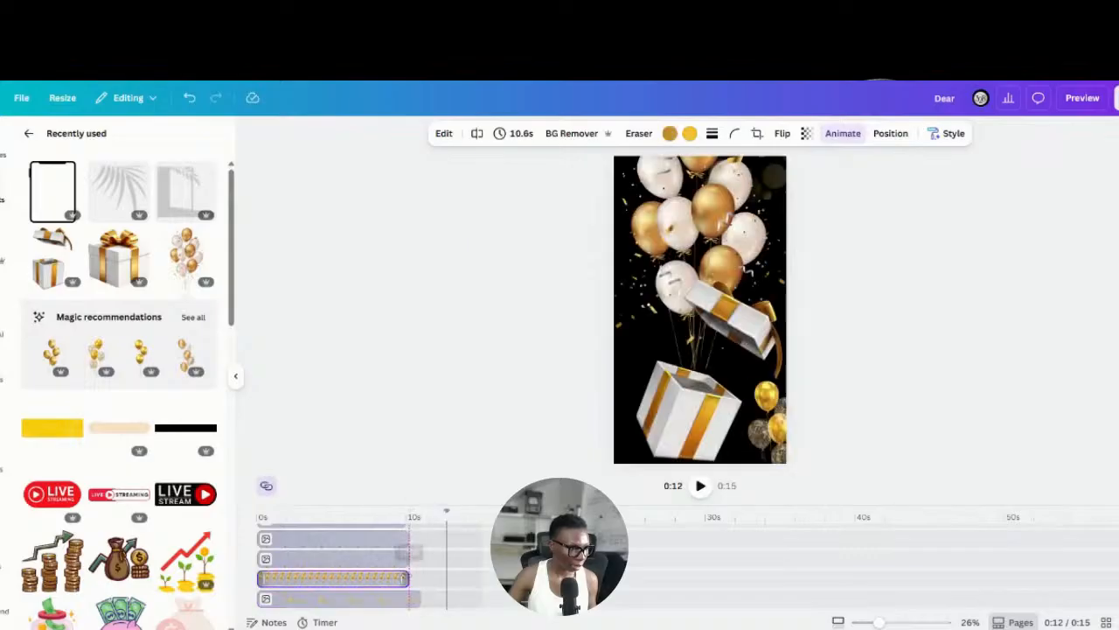
pyautogui.click(409, 598)
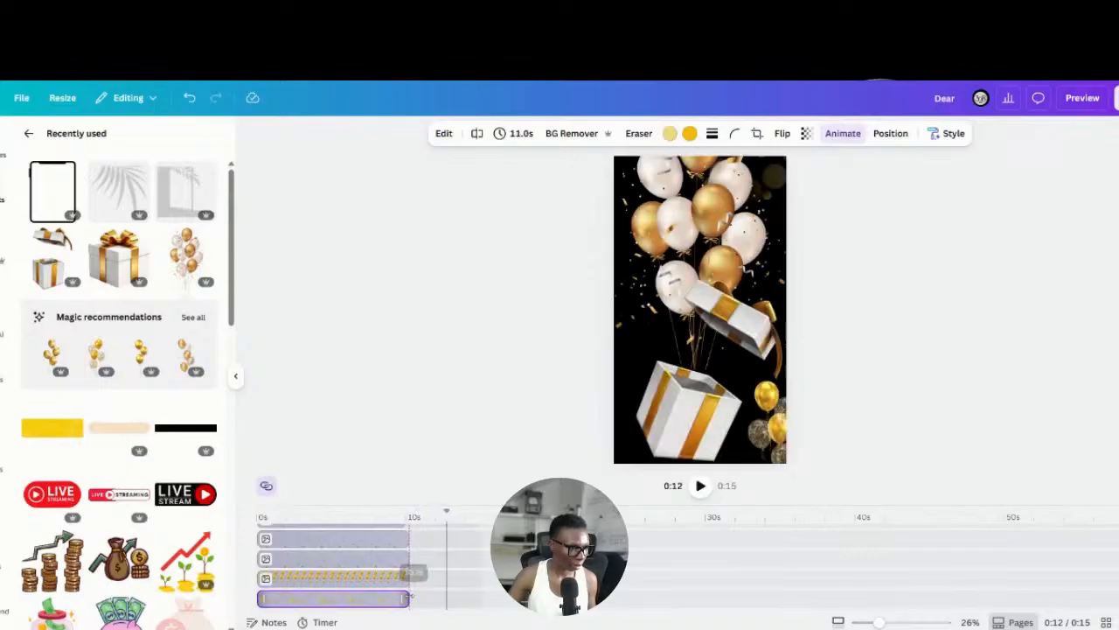
pyautogui.moveTo(407, 596); pyautogui.dragTo(411, 597)
# Step: Shorten the black background page to 10.7 s on the timeline
pyautogui.scroll(-1, 460, 580)
pyautogui.scroll(2, 464, 586)
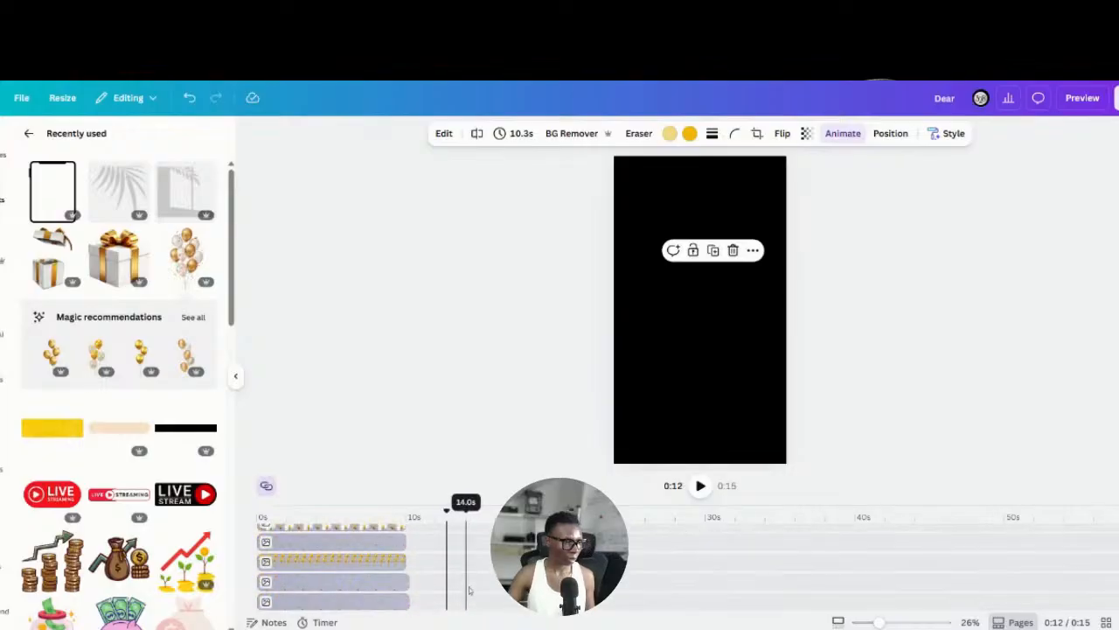
pyautogui.scroll(-2, 467, 587)
pyautogui.click(471, 569)
pyautogui.moveTo(470, 568); pyautogui.dragTo(415, 568)
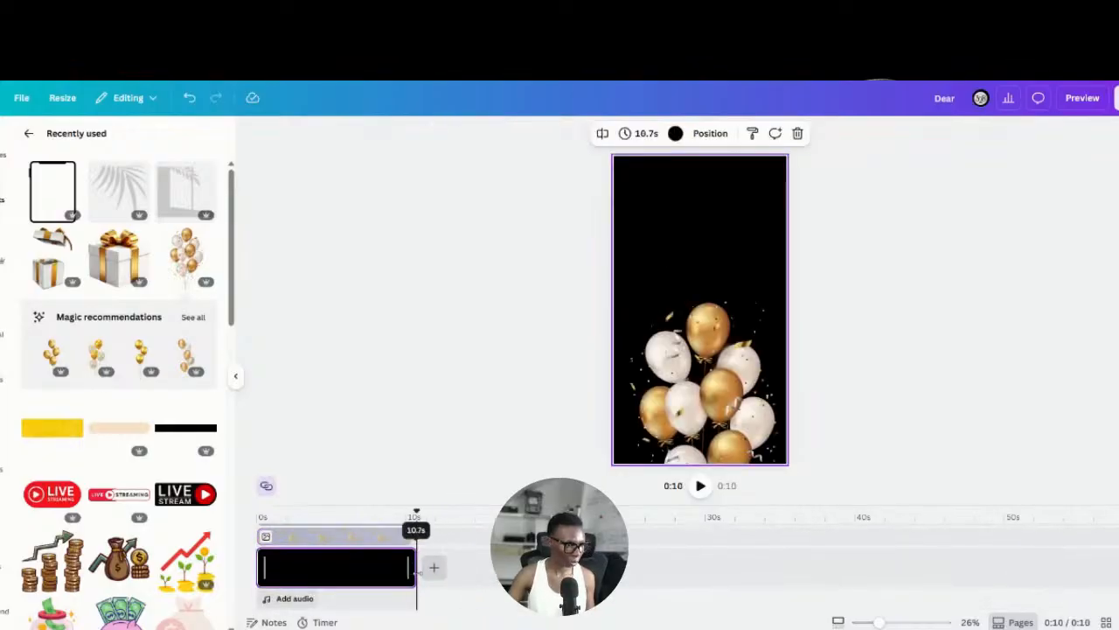
# Step: Trim the gold and white balloon cluster released from the open box to 3.7 s
pyautogui.scroll(4, 465, 599)
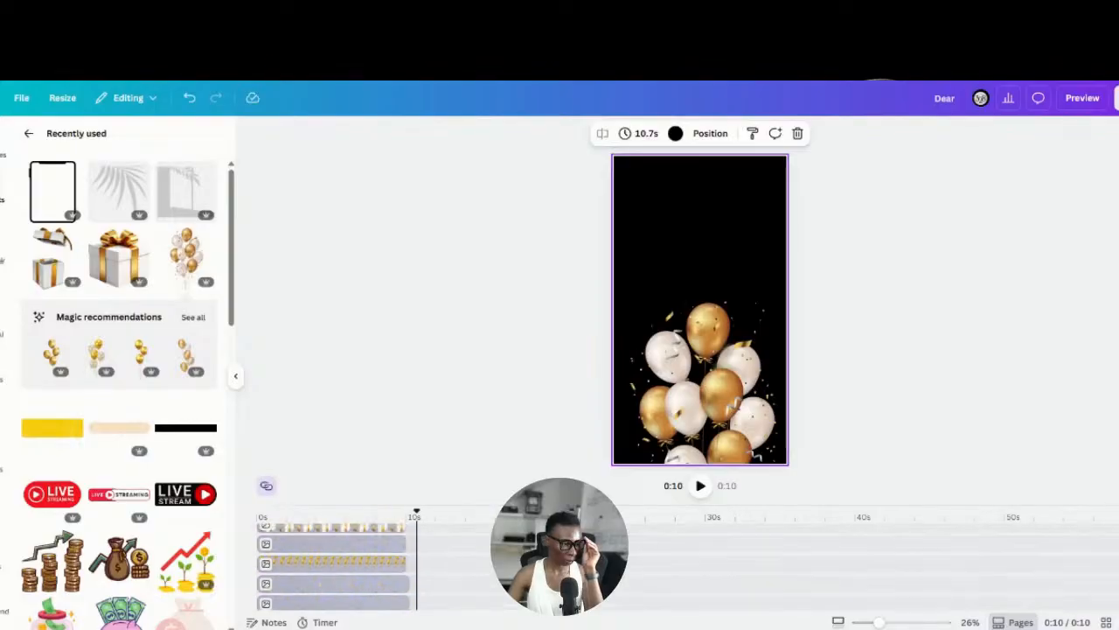
pyautogui.scroll(3, 416, 593)
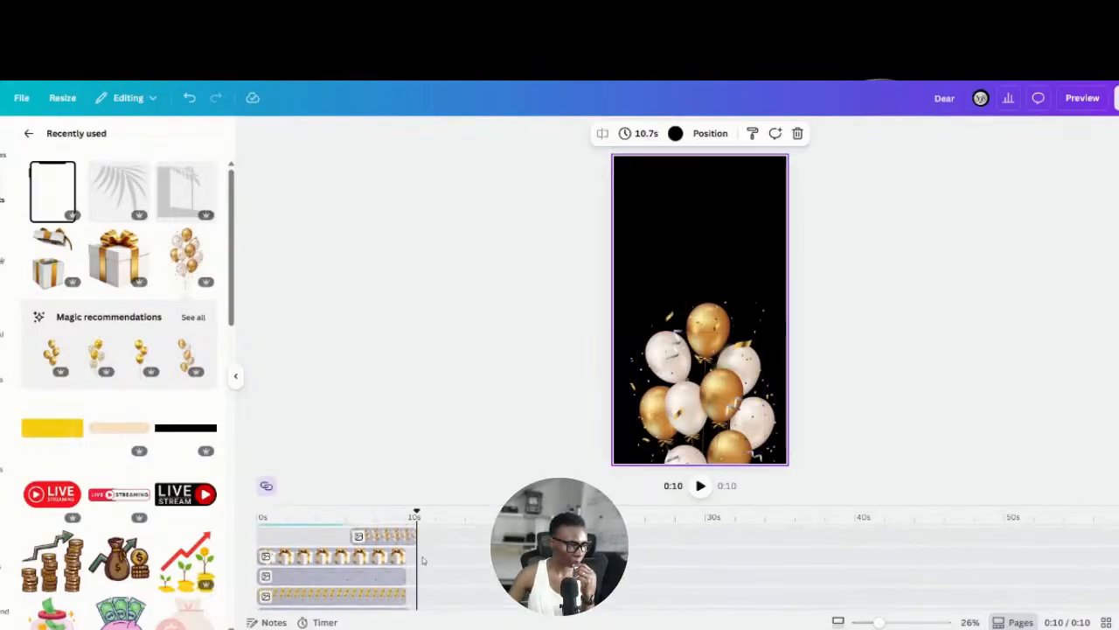
pyautogui.moveTo(414, 594); pyautogui.dragTo(405, 594)
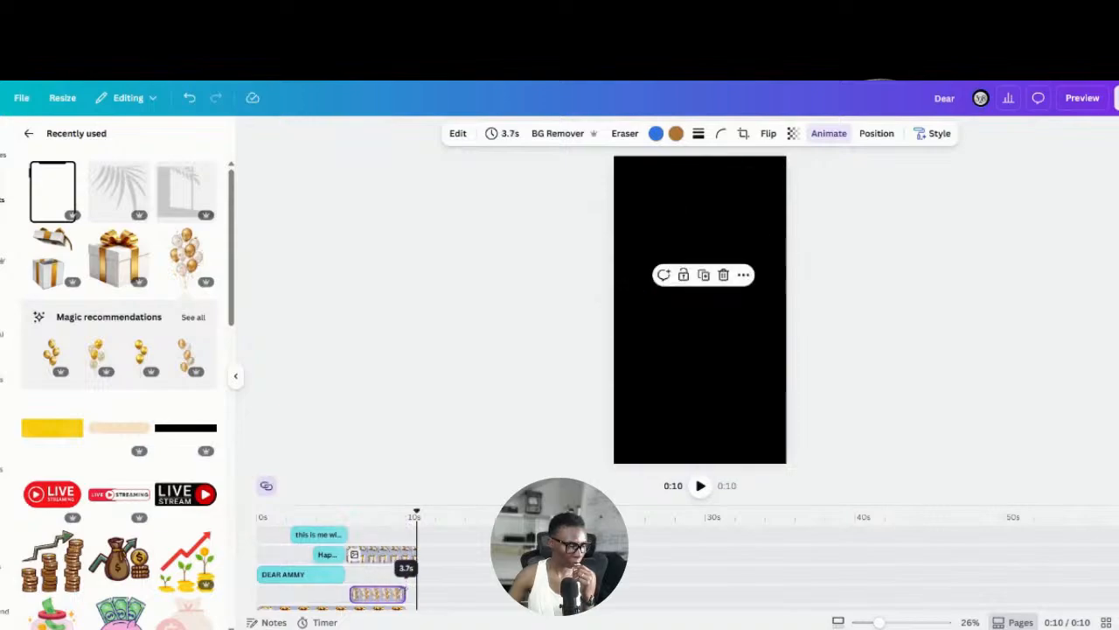
# Step: Extend the bokeh lights, the right balloon bunch and the confetti at both side edges to the page's 10.7 s end
pyautogui.scroll(-3, 462, 593)
pyautogui.scroll(-5, 458, 595)
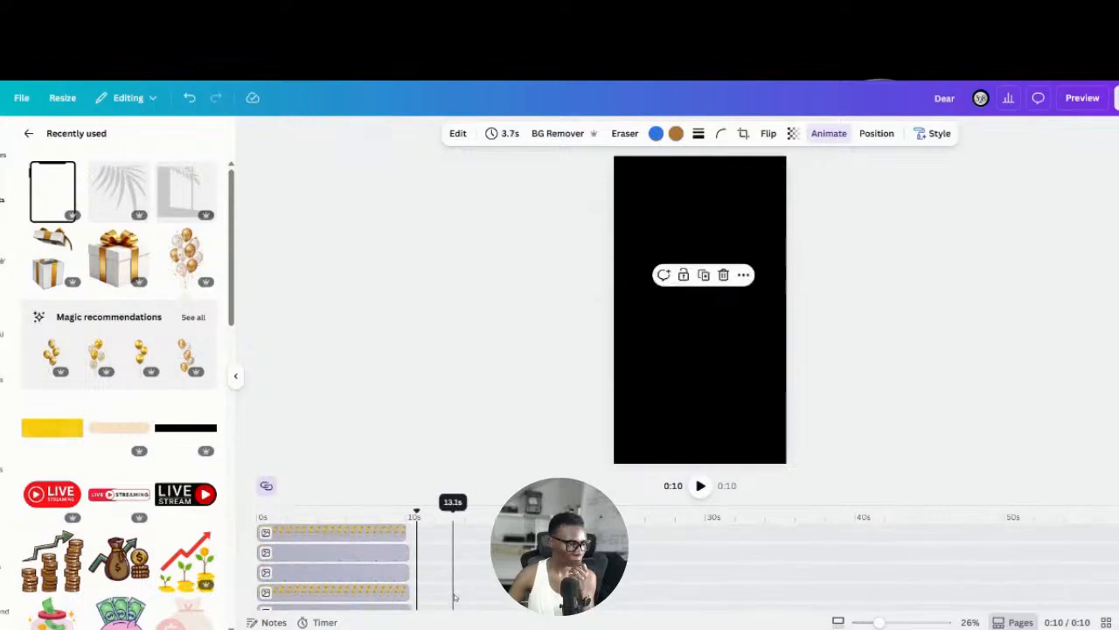
pyautogui.scroll(2, 454, 599)
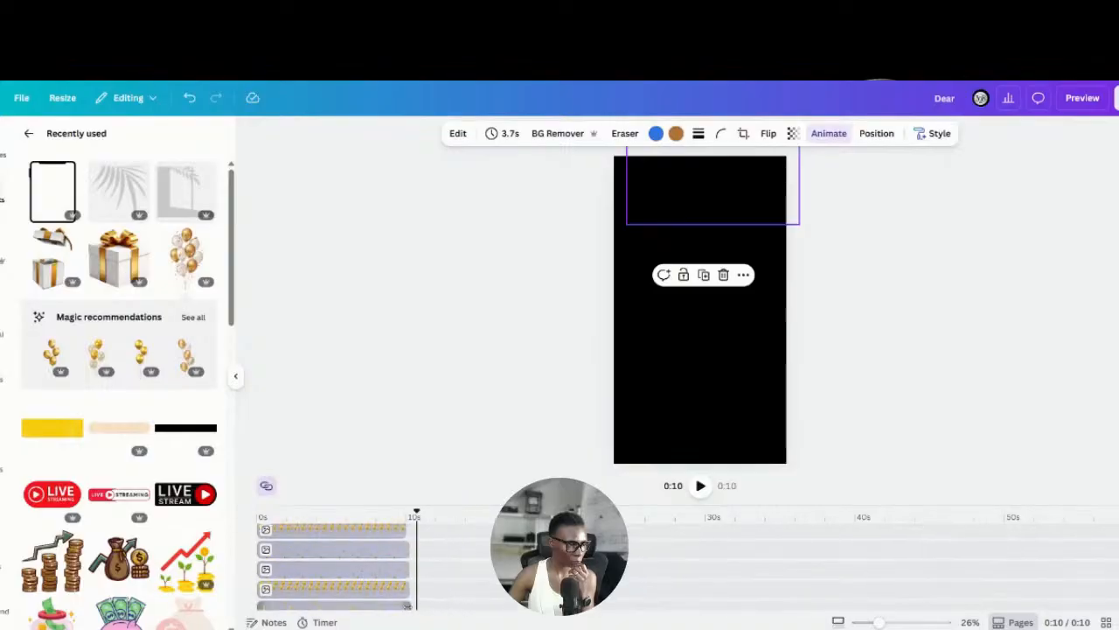
pyautogui.moveTo(411, 605); pyautogui.dragTo(416, 562)
pyautogui.scroll(2, 413, 575)
pyautogui.scroll(-2, 408, 586)
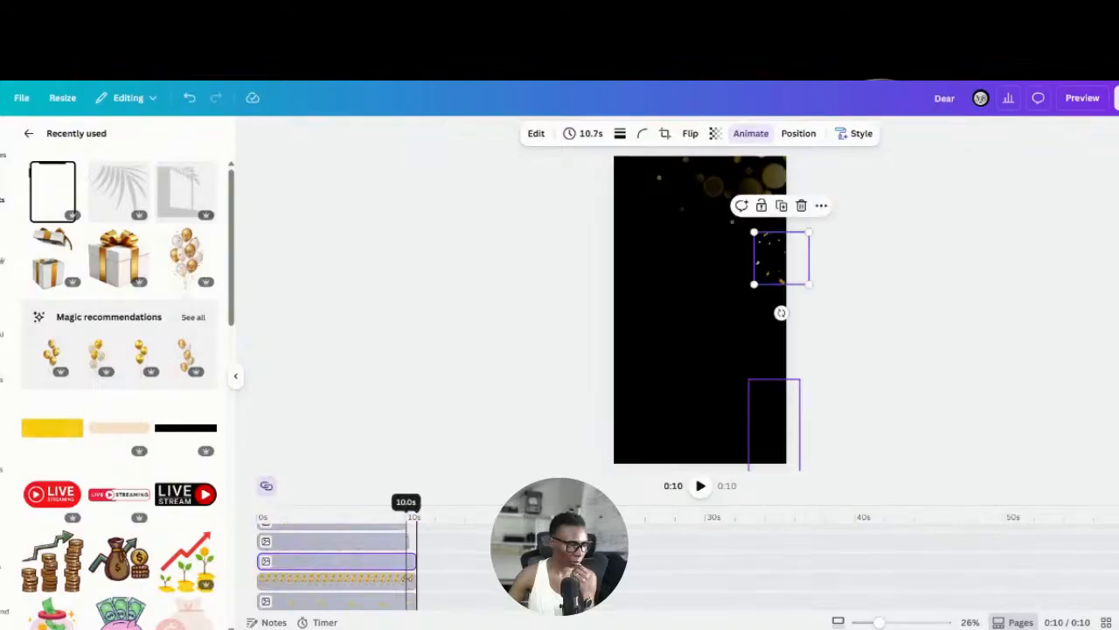
pyautogui.moveTo(408, 542); pyautogui.dragTo(417, 541)
pyautogui.scroll(2, 420, 560)
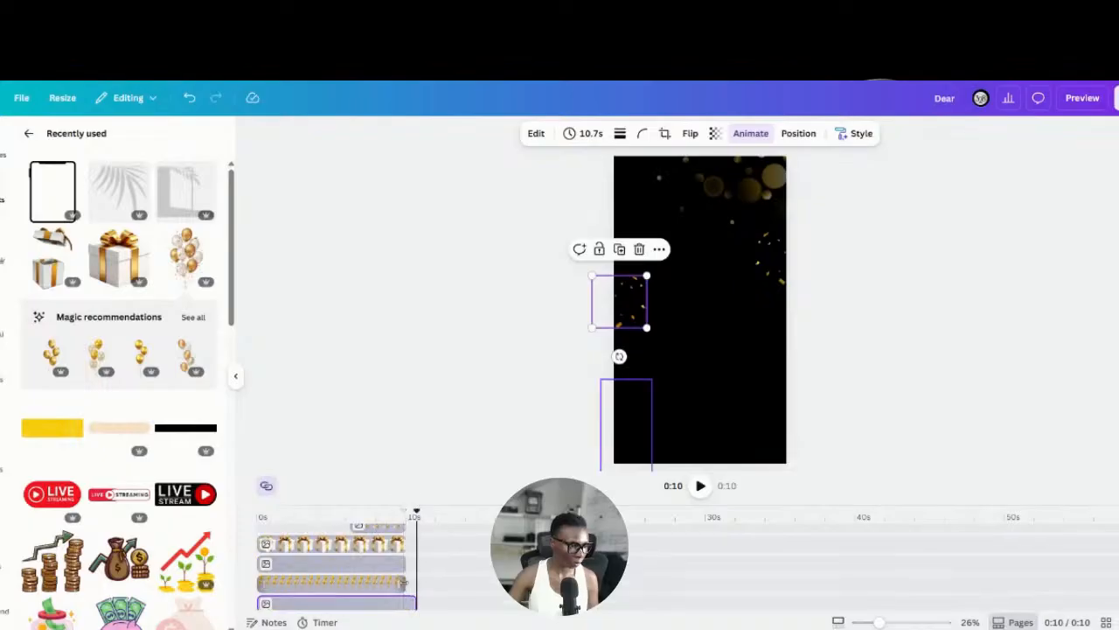
# Step: Extend the left balloon bunch, the bottom confetti and the closed gift box to 10.7 s each
pyautogui.click(402, 581)
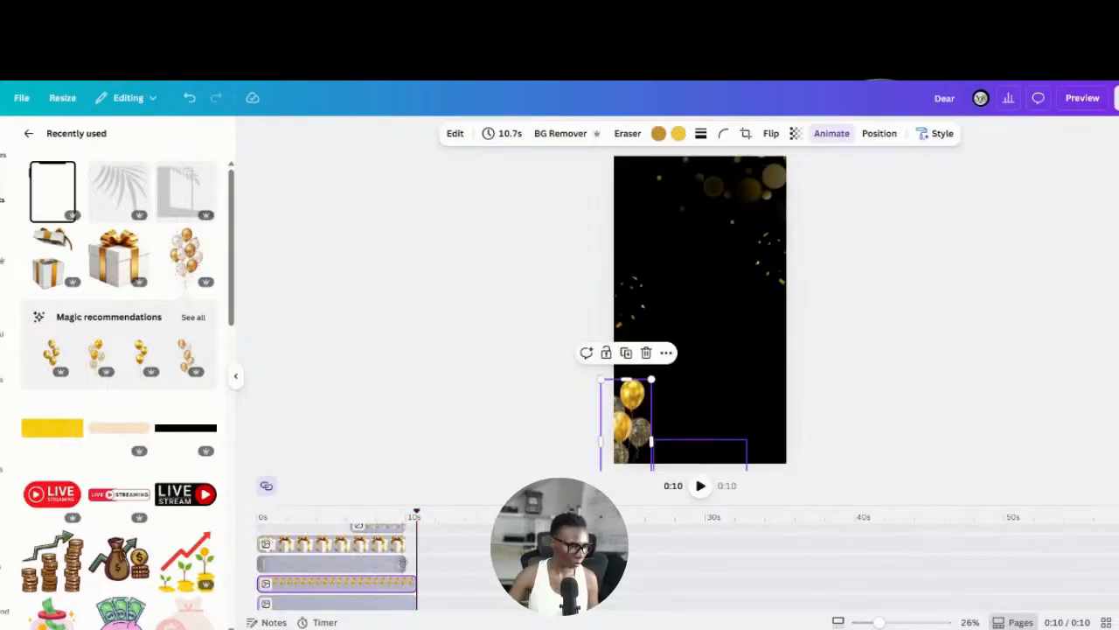
pyautogui.moveTo(404, 564); pyautogui.dragTo(418, 544)
pyautogui.scroll(2, 418, 568)
pyautogui.scroll(-1, 418, 599)
pyautogui.scroll(-1, 418, 600)
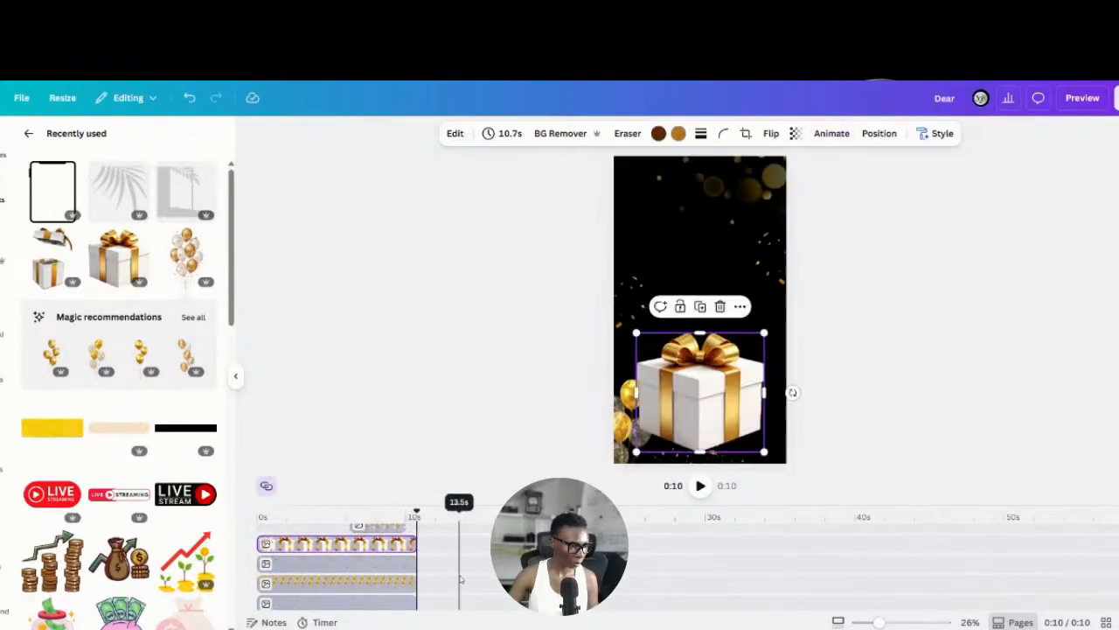
pyautogui.scroll(1, 408, 580)
pyautogui.scroll(-1, 408, 581)
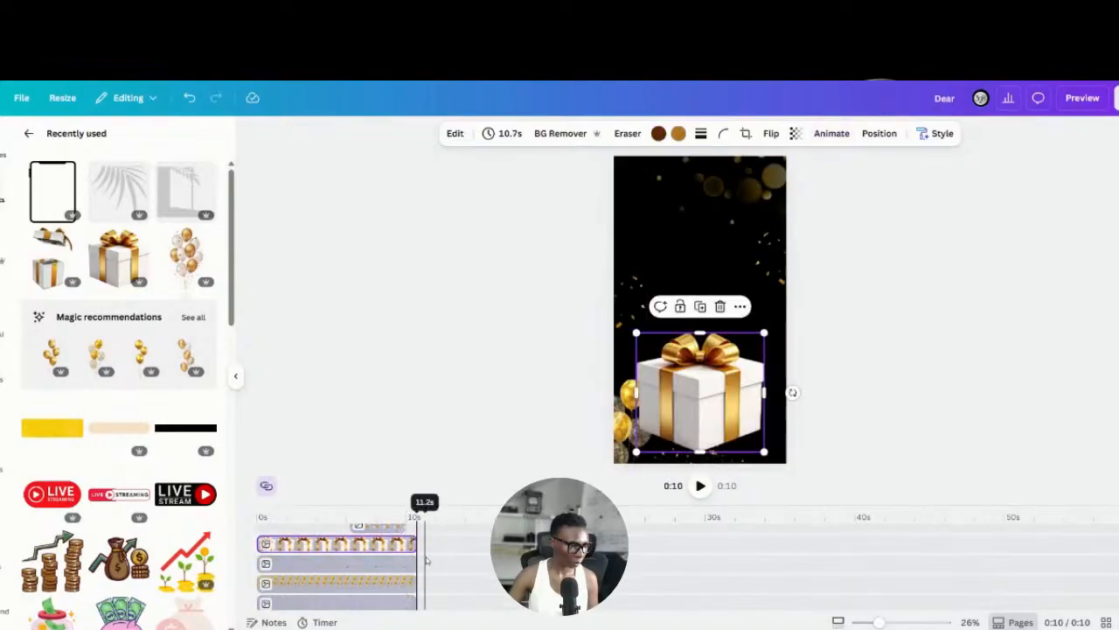
# Step: Extend the gold and white balloon cluster to the end of the page, giving it a duration of 4.5 s
pyautogui.scroll(1, 407, 582)
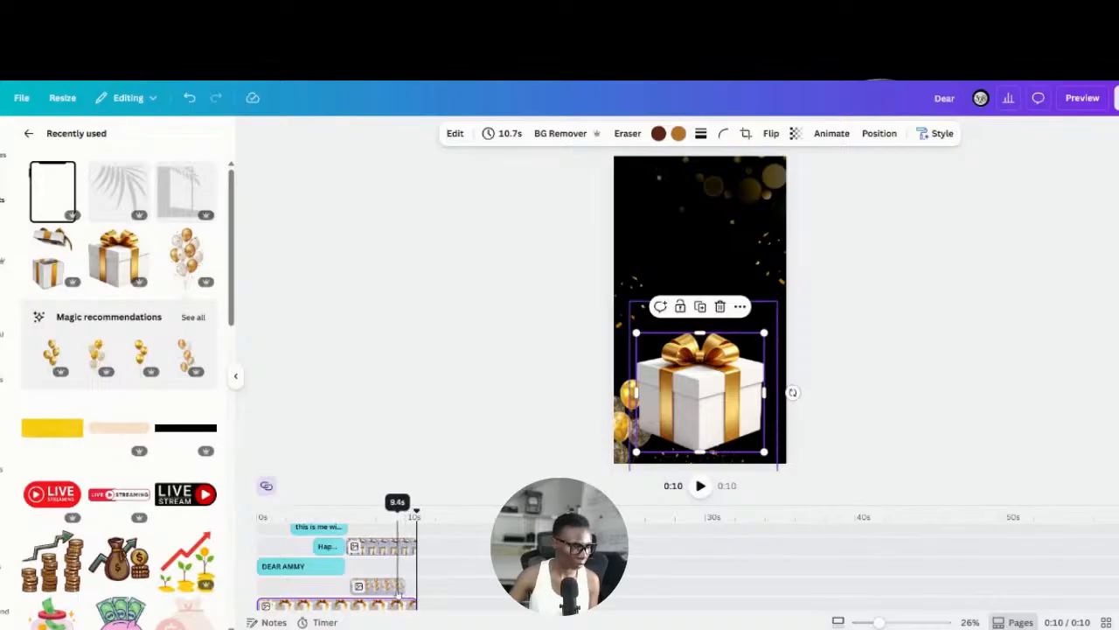
pyautogui.click(398, 585)
pyautogui.moveTo(404, 585); pyautogui.dragTo(417, 585)
pyautogui.scroll(1, 421, 598)
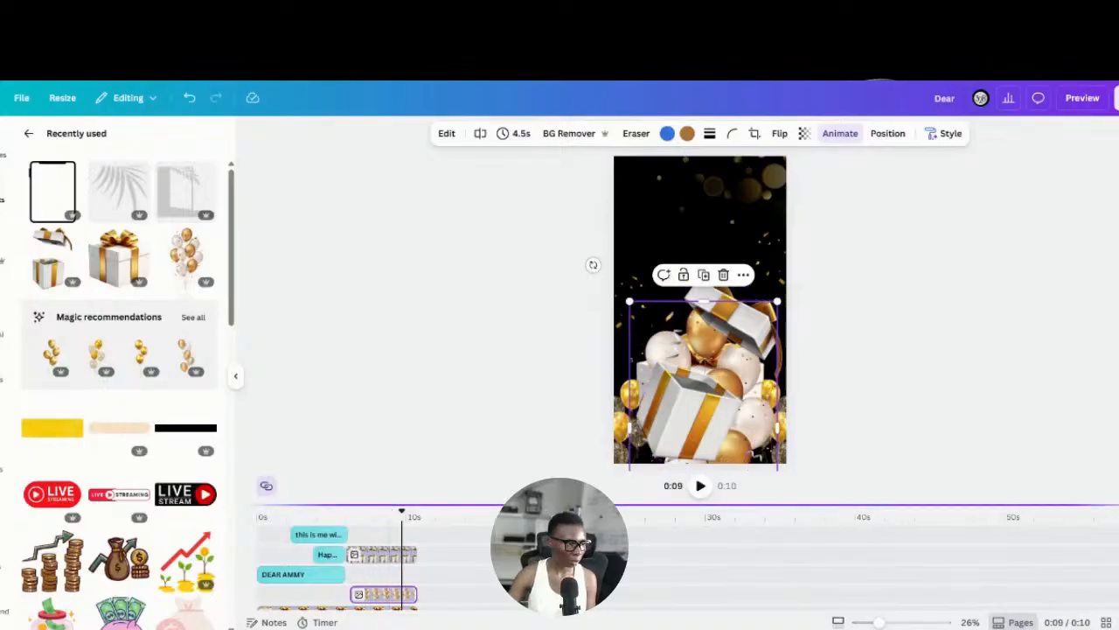
# Step: Play the shortened video from the start
pyautogui.moveTo(401, 514); pyautogui.dragTo(252, 524)
pyautogui.click(700, 485)
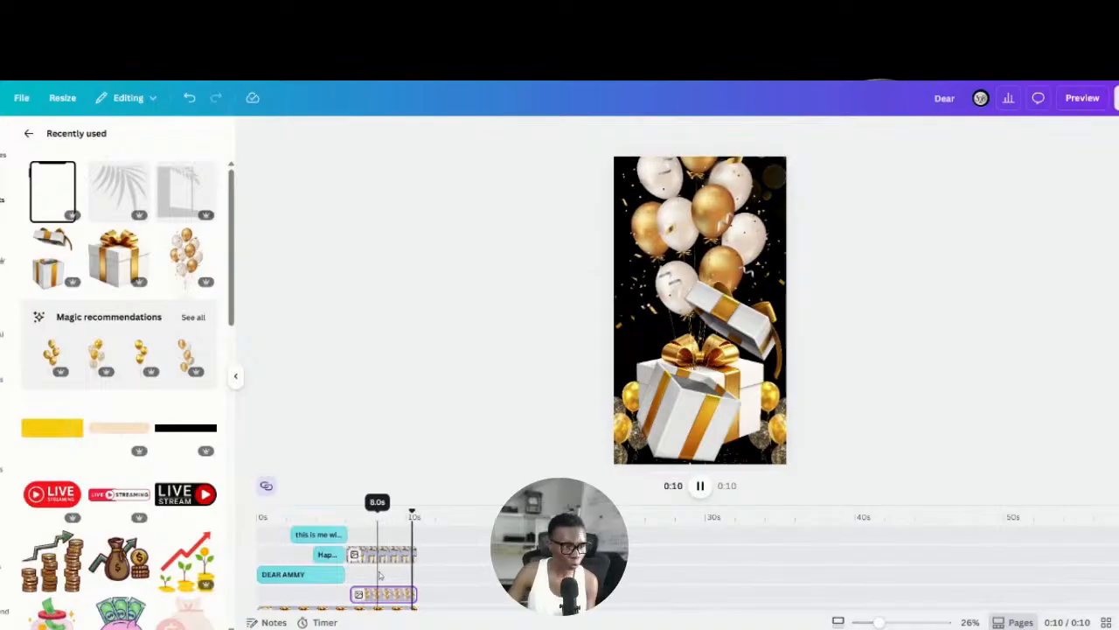
# Step: Shorten the closed gift box on the timeline to 6.0 s so it ends where the open gift box begins
pyautogui.scroll(-1, 388, 573)
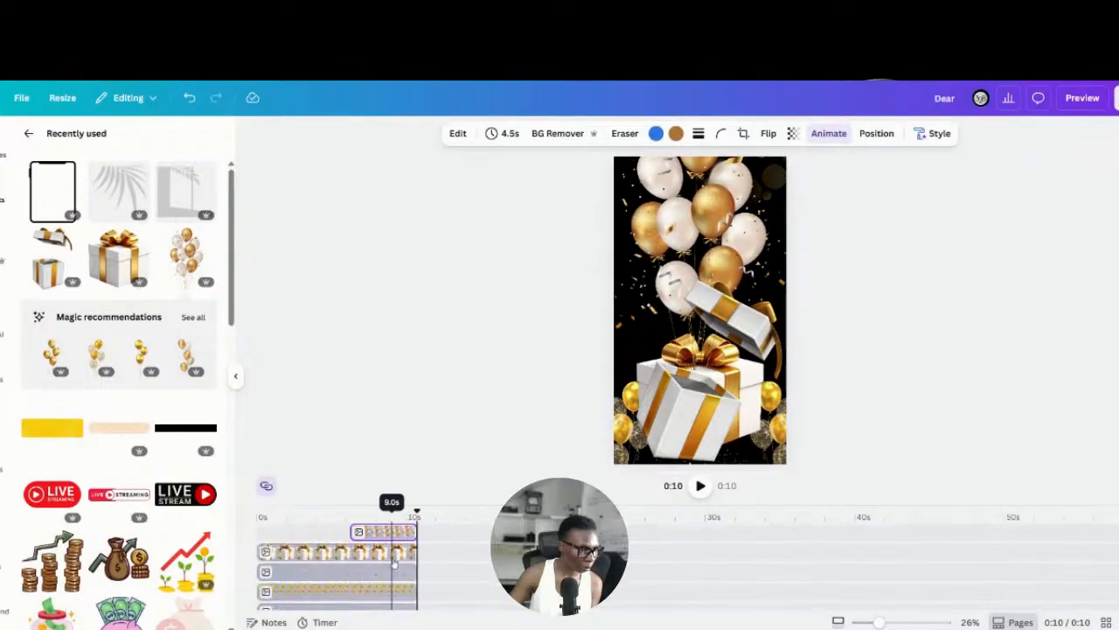
pyautogui.scroll(1, 393, 564)
pyautogui.scroll(-1, 394, 564)
pyautogui.click(397, 552)
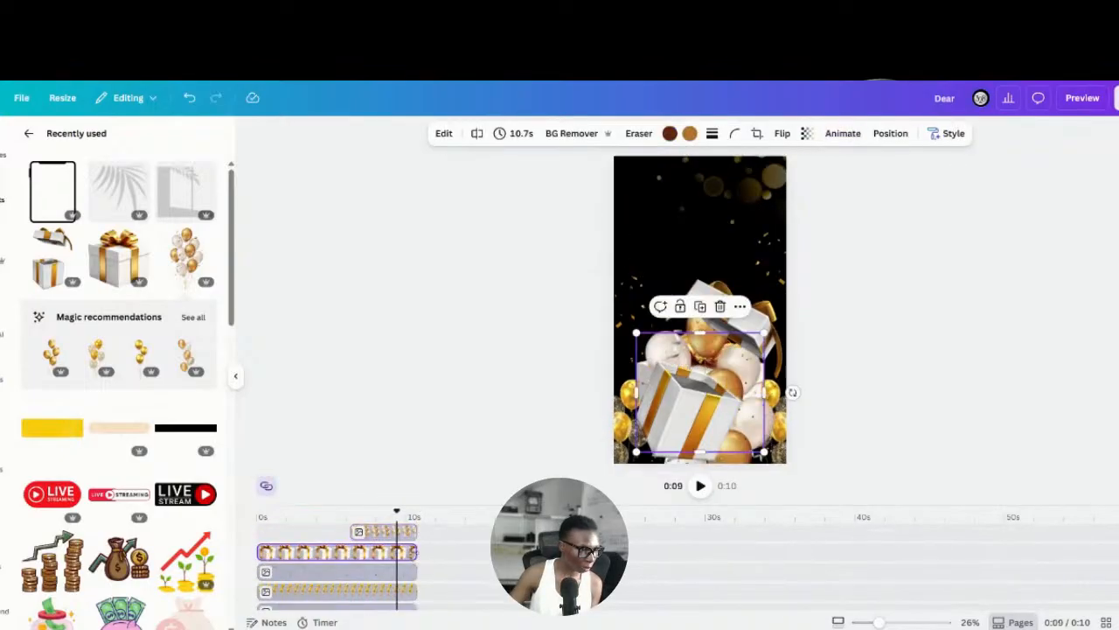
pyautogui.moveTo(416, 552); pyautogui.dragTo(349, 552)
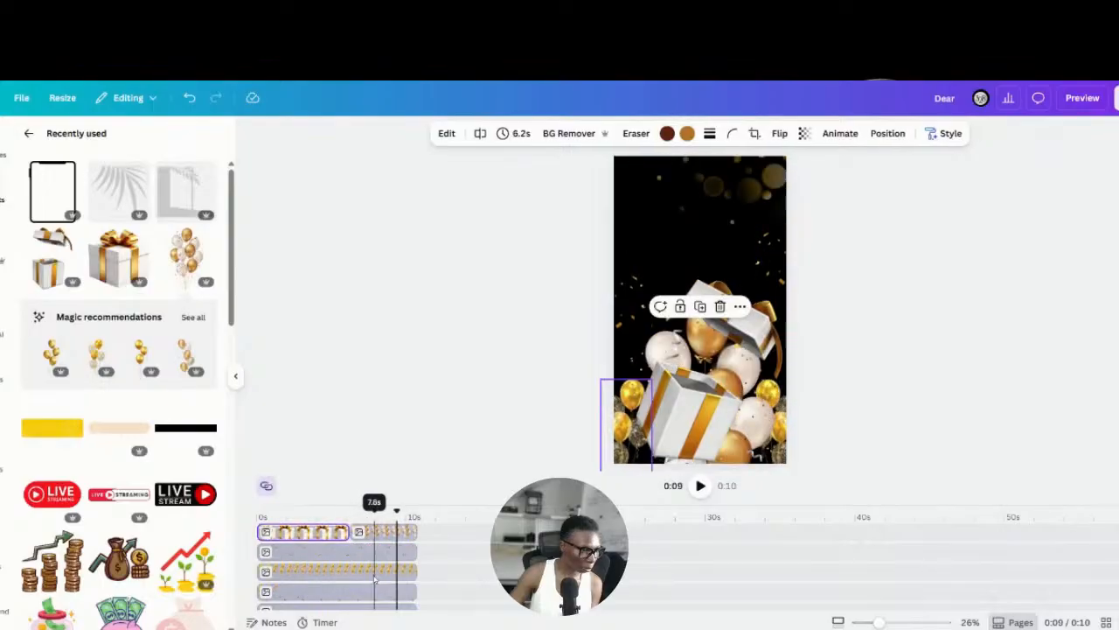
pyautogui.scroll(1, 372, 571)
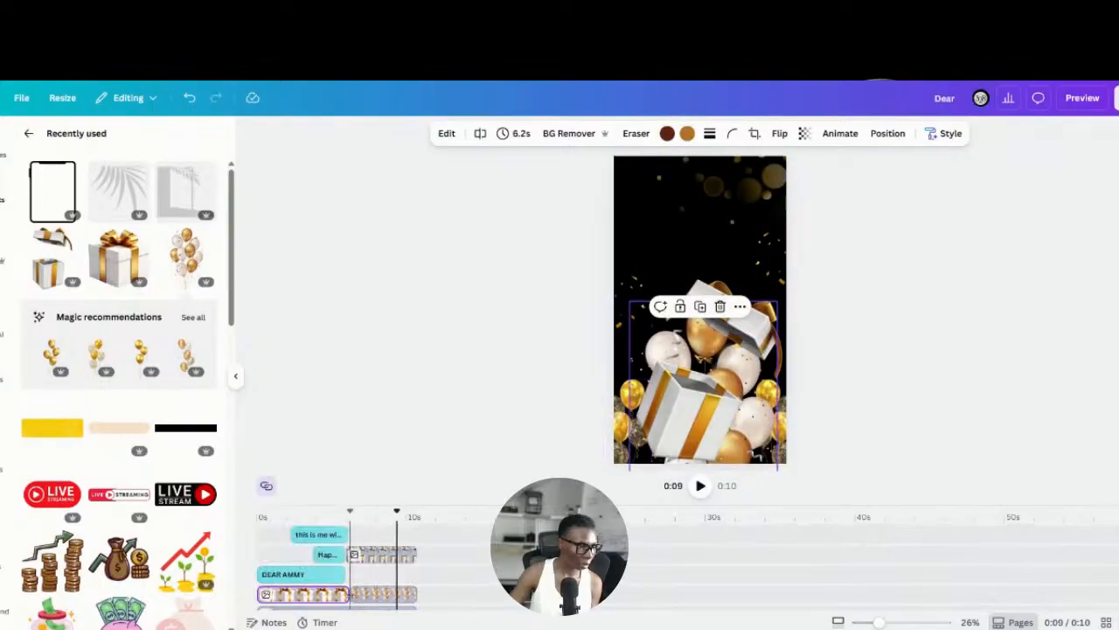
pyautogui.moveTo(348, 595); pyautogui.dragTo(346, 595)
pyautogui.scroll(-3, 367, 602)
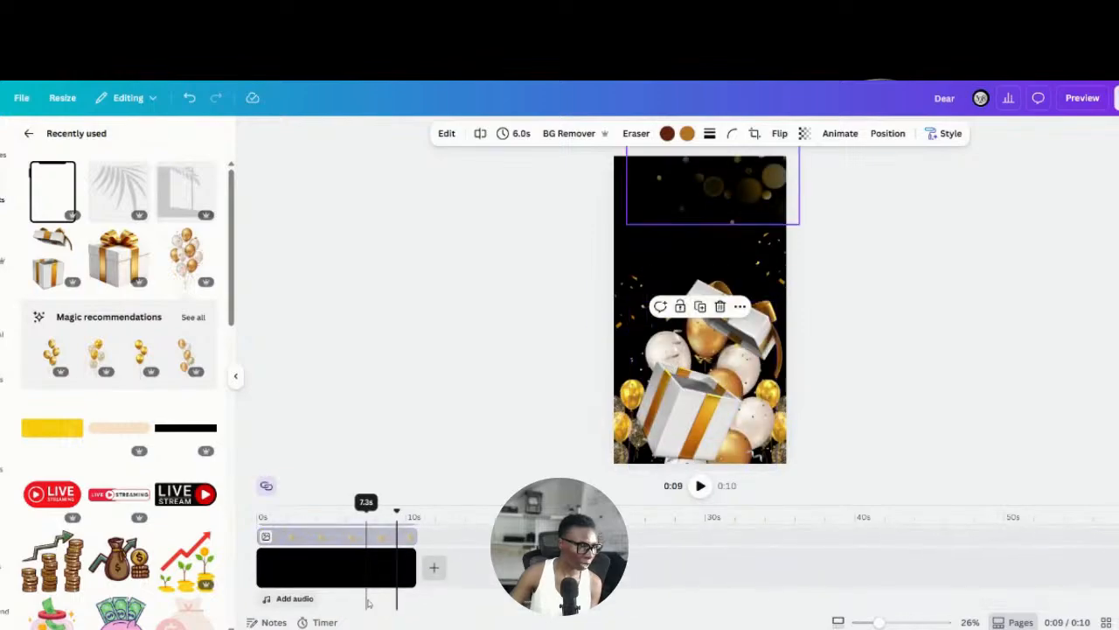
pyautogui.scroll(3, 367, 603)
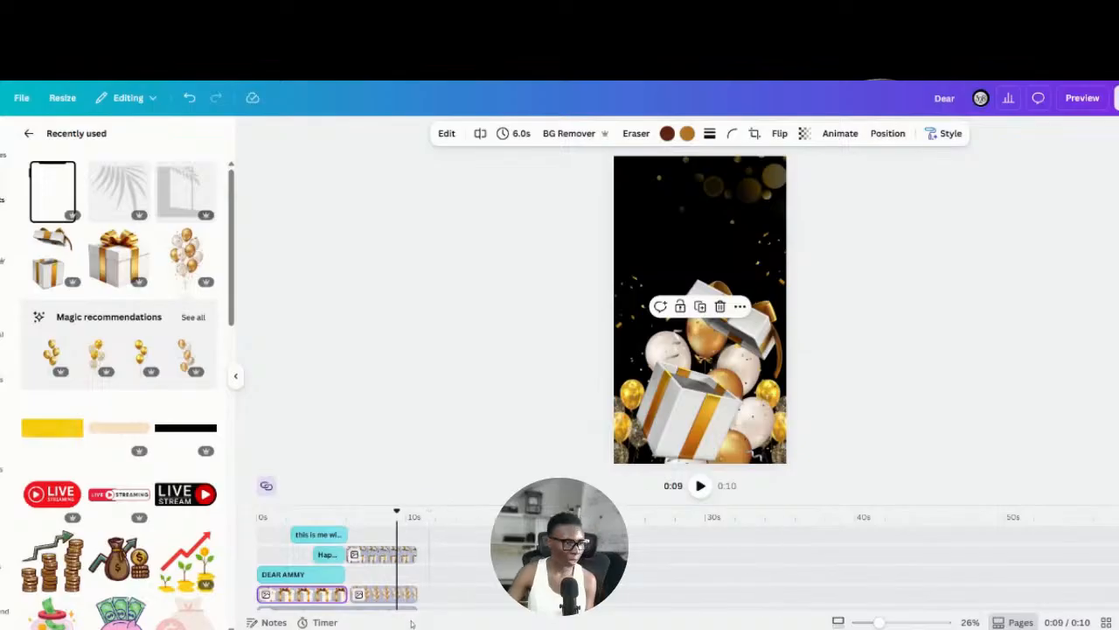
# Step: Start the gold and white balloon cluster slightly earlier, in line with the closed gift box's end, giving it a duration of 4.6 s
pyautogui.scroll(-2, 385, 586)
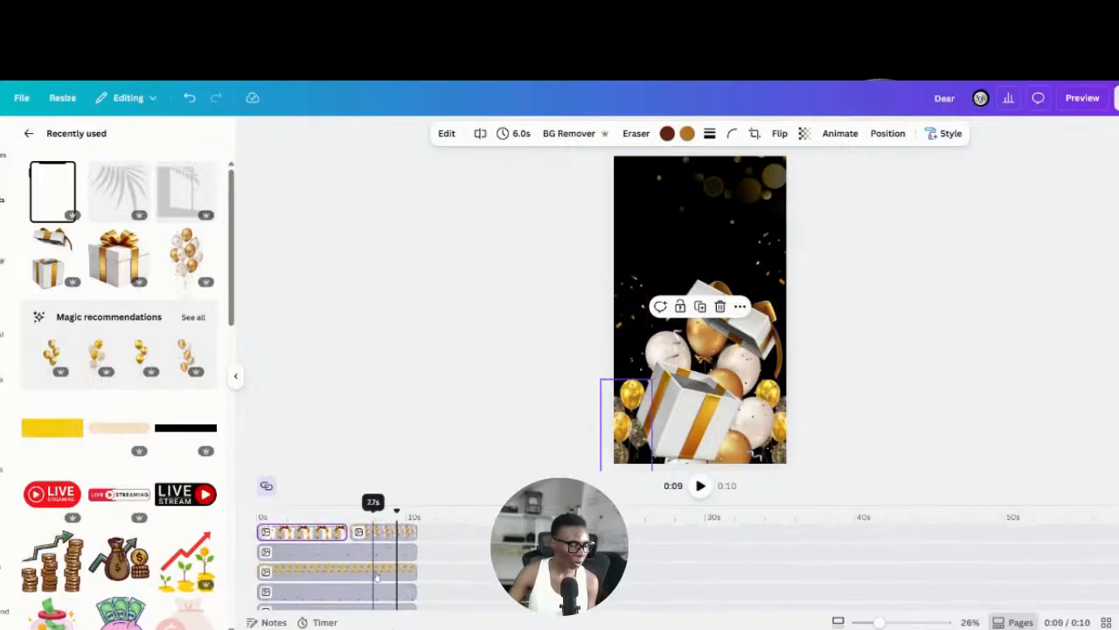
pyautogui.click(379, 573)
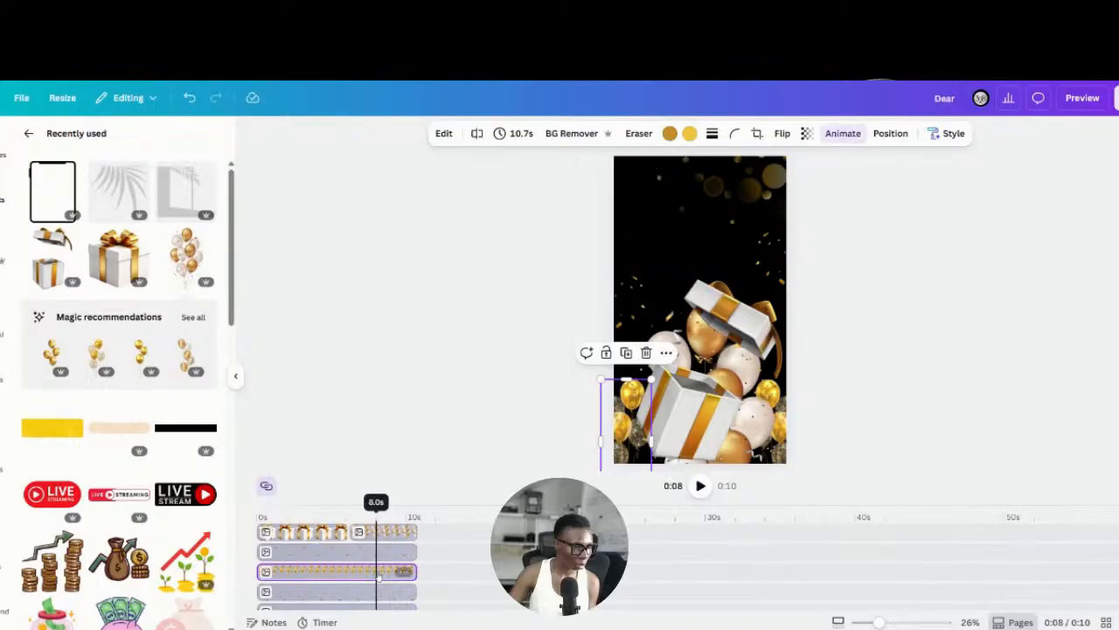
pyautogui.click(391, 534)
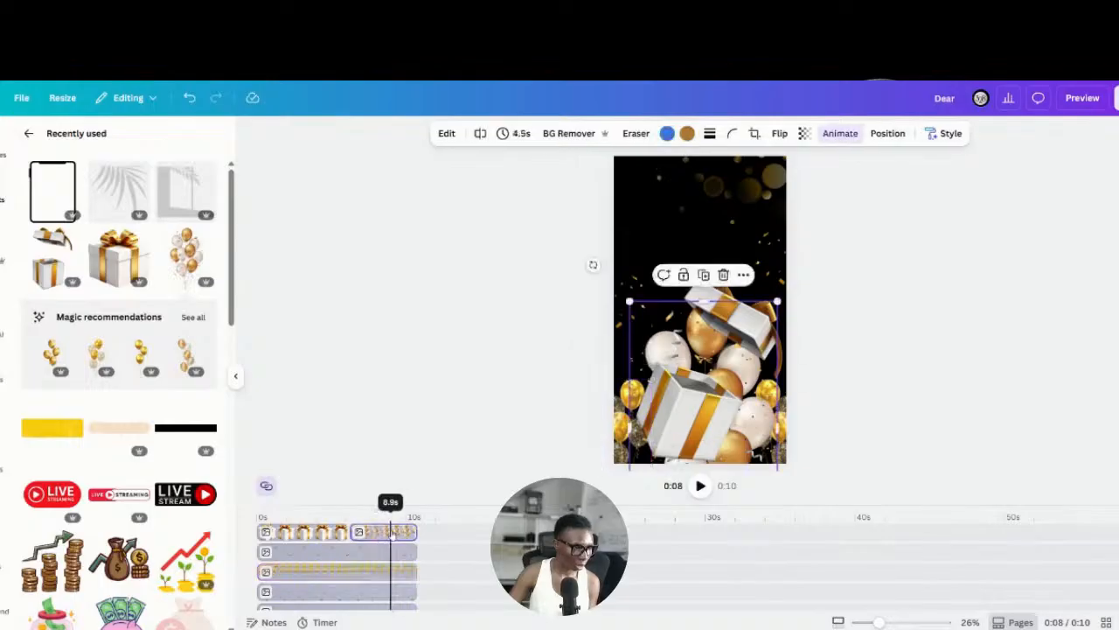
pyautogui.scroll(2, 390, 538)
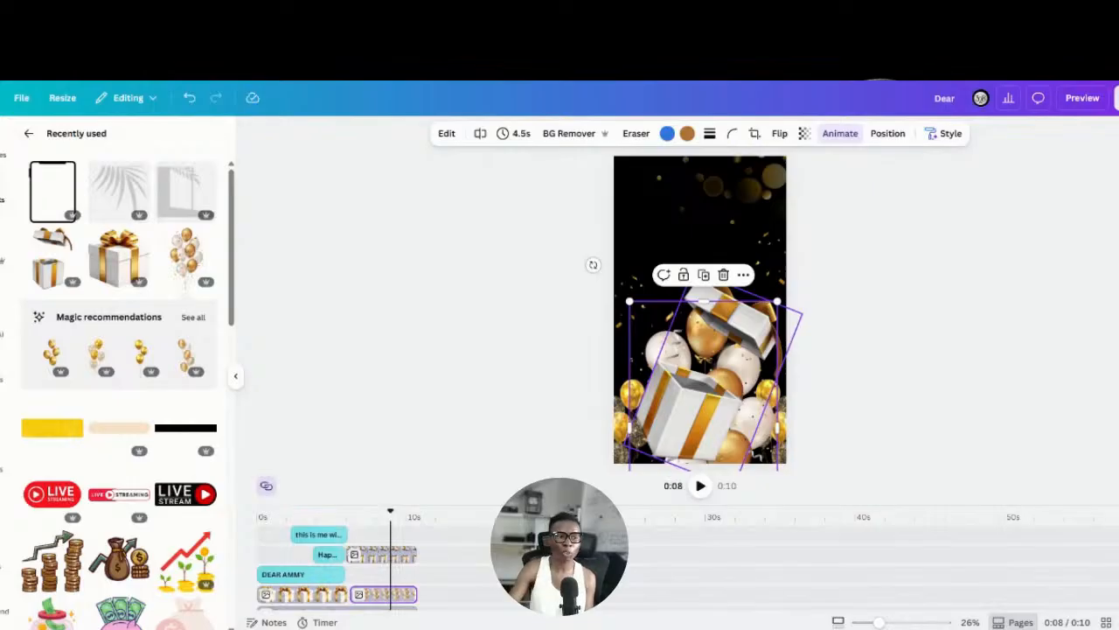
pyautogui.scroll(-2, 375, 584)
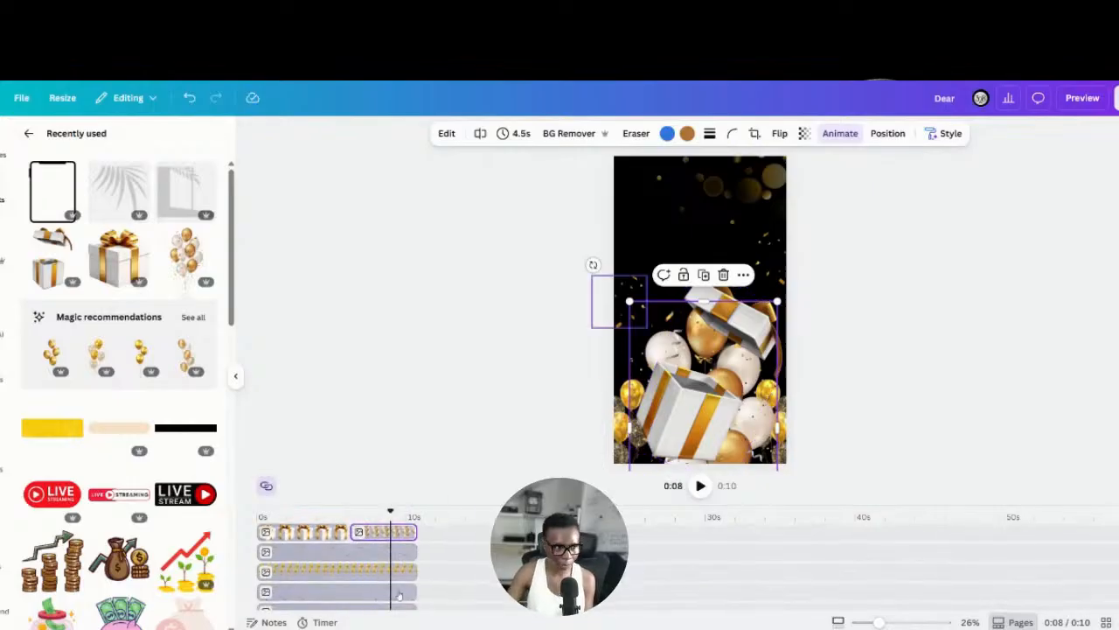
pyautogui.scroll(2, 403, 598)
pyautogui.click(396, 554)
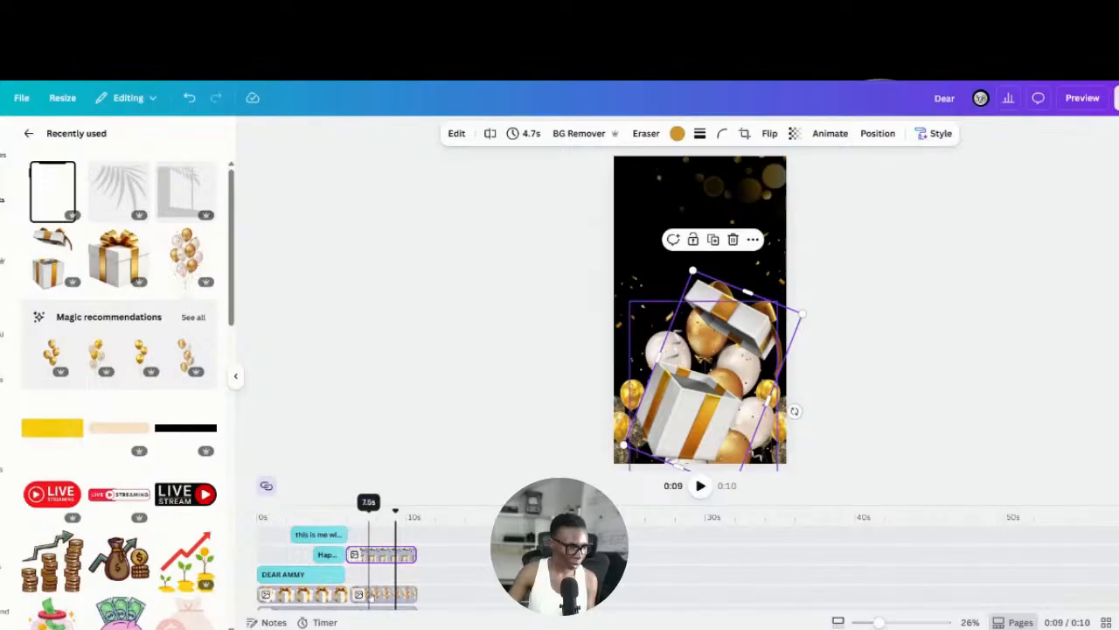
pyautogui.click(373, 595)
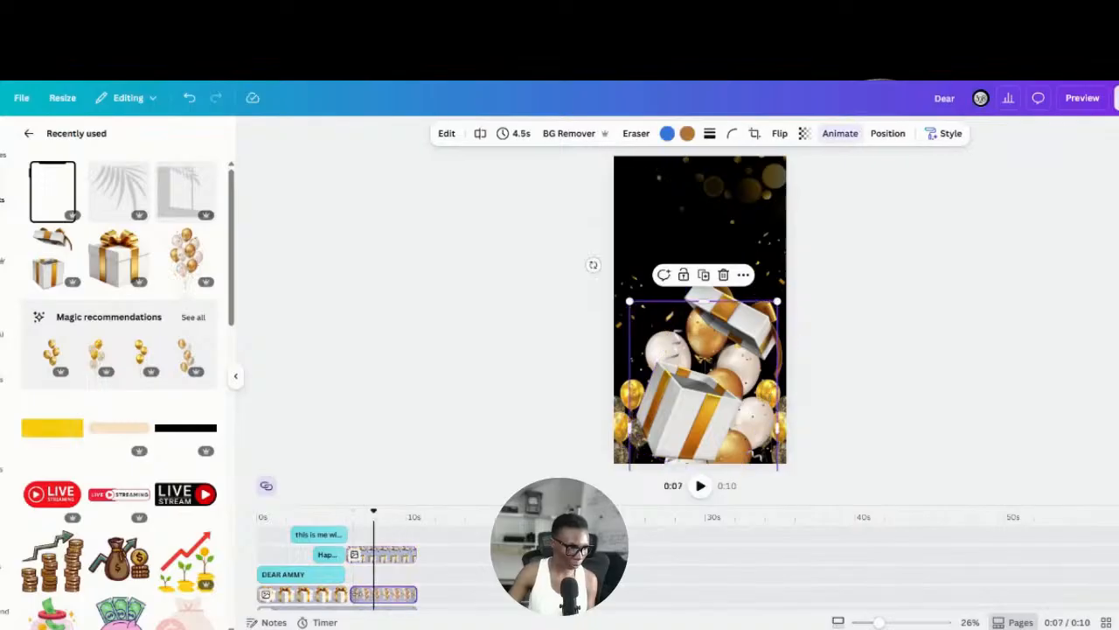
pyautogui.moveTo(353, 593); pyautogui.dragTo(348, 594)
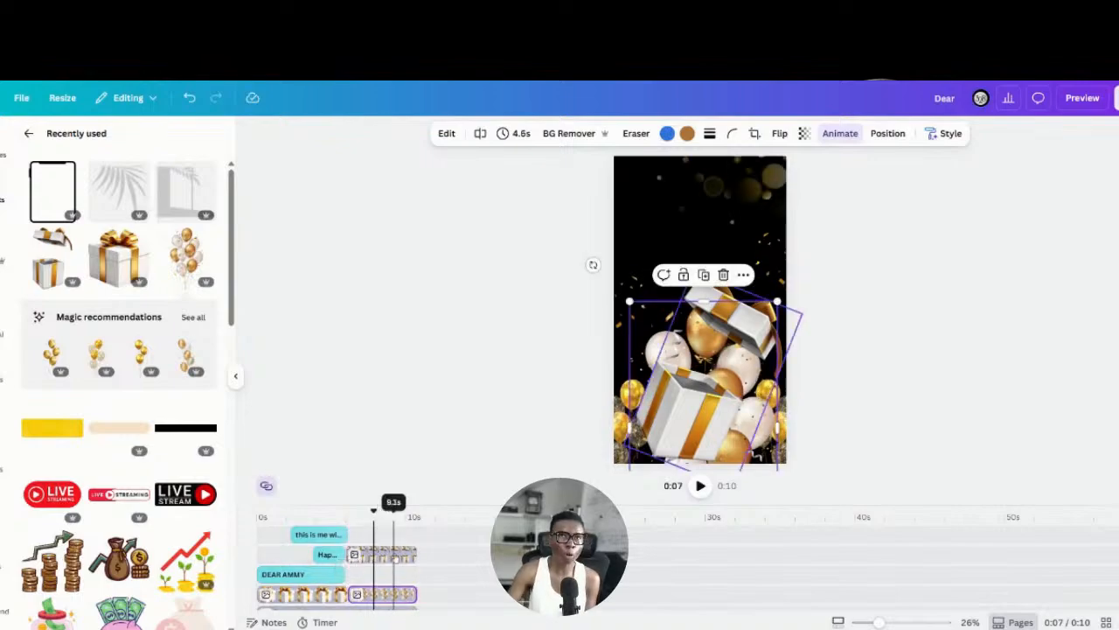
pyautogui.click(381, 558)
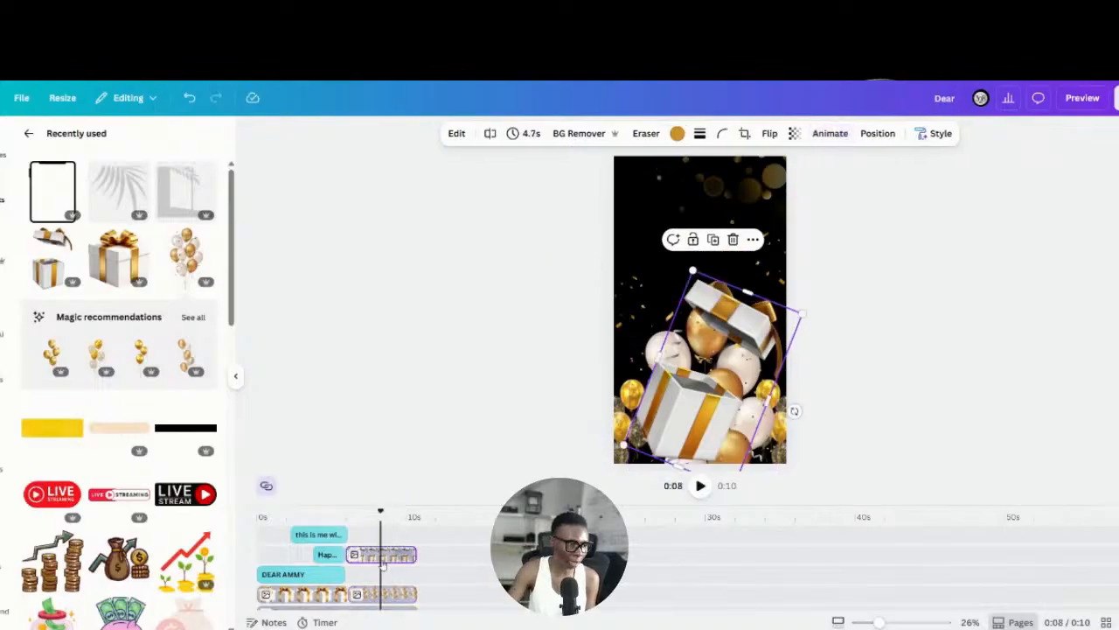
pyautogui.moveTo(347, 555); pyautogui.dragTo(347, 554)
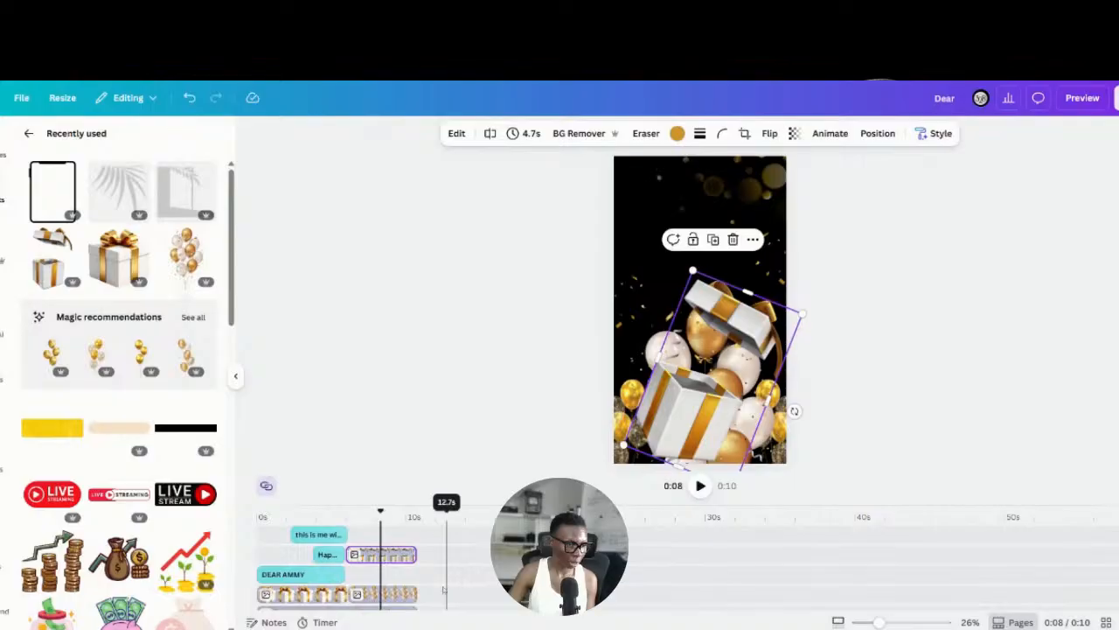
pyautogui.click(390, 598)
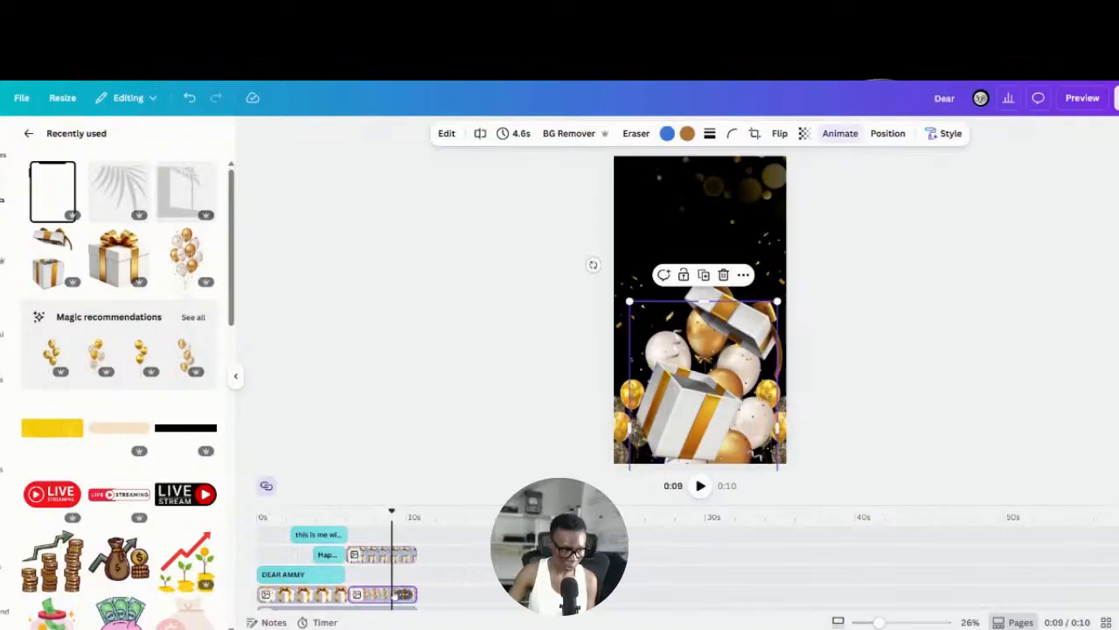
# Step: Play the video from the start and shorten the "this is me wishing you" text to 3.6 s
pyautogui.click(263, 542)
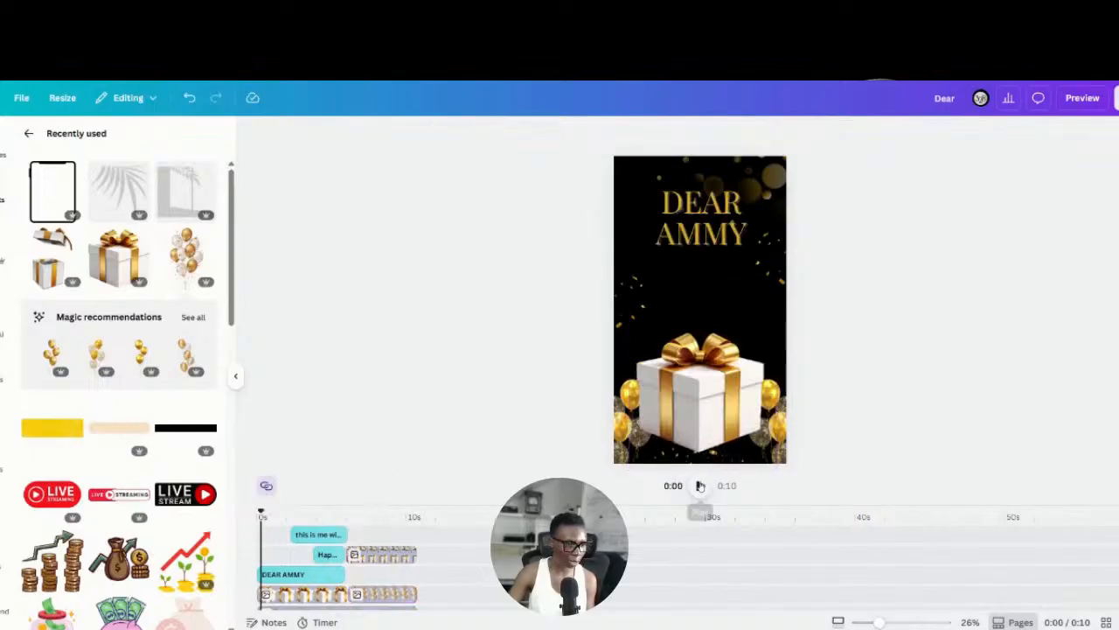
pyautogui.click(700, 486)
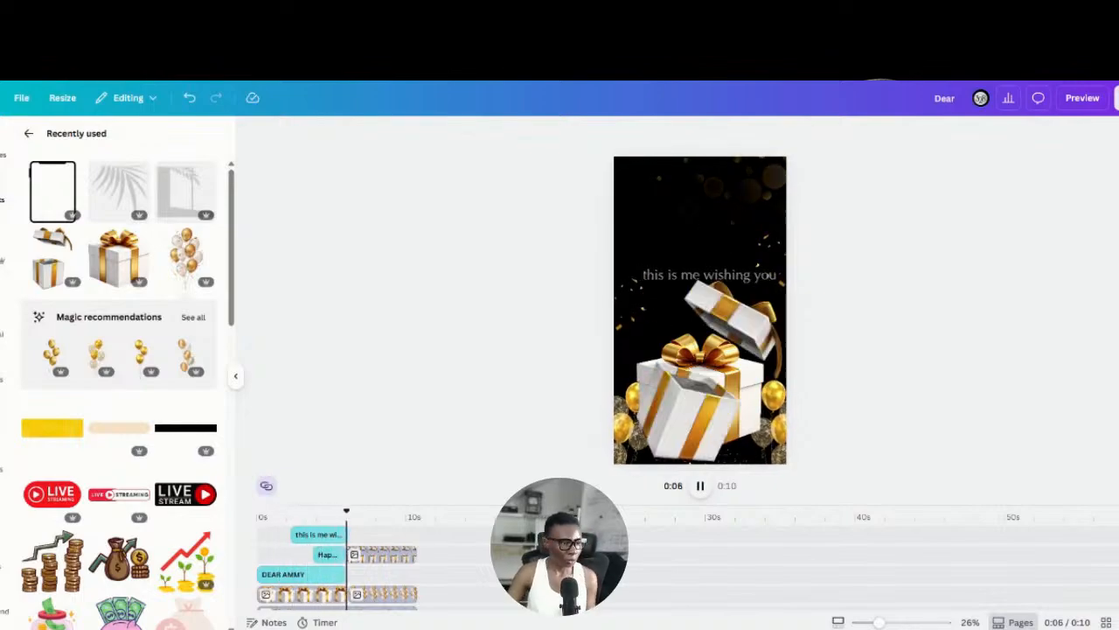
pyautogui.click(345, 535)
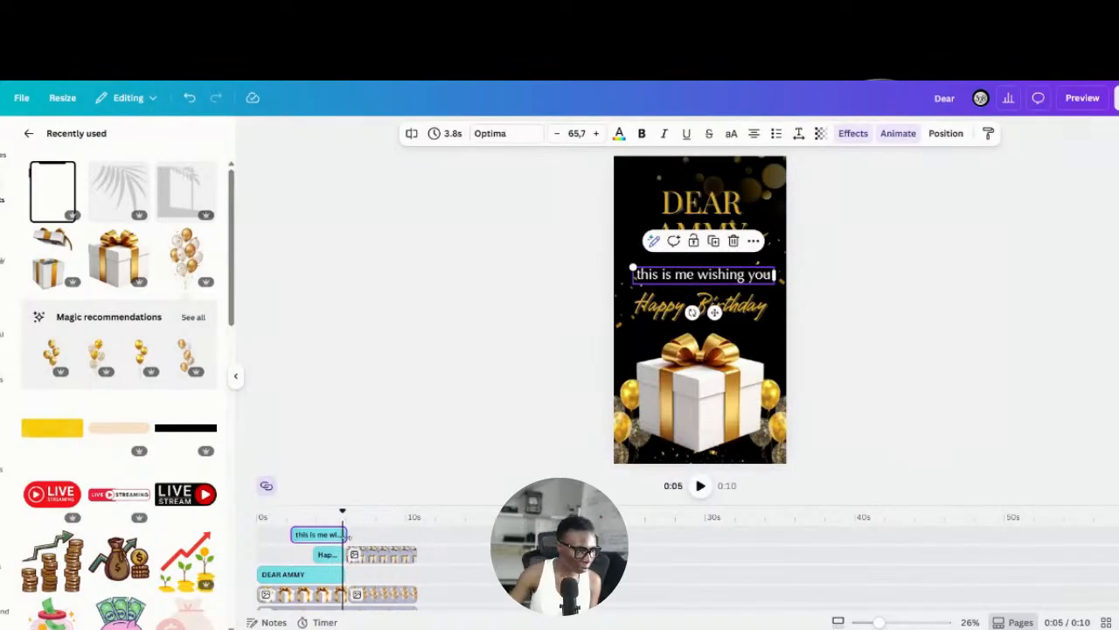
pyautogui.moveTo(345, 534); pyautogui.dragTo(342, 534)
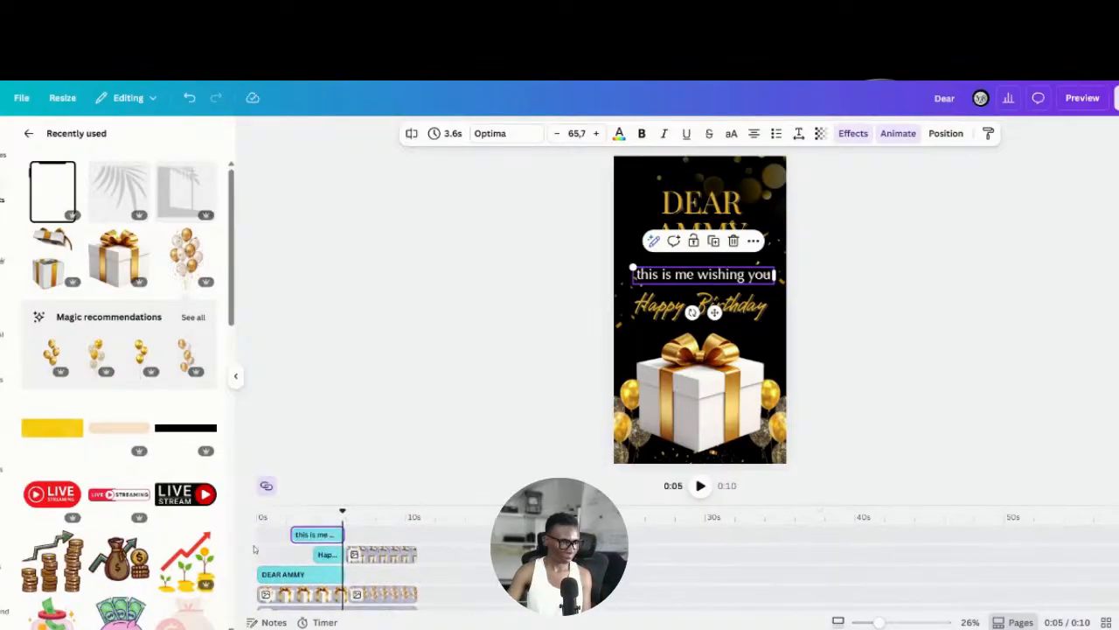
# Step: Return the playhead to the start, watch the whole animation in the full-size preview and close it
pyautogui.click(262, 541)
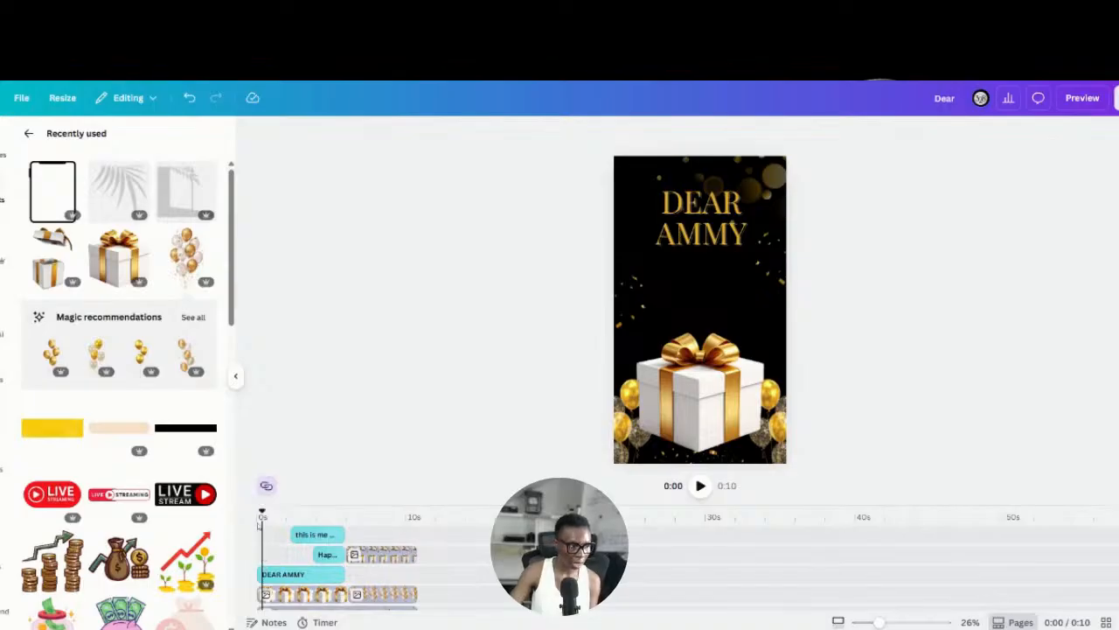
pyautogui.moveTo(262, 516); pyautogui.dragTo(258, 516)
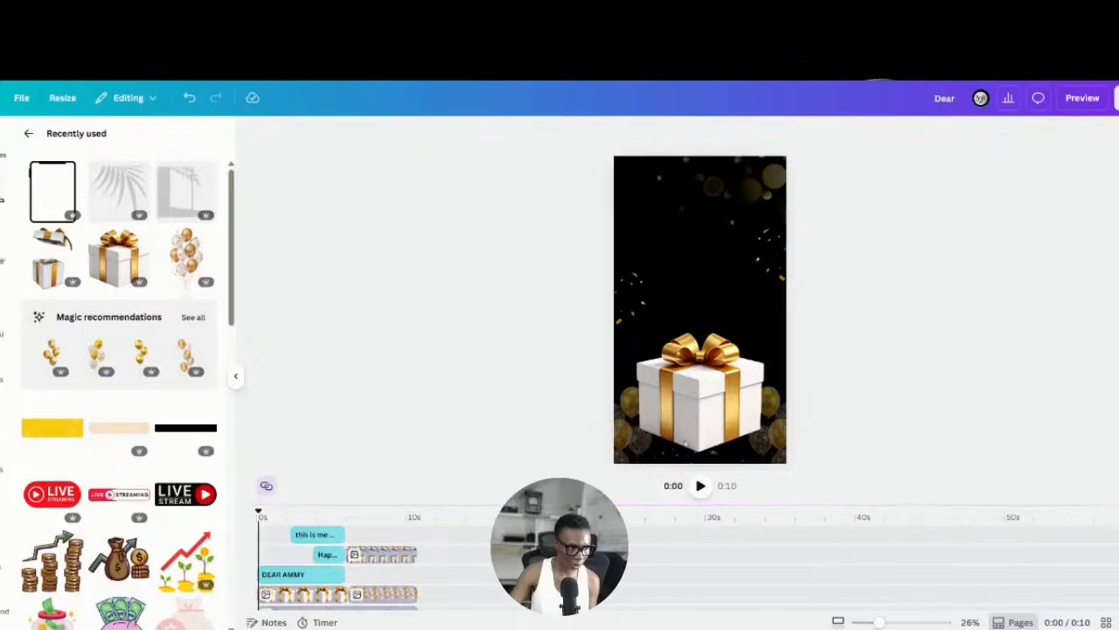
pyautogui.click(1080, 98)
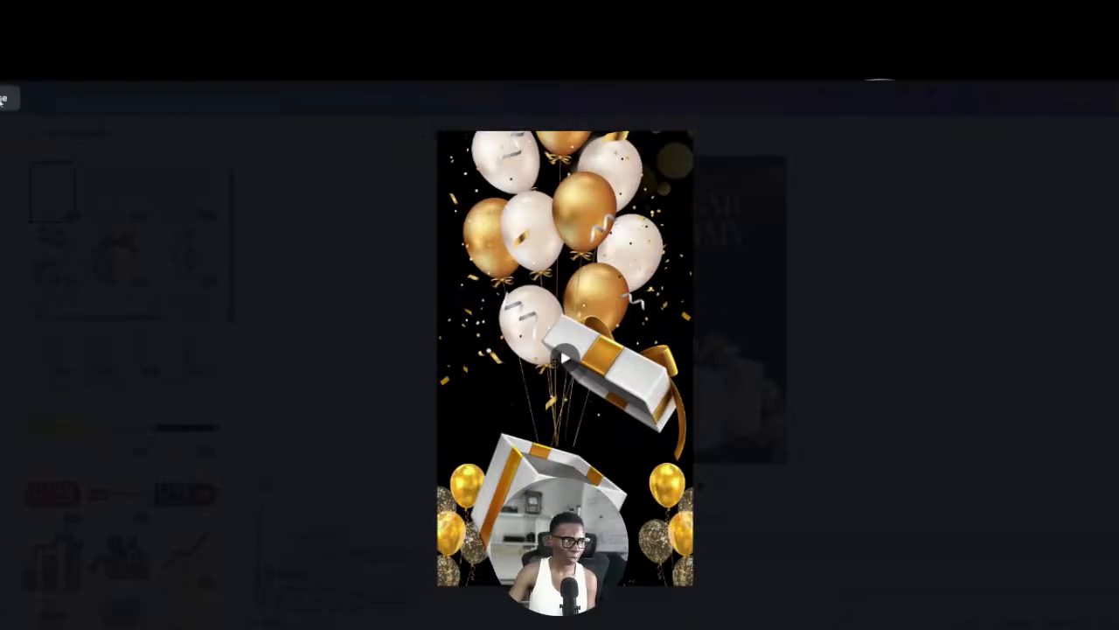
pyautogui.click(3, 88)
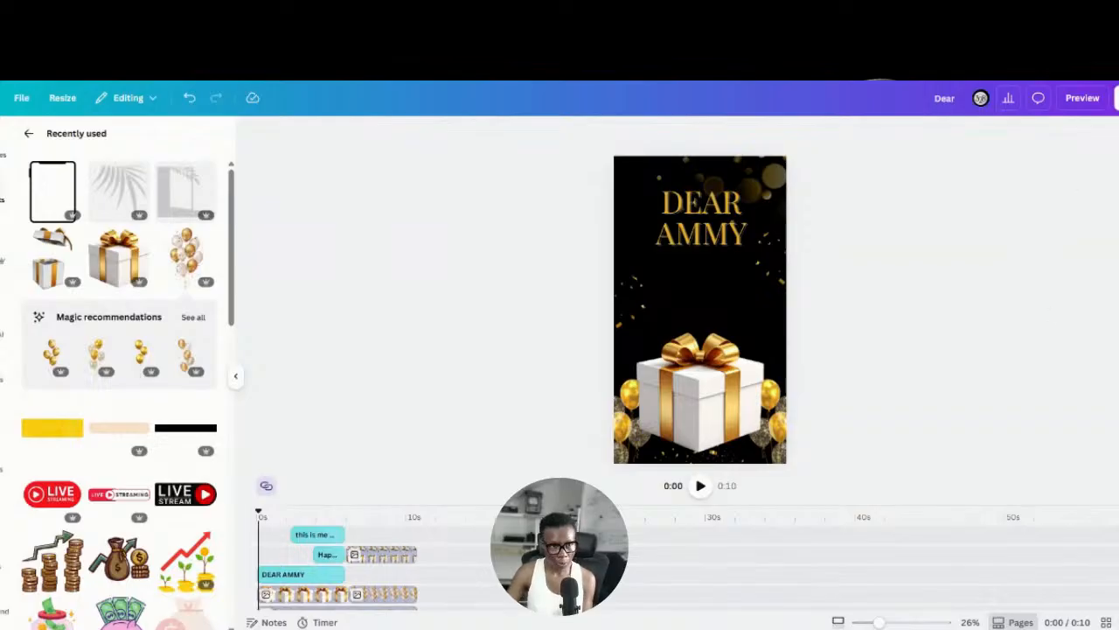
# Step: Open the design's download options and switch to the Etsy birthday e-card listing to check which file types its item details promise
pyautogui.click(1117, 98)
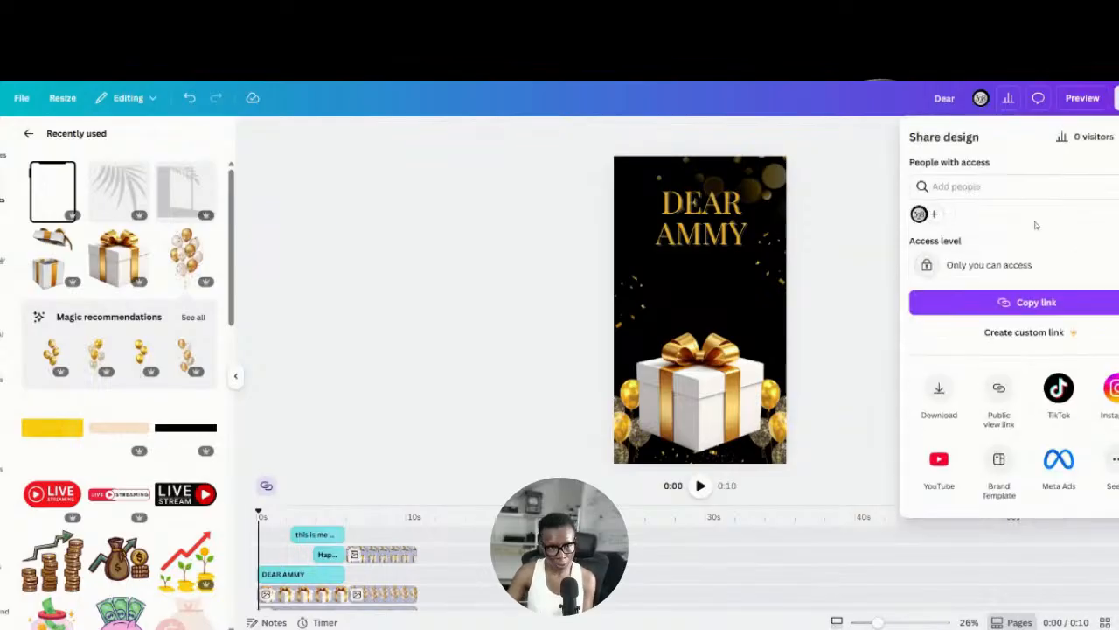
pyautogui.click(943, 395)
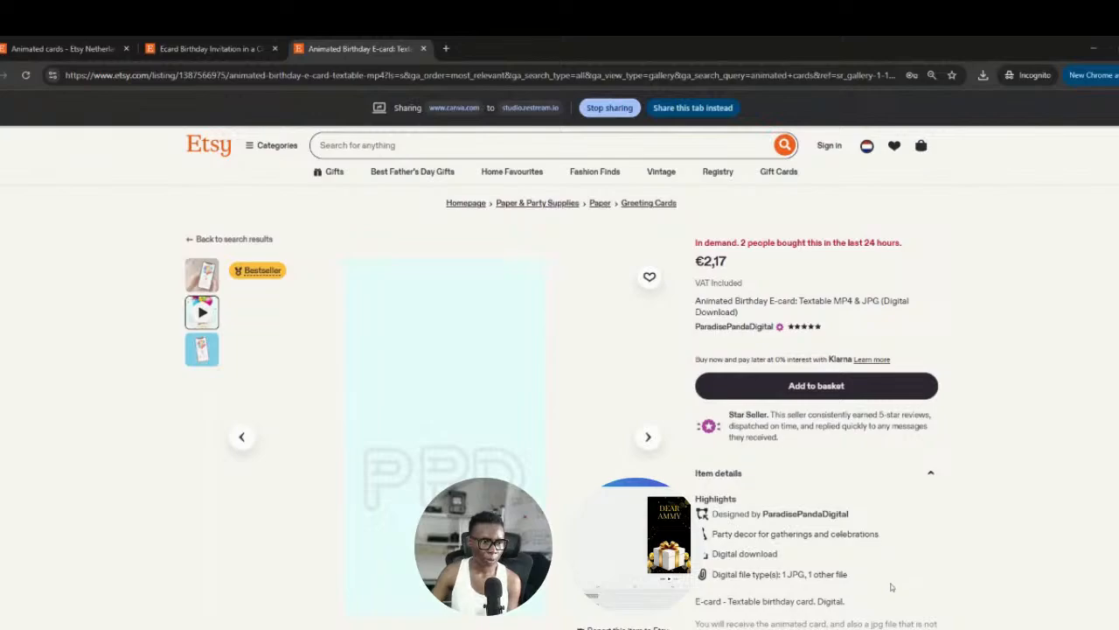
pyautogui.scroll(-1, 898, 582)
pyautogui.click(796, 611)
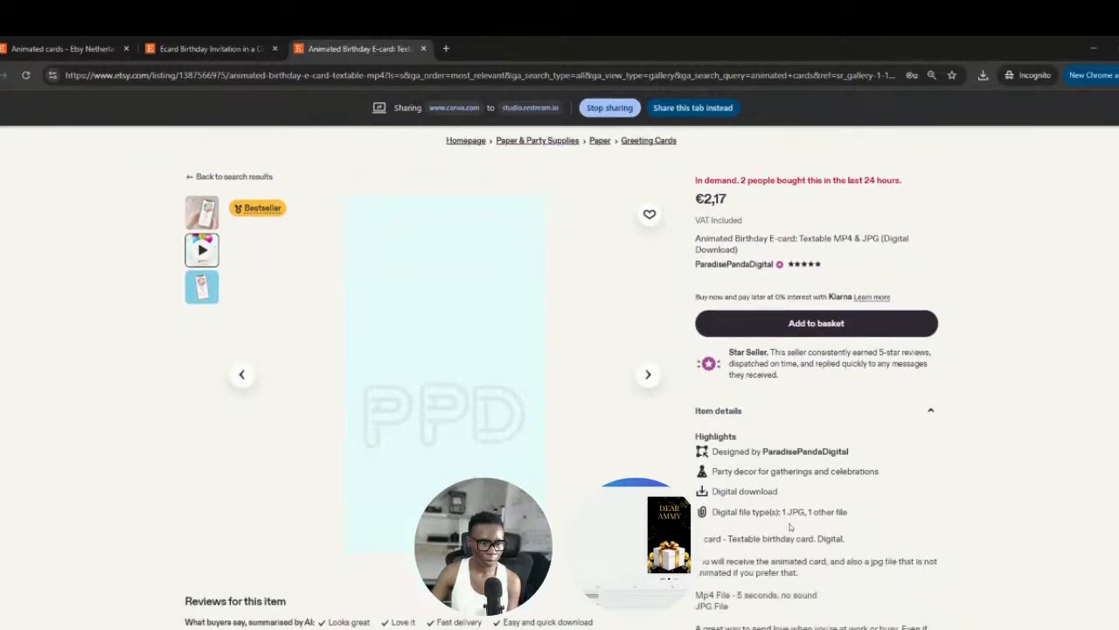
pyautogui.scroll(-1, 855, 523)
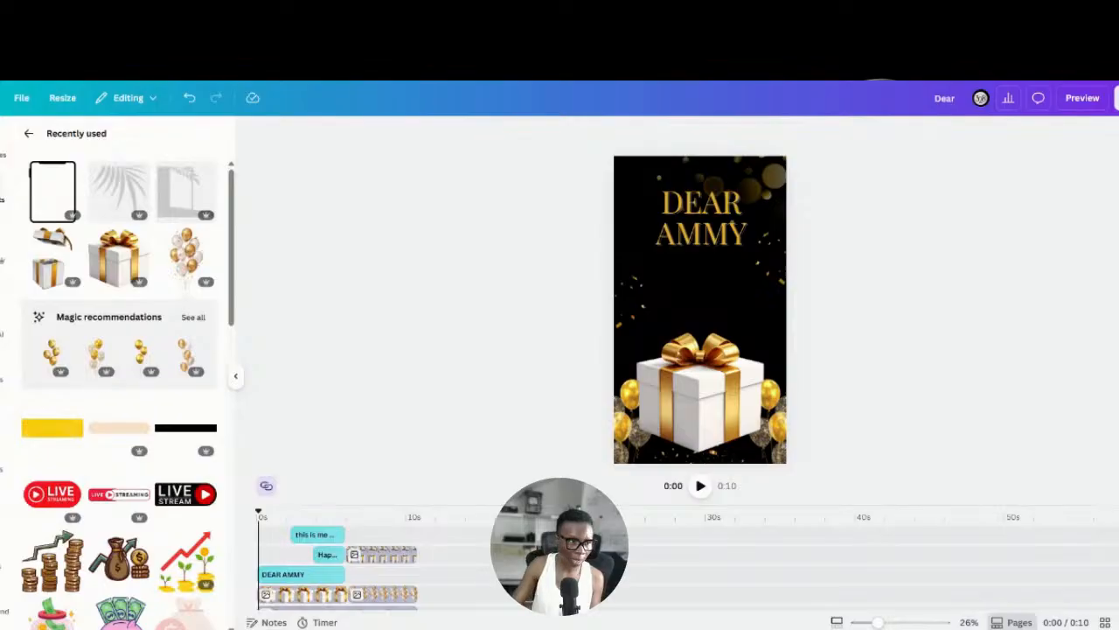
# Step: Collapse the elements panel and download the design as an MP4 Video at 1080p (HD)
pyautogui.click(236, 376)
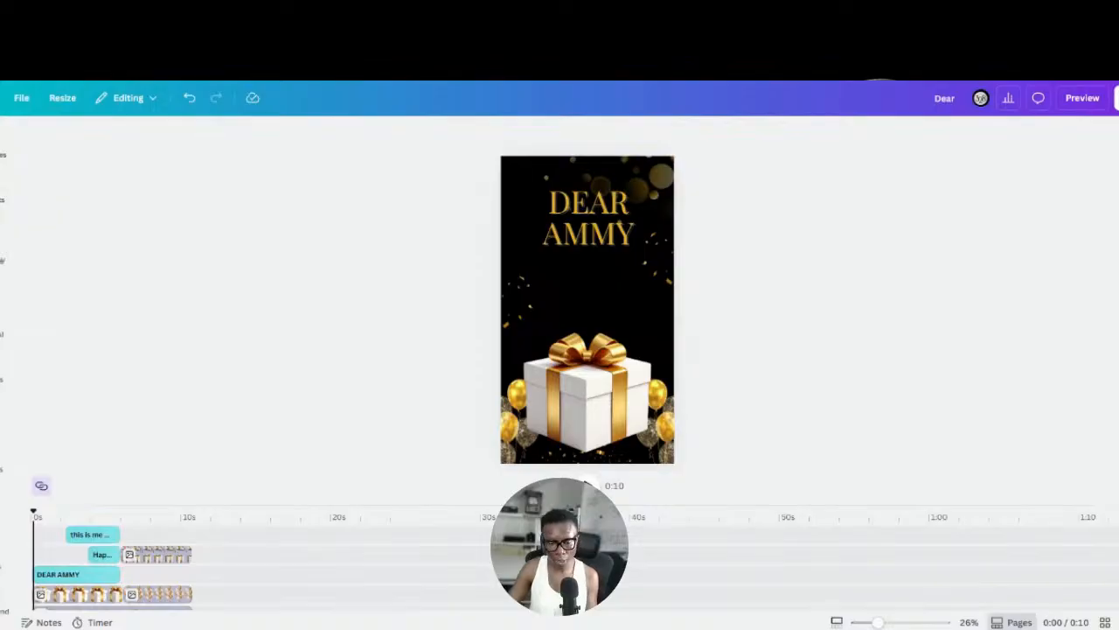
pyautogui.click(1115, 98)
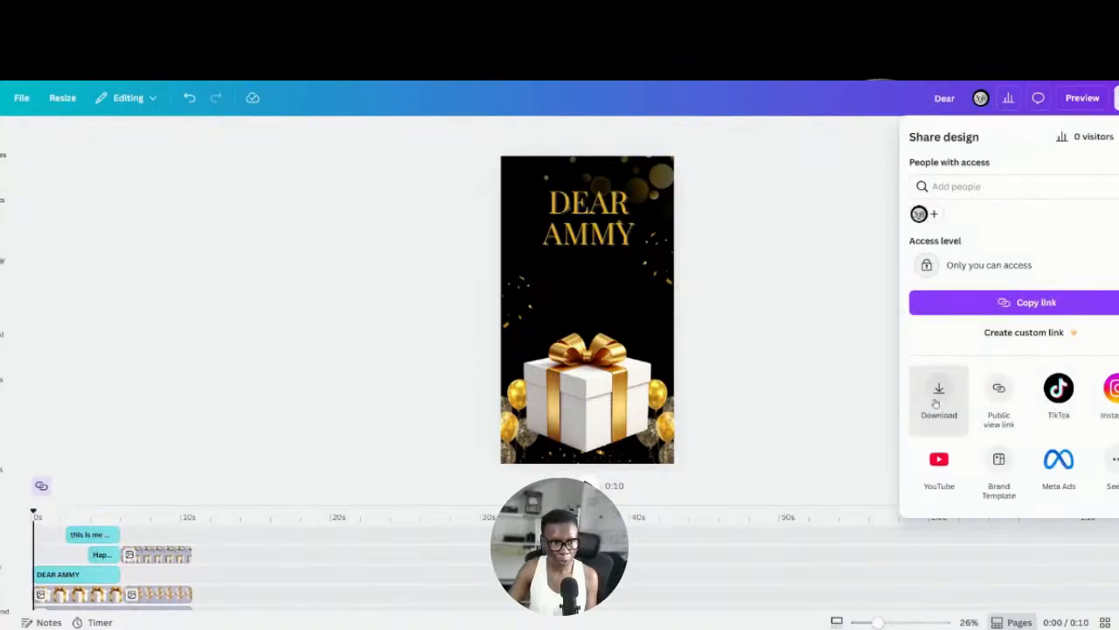
pyautogui.click(938, 398)
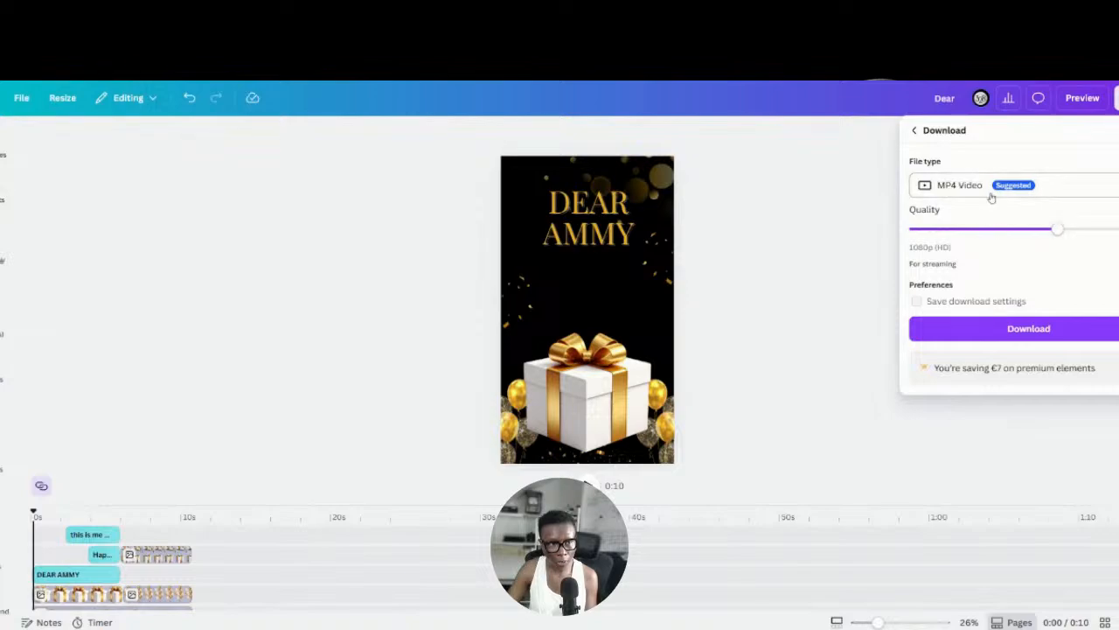
pyautogui.click(1046, 338)
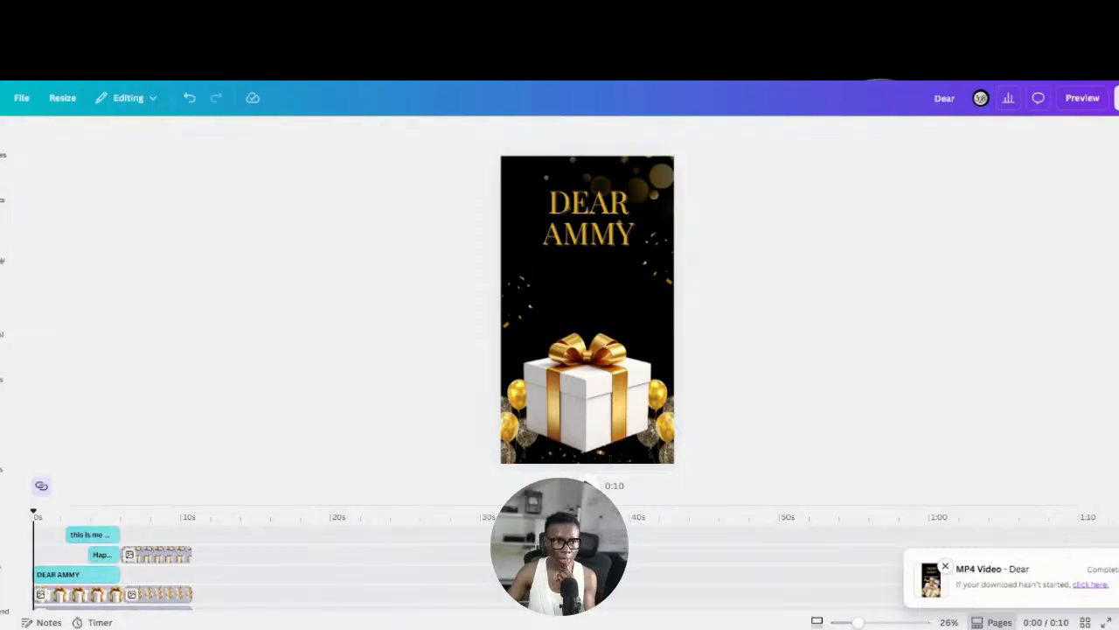
# Step: Open the design's download options and choose JPG as the file type
pyautogui.click(1117, 97)
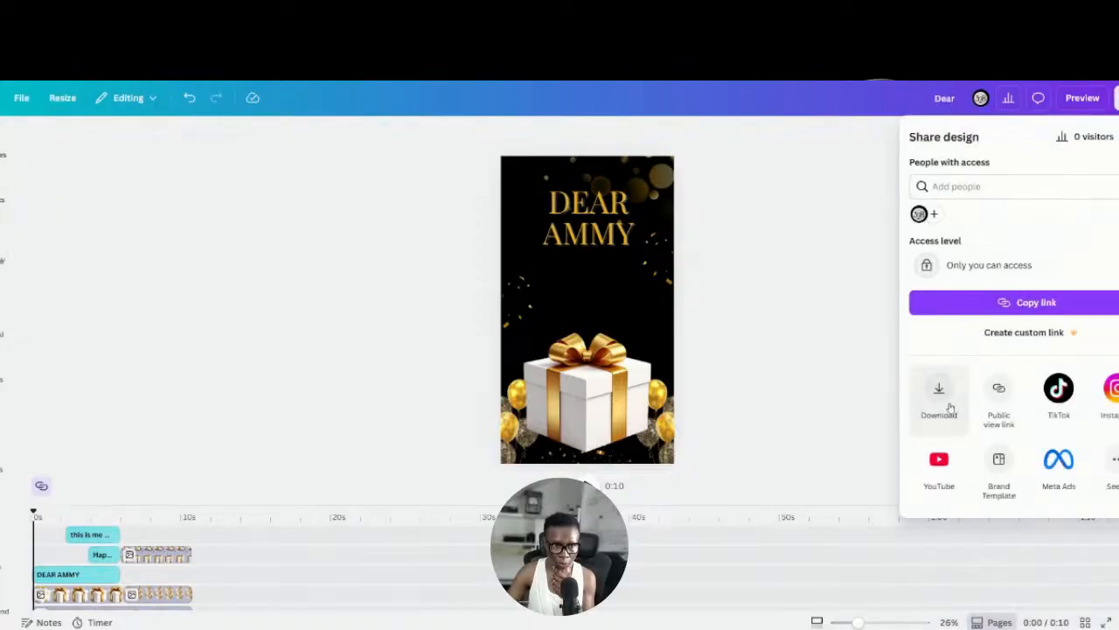
pyautogui.click(939, 390)
pyautogui.click(1059, 188)
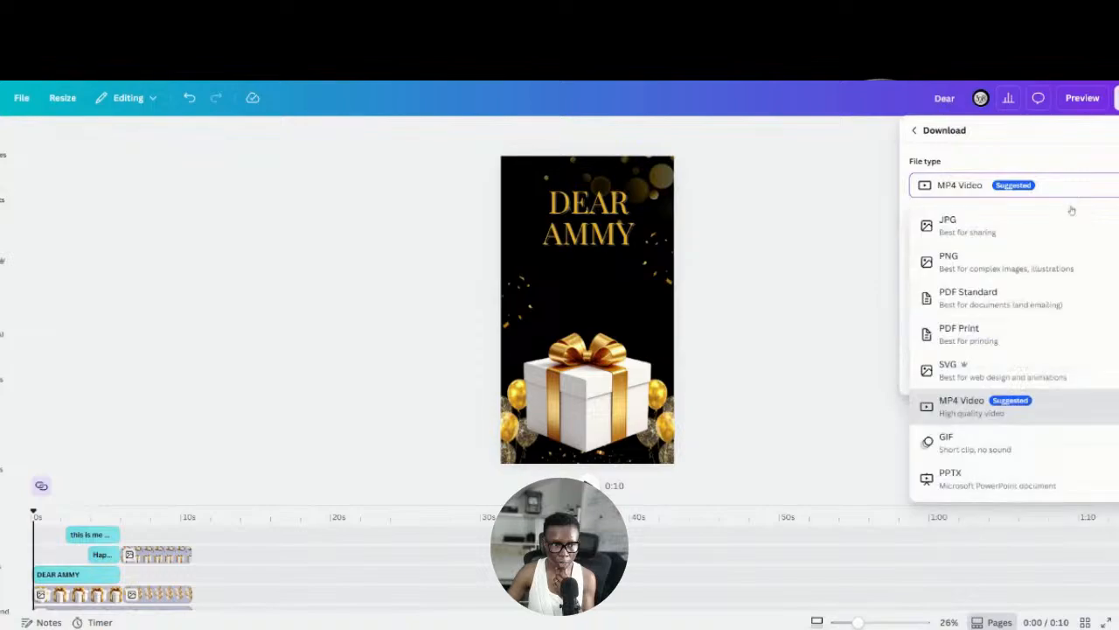
pyautogui.click(990, 222)
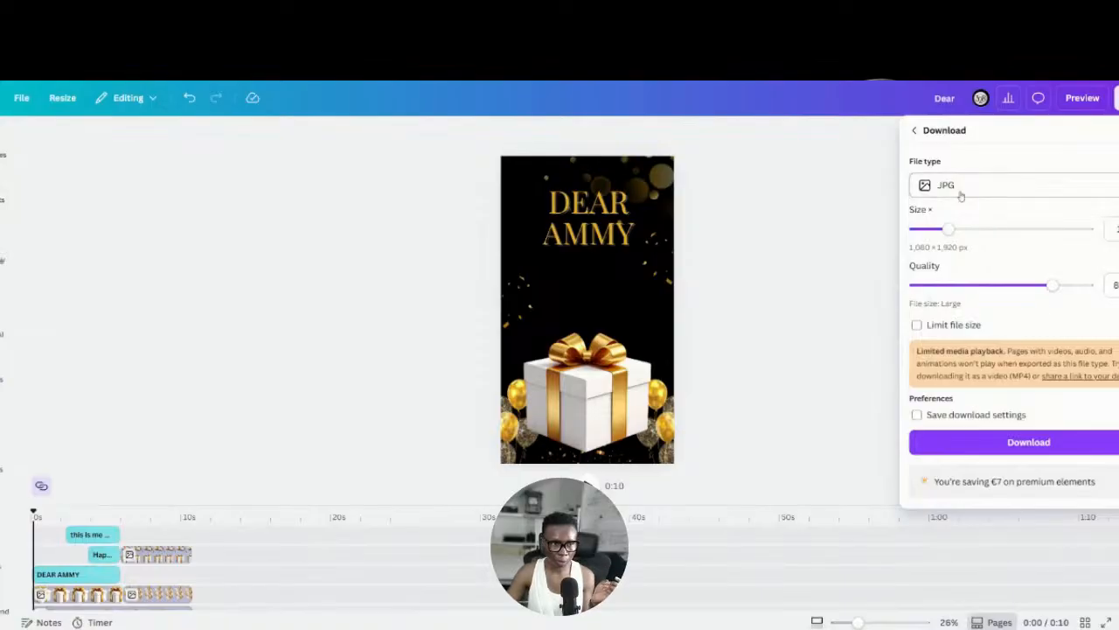
# Step: Move the playhead to about 3 s, where the greeting texts and gift box show together, and leave everything deselected
pyautogui.click(86, 576)
pyautogui.click(91, 535)
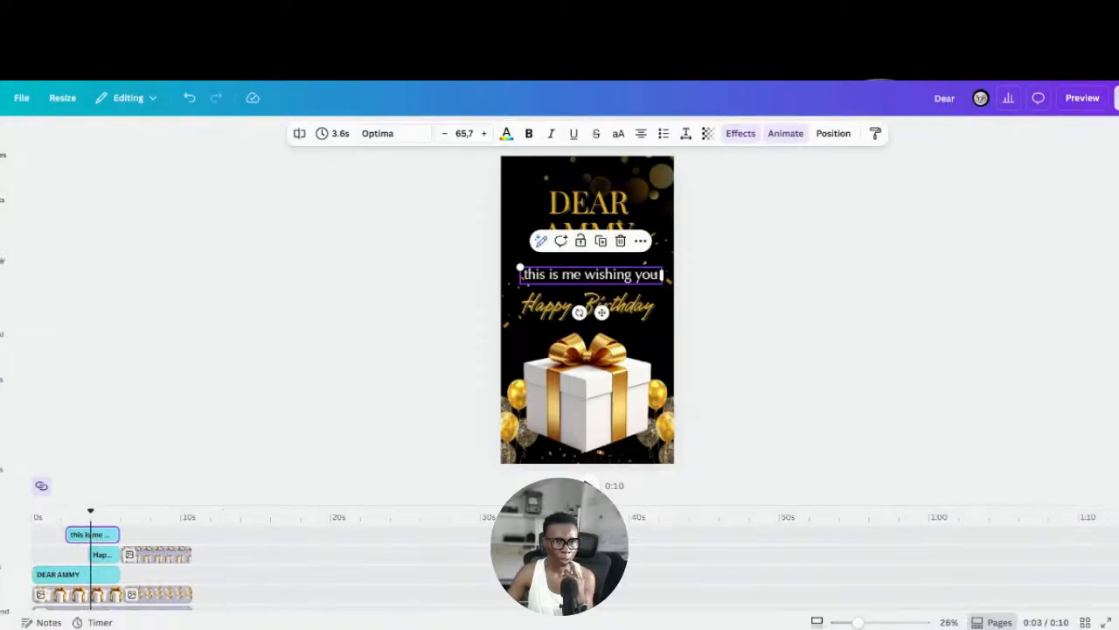
pyautogui.click(1117, 98)
pyautogui.click(801, 382)
pyautogui.click(740, 342)
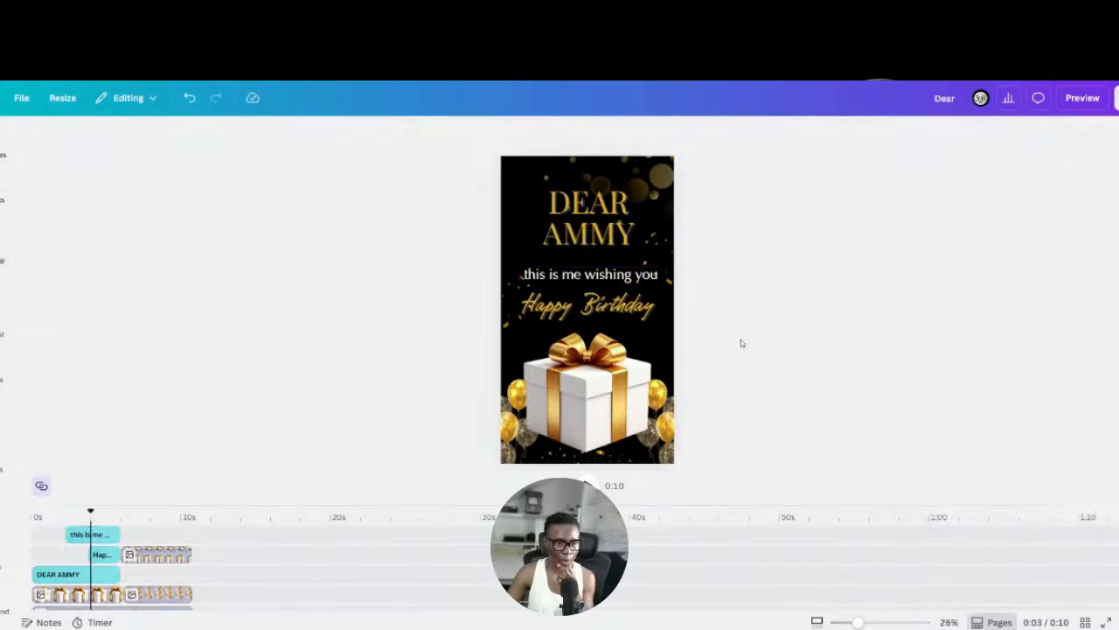
# Step: Download the design as a JPG at 1,080 × 1,920 px
pyautogui.click(1117, 98)
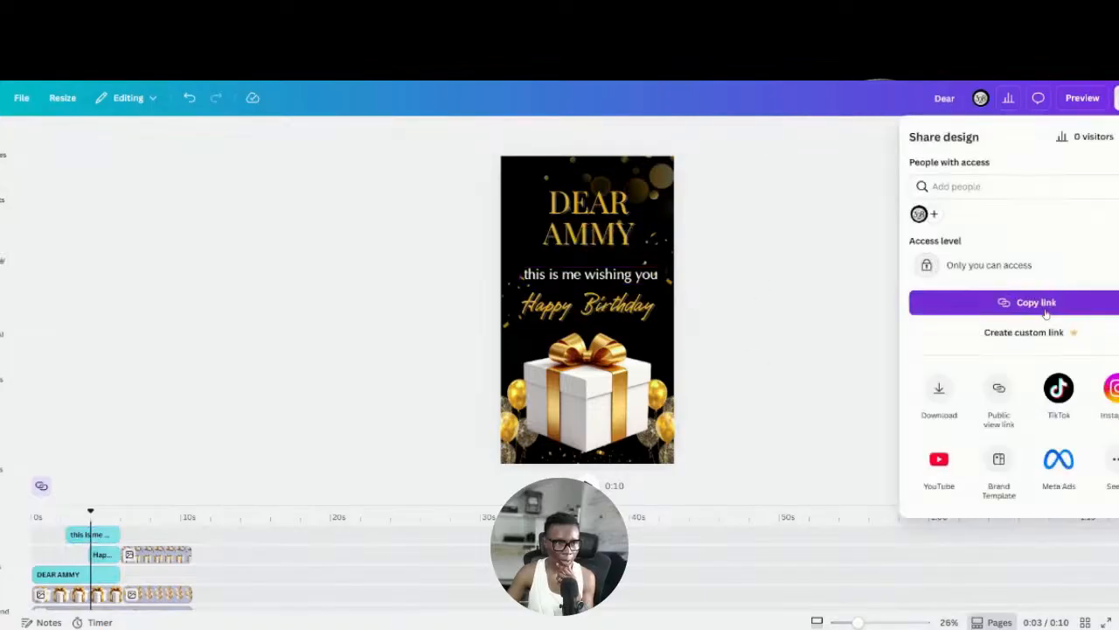
pyautogui.click(936, 405)
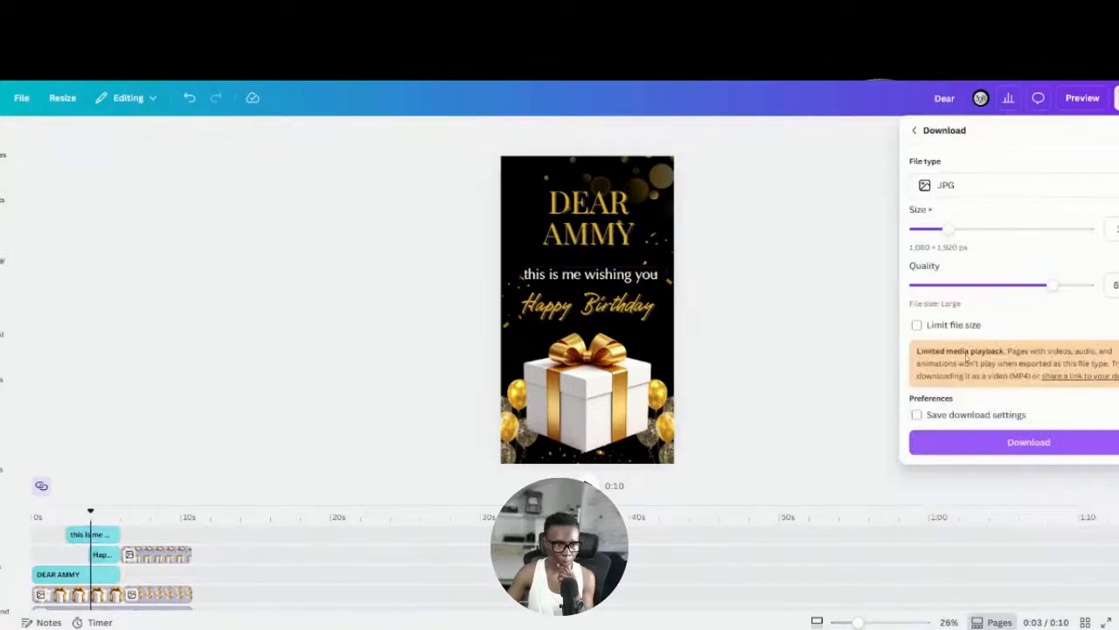
pyautogui.click(1012, 191)
pyautogui.click(1008, 226)
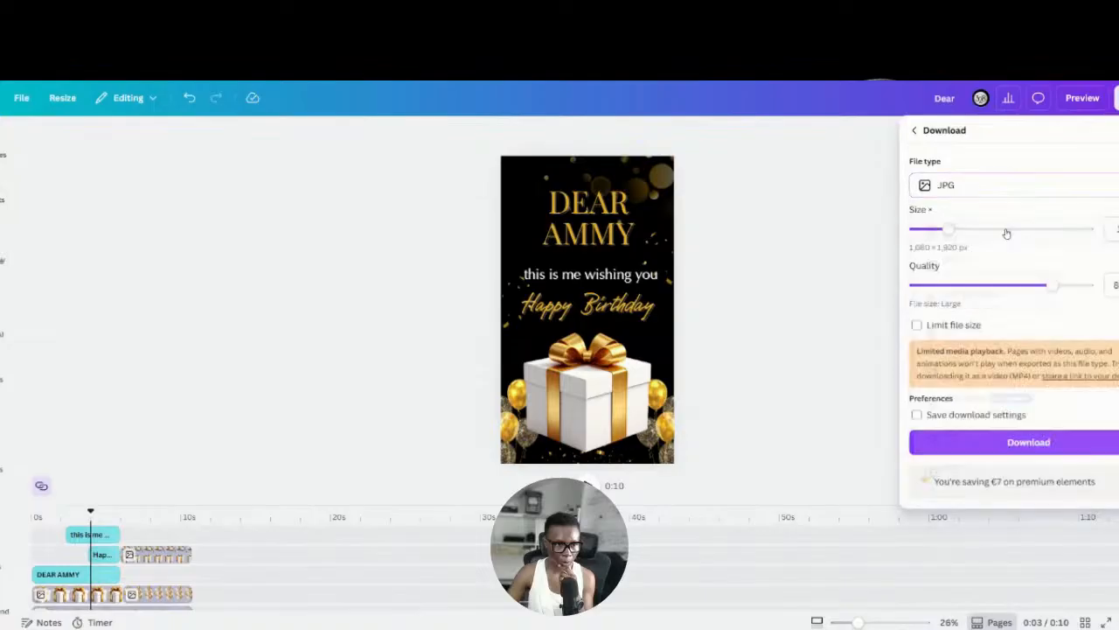
pyautogui.click(1024, 444)
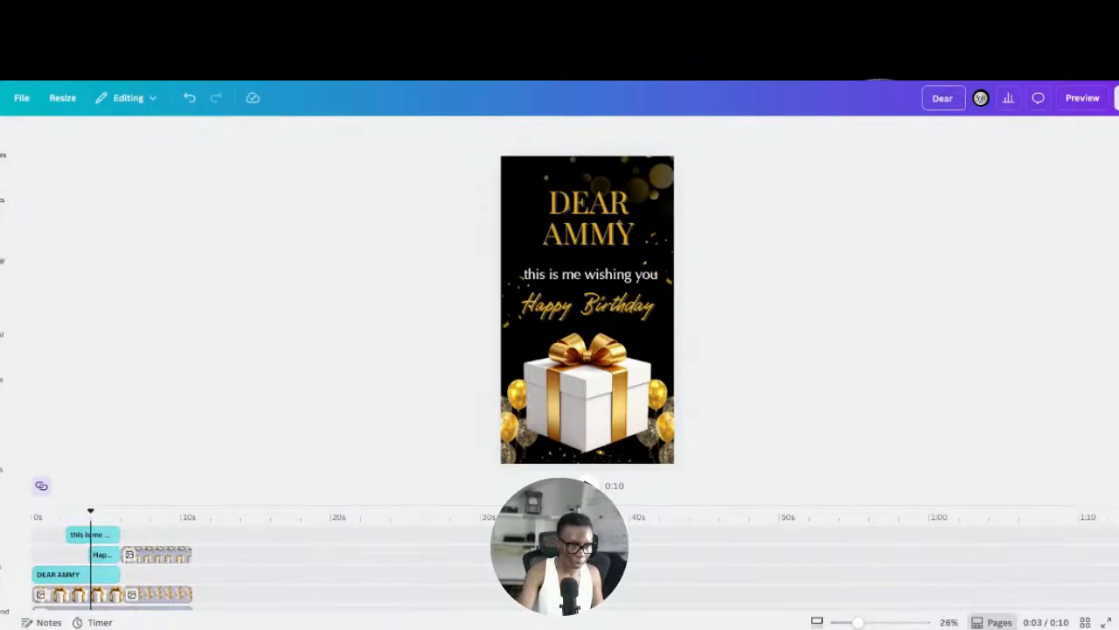
# Step: Rename the design as "Animated ecard"
pyautogui.write('a')
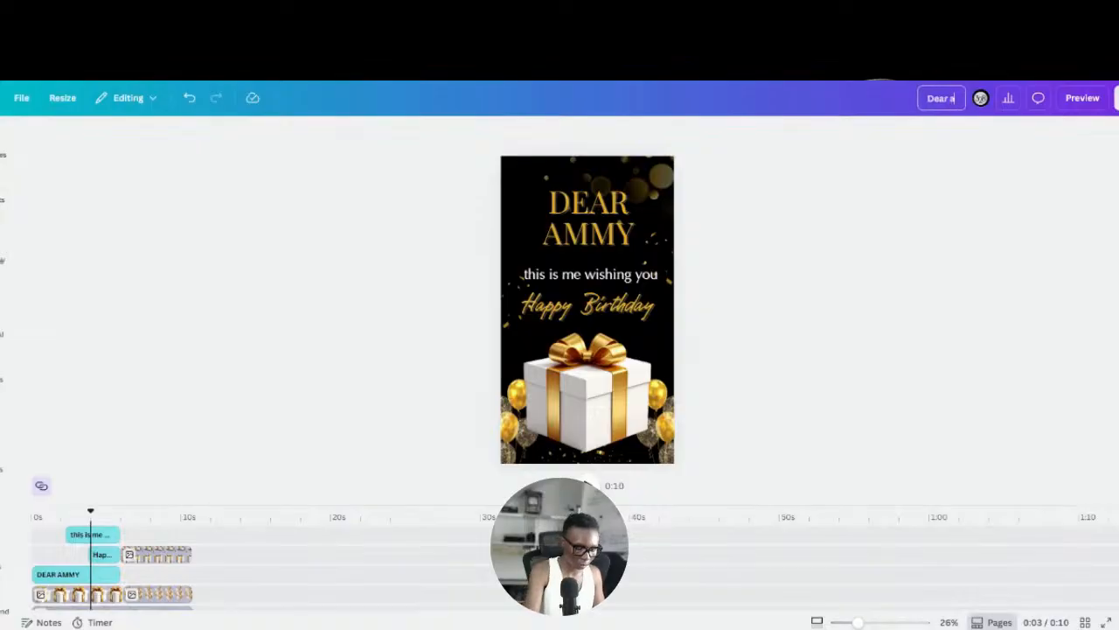
pyautogui.write('m')
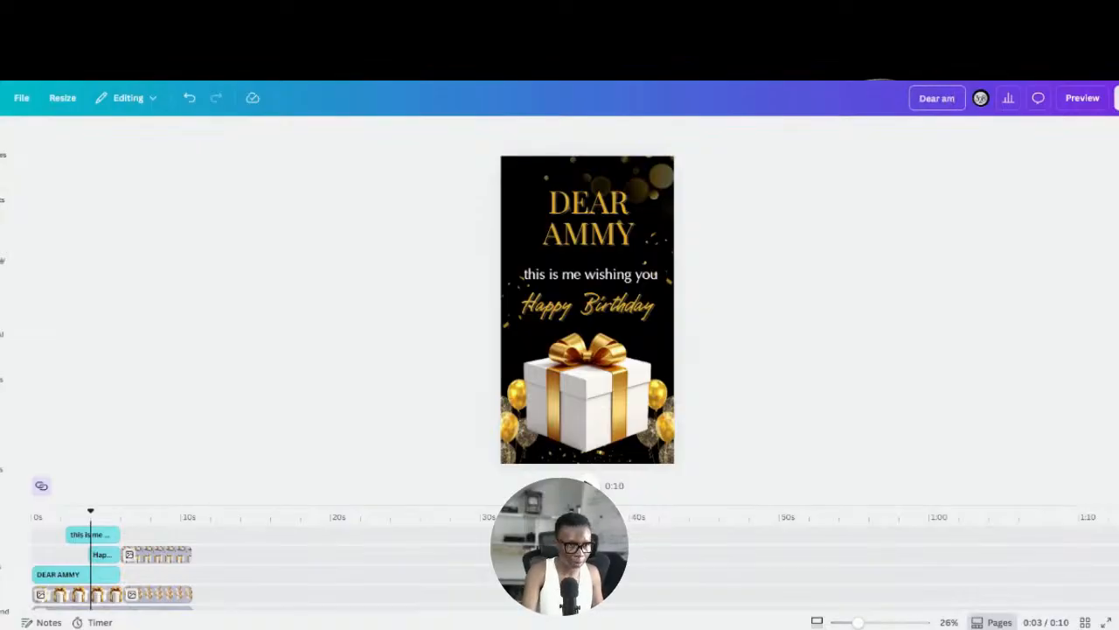
pyautogui.press('BackSpace')
pyautogui.press('BackSpace')
pyautogui.press('BackSpace')
pyautogui.press('BackSpace')
pyautogui.press('BackSpace')
pyautogui.press('BackSpace')
pyautogui.press('BackSpace')
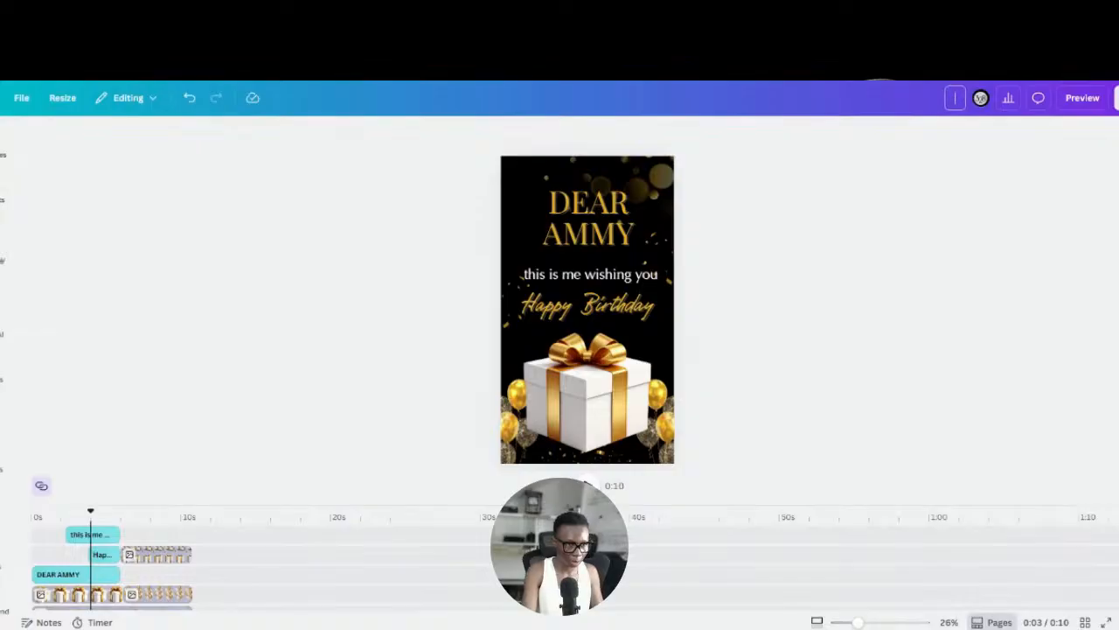
pyautogui.write('Animated')
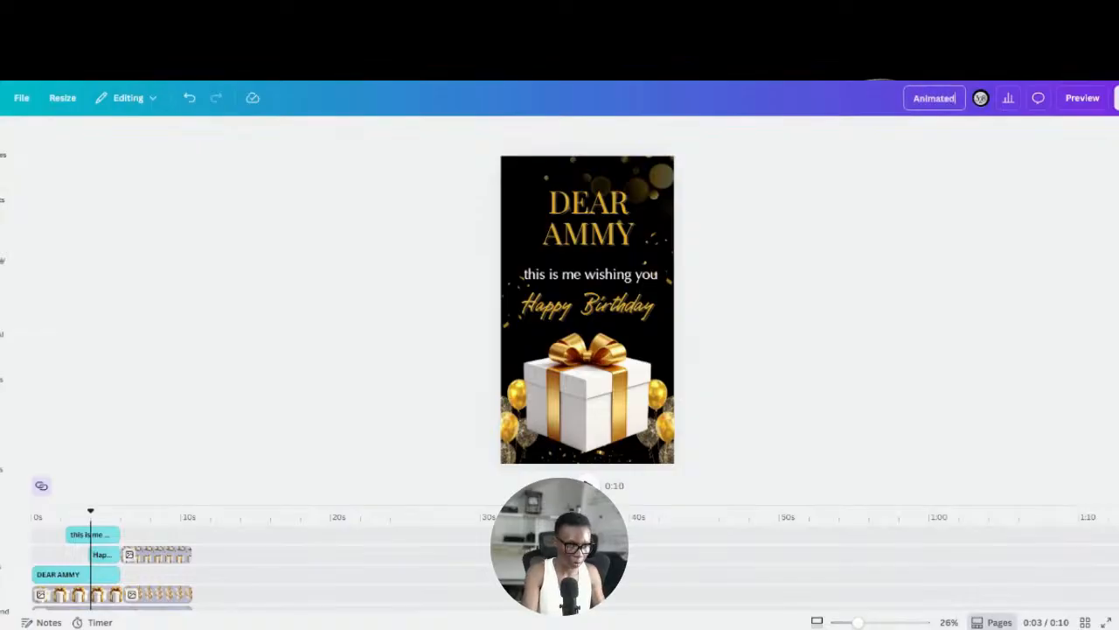
pyautogui.write(' ecard')
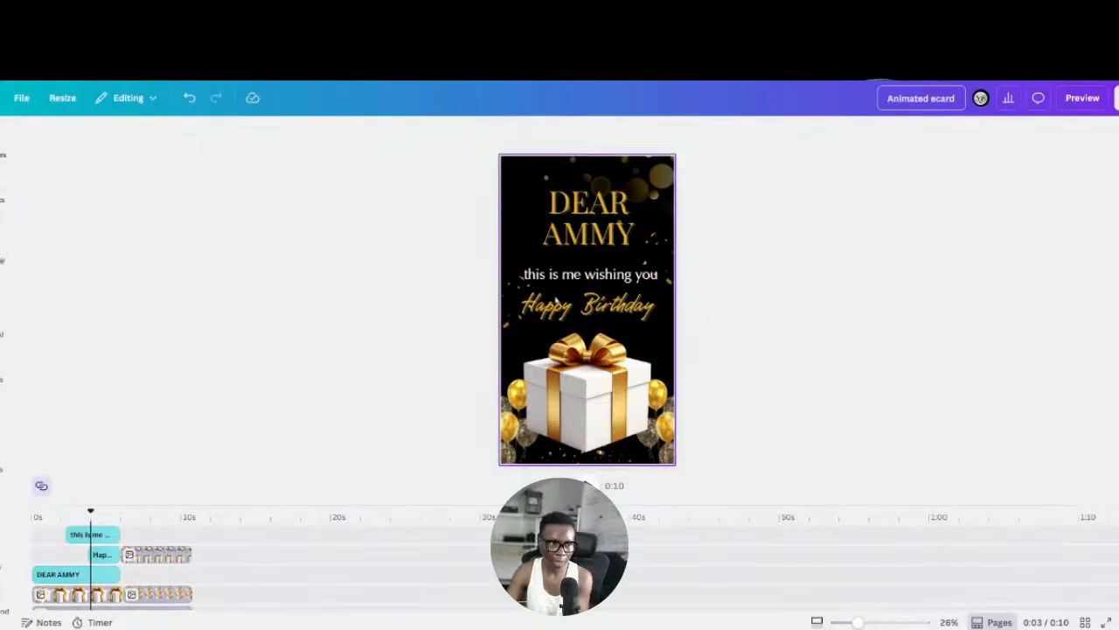
pyautogui.click(927, 98)
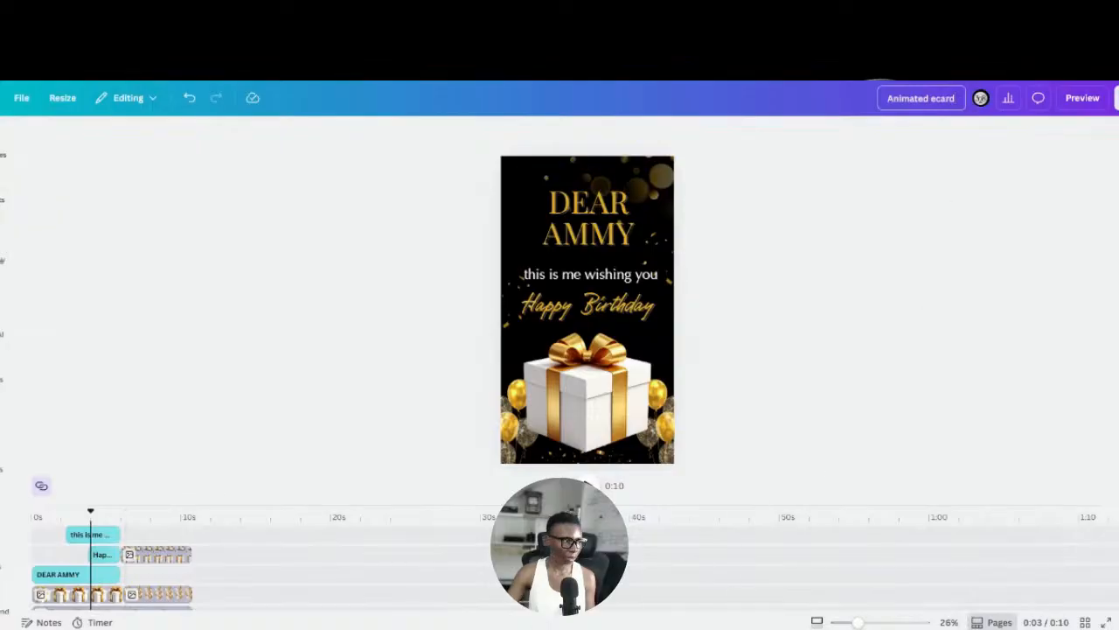
pyautogui.press('Return')
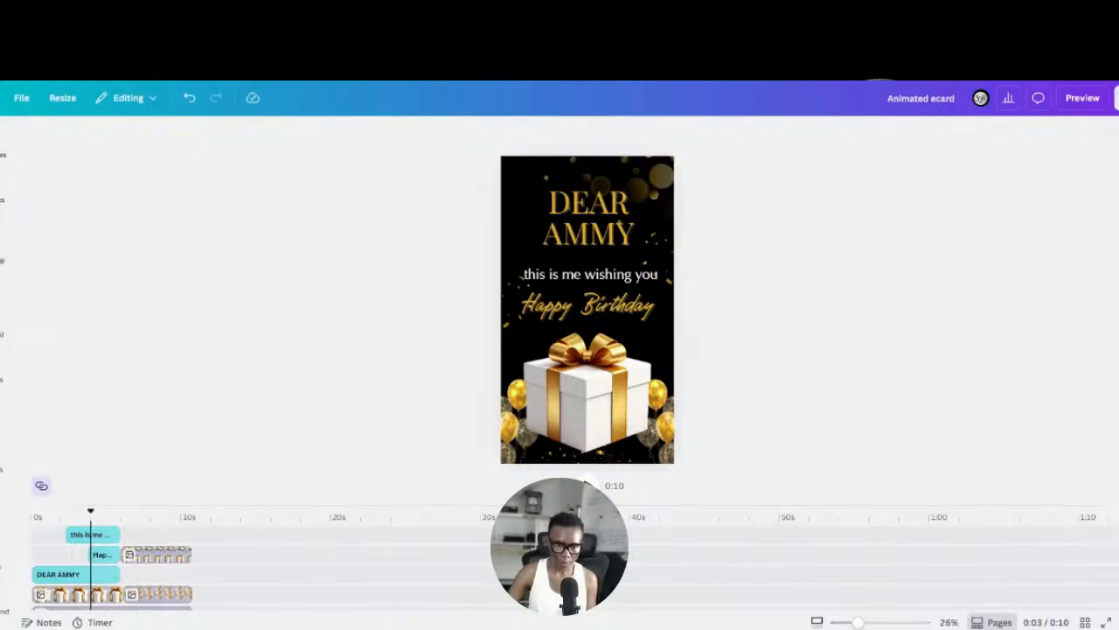
pyautogui.click(956, 98)
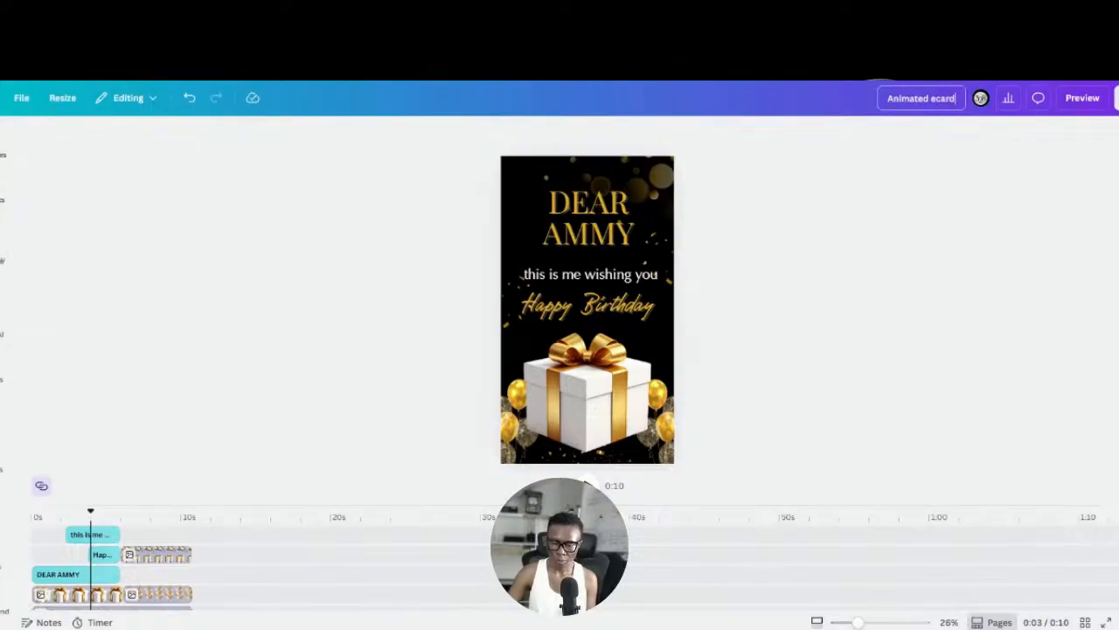
pyautogui.press('Return')
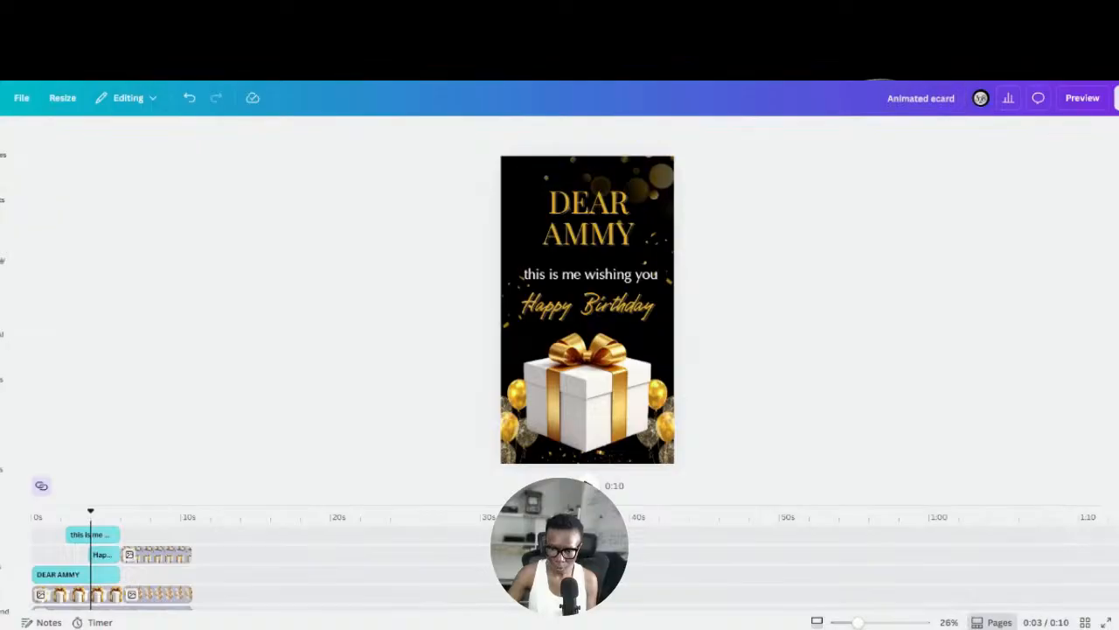
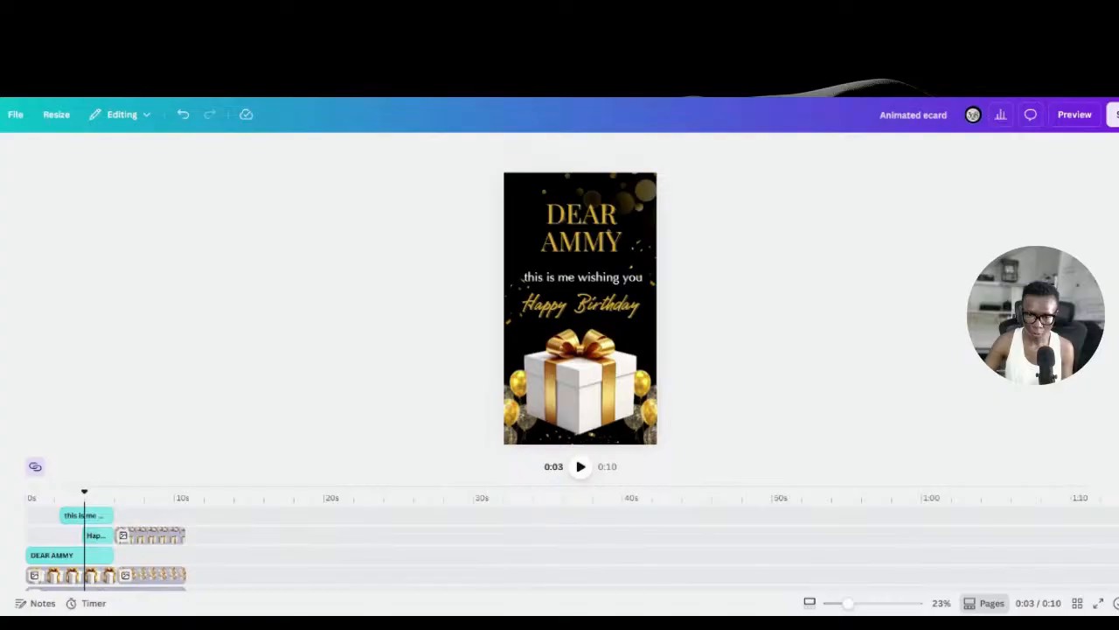
# Step: Switch to the Etsy edit page of the black animated Mother's Day e-card listing, view its listing video and close it
pyautogui.scroll(1, 581, 308)
pyautogui.scroll(-1, 581, 308)
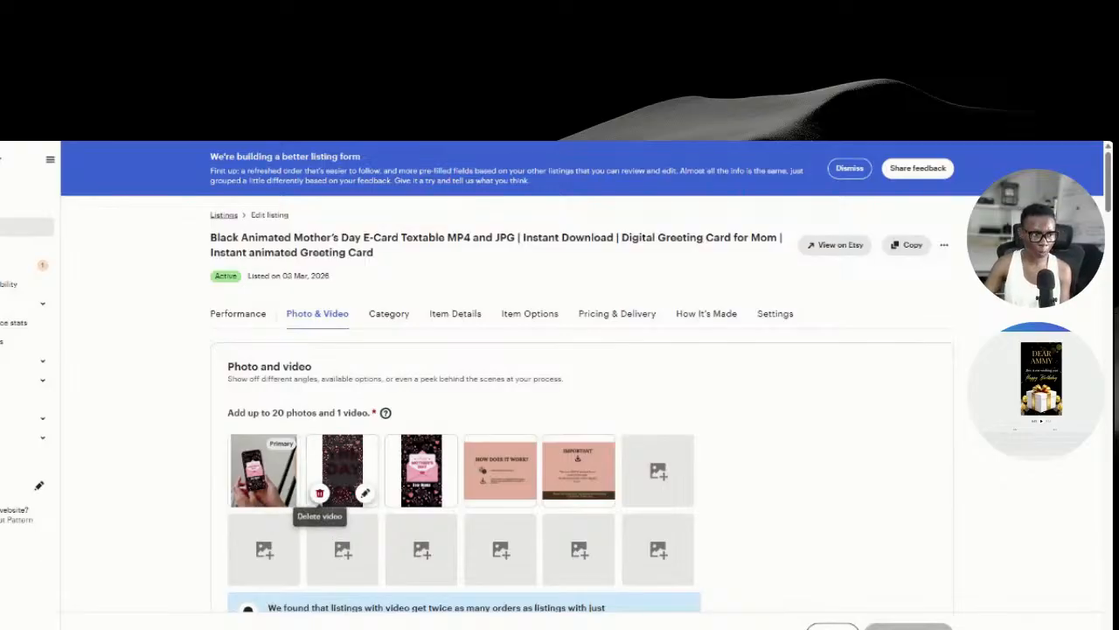
pyautogui.click(345, 483)
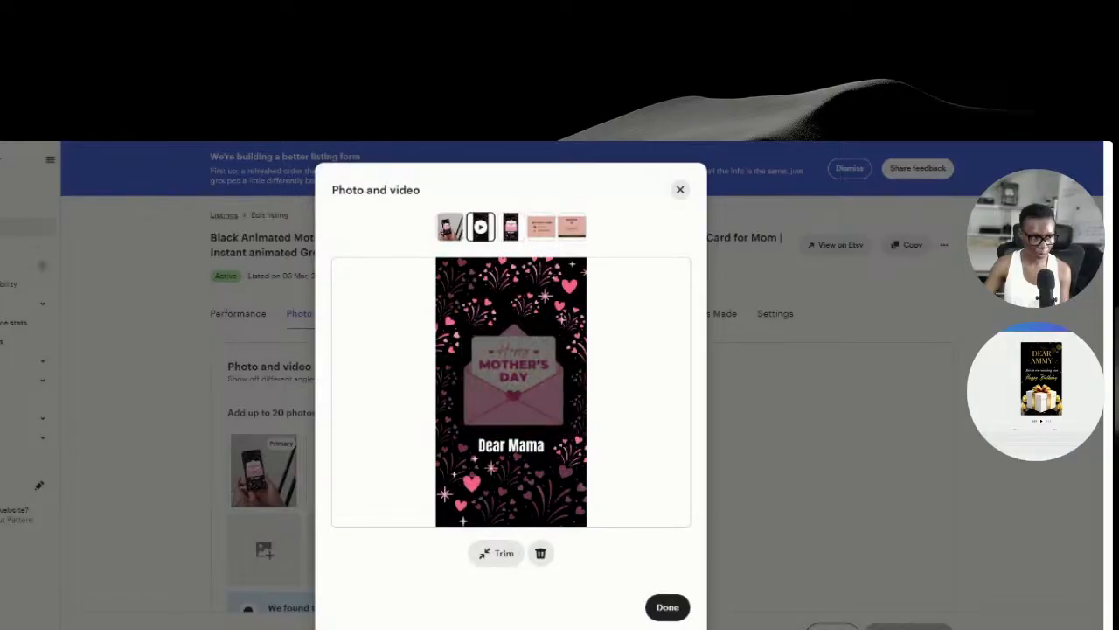
pyautogui.click(679, 189)
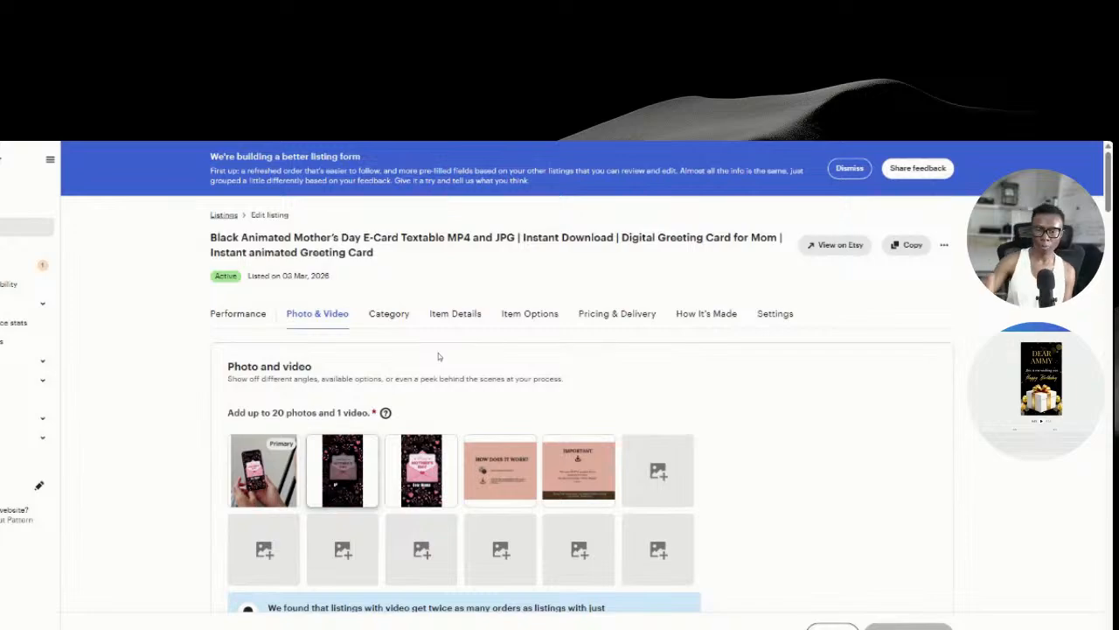
# Step: Examine the Mother's Day listing's photos, thumbnail, category, title and attached digital files
pyautogui.scroll(-2, 438, 352)
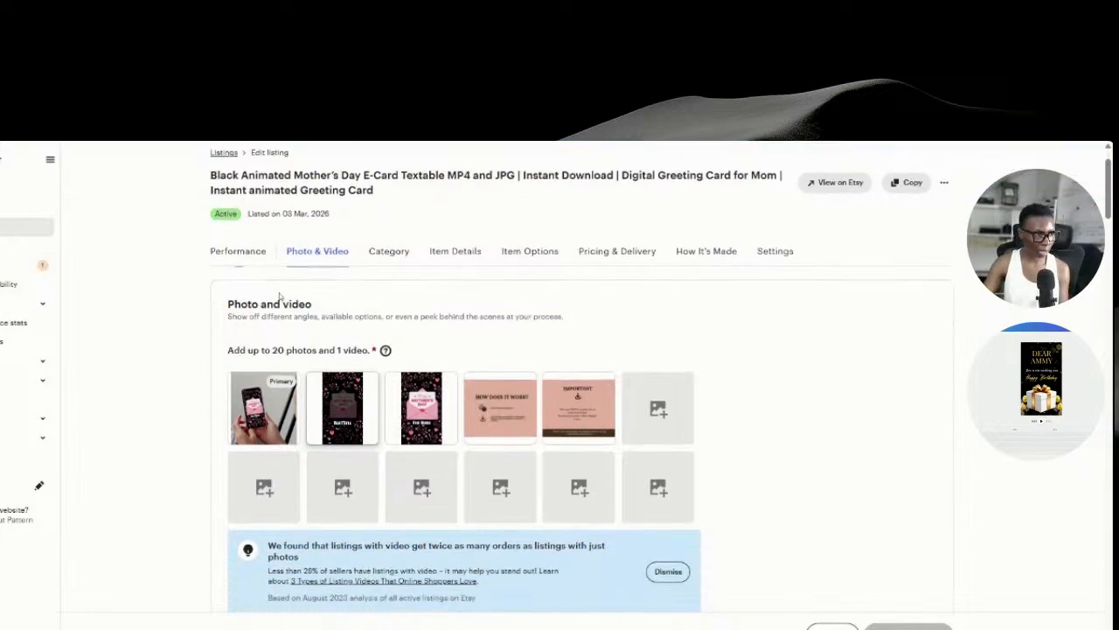
pyautogui.scroll(-5, 589, 443)
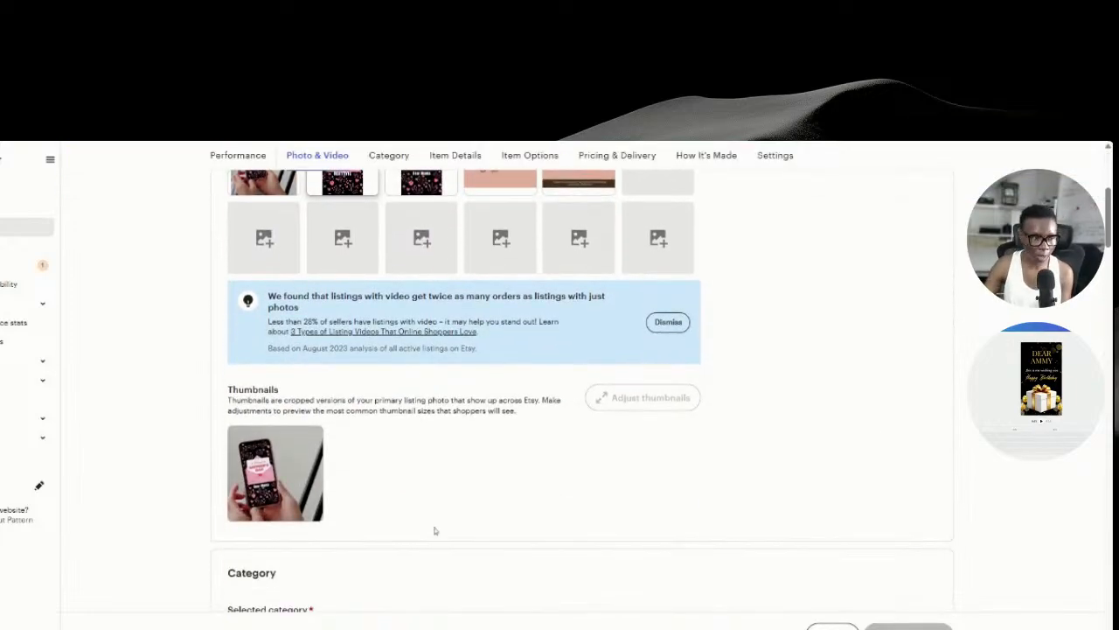
pyautogui.scroll(-3, 434, 530)
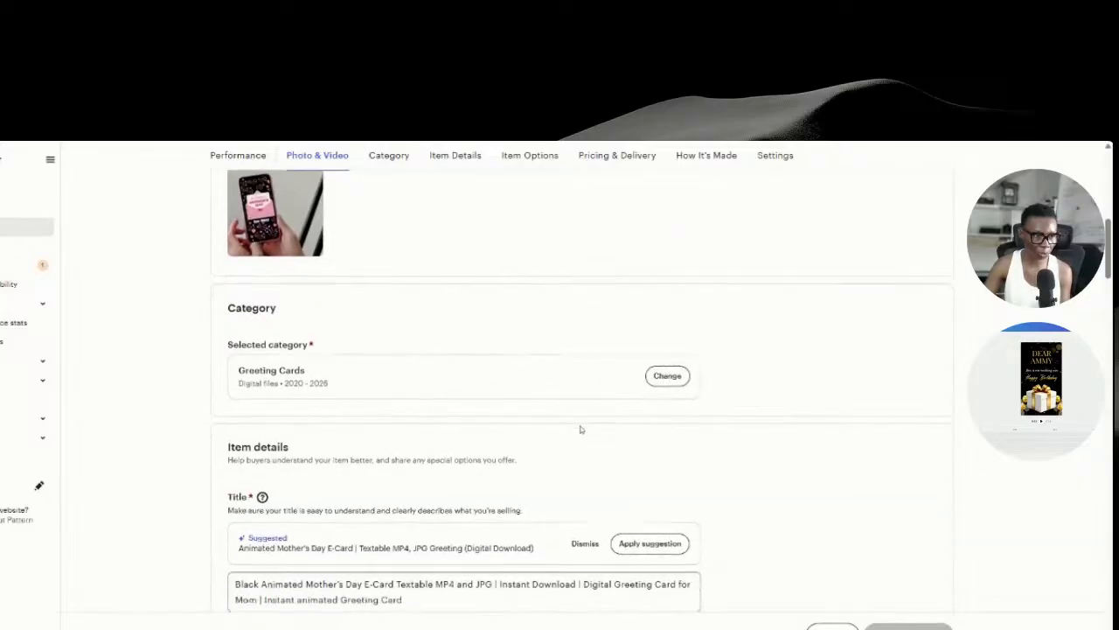
pyautogui.scroll(-3, 534, 575)
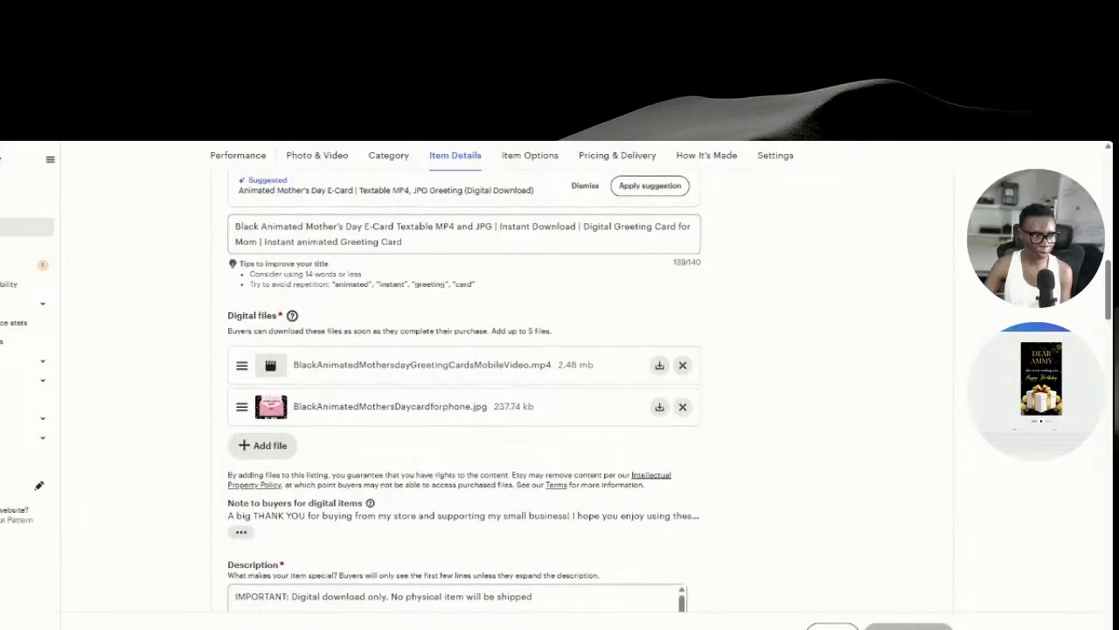
pyautogui.scroll(1, 517, 485)
pyautogui.scroll(1, 559, 506)
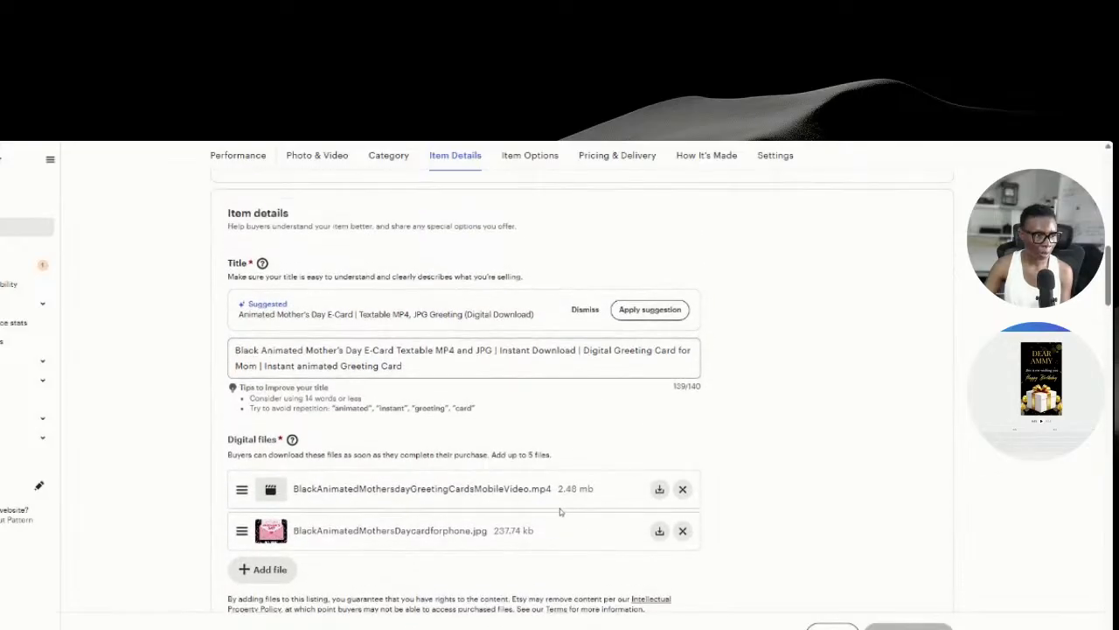
pyautogui.scroll(-1, 523, 511)
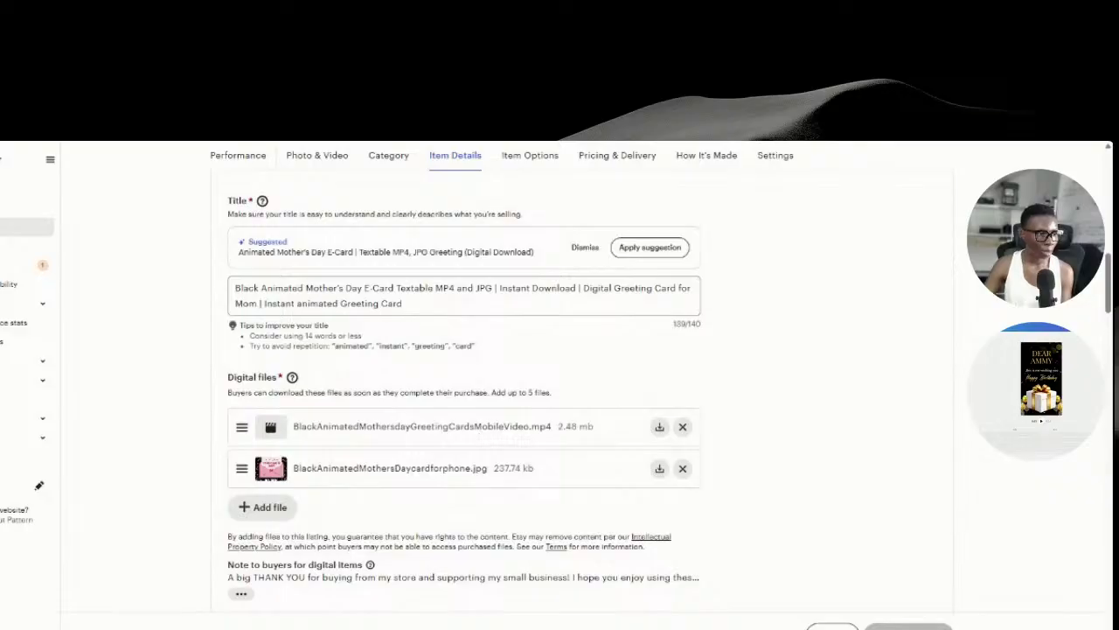
pyautogui.scroll(3, 560, 440)
pyautogui.scroll(-3, 382, 383)
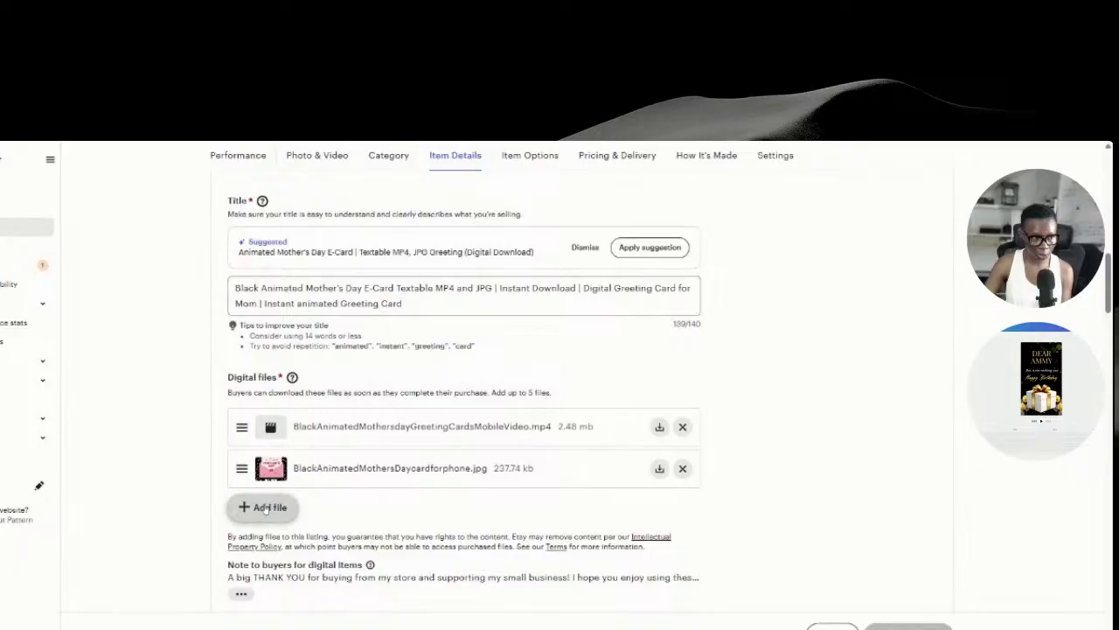
# Step: Read through the Mother's Day listing's description, item options, tags and material attributes
pyautogui.scroll(-3, 265, 510)
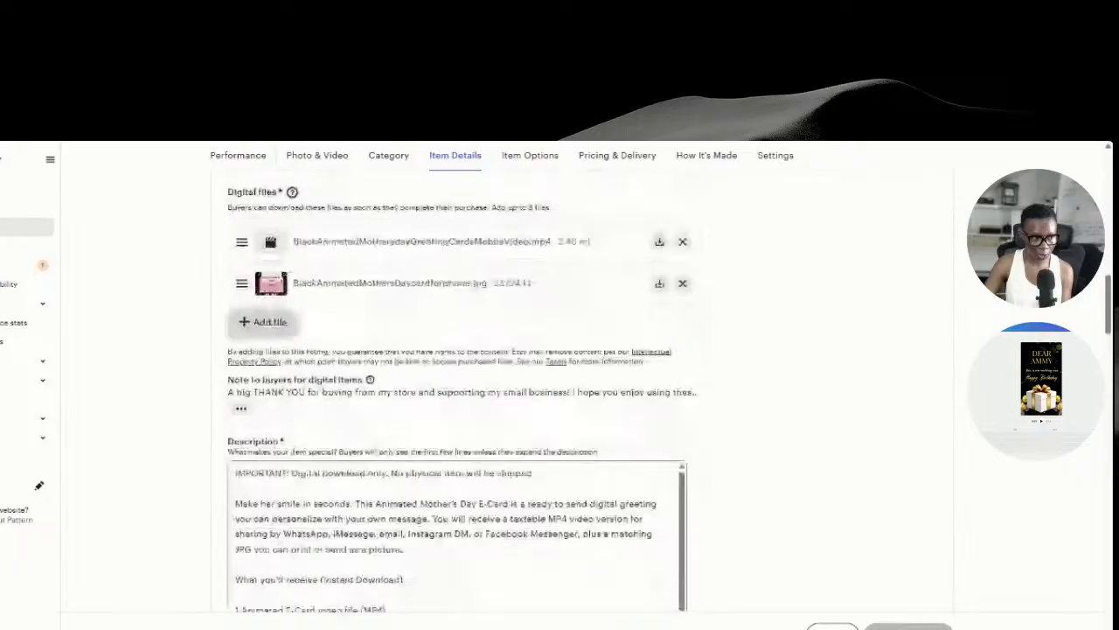
pyautogui.scroll(-2, 802, 445)
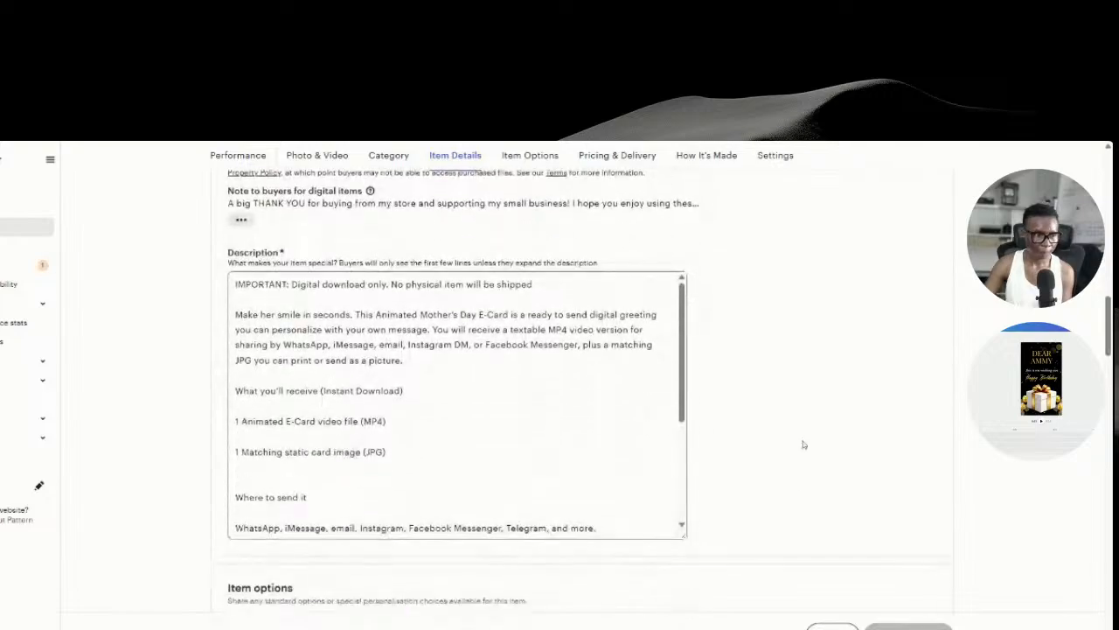
pyautogui.scroll(2, 458, 405)
pyautogui.scroll(-1, 457, 405)
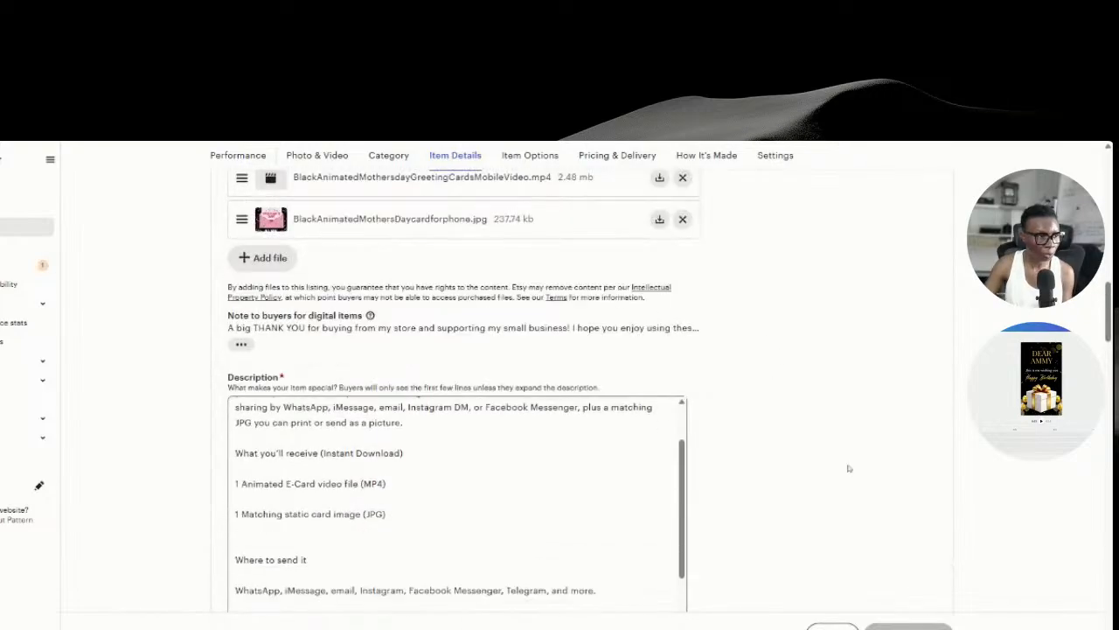
pyautogui.scroll(-5, 787, 437)
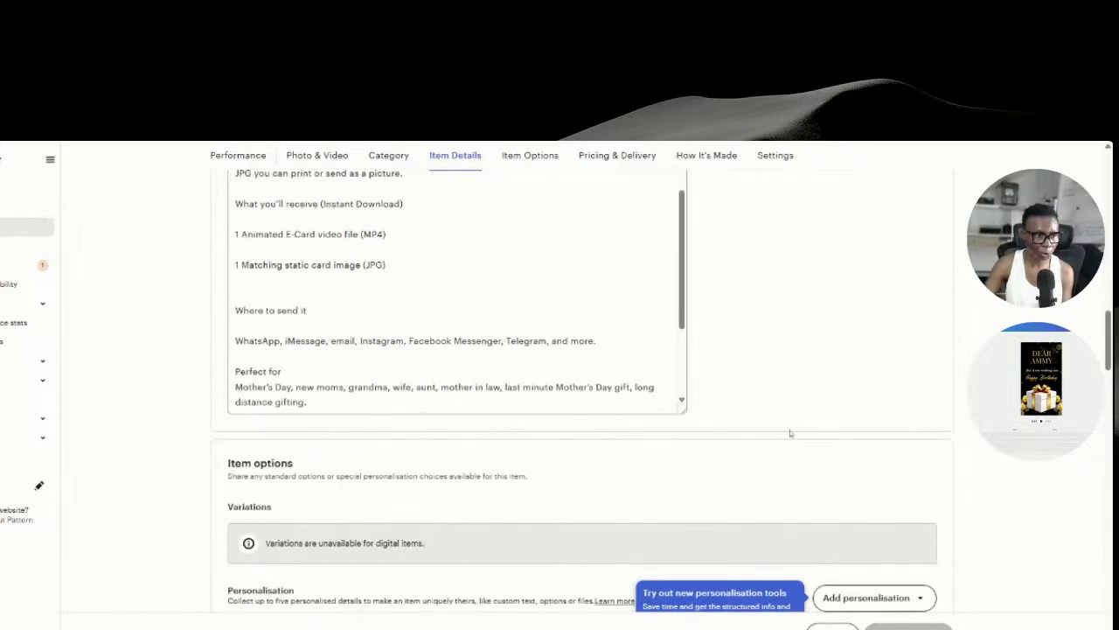
pyautogui.scroll(-3, 837, 516)
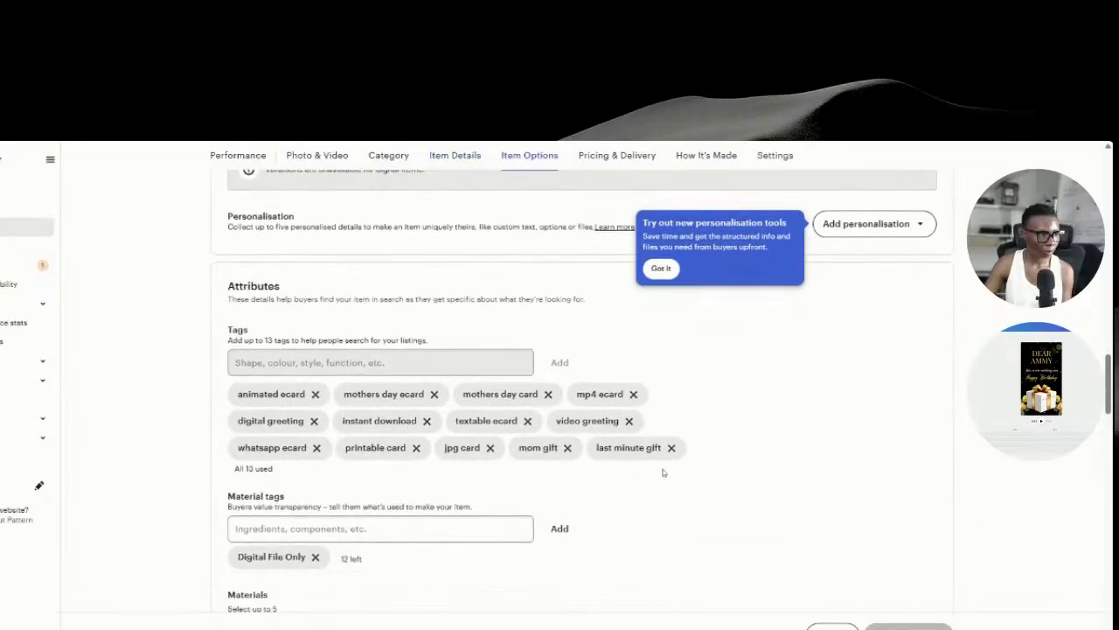
pyautogui.scroll(-2, 691, 468)
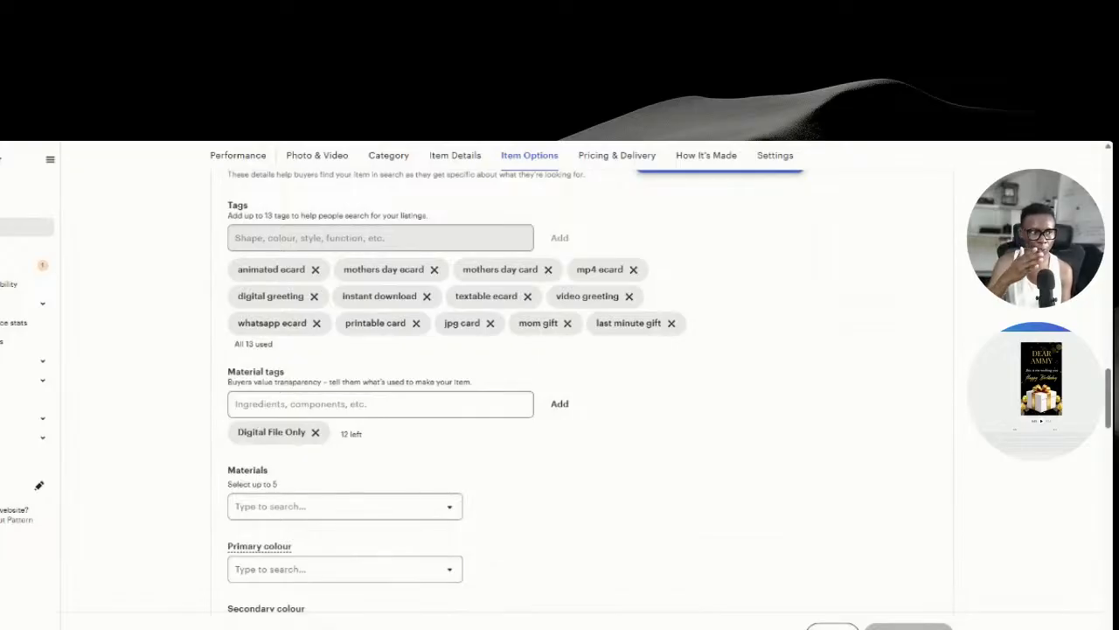
# Step: Review the Mother's Day listing's price, quantity, delivery, how-it's-made answers, Dutch translation fields, shop section and renewal options
pyautogui.scroll(-9, 563, 467)
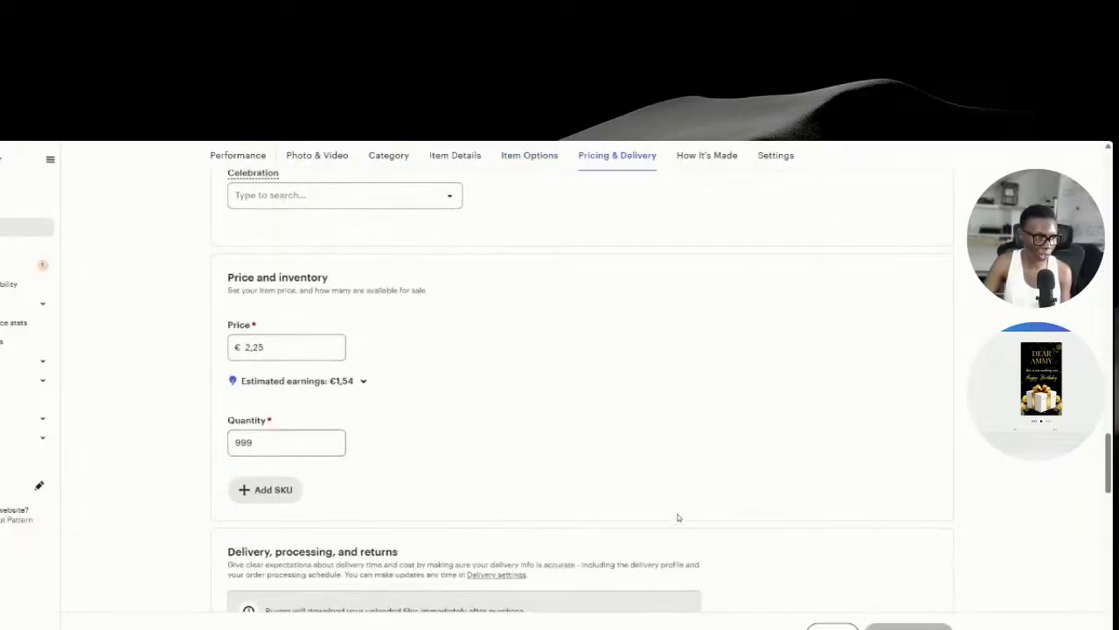
pyautogui.scroll(-2, 590, 446)
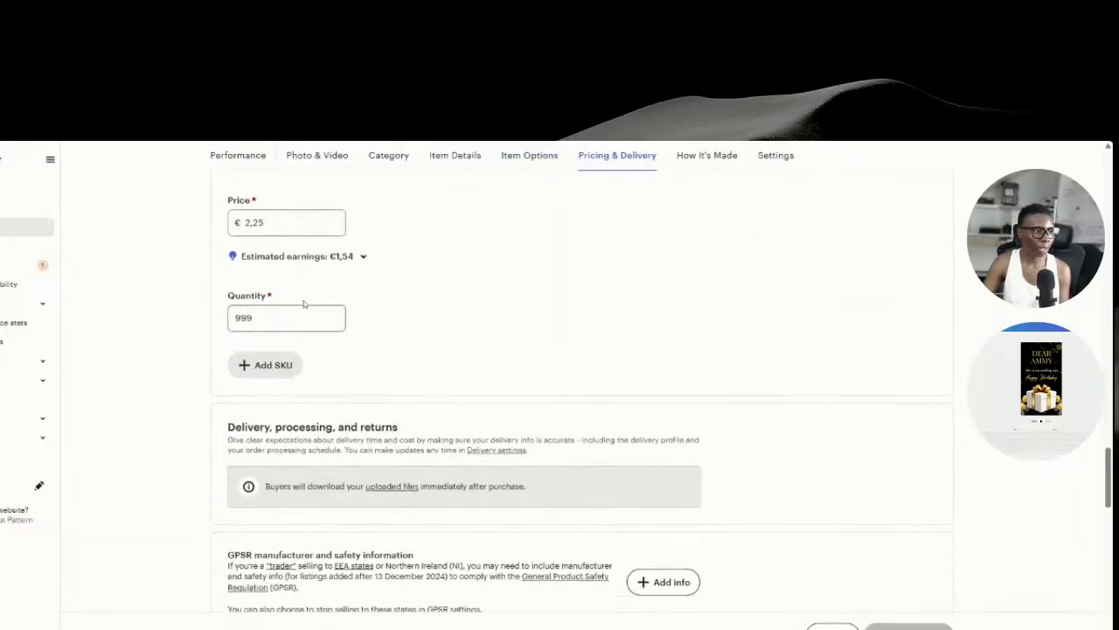
pyautogui.scroll(-1, 581, 394)
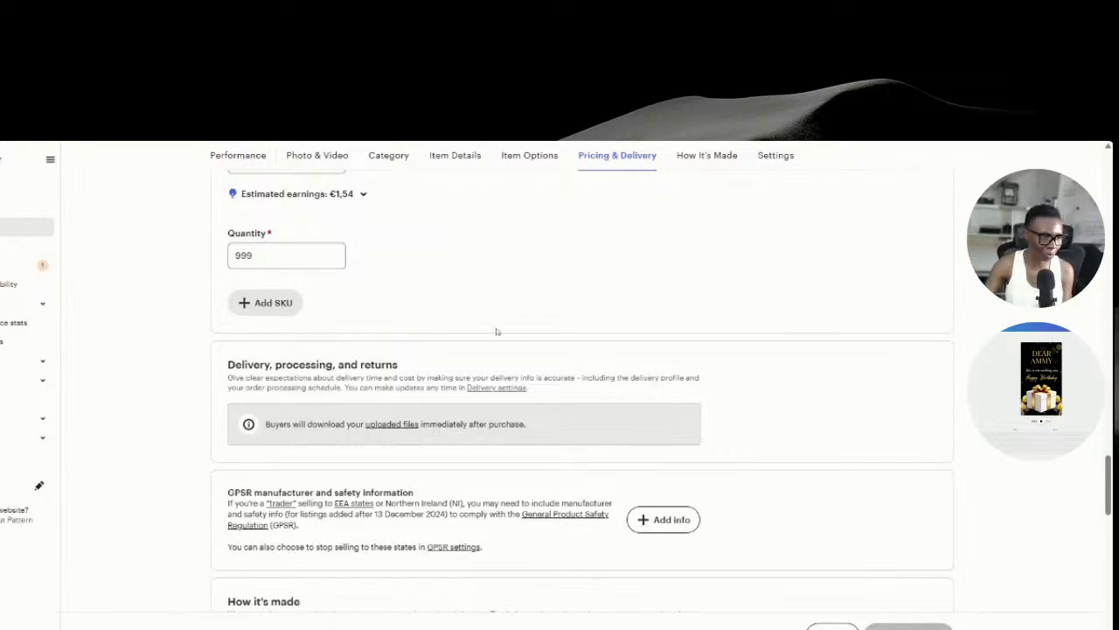
pyautogui.scroll(-3, 532, 350)
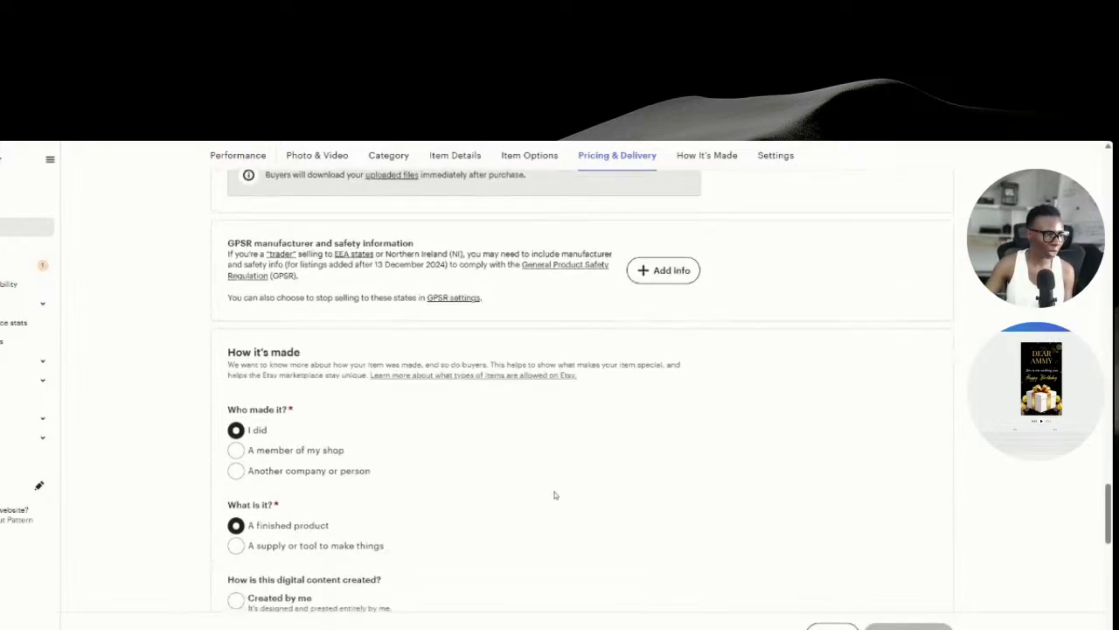
pyautogui.scroll(-1, 266, 429)
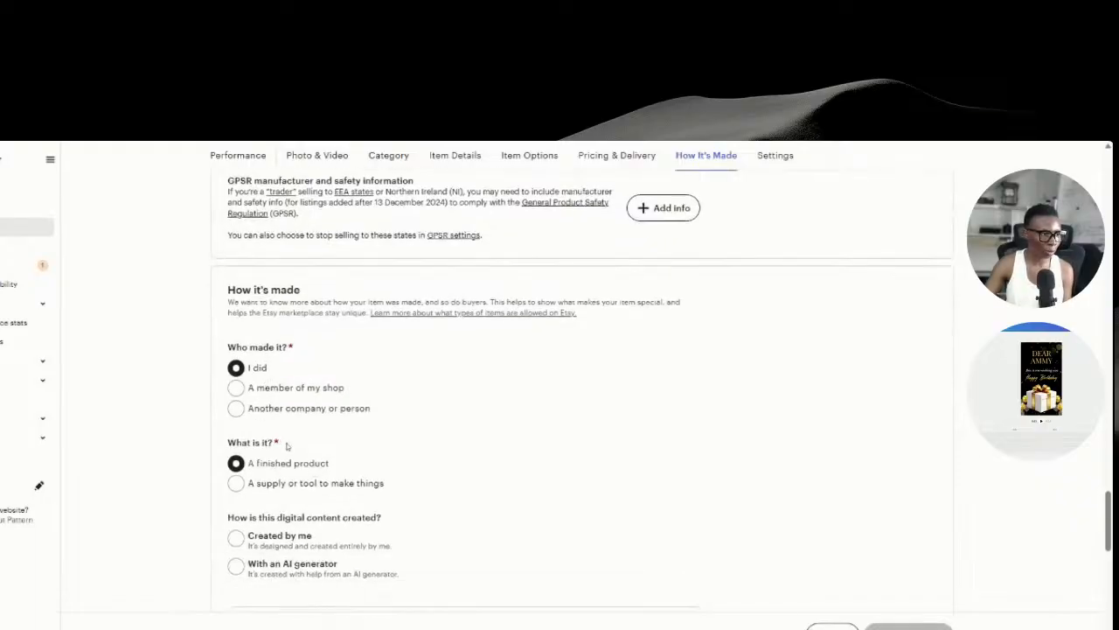
pyautogui.scroll(-5, 287, 446)
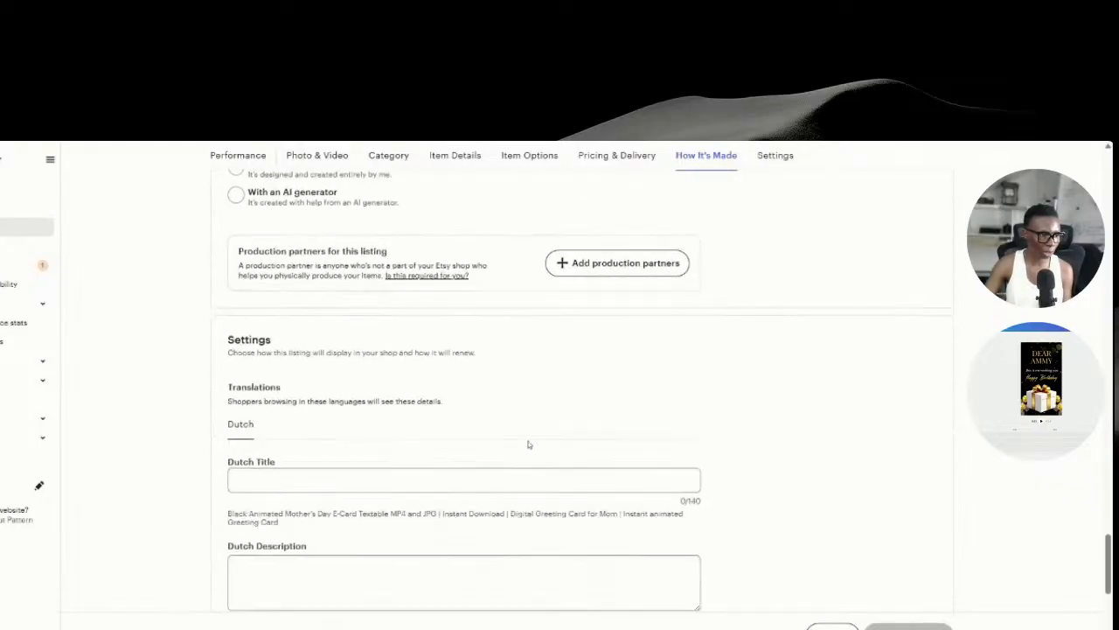
pyautogui.scroll(-6, 534, 443)
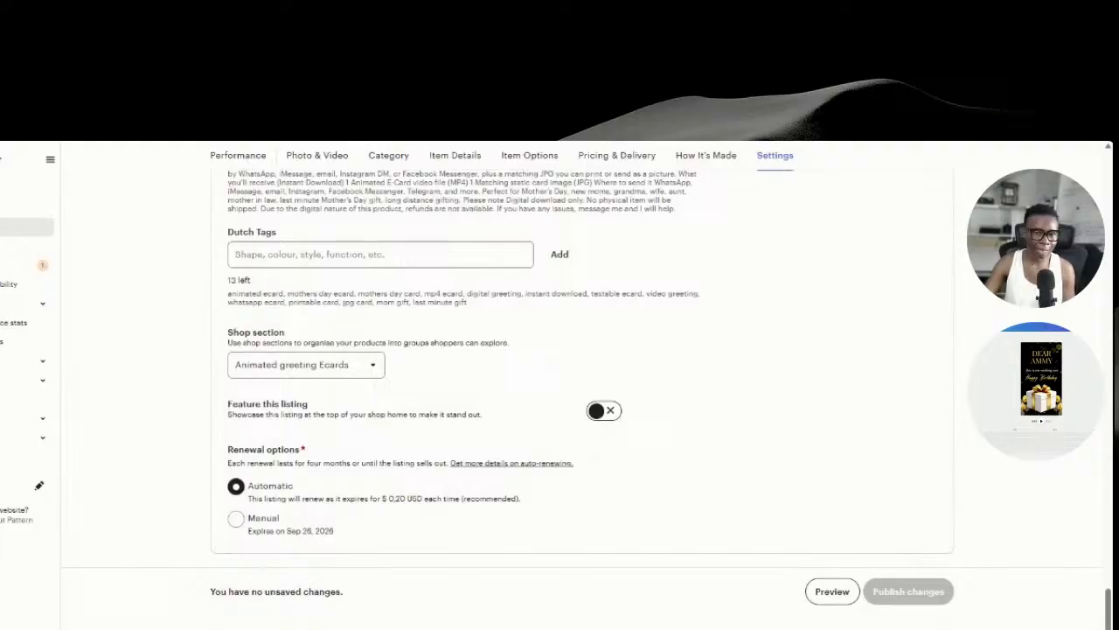
pyautogui.scroll(1, 588, 391)
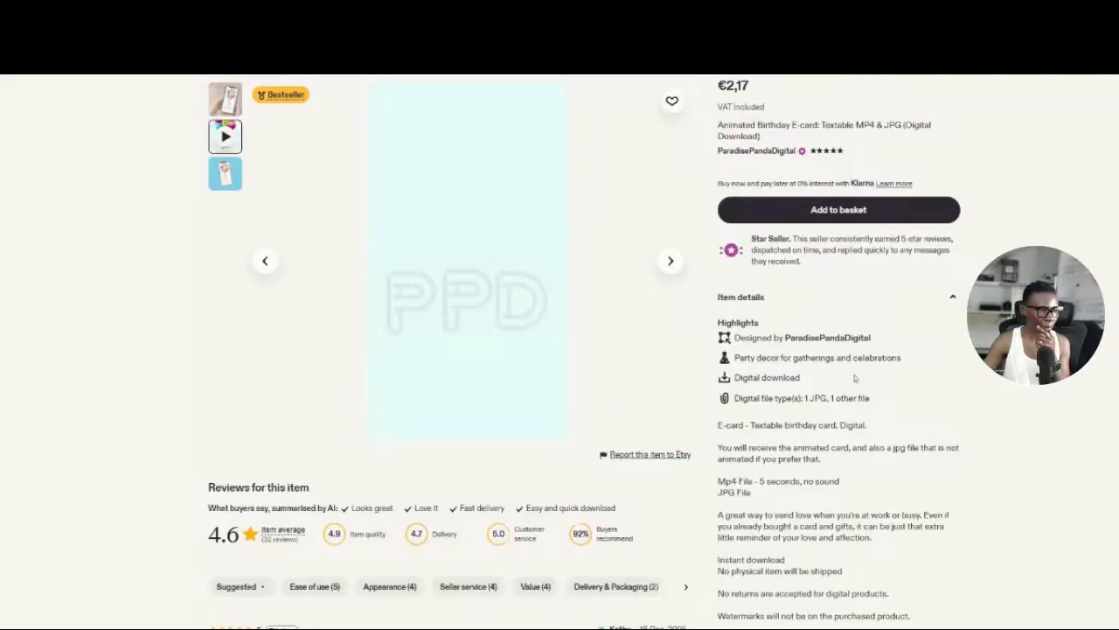
# Step: Read the details and reviews of ParadisePandaDigital's animated birthday e-card listing and open the seller's shop
pyautogui.scroll(2, 741, 355)
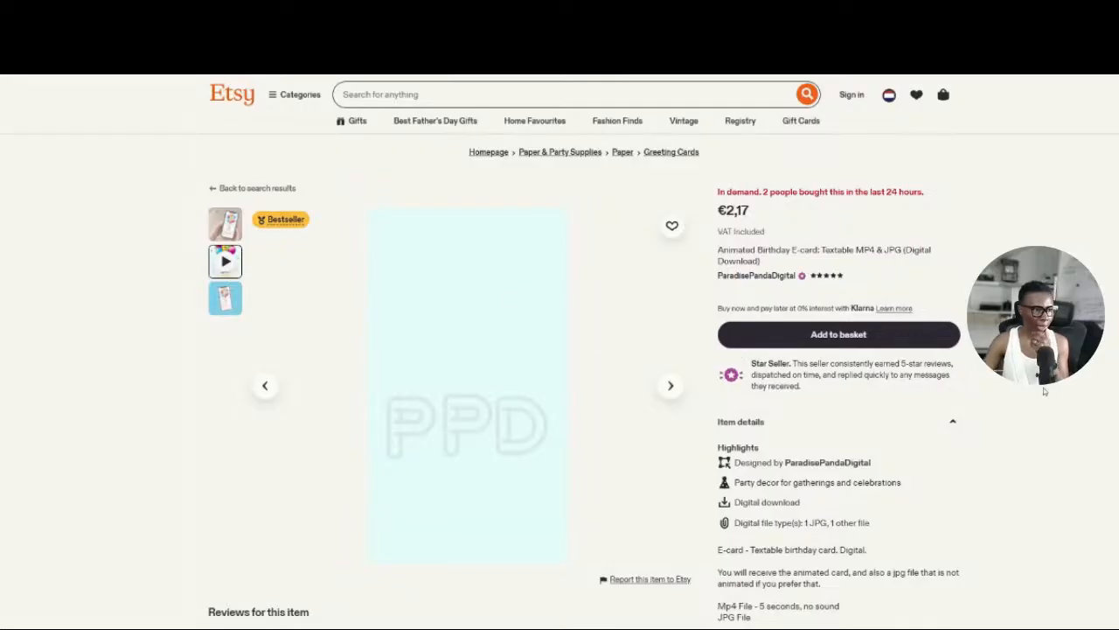
pyautogui.scroll(-4, 881, 399)
pyautogui.scroll(-4, 880, 399)
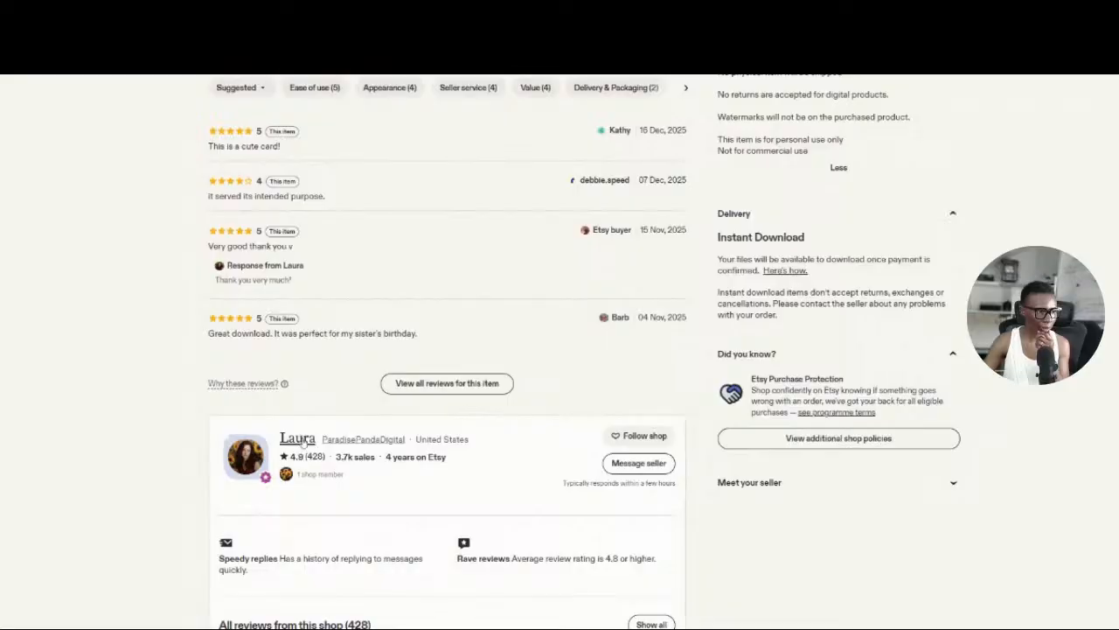
pyautogui.click(304, 442)
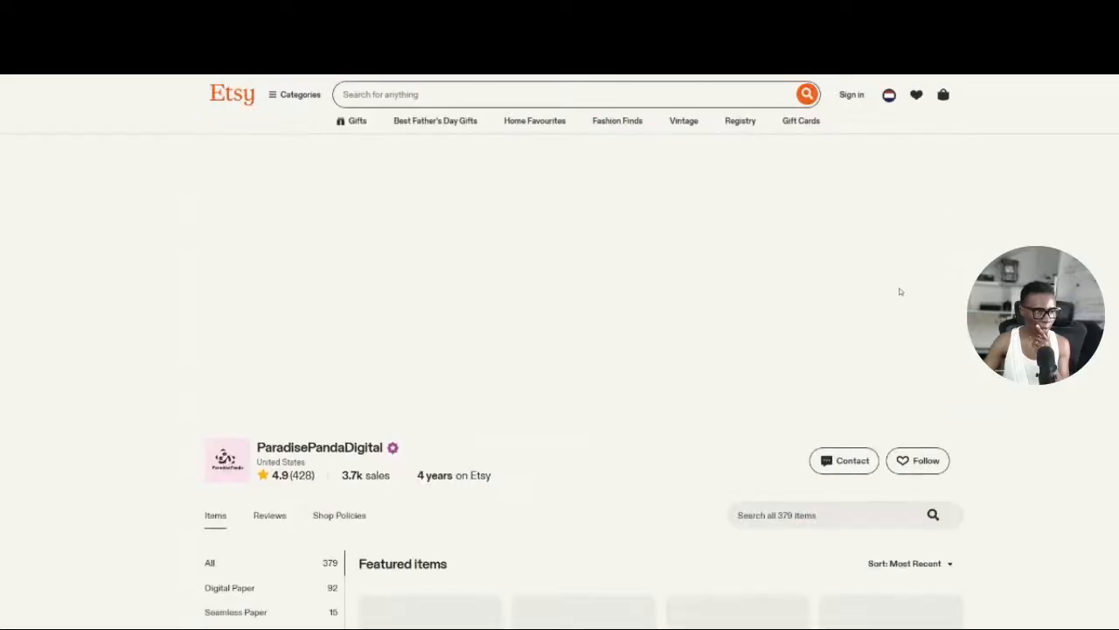
# Step: Examine ParadisePandaDigital's shop sections, featured bookmark bundles and the animated birthday e-card among all items
pyautogui.scroll(-3, 652, 400)
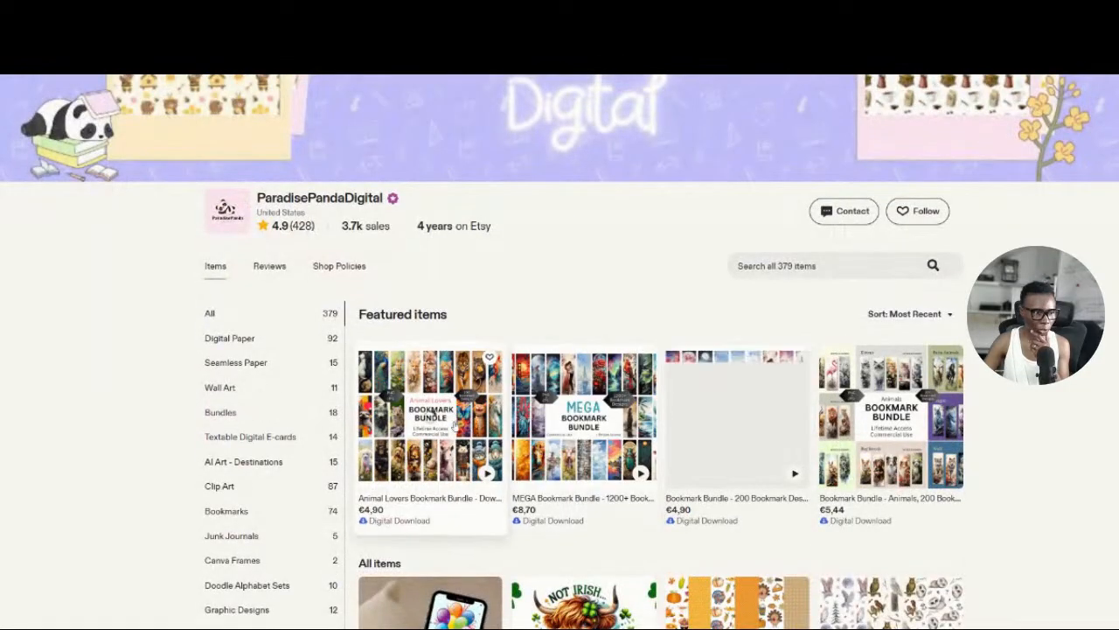
pyautogui.scroll(-2, 652, 401)
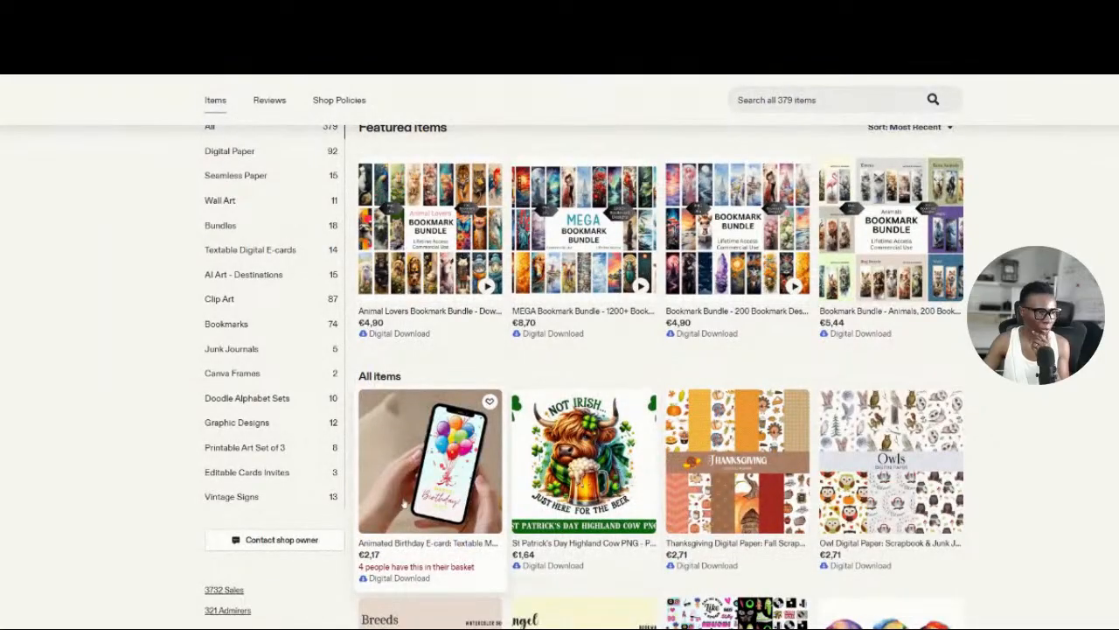
pyautogui.scroll(-1, 421, 519)
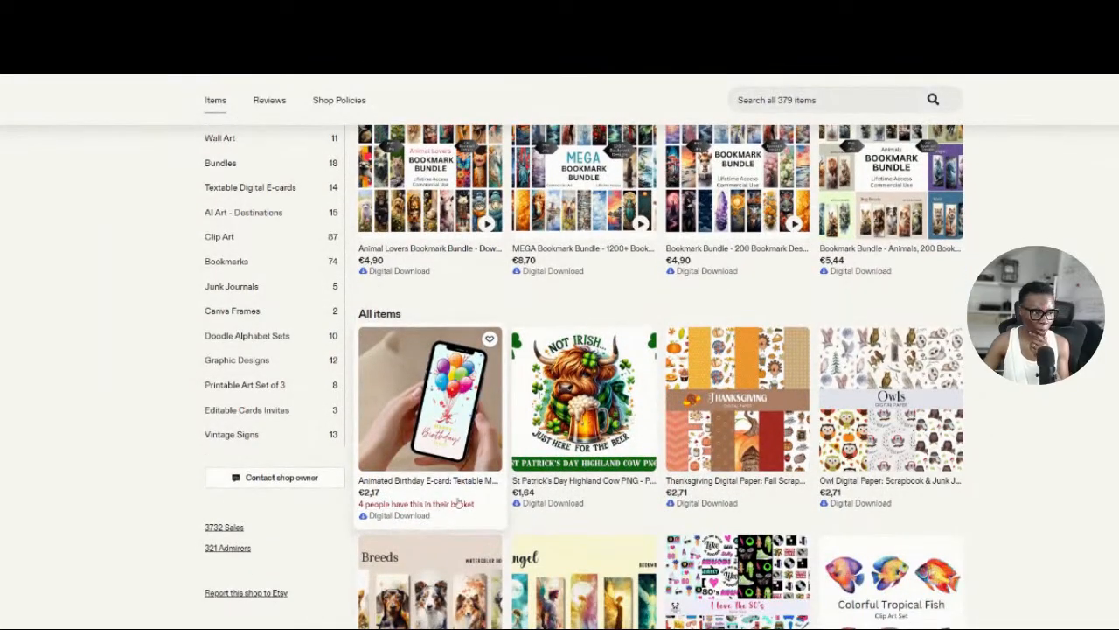
pyautogui.scroll(1, 503, 425)
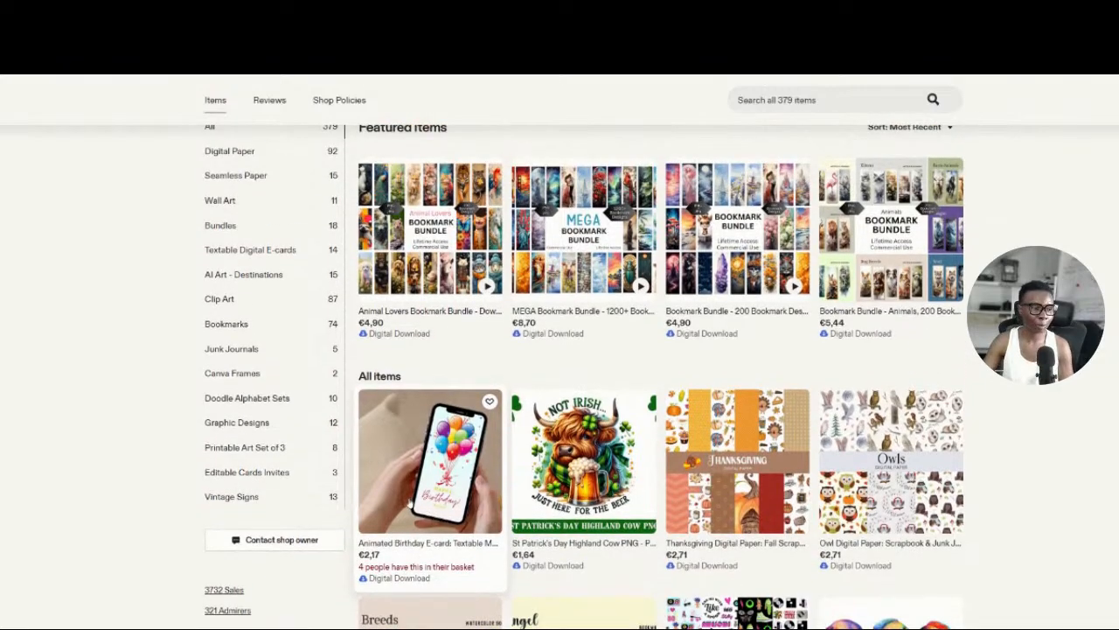
pyautogui.scroll(3, 416, 500)
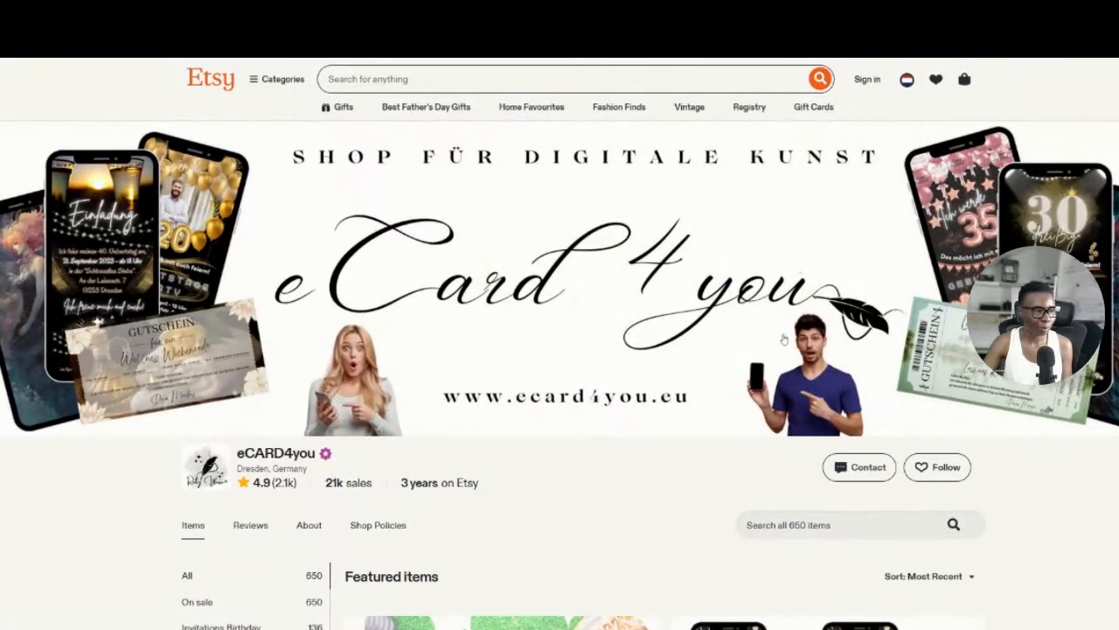
# Step: Examine the eCARD4you shop's banner, rating, sales, years on Etsy and list of item categories
pyautogui.scroll(-1, 493, 399)
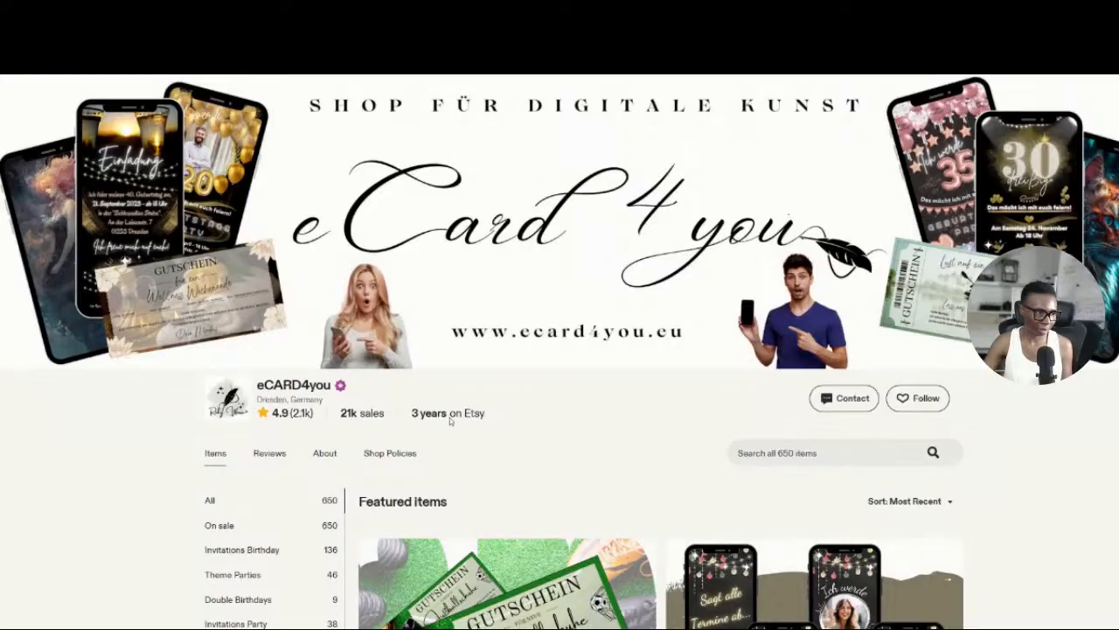
pyautogui.scroll(-1, 450, 417)
pyautogui.scroll(-1, 249, 472)
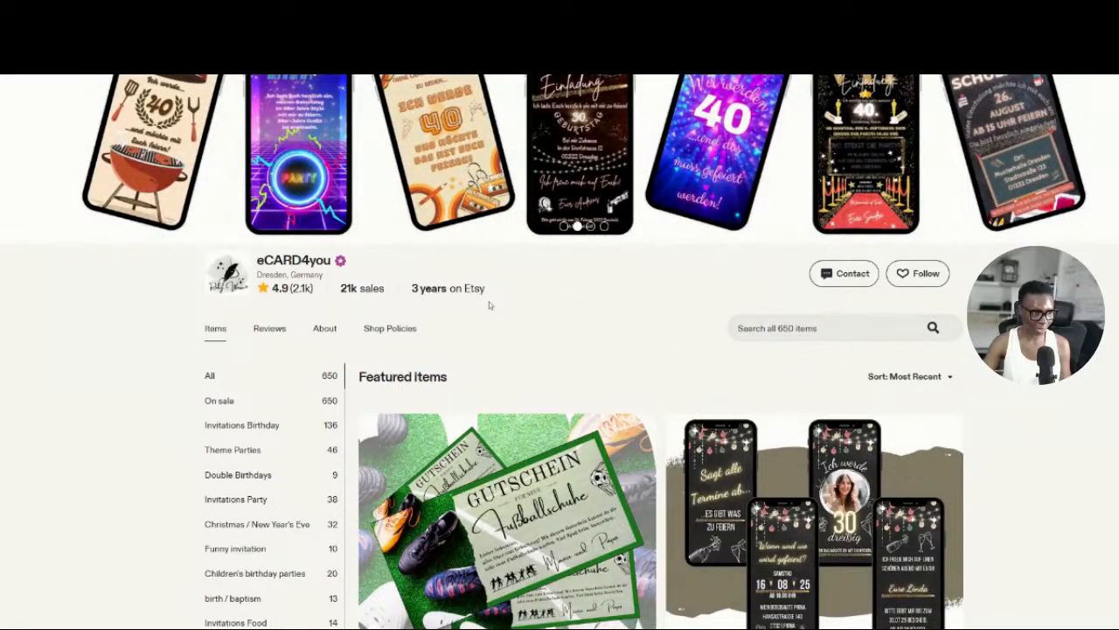
pyautogui.scroll(-1, 469, 419)
pyautogui.scroll(-2, 323, 360)
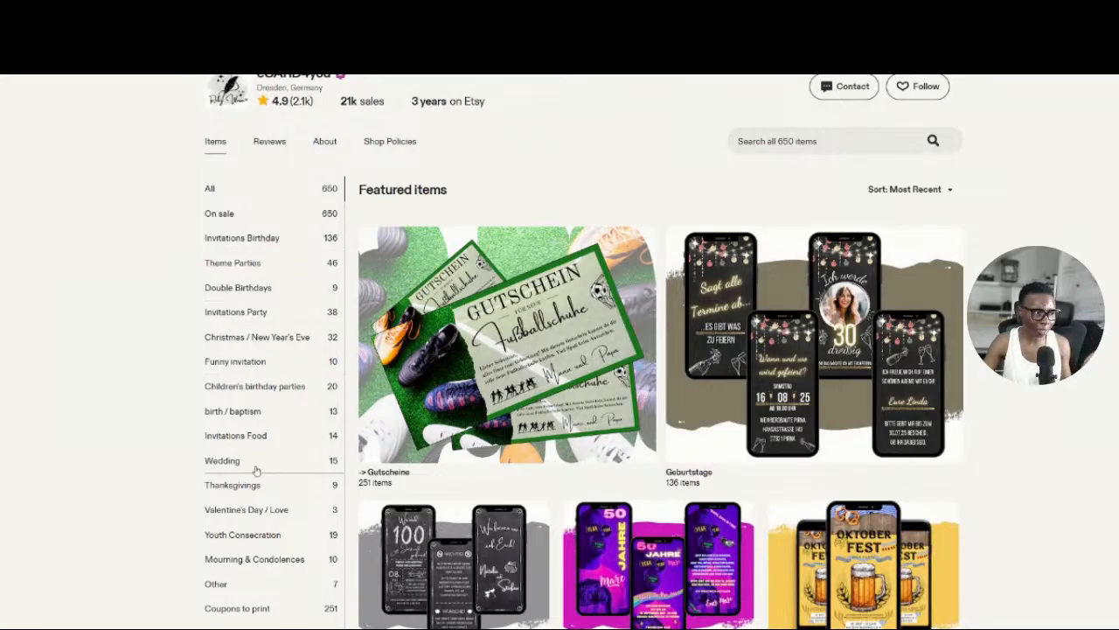
# Step: Browse eCARD4you's full item range, comparing the prices of its digital invitations and printable vouchers
pyautogui.scroll(-4, 254, 463)
pyautogui.scroll(-5, 846, 448)
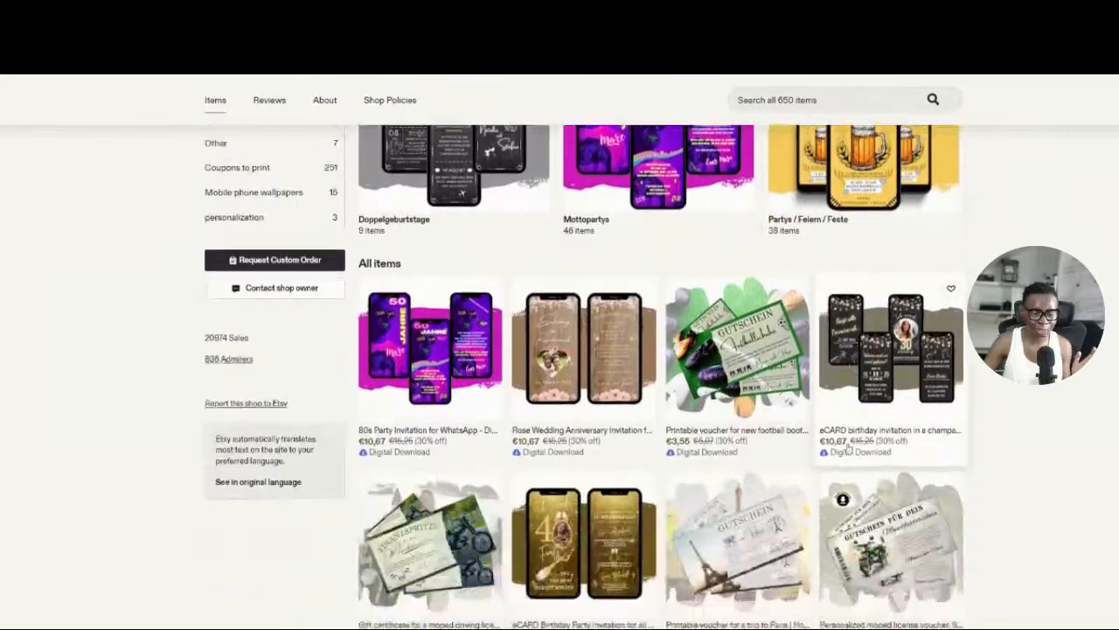
pyautogui.scroll(-1, 854, 424)
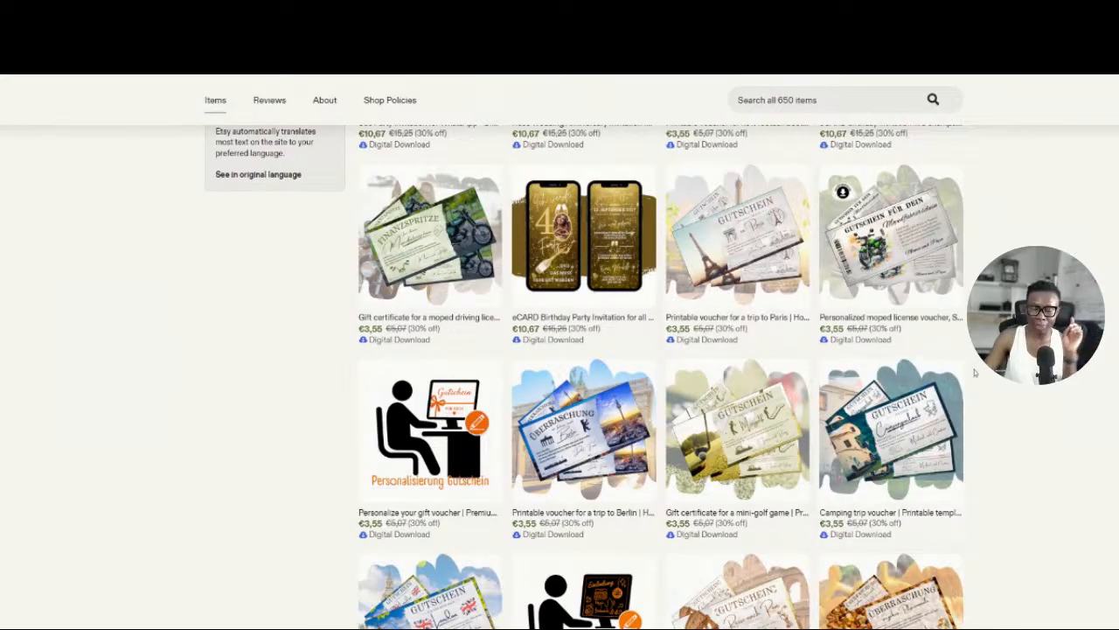
pyautogui.scroll(1, 739, 463)
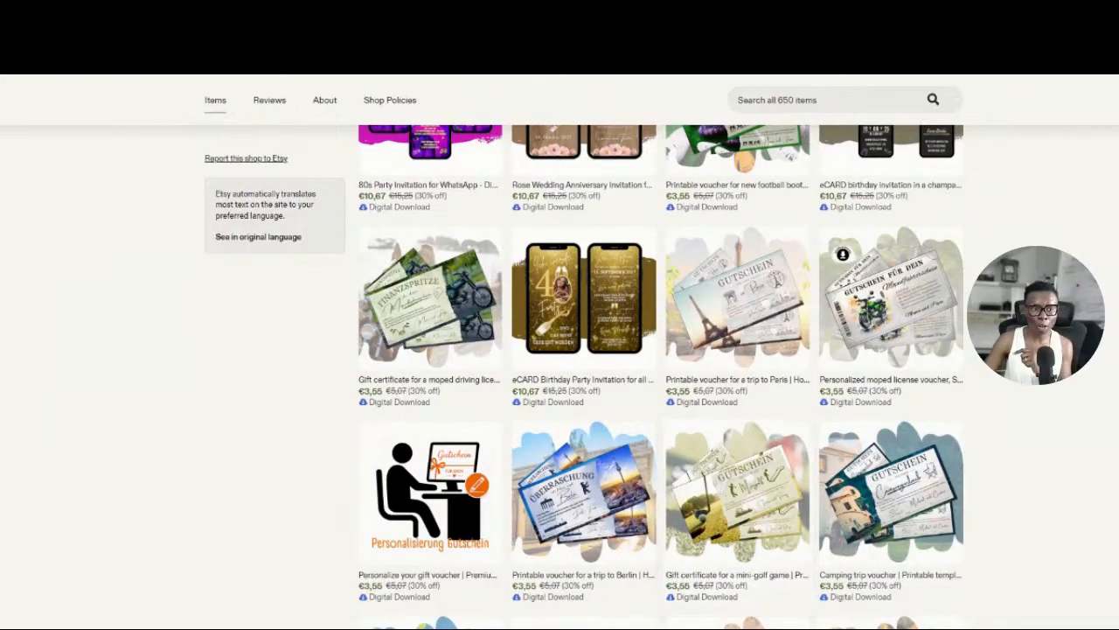
pyautogui.scroll(1, 949, 485)
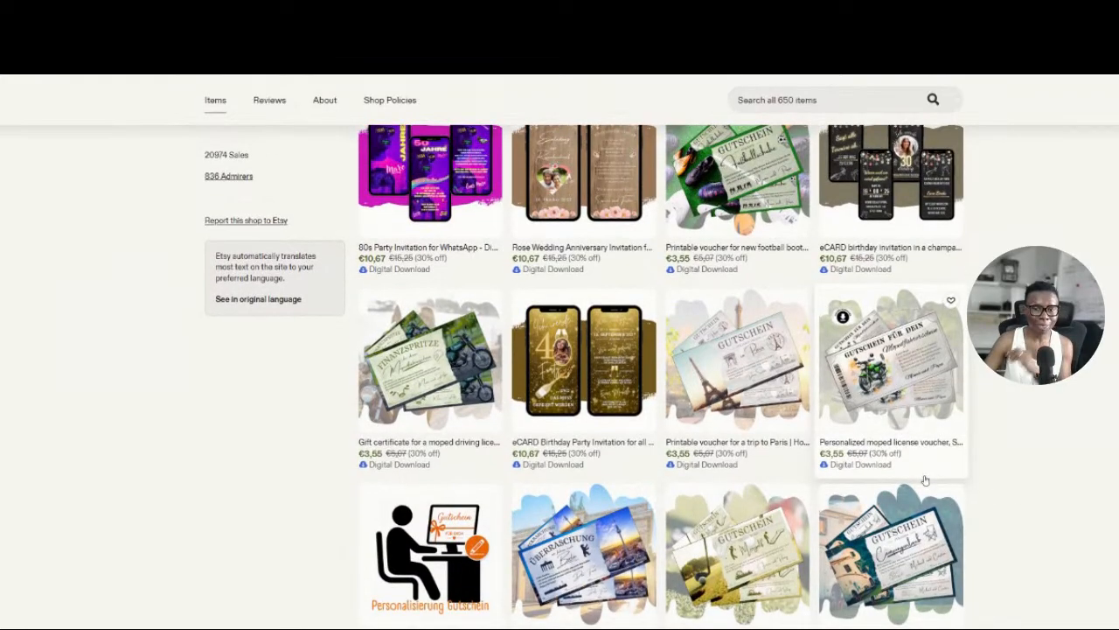
pyautogui.scroll(7, 925, 479)
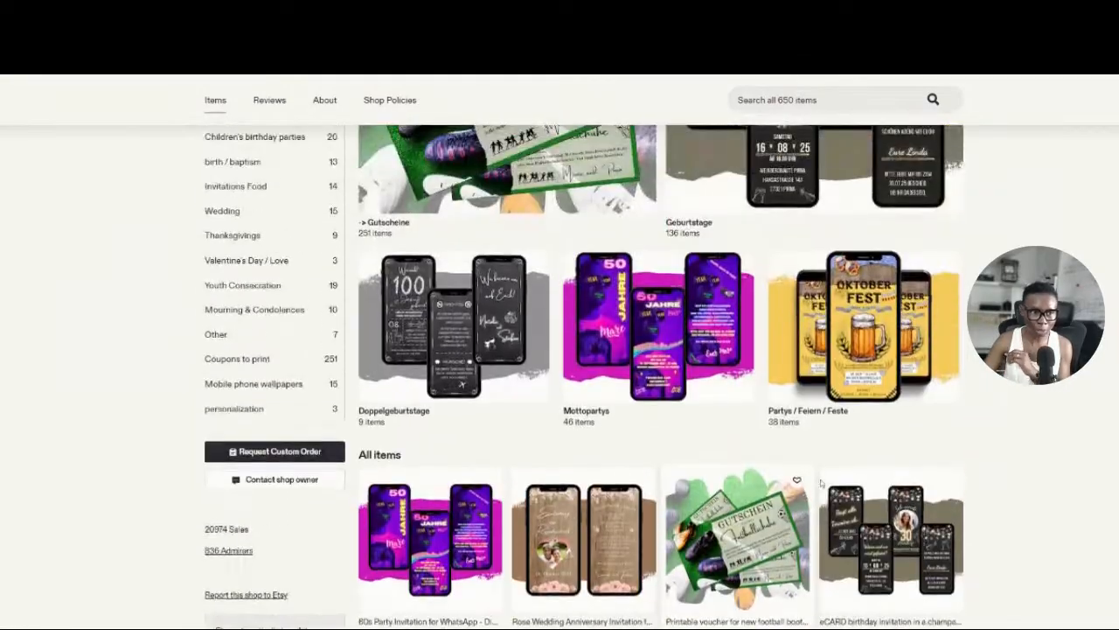
pyautogui.scroll(2, 867, 444)
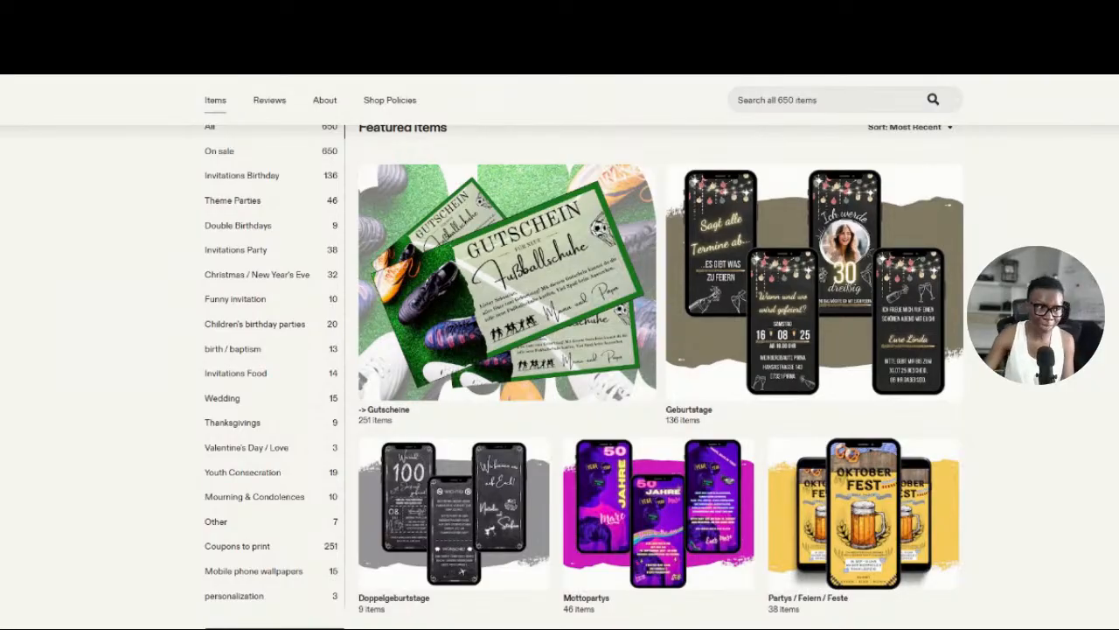
# Step: Open eCARD4you's Geburtstage featured collection and view the champagne-themed eCARD birthday invitation listing
pyautogui.scroll(5, 830, 512)
pyautogui.scroll(-3, 781, 411)
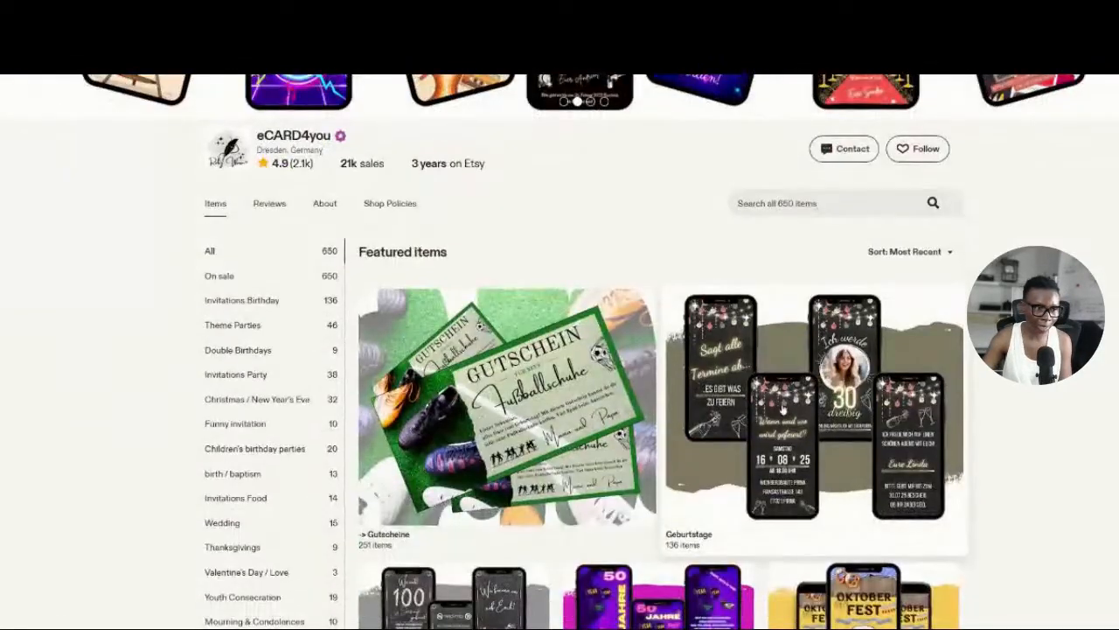
pyautogui.click(783, 408)
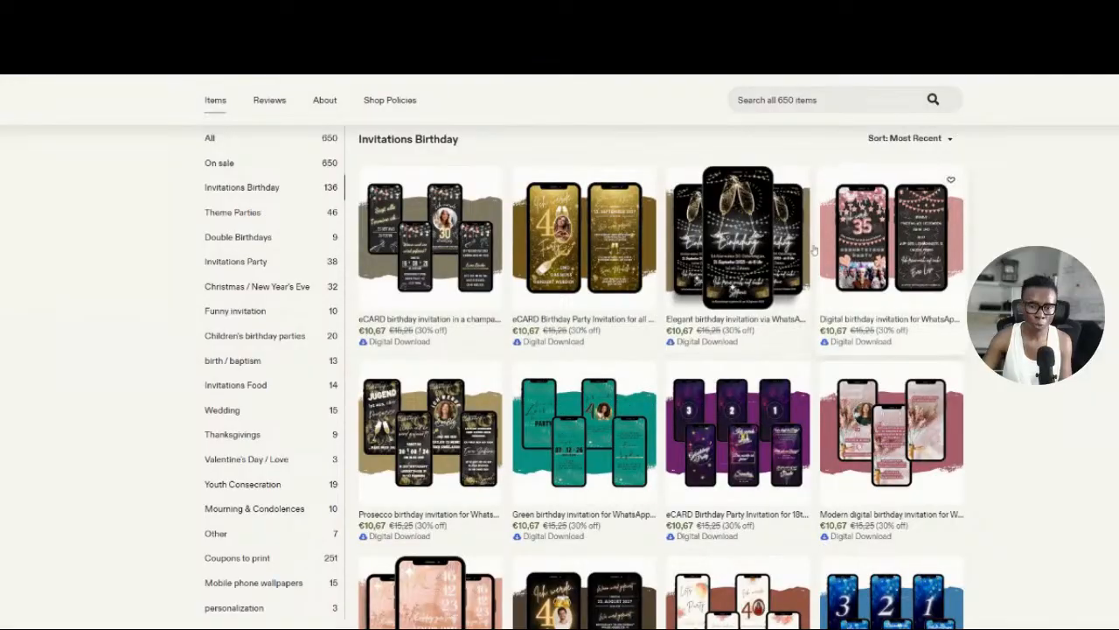
pyautogui.scroll(3, 813, 251)
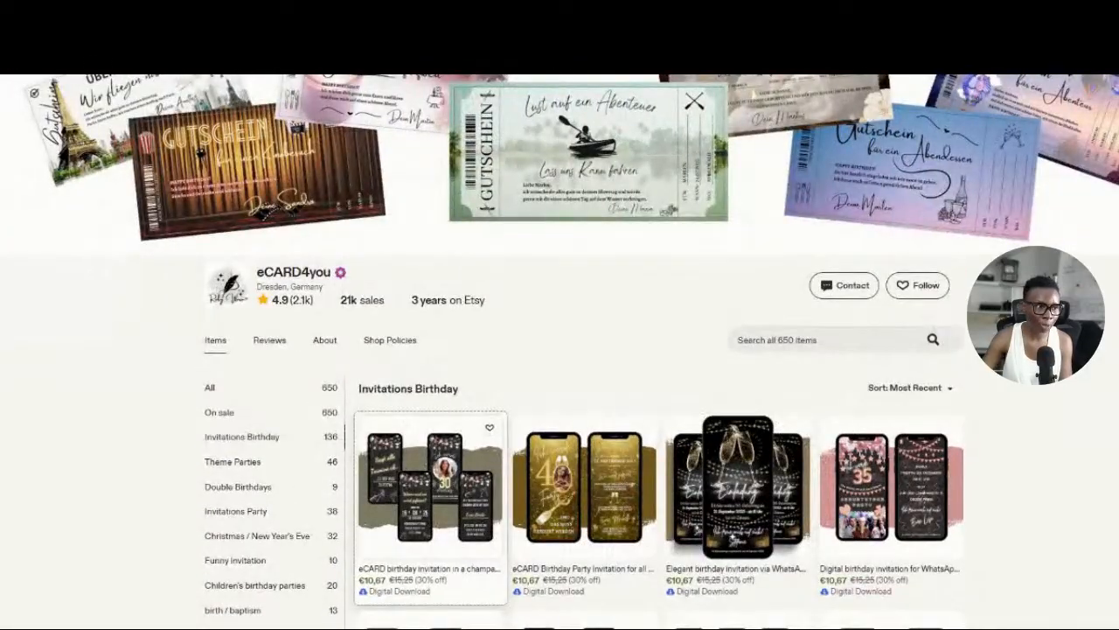
pyautogui.click(430, 487)
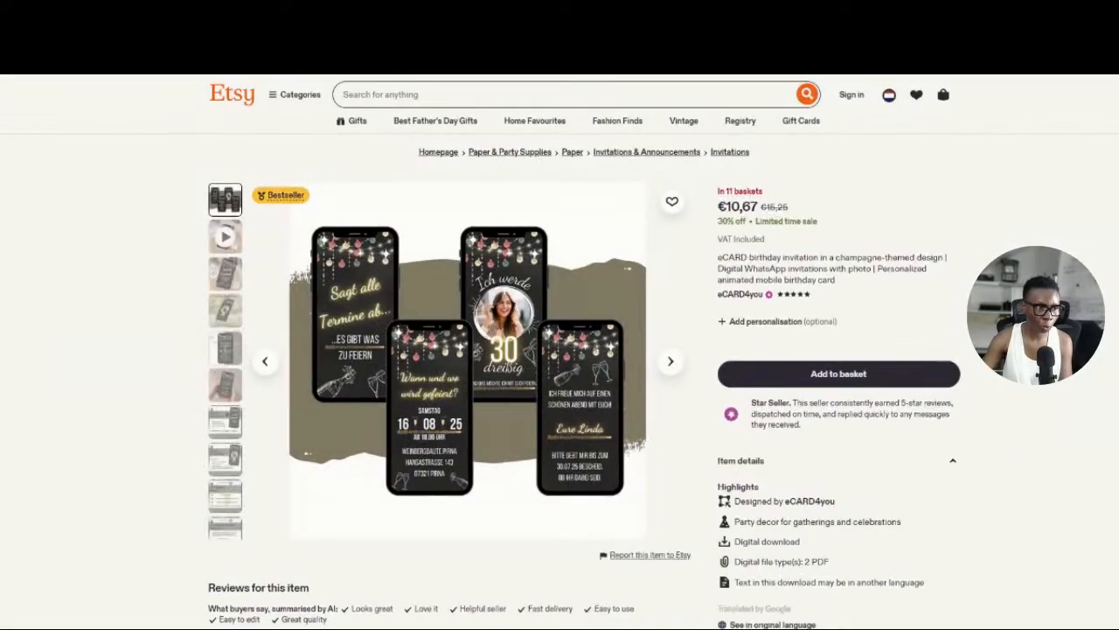